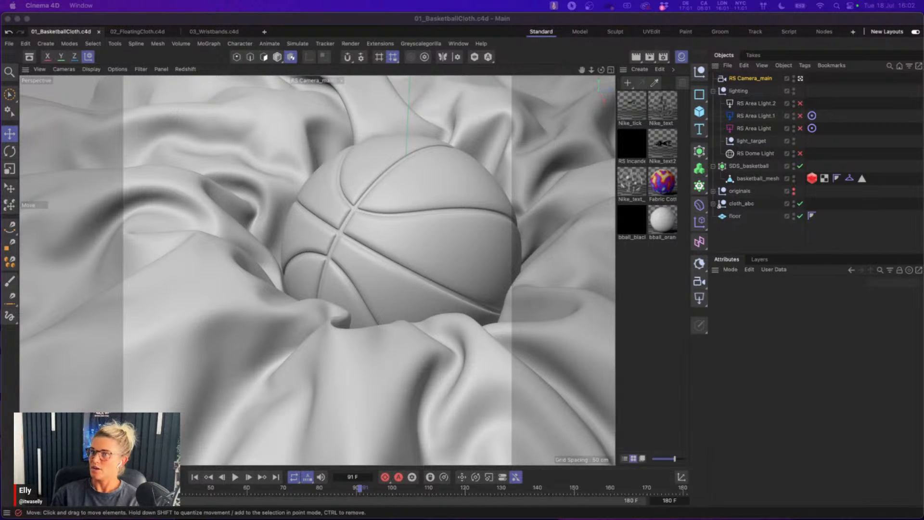
- Bring up the reference images NikeBballCloth01.jpg, Nike_Wristbands_03V2.jpg and GlassClothGradient2.jpg over the scene to examine the target looks
left_click_drag(1, 198, 260, 95)
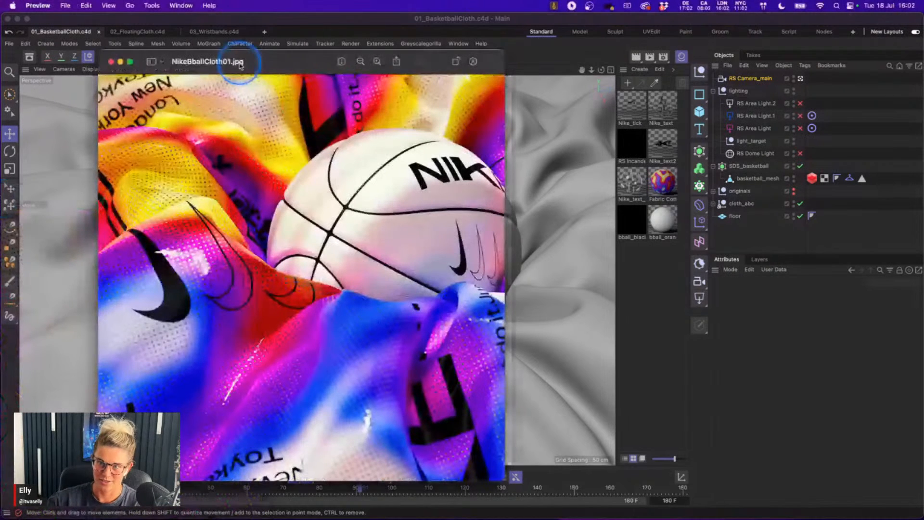
left_click_drag(240, 65, 194, 55)
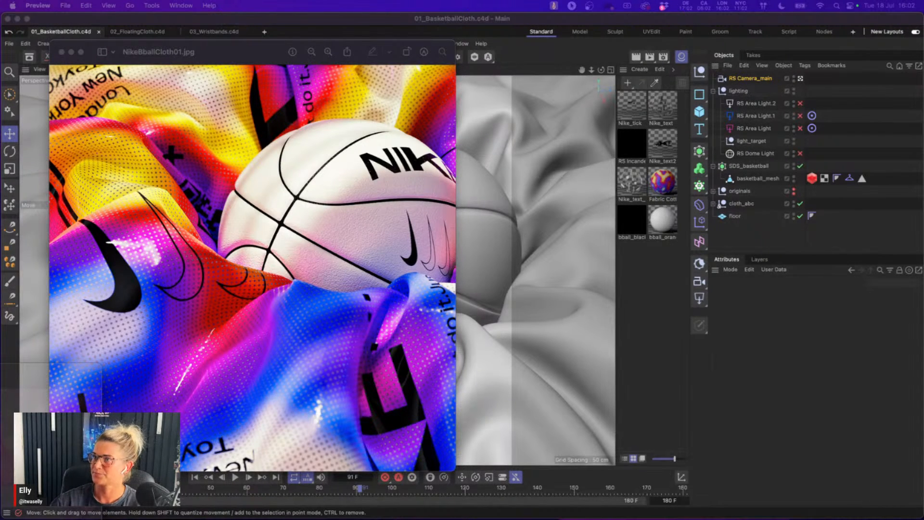
left_click_drag(0, 269, 376, 78)
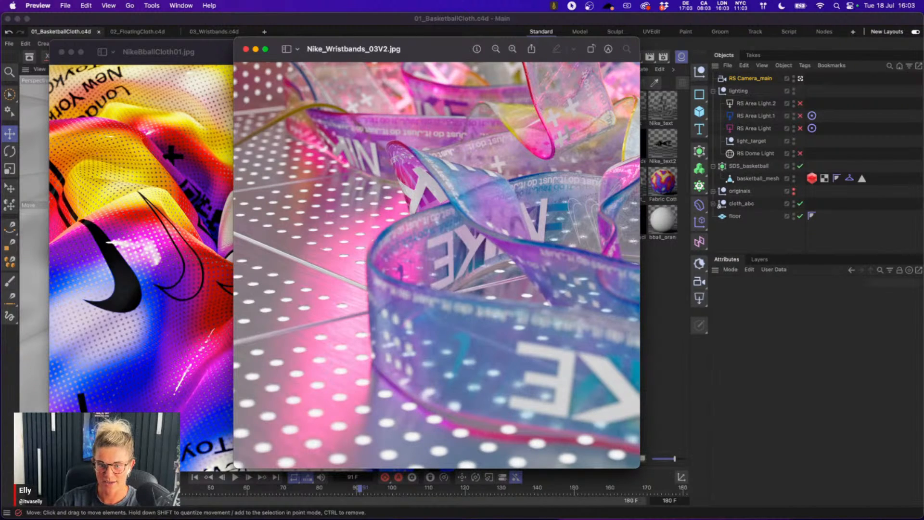
left_click_drag(0, 236, 303, 71)
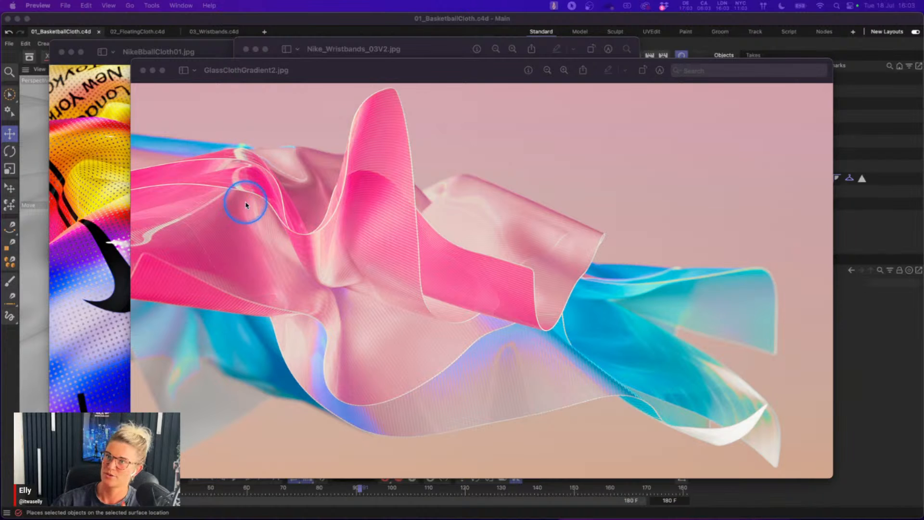
- Put away all three reference images so the scene is uncovered
left_click(142, 72)
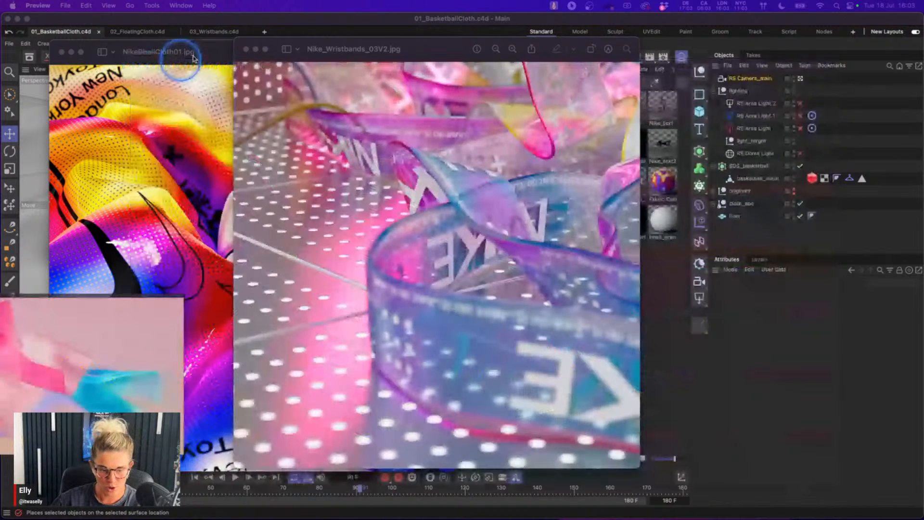
left_click(193, 58)
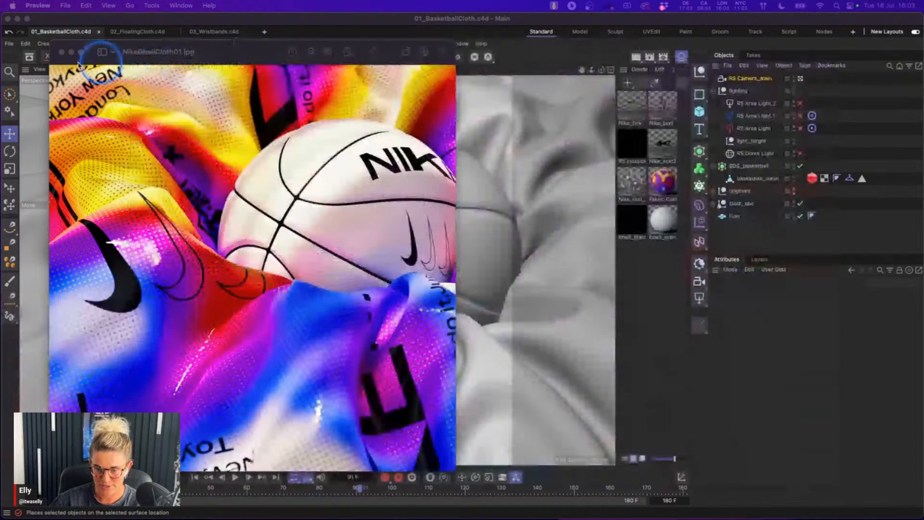
left_click(61, 52)
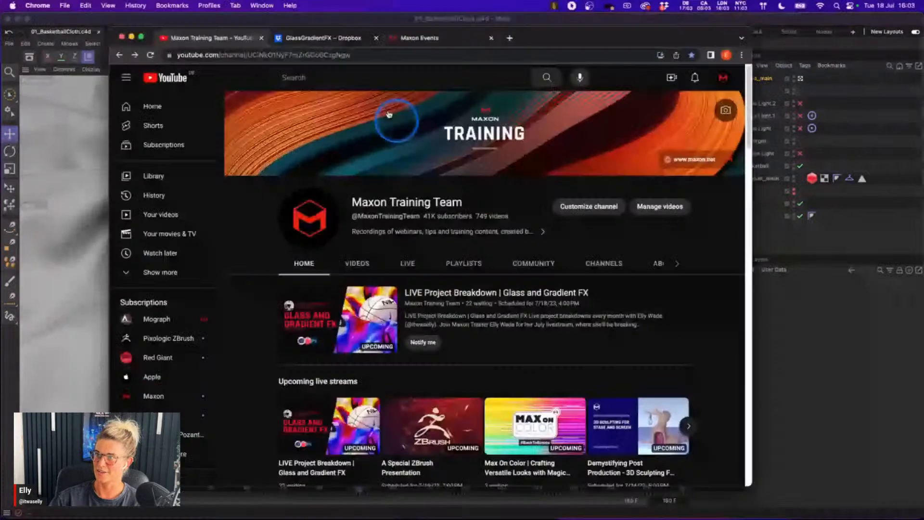
- Switch to Dropbox in Chrome, go up to the July_23 folder and copy the GlassGradientFX folder's share link
left_click(328, 38)
left_click(347, 337)
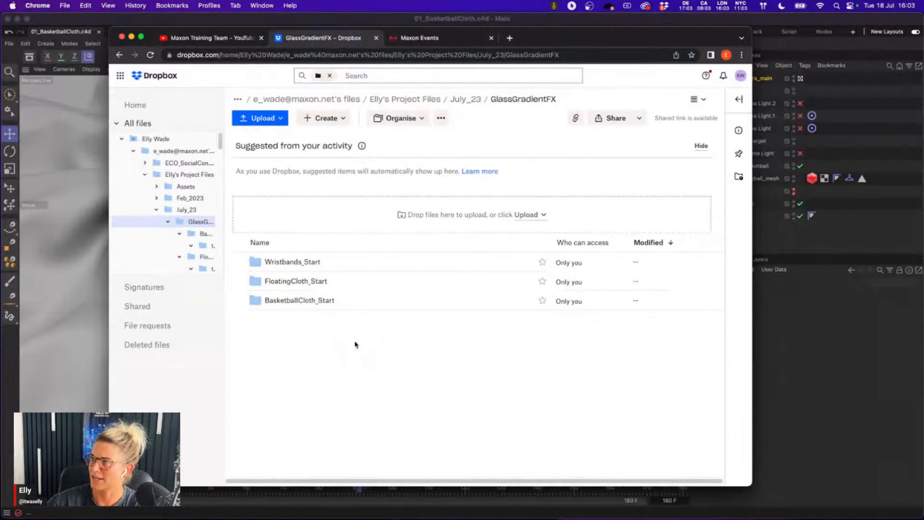
left_click(324, 79)
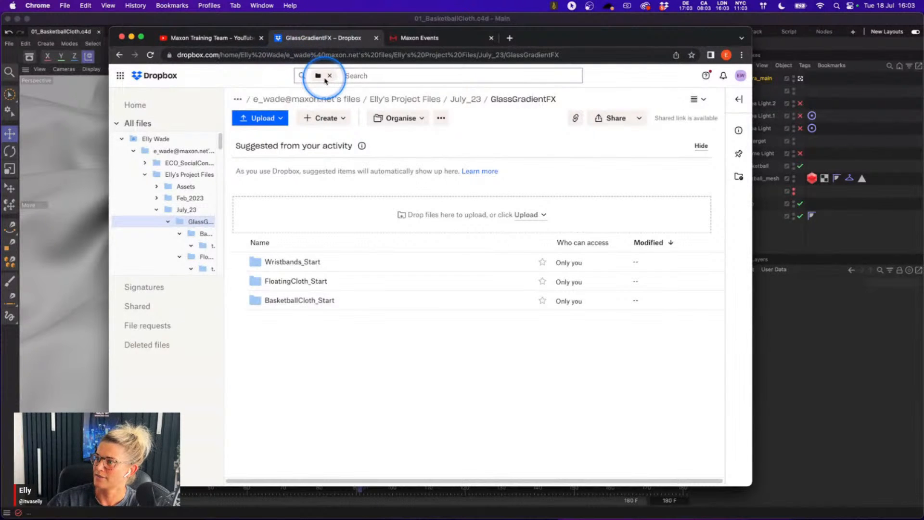
left_click_drag(465, 102, 510, 243)
left_click(511, 244)
left_click(471, 99)
left_click(639, 267)
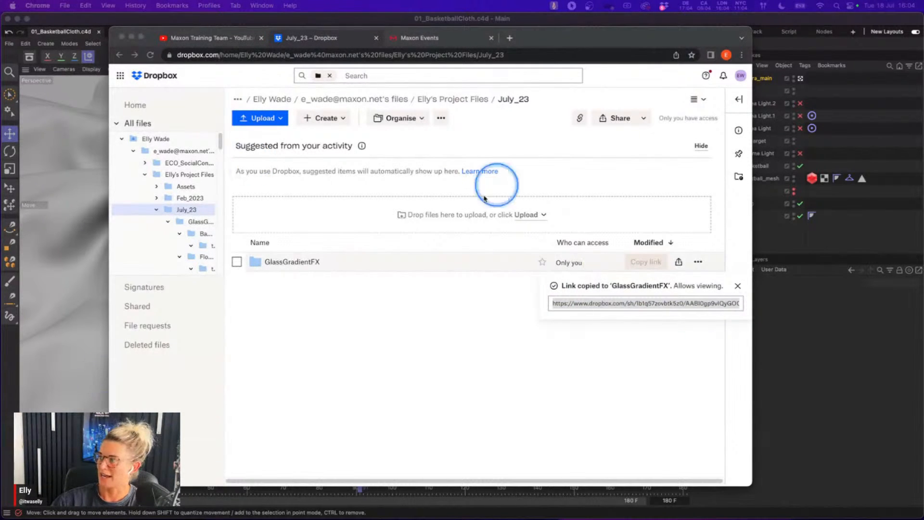
left_click(441, 349)
left_click(738, 285)
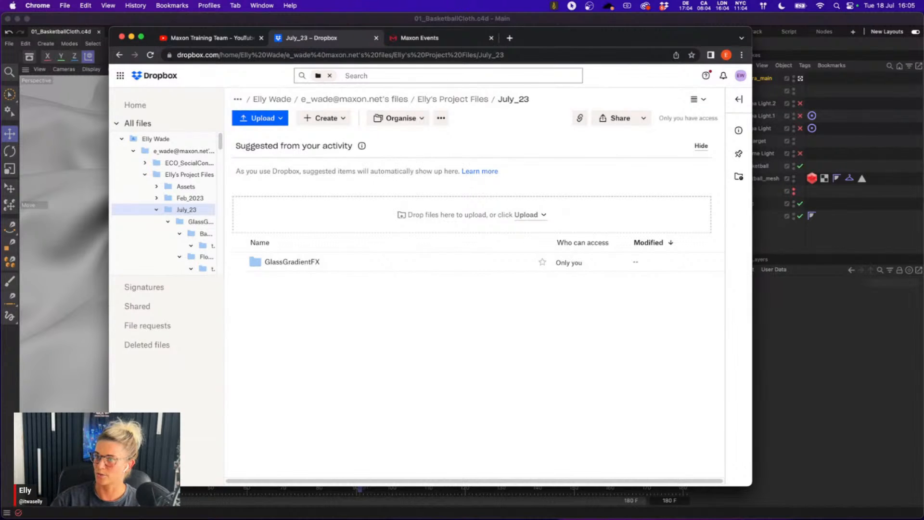
- Open the GlassGradientFX folder to review its start project folders, and return to Cinema 4D
left_click(320, 260)
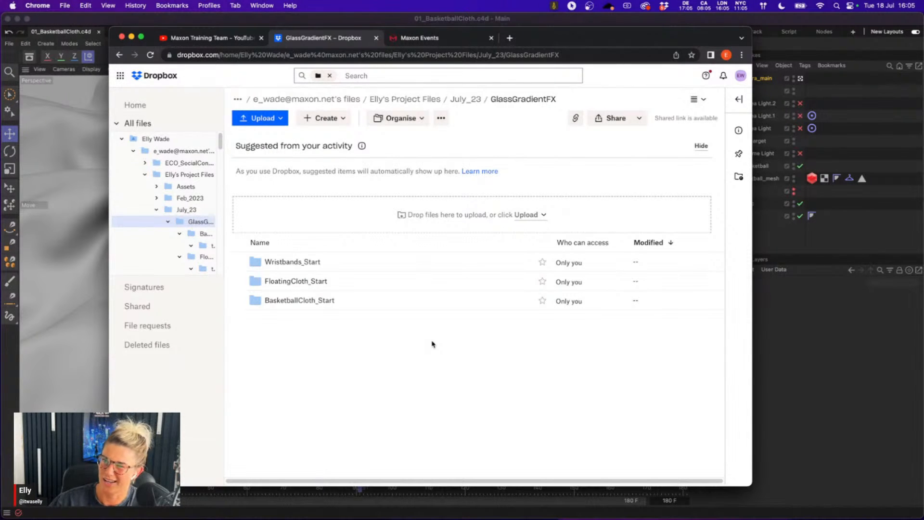
left_click(132, 37)
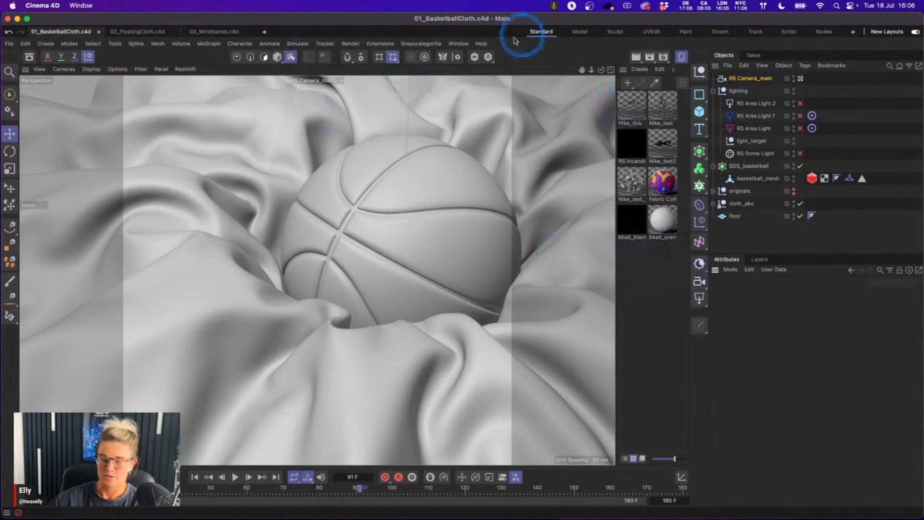
left_click(458, 43)
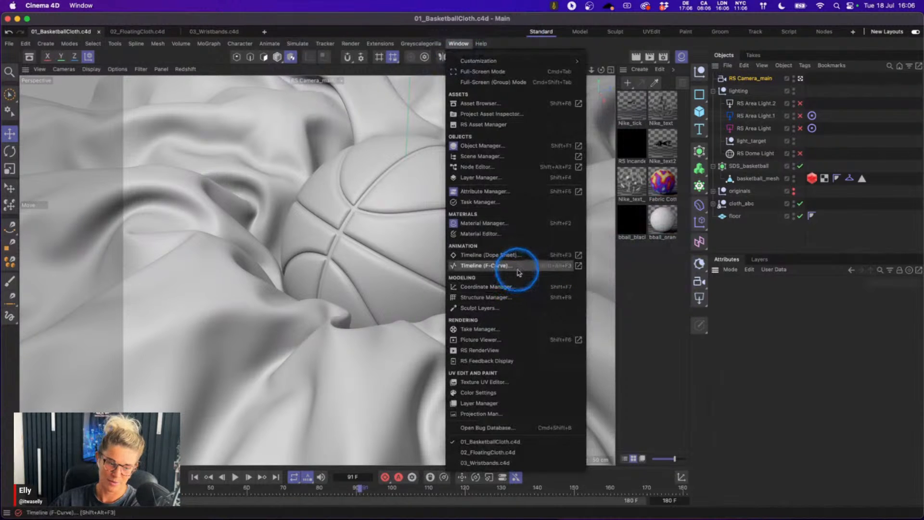
left_click(518, 271)
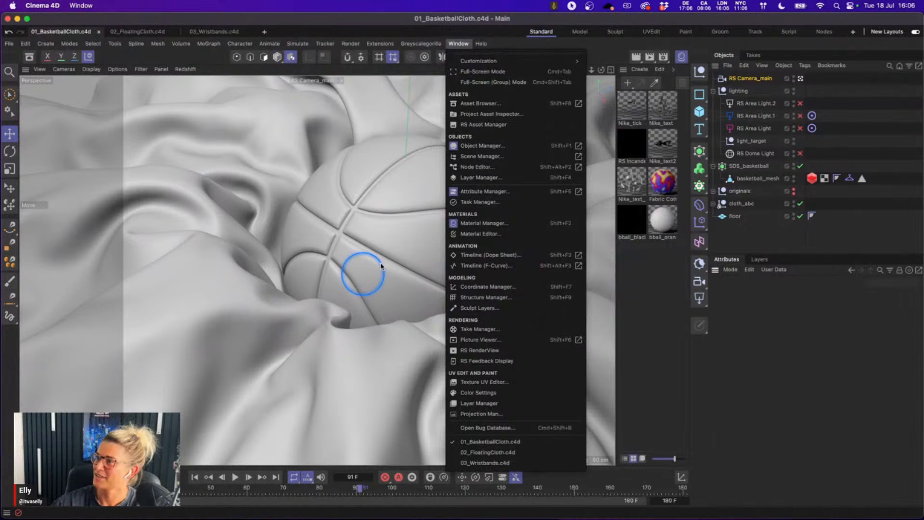
left_click(515, 45)
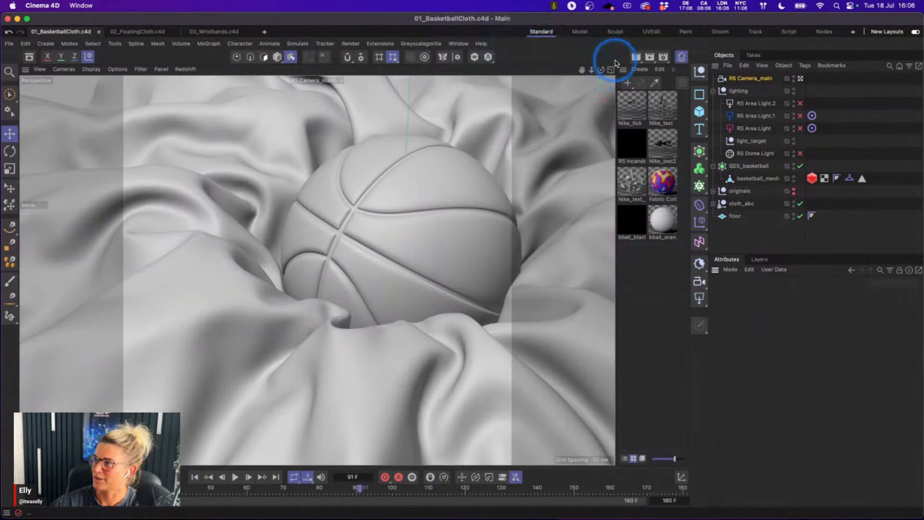
- Dock the Redshift RenderView beside the perspective viewport and start its live render
left_click(459, 43)
left_click(515, 351)
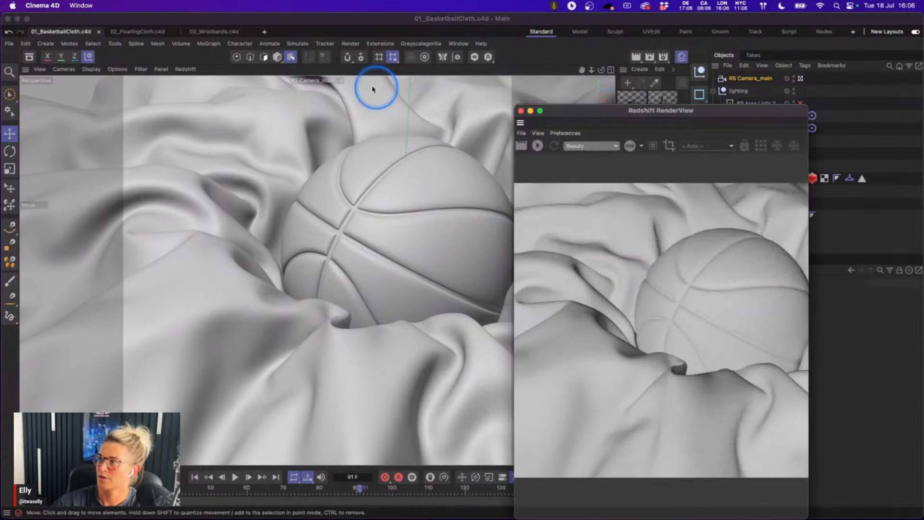
left_click_drag(571, 113, 45, 103)
left_click(43, 102)
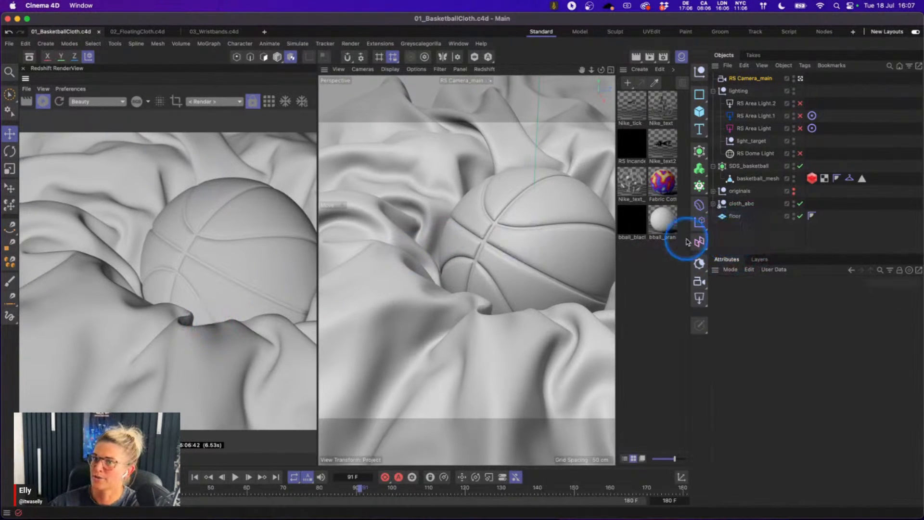
- Enable the RS Dome Light in the lighting group
left_click(761, 153)
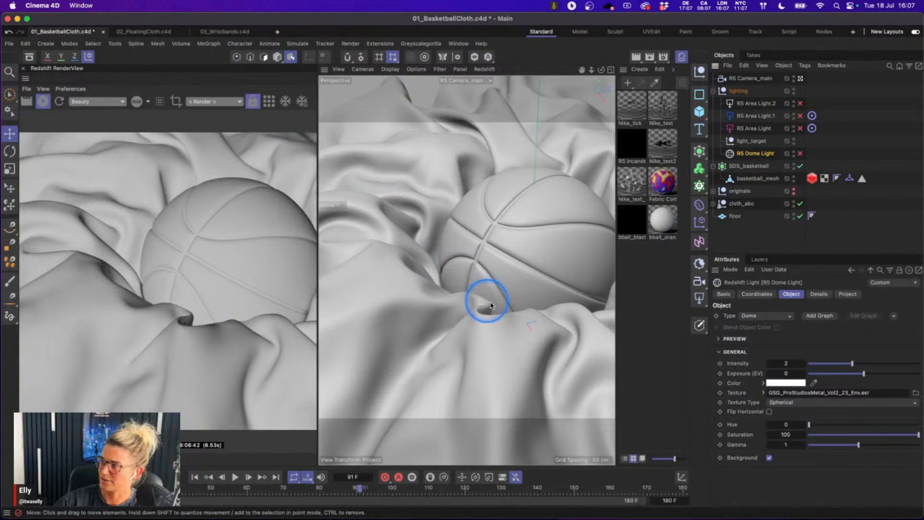
left_click(699, 299)
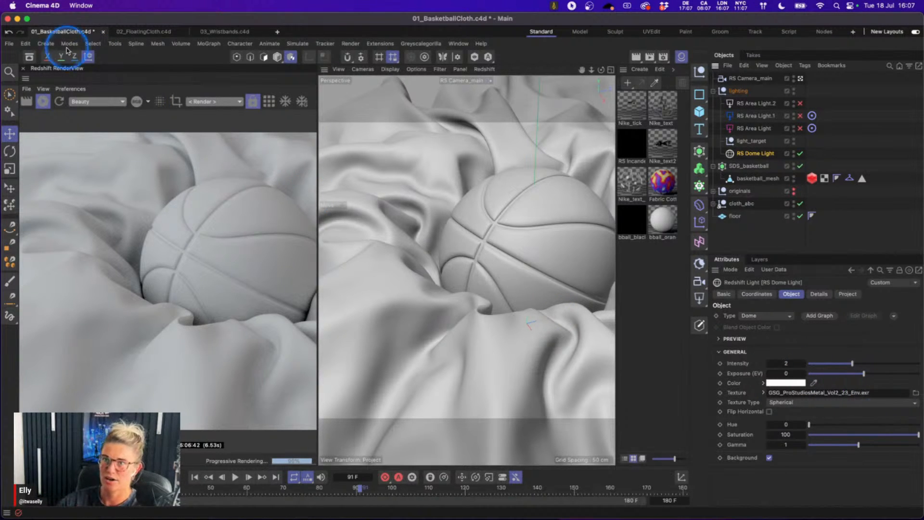
- Search the asset library for "hdr", browse the image media results, and close the library again
left_click(28, 56)
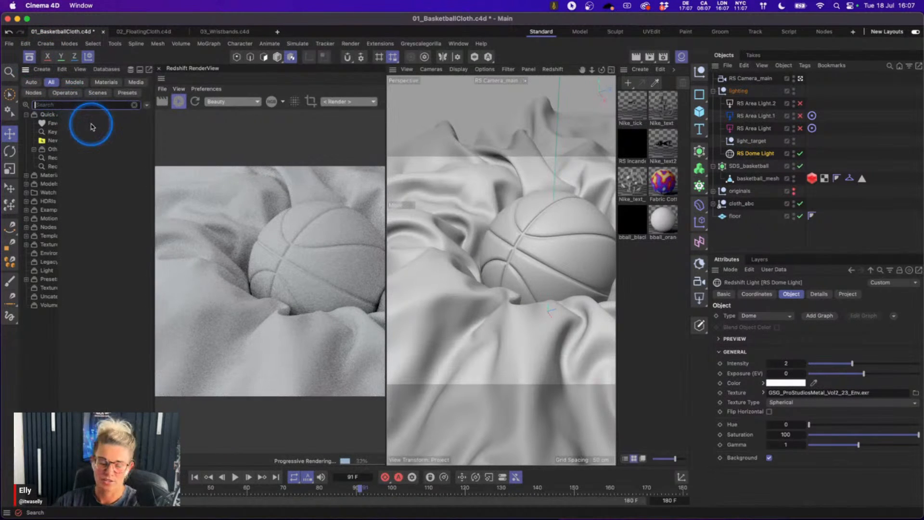
type("hdr")
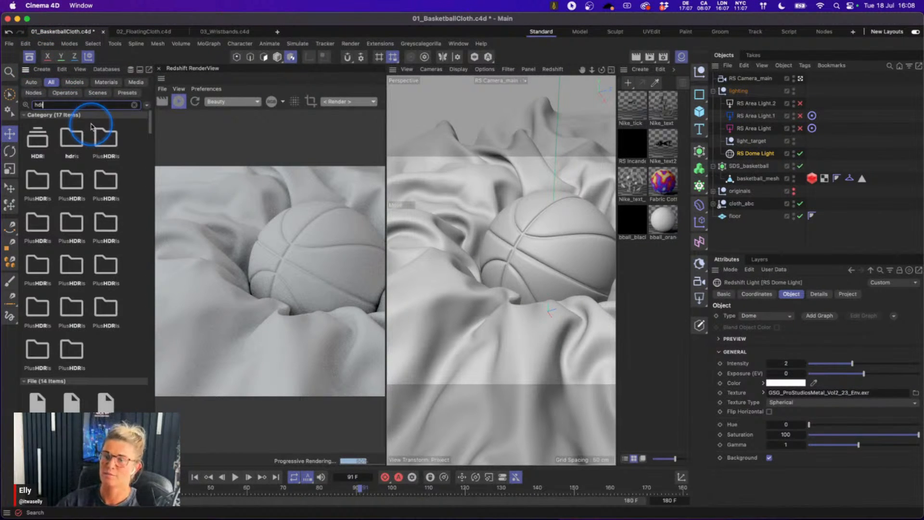
left_click_drag(151, 135, 151, 155)
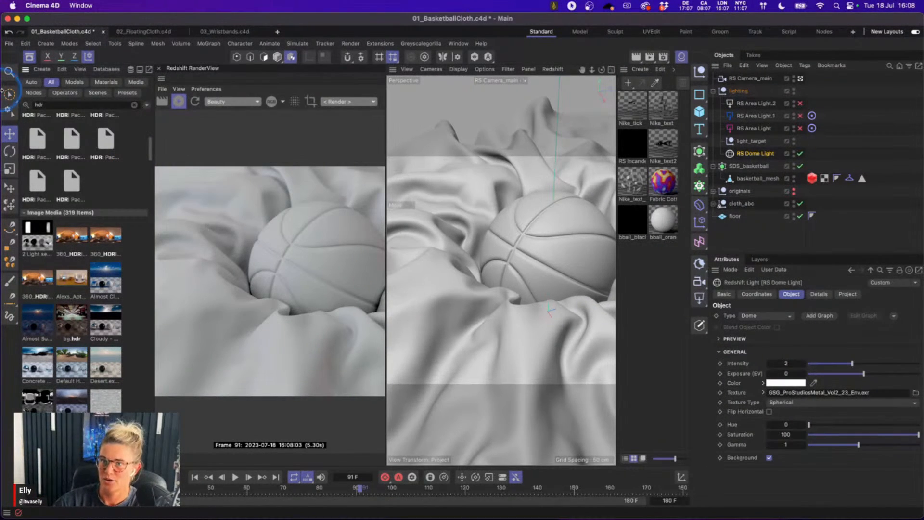
left_click(30, 57)
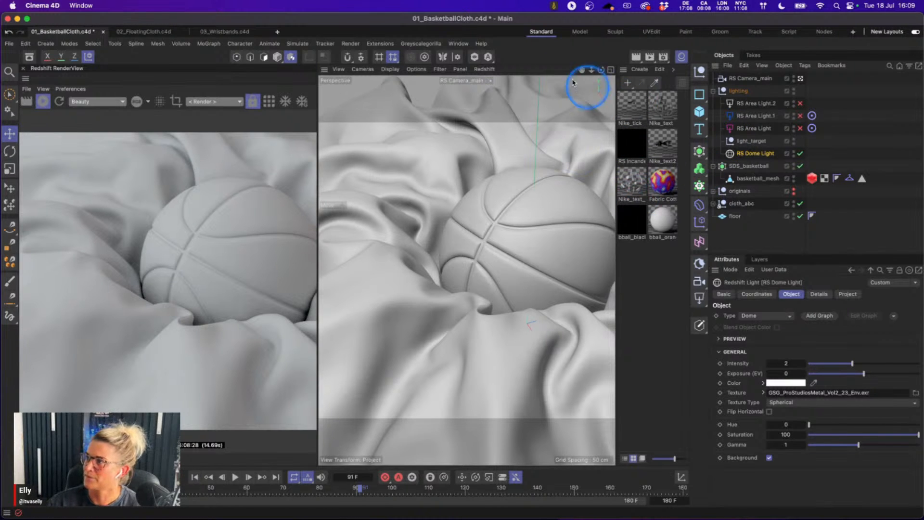
- Stop the live render and leave the RS Camera_main view to show the whole cloth and floor in a maximized perspective view
middle_click(610, 84)
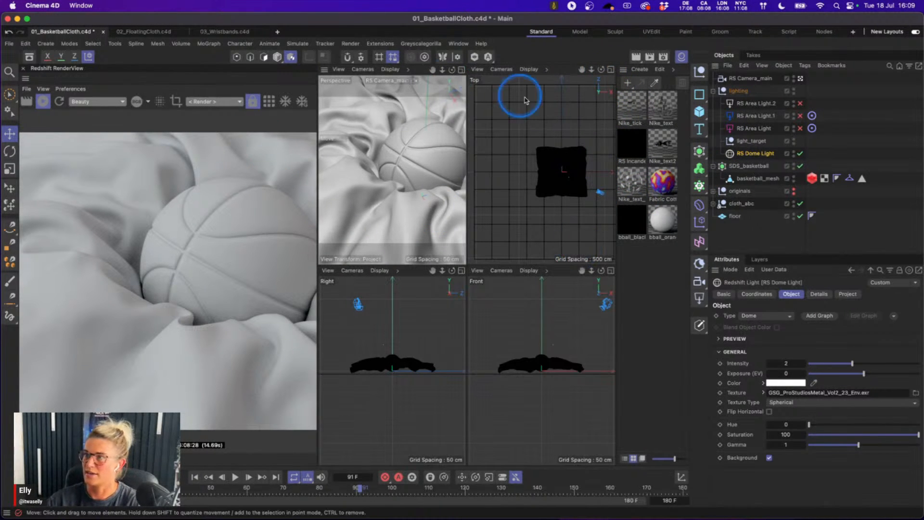
left_click(43, 101)
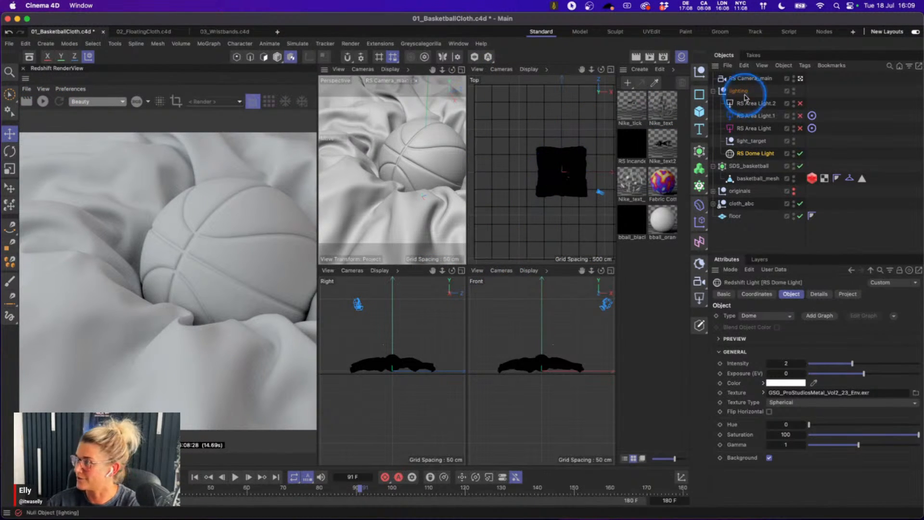
left_click(800, 79)
left_click(800, 79)
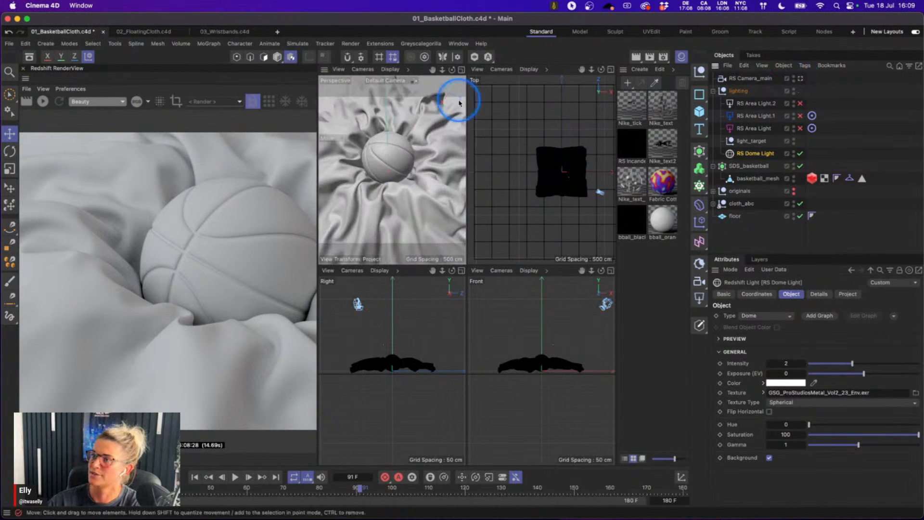
left_click(461, 69)
right_click_drag(552, 242, 499, 248, "alt")
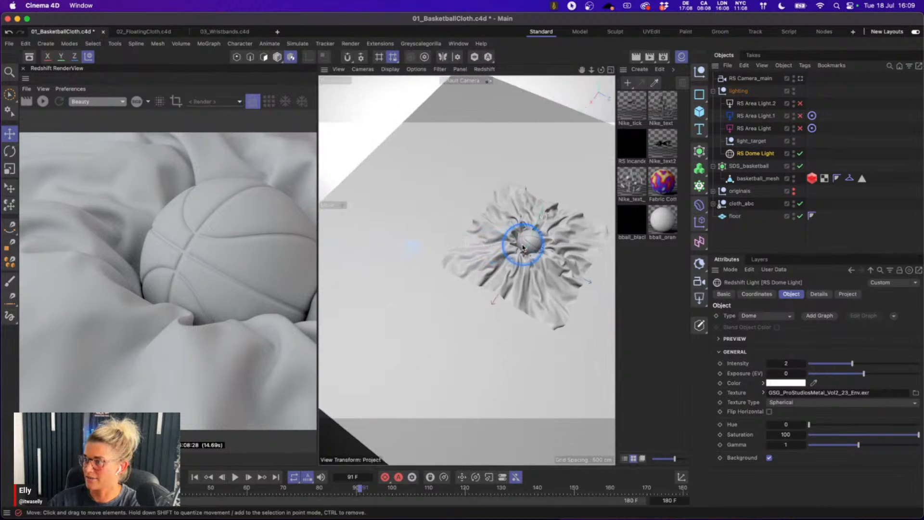
middle_click_drag(500, 247, 484, 248, "alt")
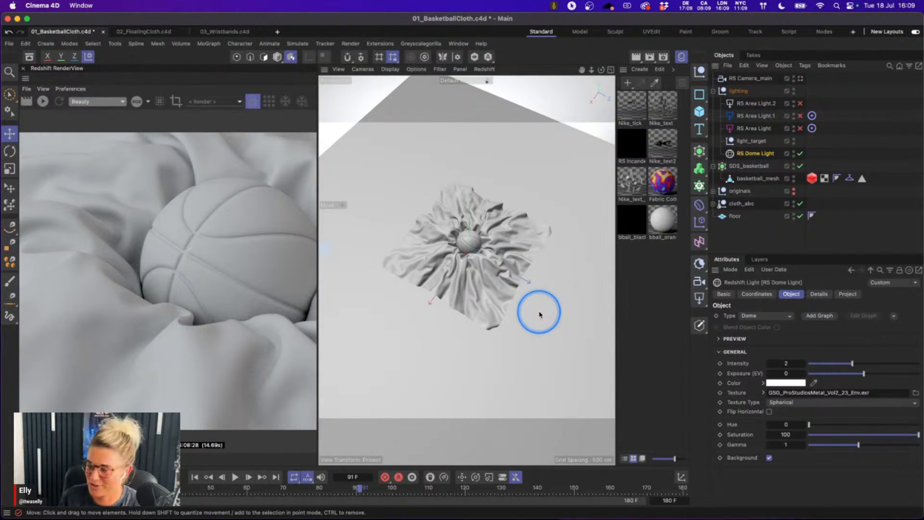
- Play the cloth animation from frame 0, stop playback and move to frame 90
key("shift+f")
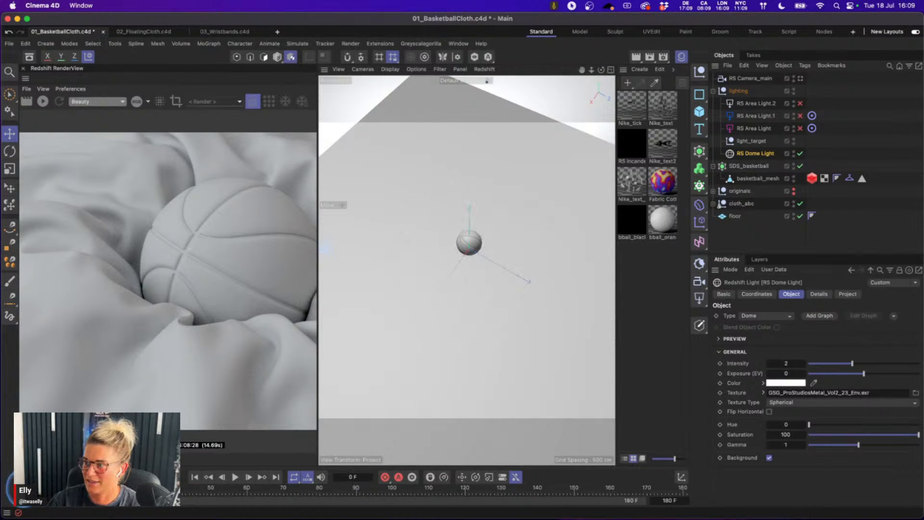
left_click(237, 476)
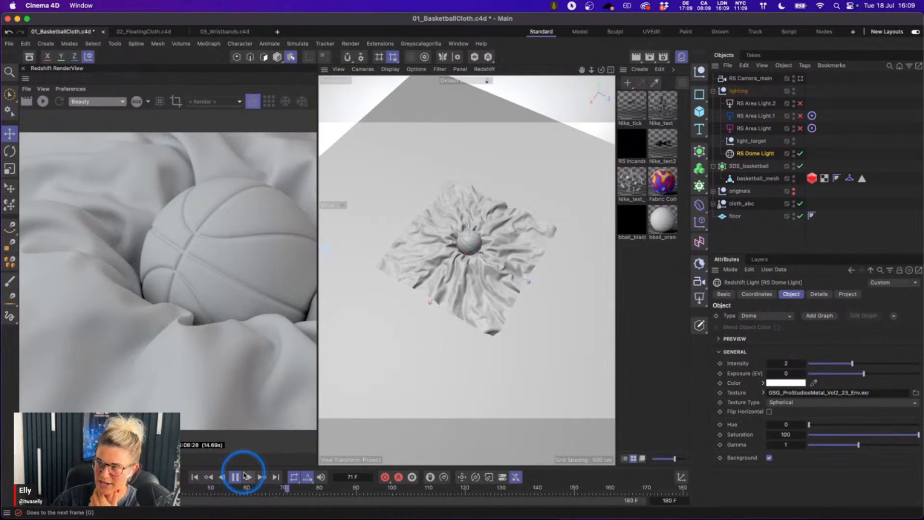
left_click(237, 477)
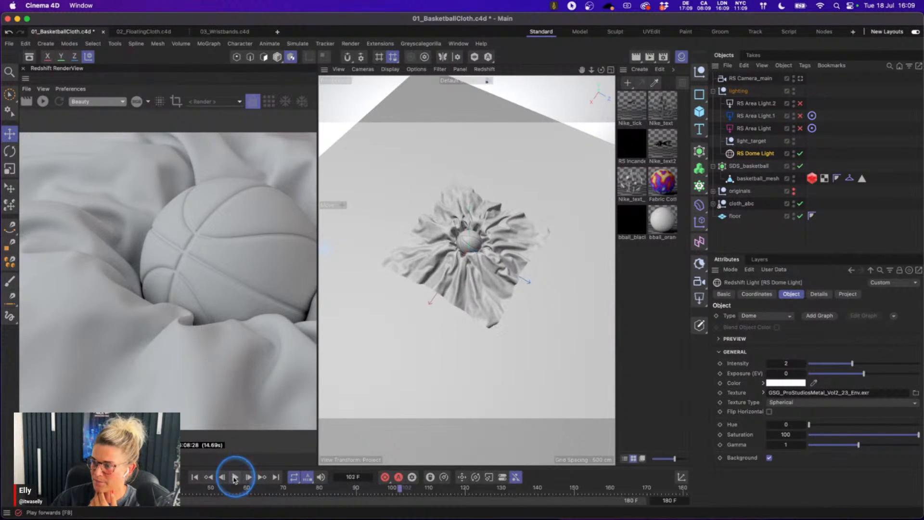
left_click(356, 489)
- Switch to the four-view layout, frame the cloth and camera in the orthographic views, and select RS Area Light
left_click(610, 69)
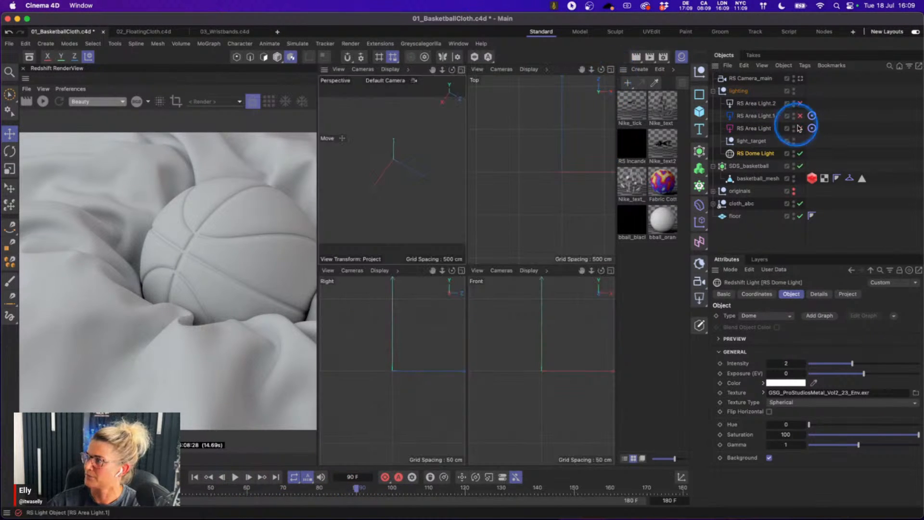
scroll(408, 314, "down", 5)
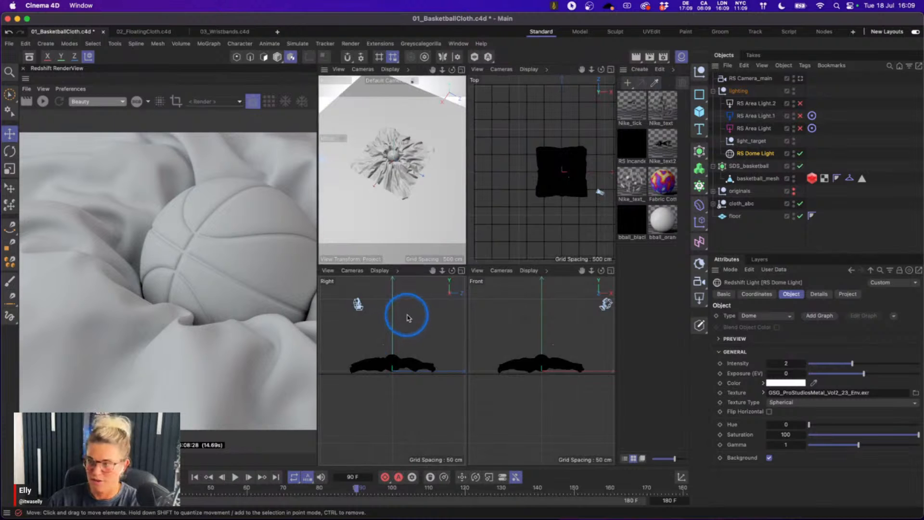
scroll(519, 329, "down", 2)
scroll(584, 193, "down", 3)
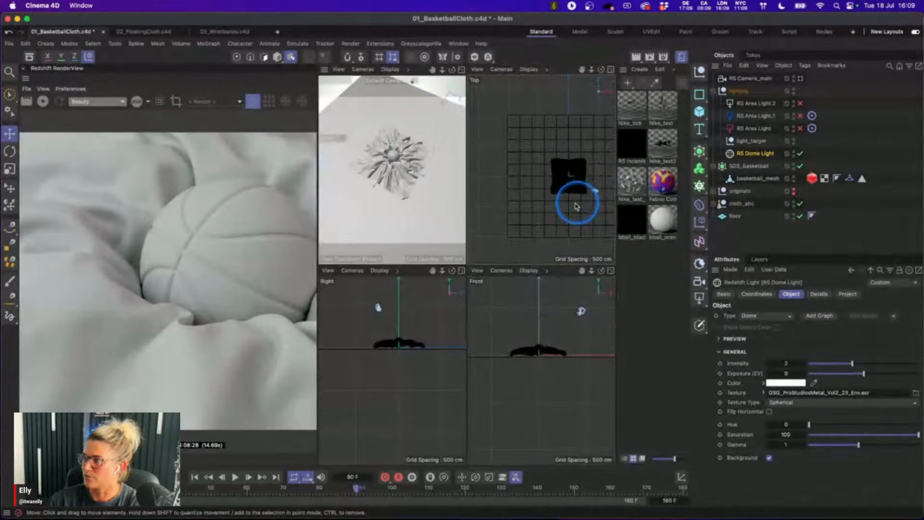
left_click(756, 127)
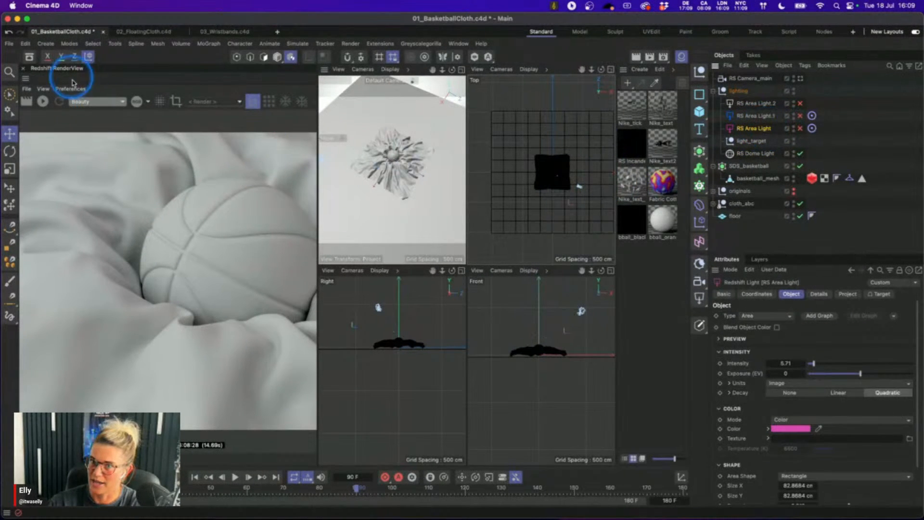
- Start the live Redshift render and set it to render through RS Camera_main
left_click(43, 101)
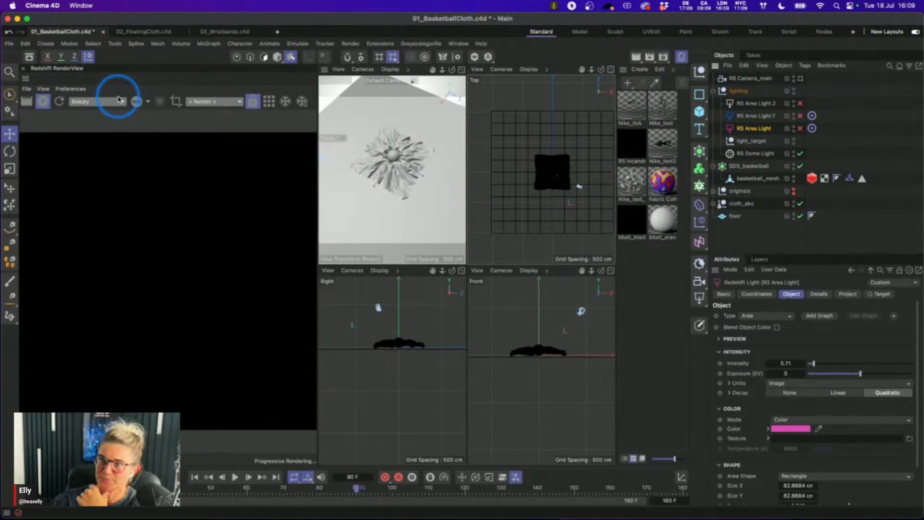
left_click(215, 101)
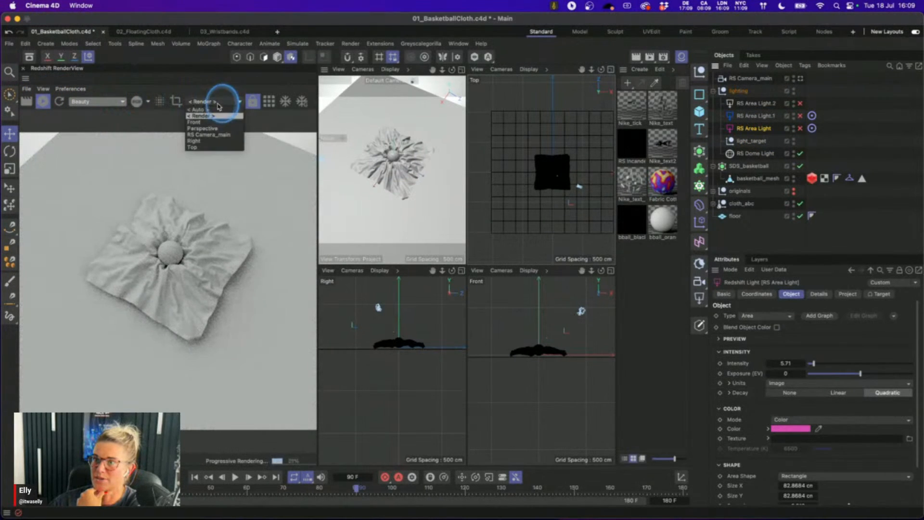
left_click(214, 135)
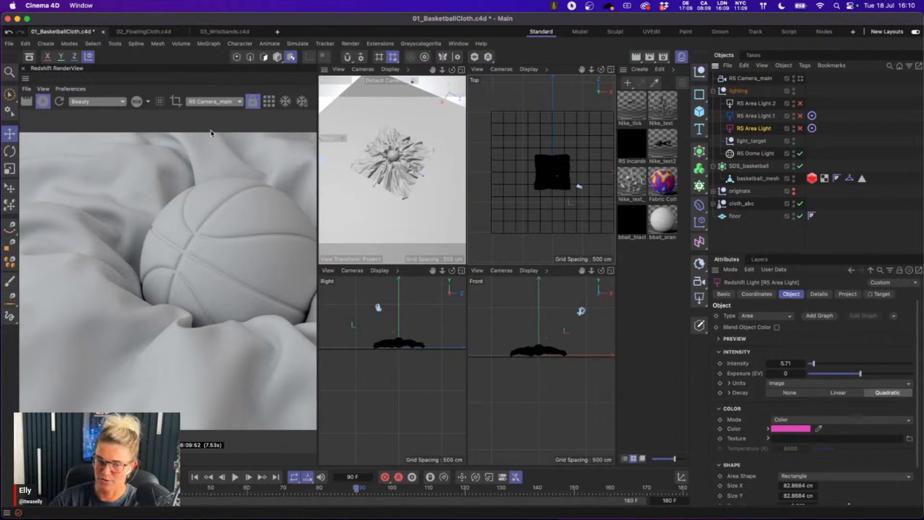
- Enable RS Area Light and RS Area Light.1 and frame both lights around the cloth in the top view
left_click(800, 128)
left_click(800, 116)
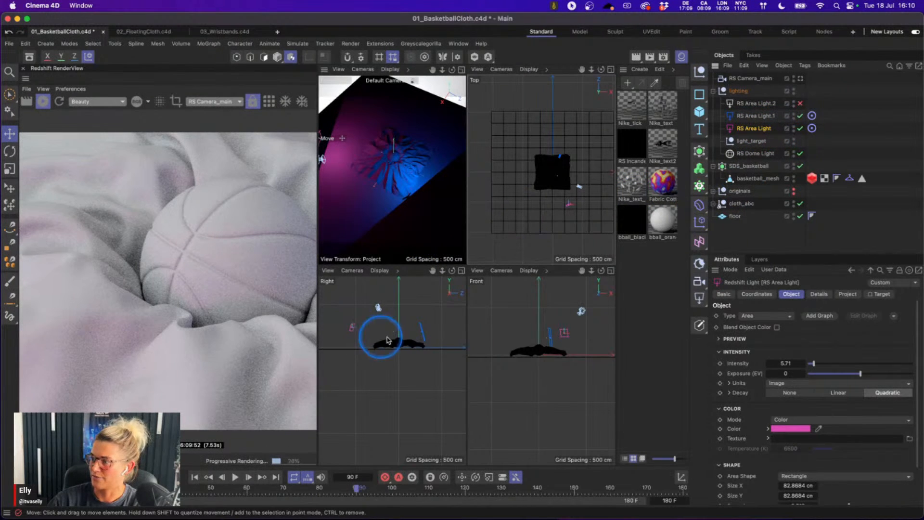
middle_click_drag(574, 233, 548, 235, "alt")
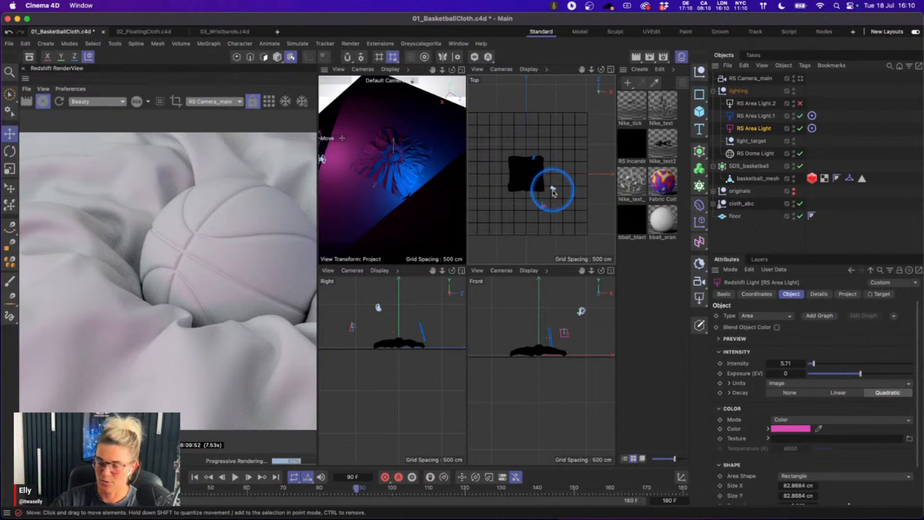
scroll(551, 190, "up", 5)
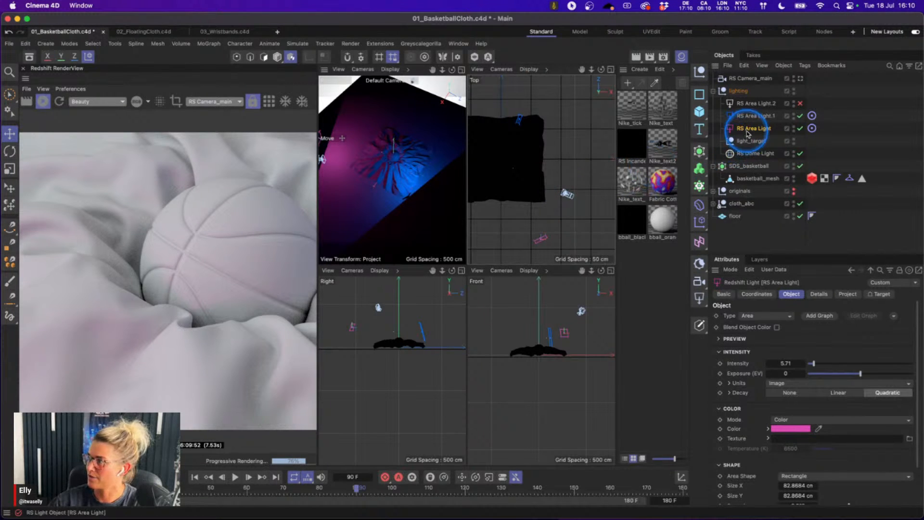
- Try a spread of 0 on the pink RS Area Light
scroll(918, 359, "down", 1)
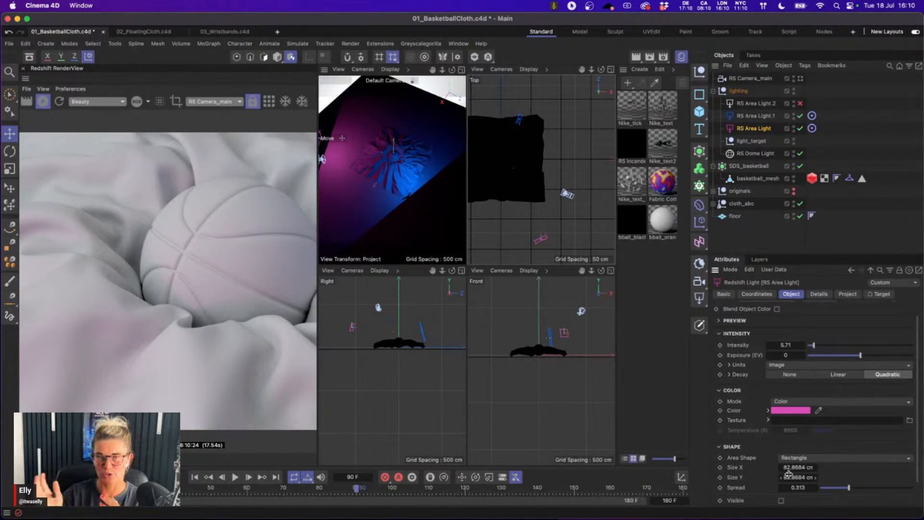
left_click_drag(846, 487, 807, 492)
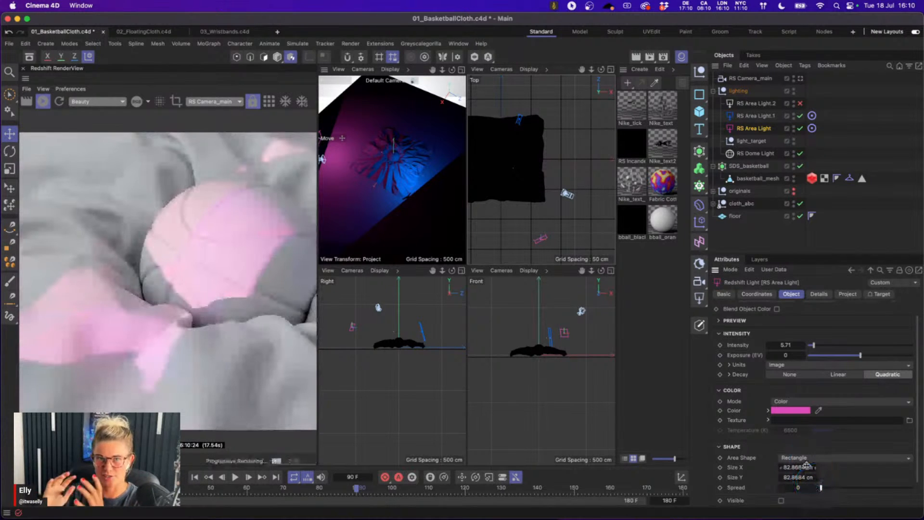
key("super+z")
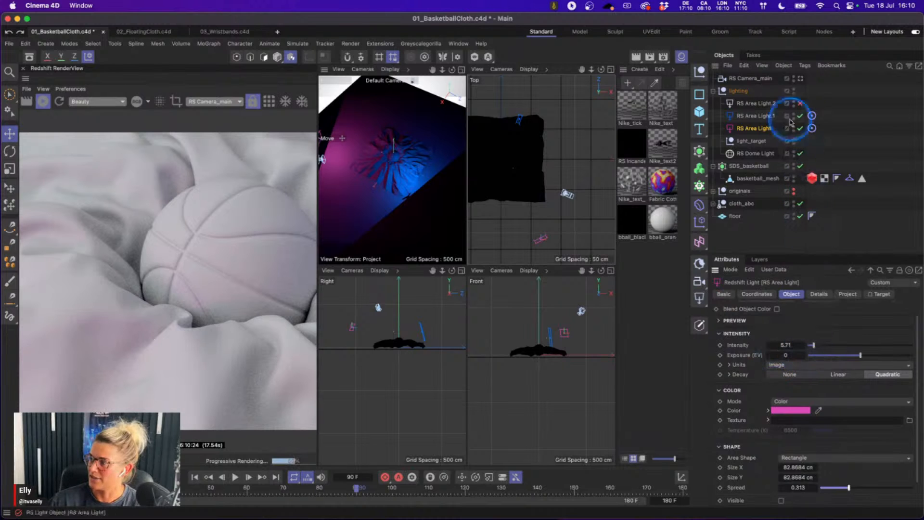
- Show the settings of the blue RS Area Light.1, then select and enable the overhead gobo light RS Area Light.2
left_click(755, 117)
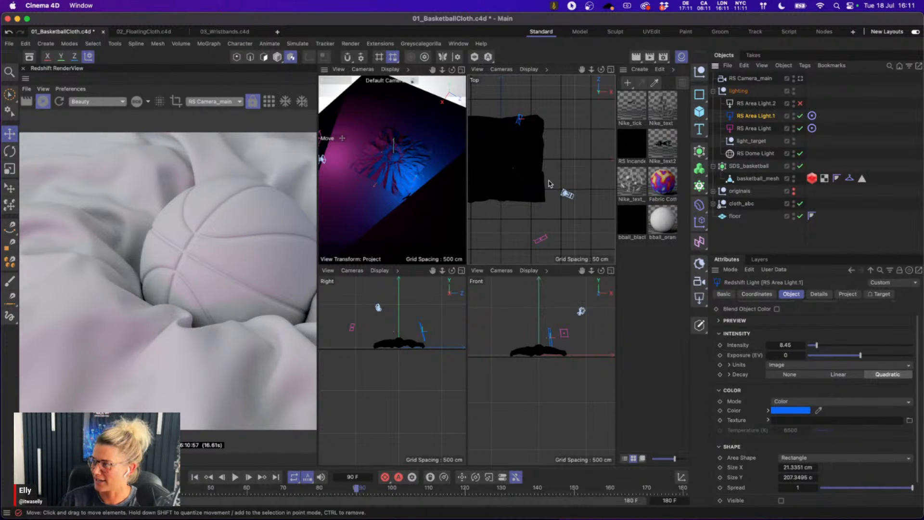
left_click(740, 105)
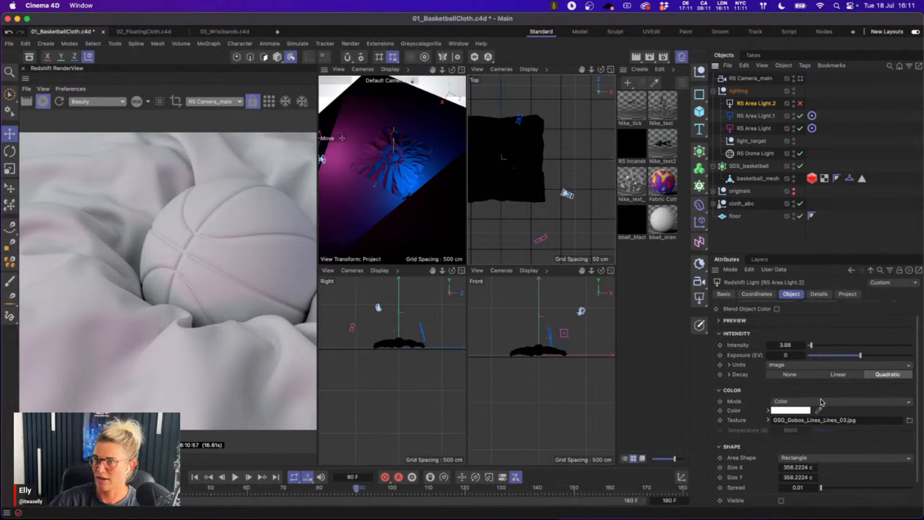
left_click(799, 103)
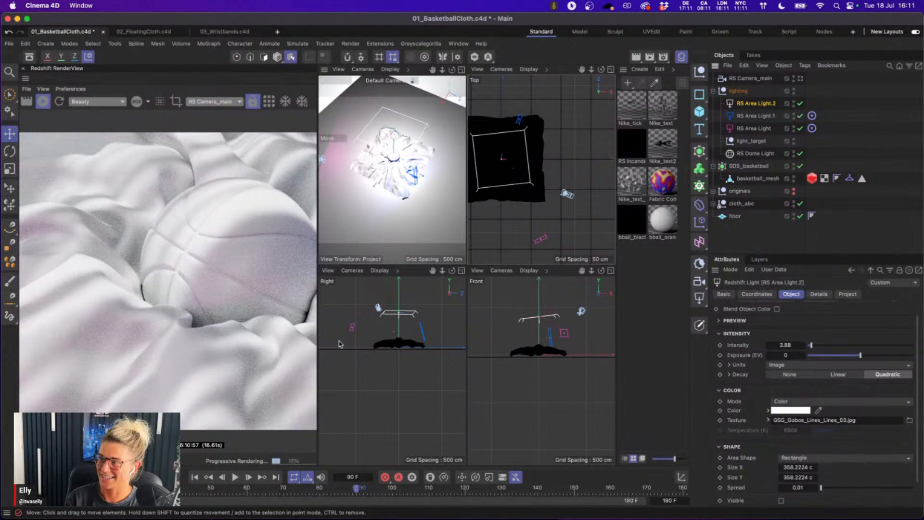
left_click(764, 103)
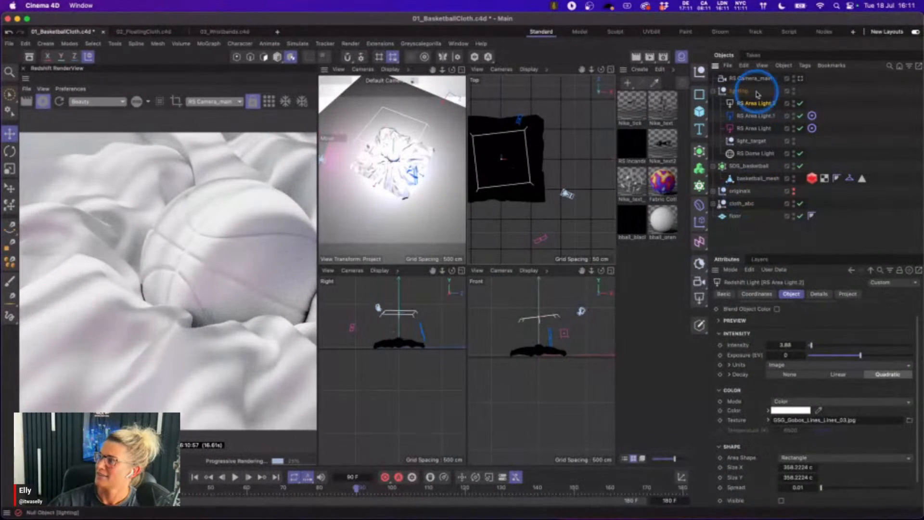
- Isolate RS Area Light.2 by disabling RS Area Light.1, RS Area Light and RS Dome Light
left_click(799, 115)
left_click(800, 128)
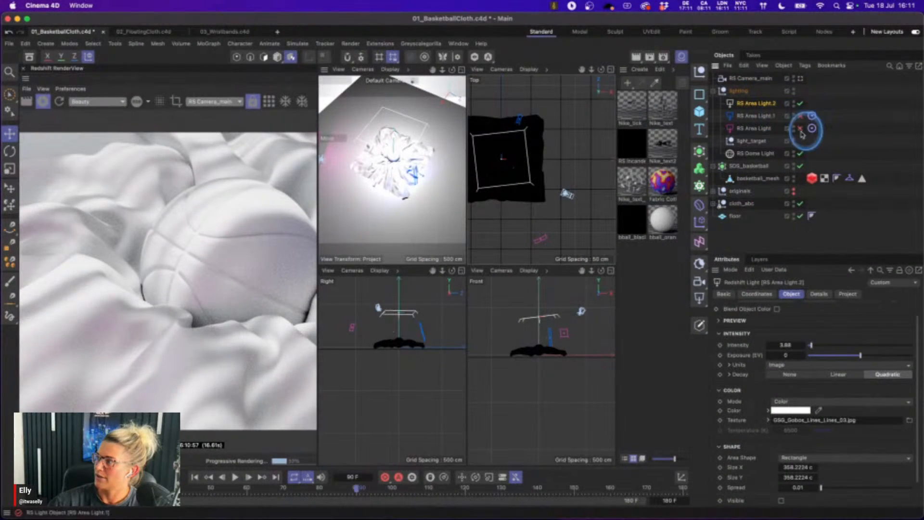
left_click(800, 154)
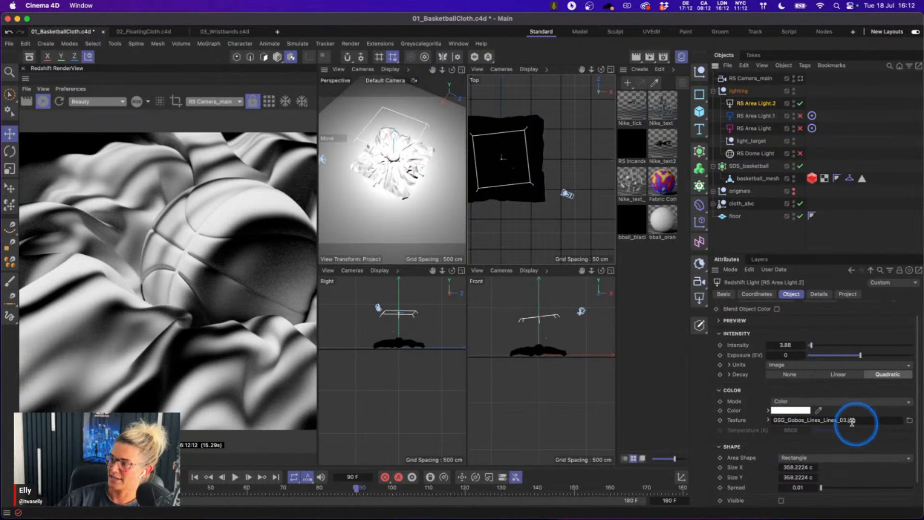
- Expand the gobo texture settings of RS Area Light.2 and try a spread of 0.883 on the light
left_click(768, 420)
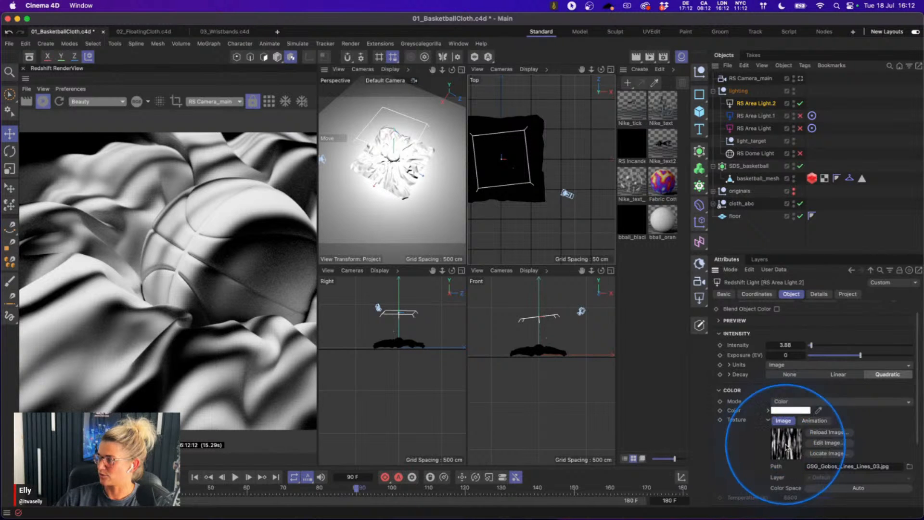
scroll(910, 427, "down", 3)
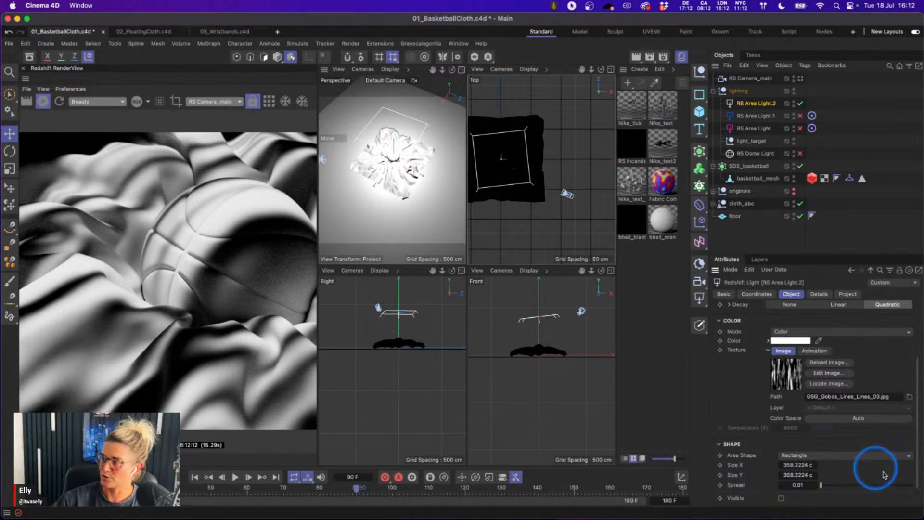
left_click_drag(904, 486, 900, 484)
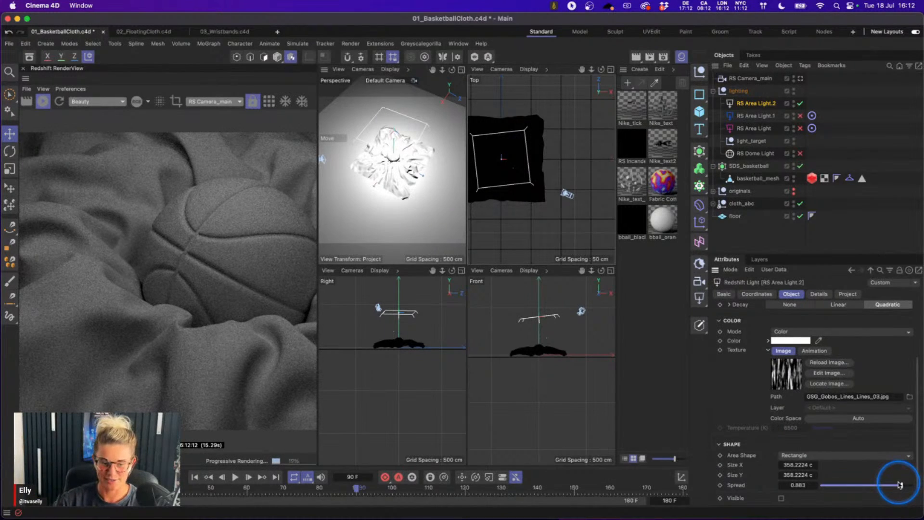
key("super+z")
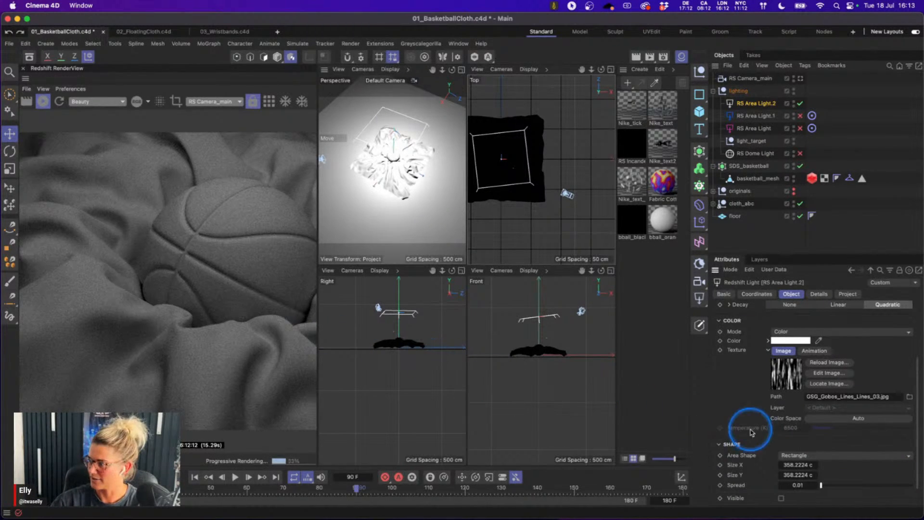
- Re-enable RS Area Light.1, RS Area Light and RS Dome Light, and maximize the perspective view
left_click(800, 115)
left_click(801, 128)
left_click(801, 153)
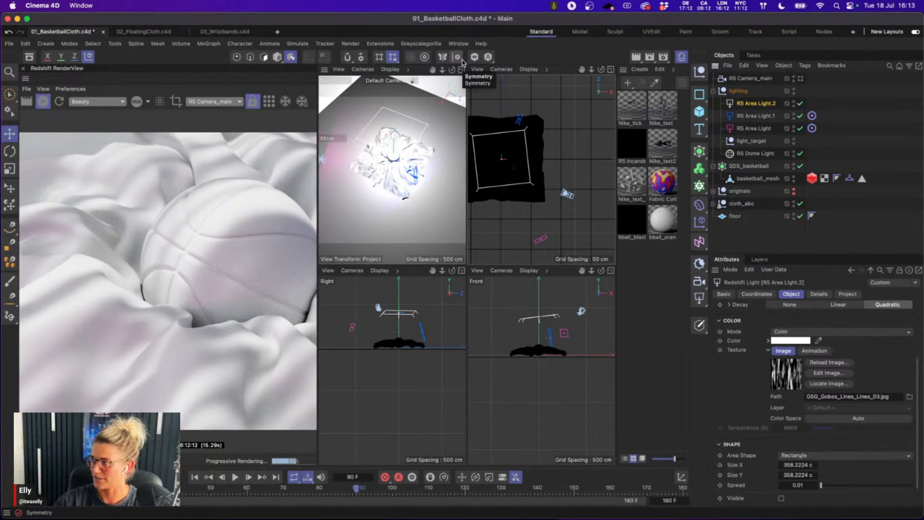
left_click(754, 153)
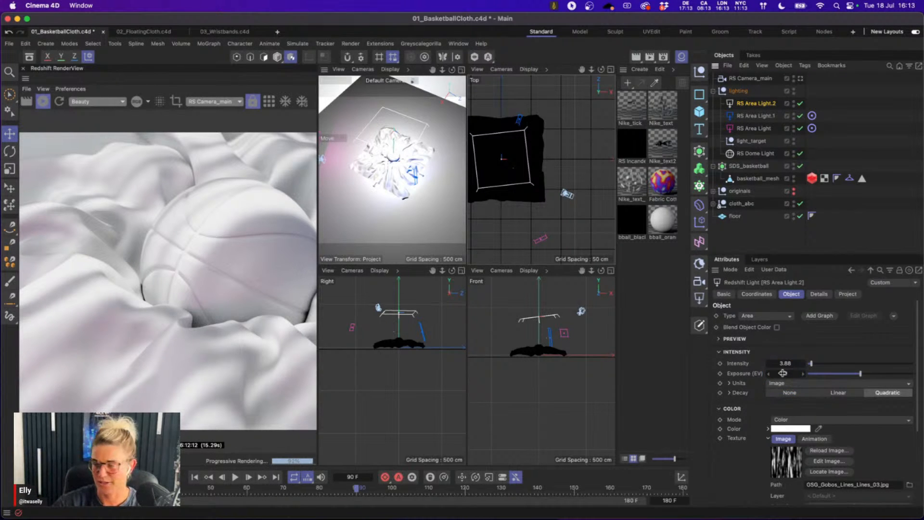
left_click(461, 69)
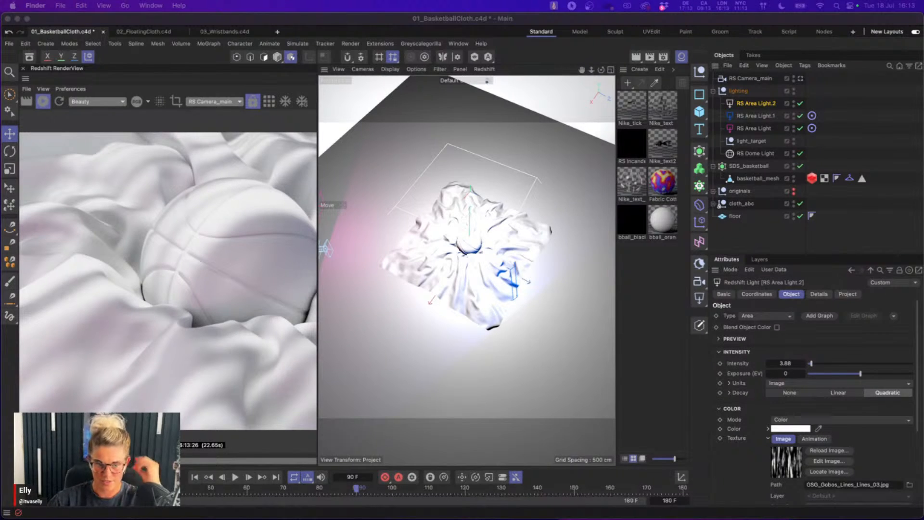
- Bring in the finished reference image NikeBballCloth01.jpg in Preview, examine it, and move it away from the scene
left_click_drag(0, 141, 289, 54)
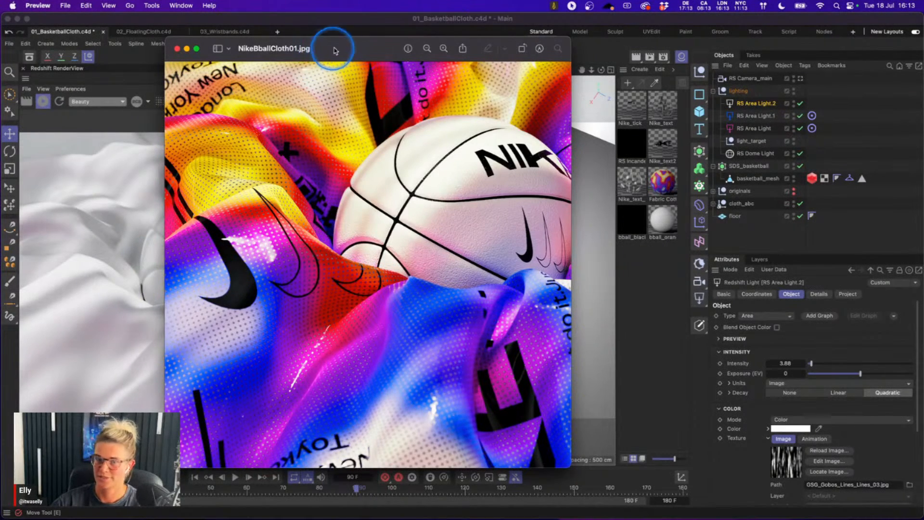
left_click_drag(336, 48, 120, 162)
left_click(324, 248)
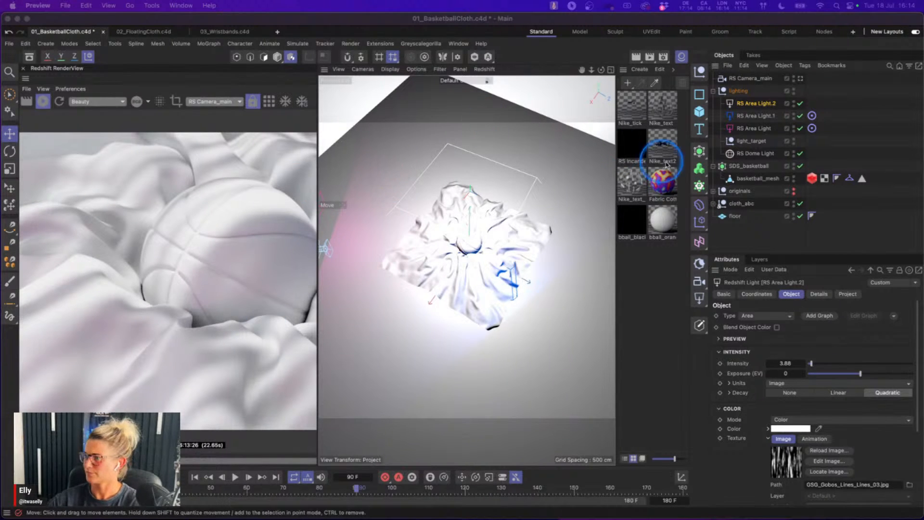
- Create a new default material in the material list
left_click(639, 256)
double_click(639, 256)
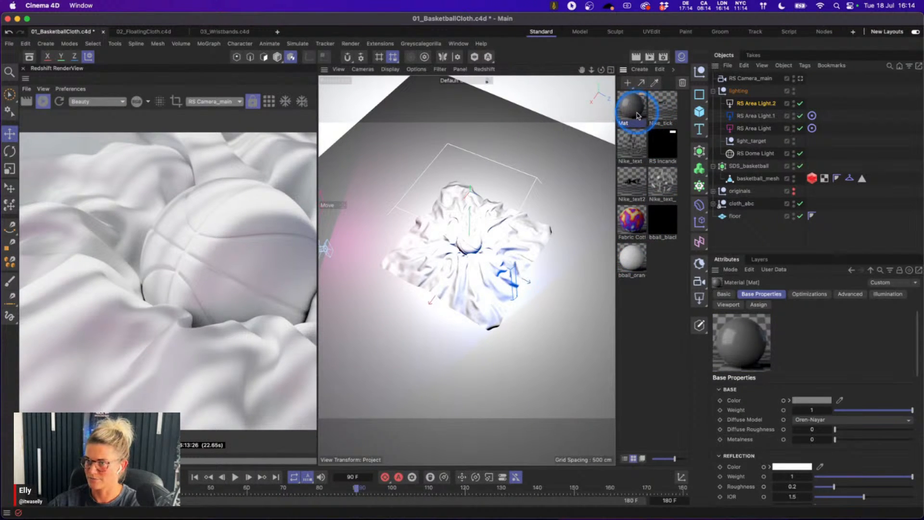
- Open the asset library, clear its "hdr" search and close it again
left_click(30, 58)
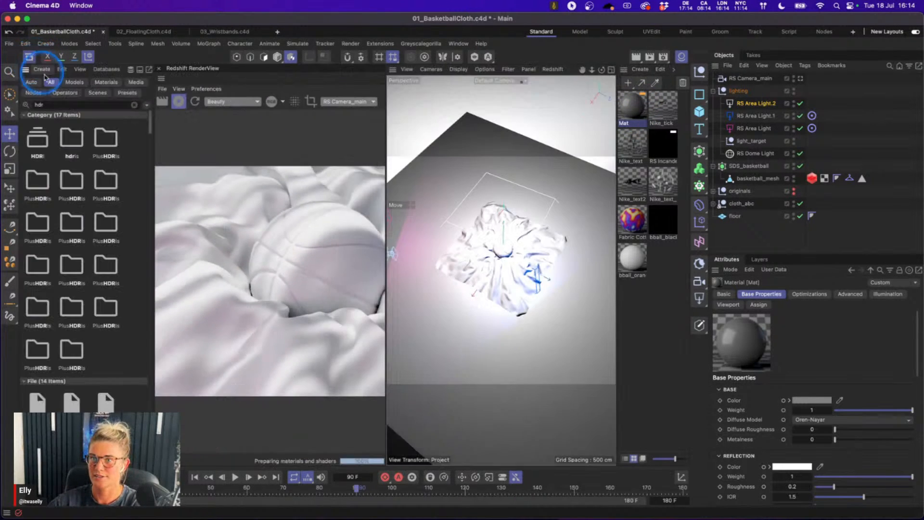
left_click(63, 106)
left_click(134, 104)
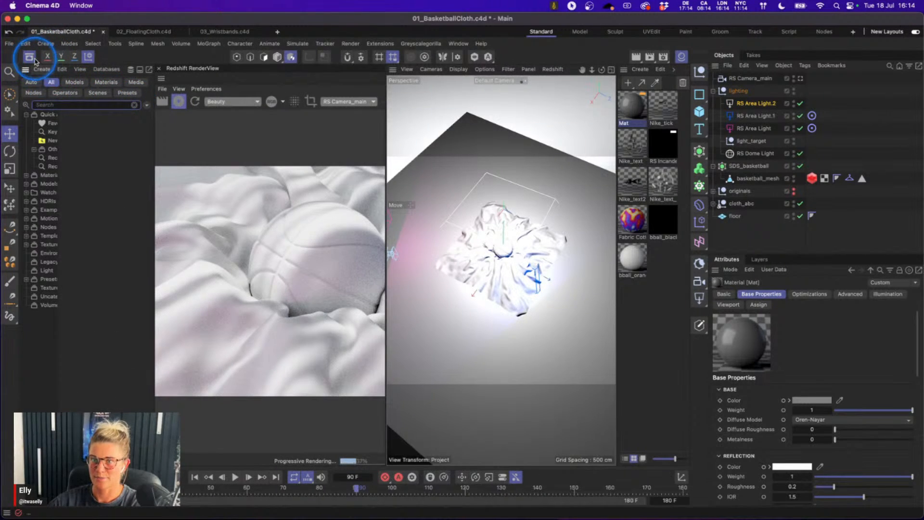
left_click(30, 57)
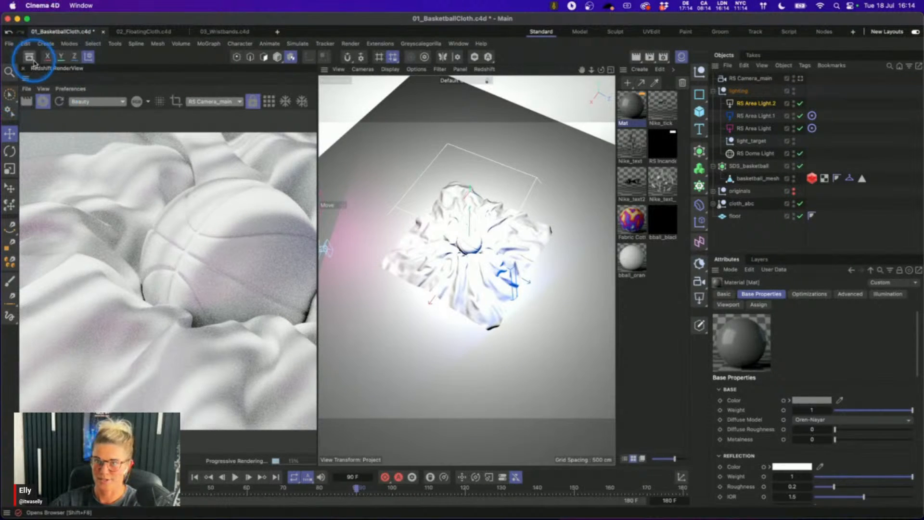
- Open the asset library and search it for "fabric"
left_click(30, 57)
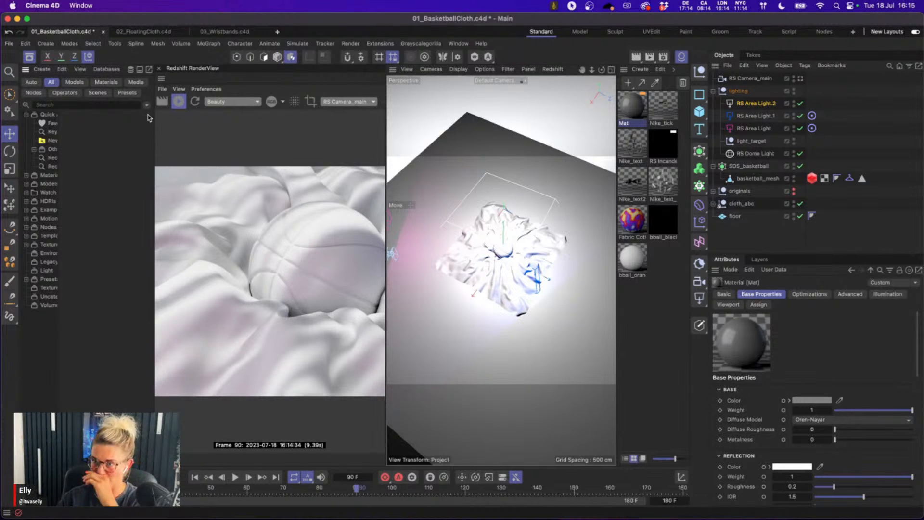
left_click(57, 104)
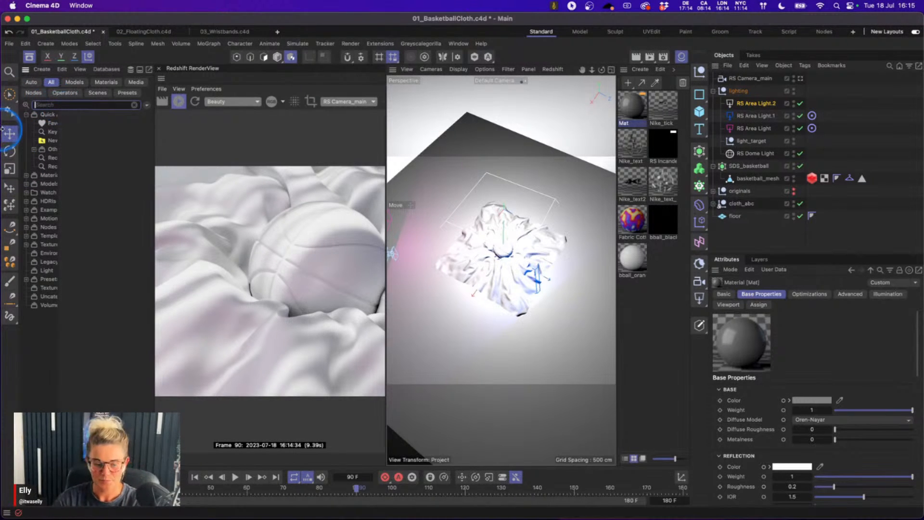
type("frabric")
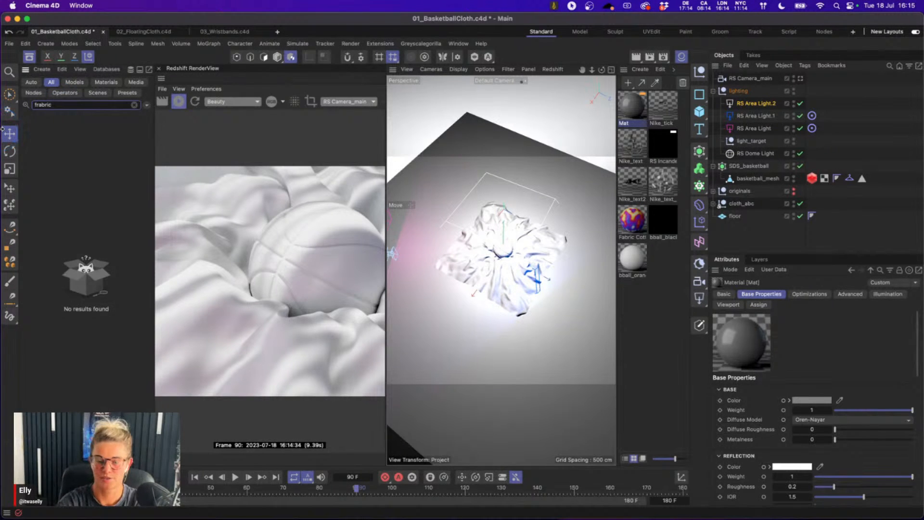
key("BackSpace")
key("BackSpace")
key("BackSpace")
key("BackSpace")
key("BackSpace")
key("BackSpace")
type("abric")
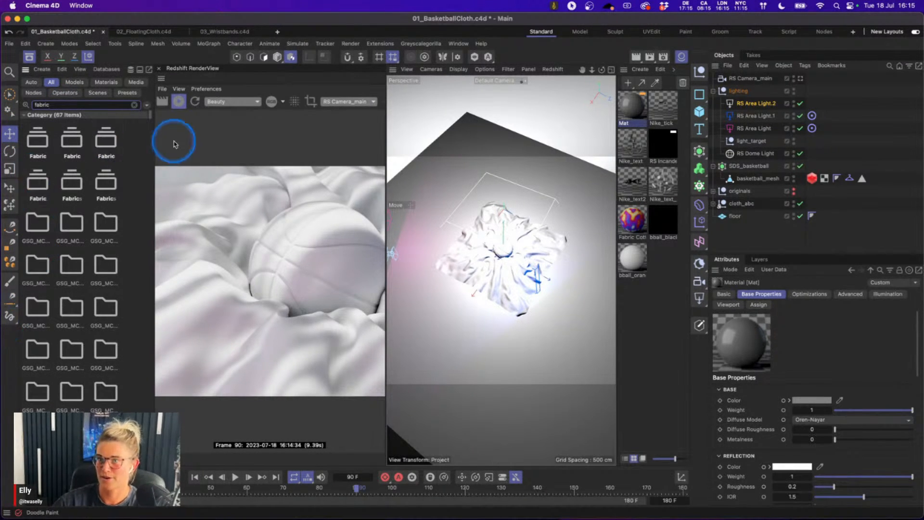
scroll(124, 200, "down", 5)
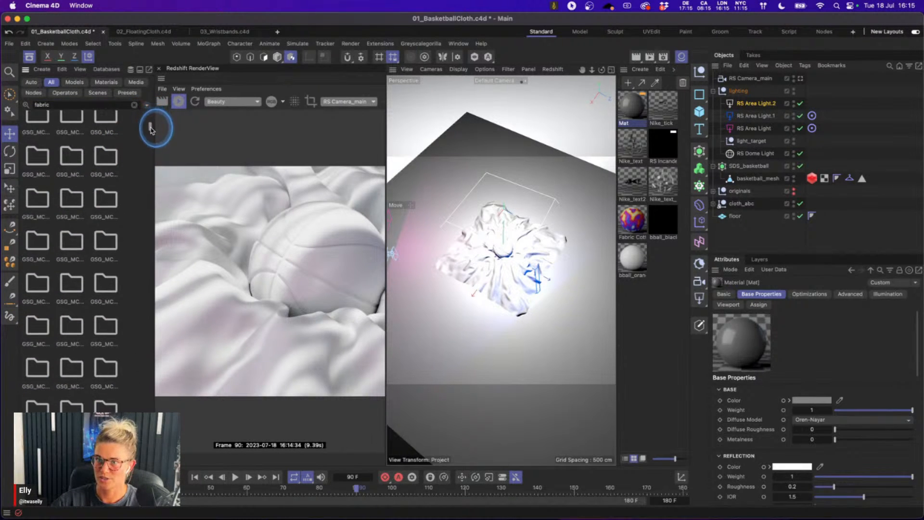
- Limit the fabric results to materials, add Fabric Cotton 002 White 100cm to the scene's materials, and close the asset library
left_click(111, 83)
scroll(118, 217, "down", 3)
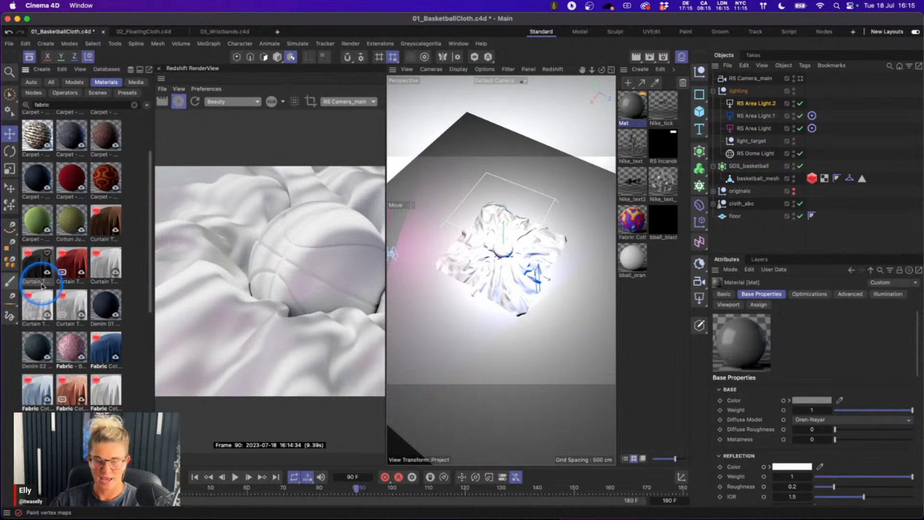
scroll(138, 327, "down", 3)
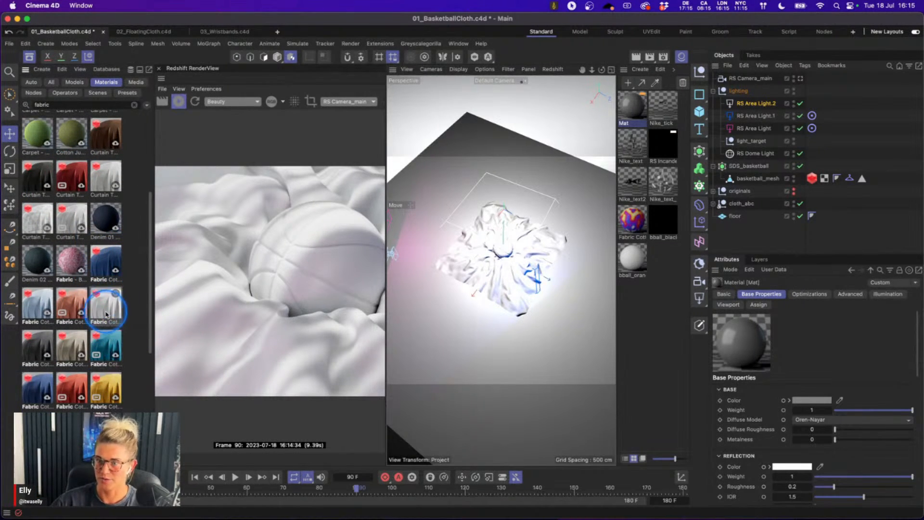
scroll(97, 298, "down", 1)
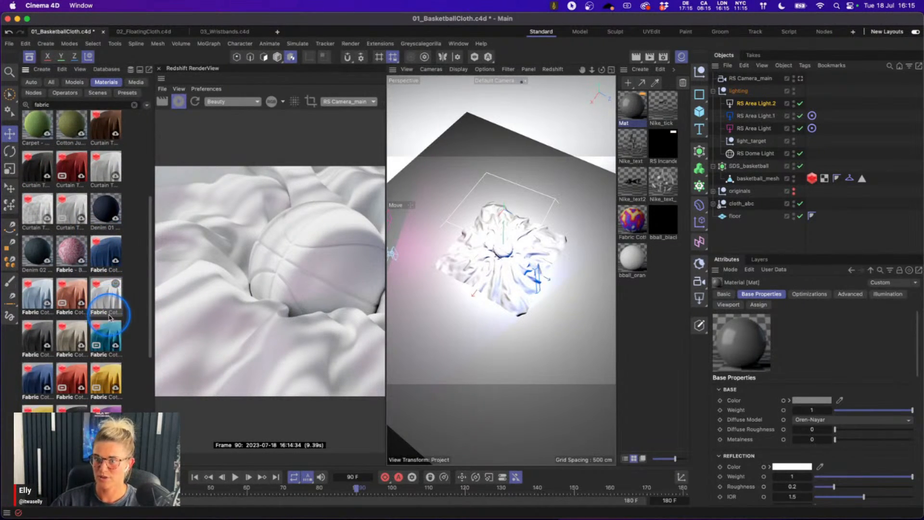
double_click(108, 282)
left_click(662, 105)
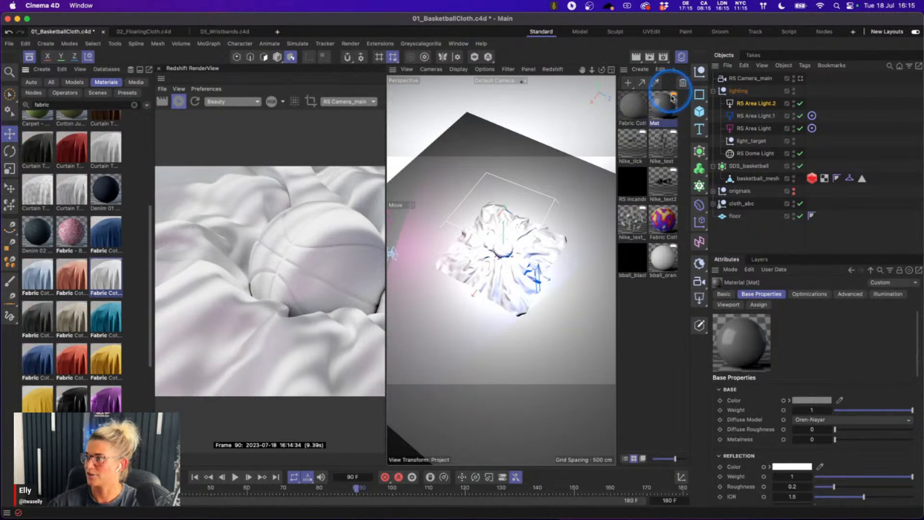
left_click(29, 56)
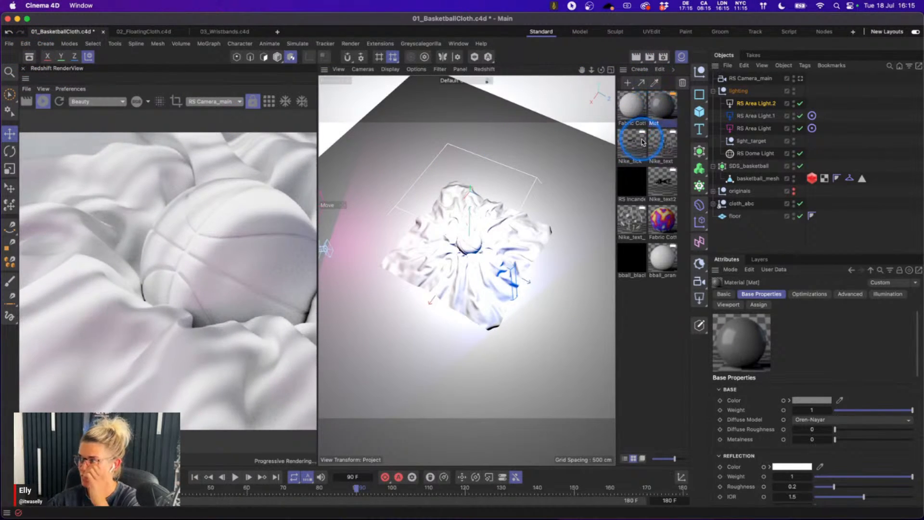
- Look through RS Camera_main and apply the Fabric Cotton 002 White 100cm material to the cloth
left_click(801, 80)
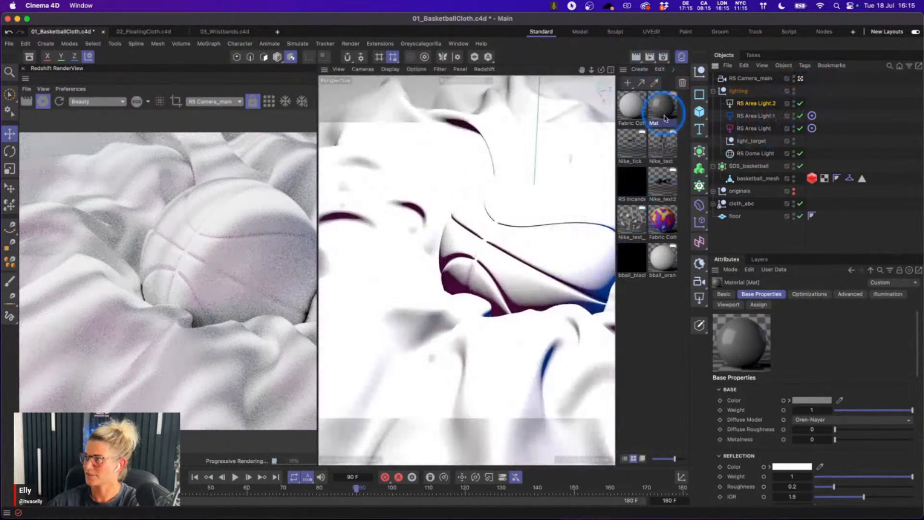
mouse_move(631, 111)
left_mouse_down()
mouse_move(371, 189)
mouse_move(392, 196)
left_mouse_up()
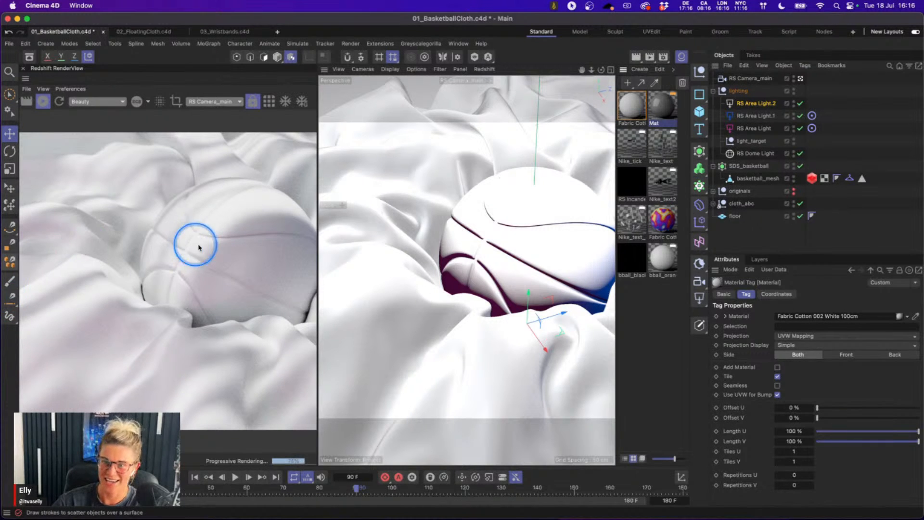
- Open the node graph of the Fabric Cotton 002 White 100cm material and enlarge the Node Editor window
double_click(634, 109)
left_click_drag(634, 110, 498, 71)
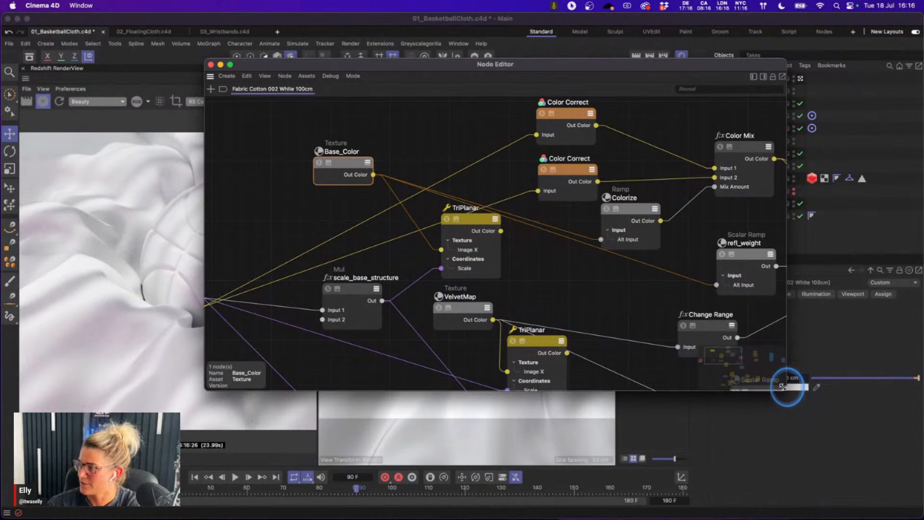
left_click_drag(789, 388, 839, 454)
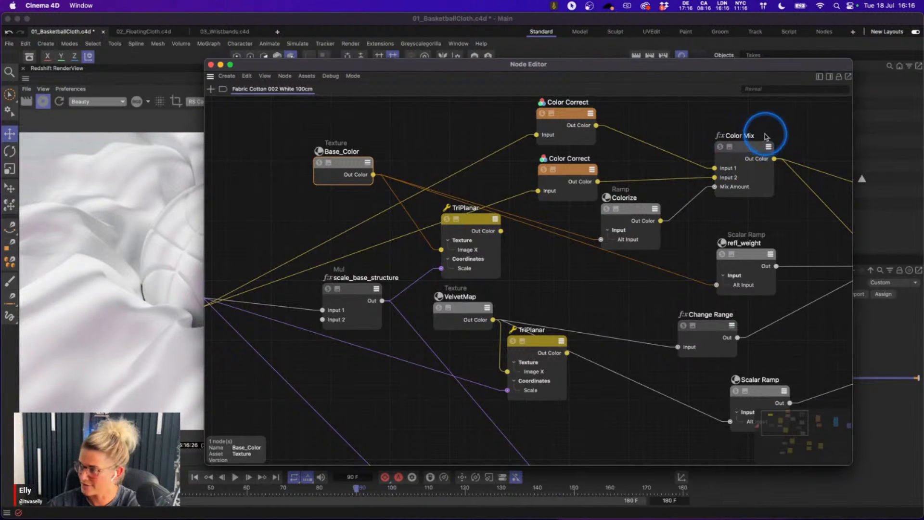
- Find the Standard Material node in the graph and examine its Base, Reflection, Sheen and Geometry connections
scroll(768, 134, "down", 5)
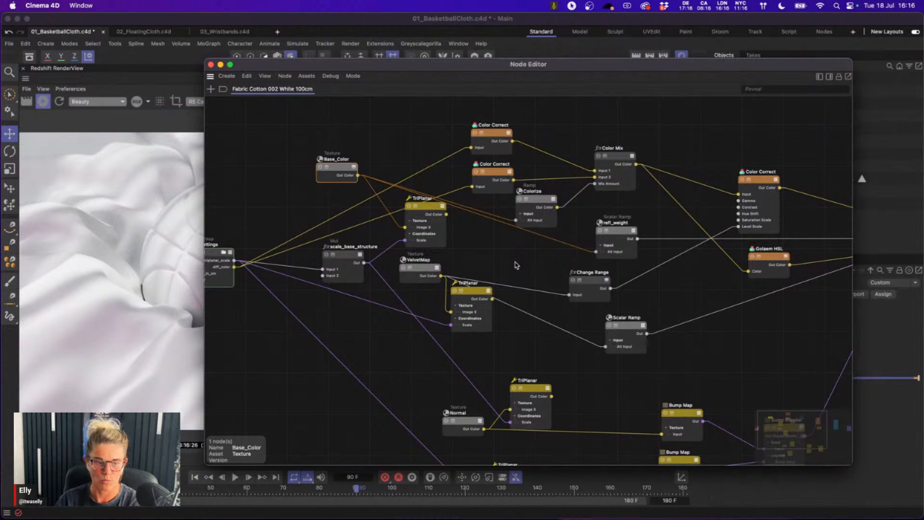
middle_click_drag(697, 148, 396, 156)
middle_click_drag(594, 192, 559, 189, "alt")
right_click_drag(579, 214, 682, 189, "alt")
left_click_drag(483, 154, 572, 270)
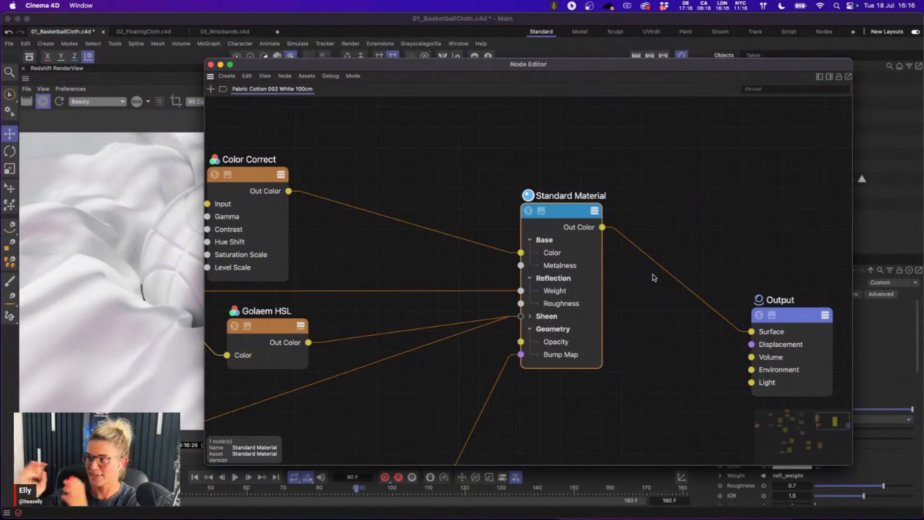
middle_click_drag(629, 161, 587, 184)
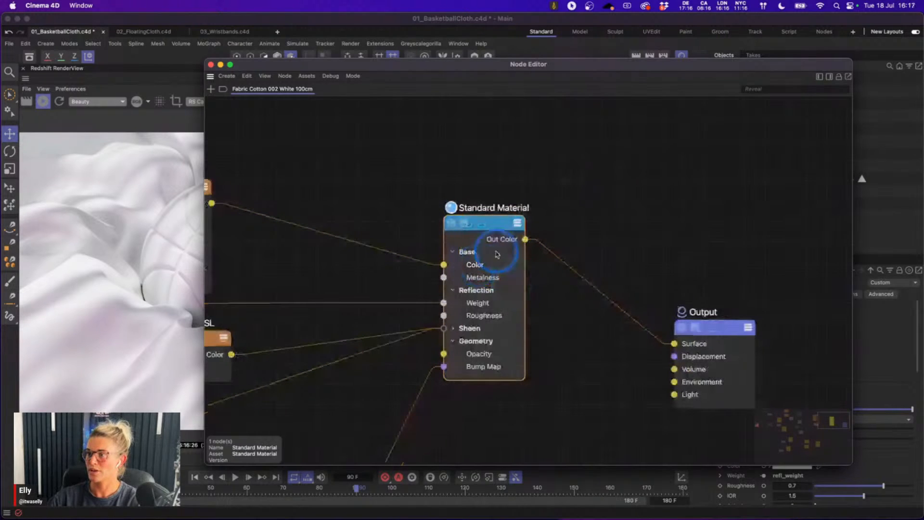
mouse_move(487, 232)
left_mouse_down()
mouse_move(475, 216)
mouse_move(494, 222)
left_mouse_up()
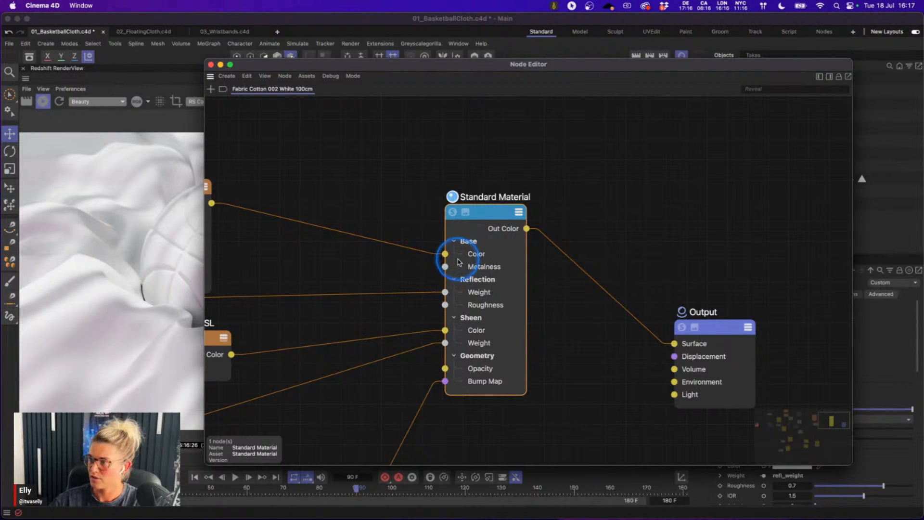
key("ctrl")
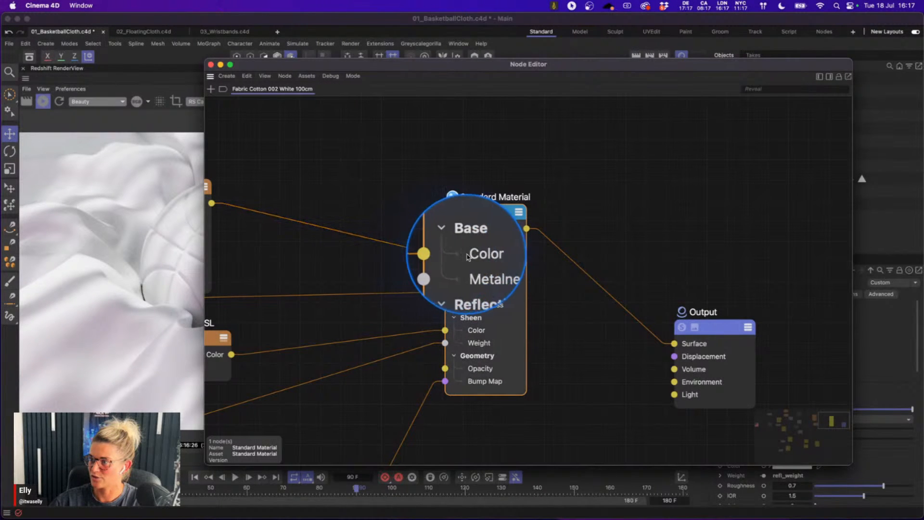
key("ctrl")
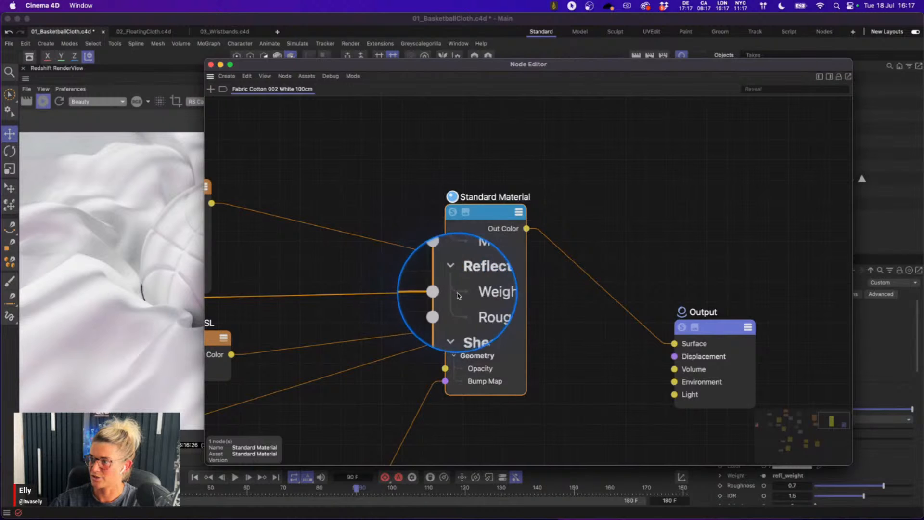
key("ctrl")
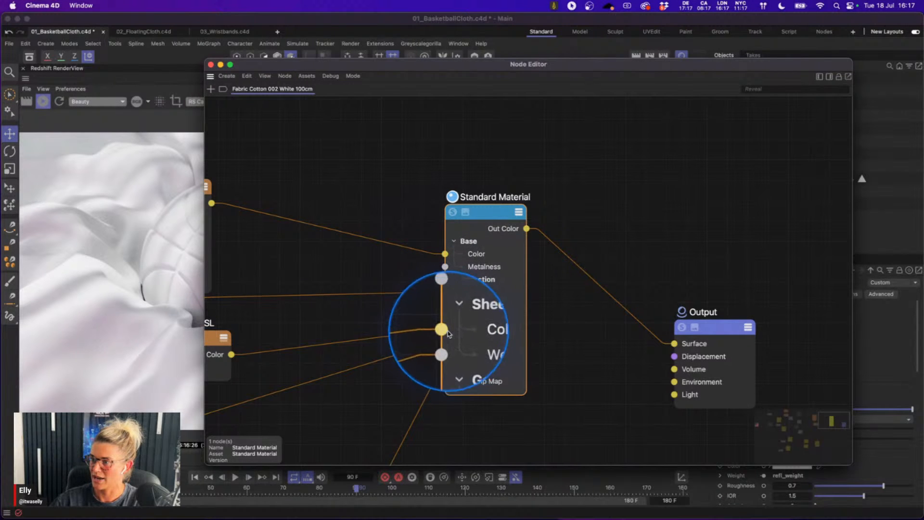
key("ctrl")
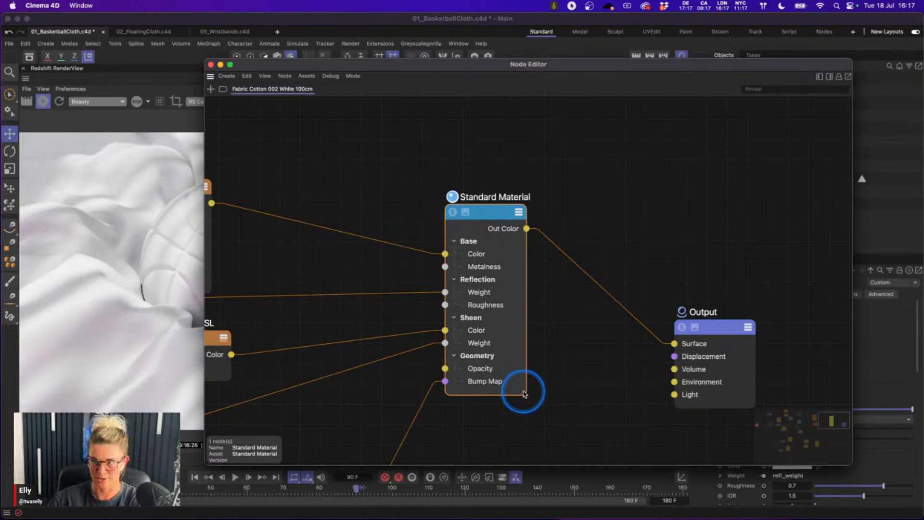
- Trace the base color connection back through the Color Correct and Color Mix nodes, and show the Color Mix attributes in the Node Editor
middle_click_drag(369, 259, 549, 303)
left_click(309, 243)
left_click_drag(310, 244, 311, 217)
middle_click_drag(423, 274, 613, 316)
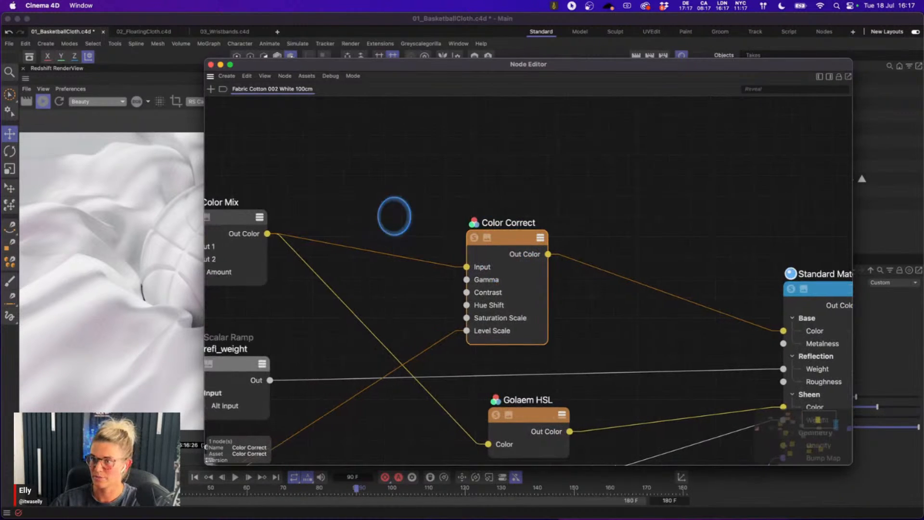
middle_click_drag(382, 216, 523, 222)
left_click(373, 222)
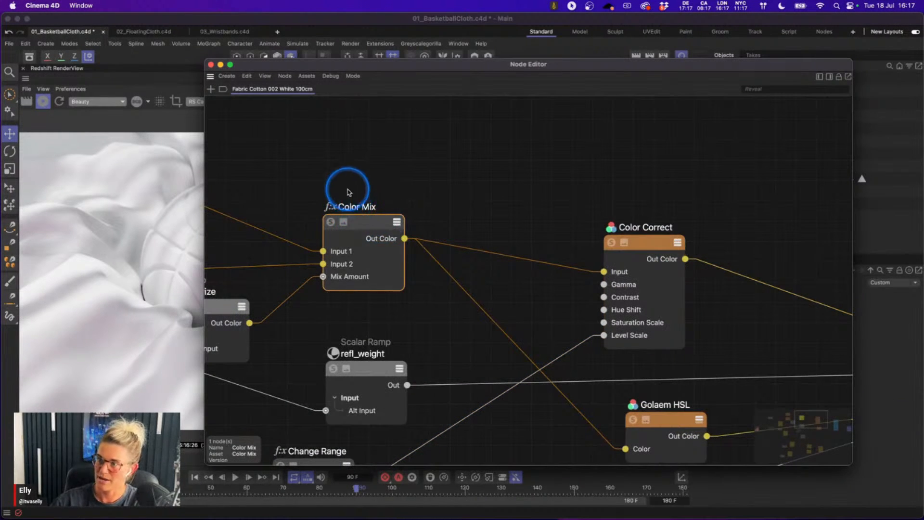
middle_click_drag(349, 194, 454, 194)
left_click(829, 76)
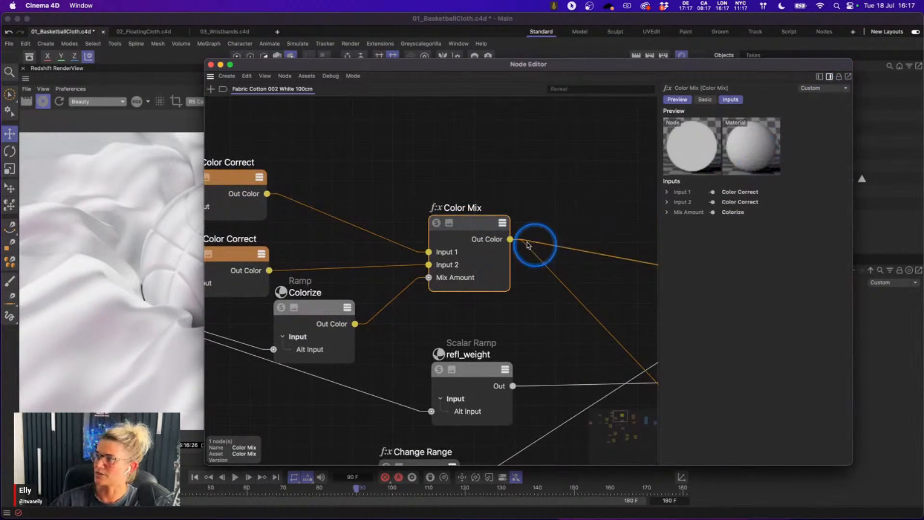
- Inspect the two Color Correct nodes feeding the Color Mix and the attributes of the Base_Color texture node
middle_click_drag(310, 305, 471, 272)
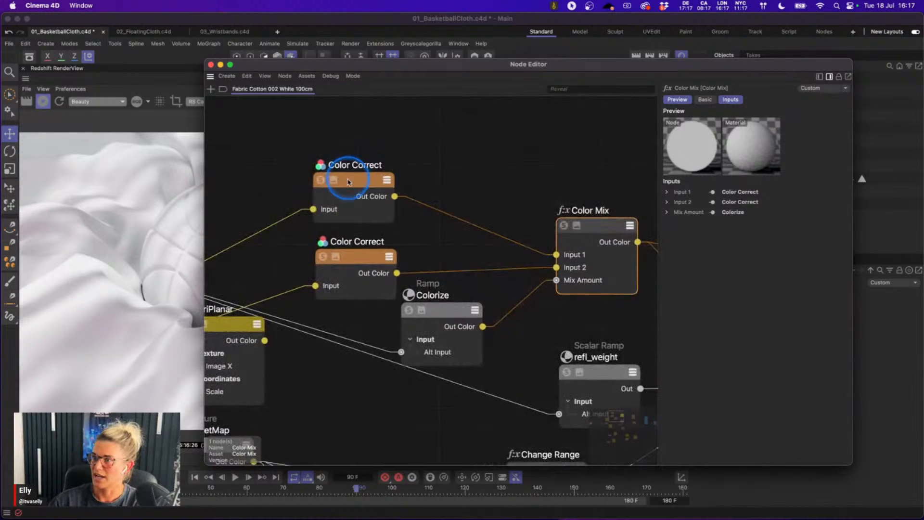
left_click(350, 181)
left_click(356, 261)
middle_click_drag(311, 247, 474, 253)
middle_click_drag(321, 269, 453, 272)
left_click(357, 256)
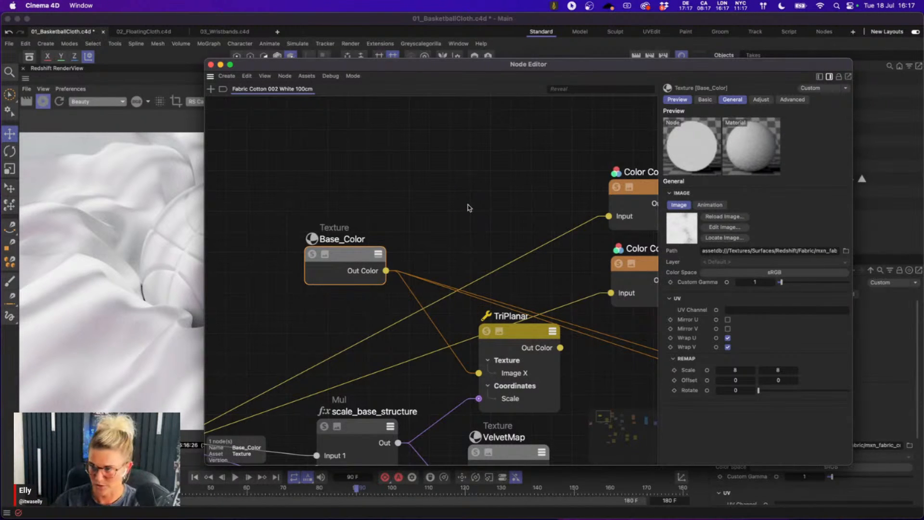
- Set the settings group's color to a dusty pink with hue 0°, saturation 40% and value 42%, and close the Node Editor
left_click(290, 234)
middle_click_drag(292, 234, 434, 128)
middle_click_drag(349, 215, 478, 161)
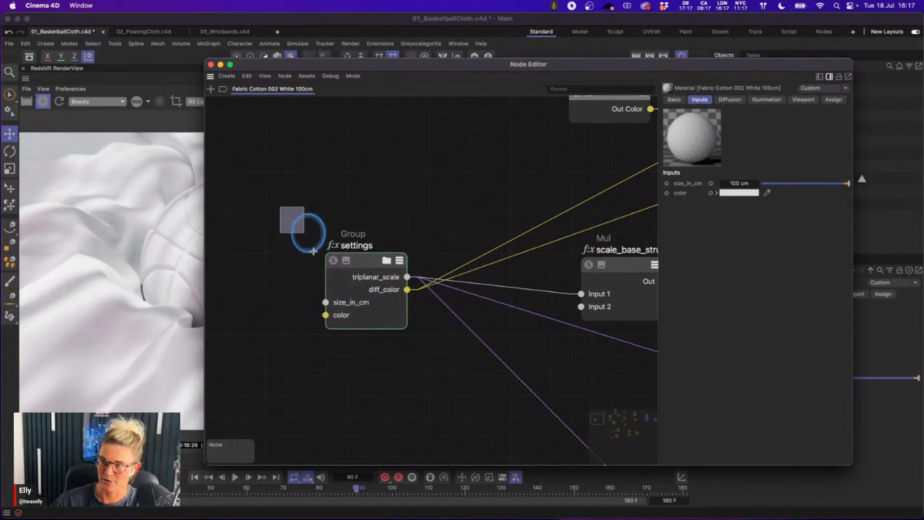
left_click(358, 315)
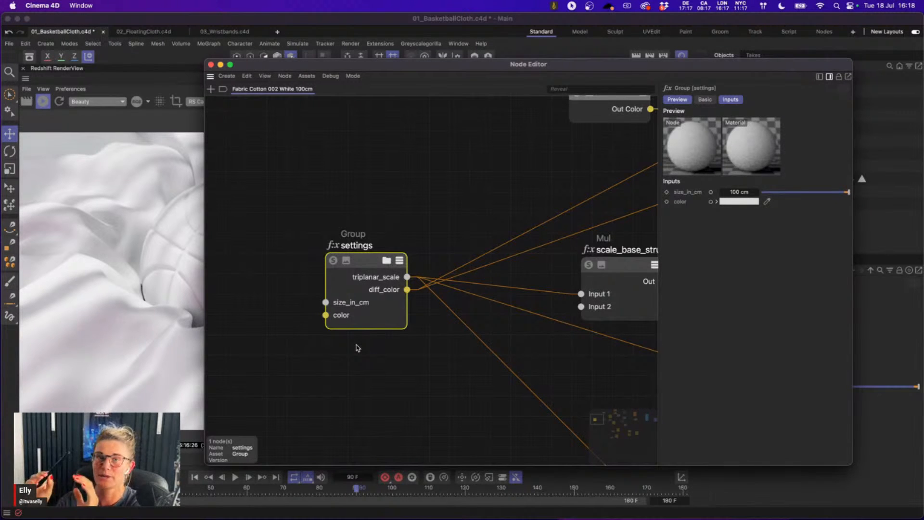
left_click(736, 201)
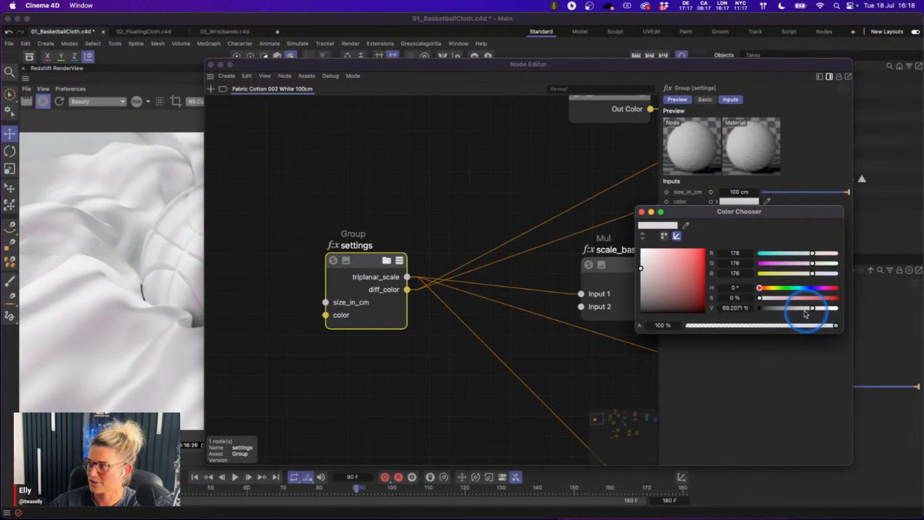
left_click(790, 308)
left_click(789, 298)
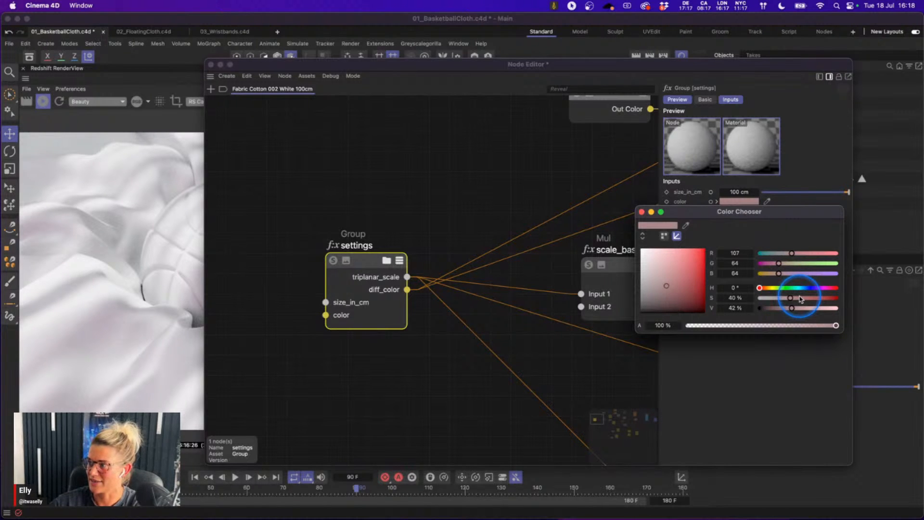
left_click(641, 211)
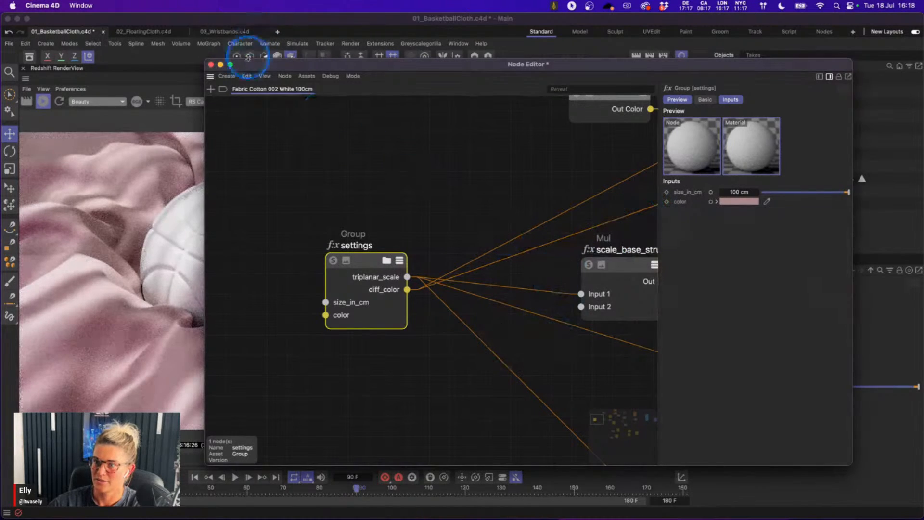
left_click(211, 64)
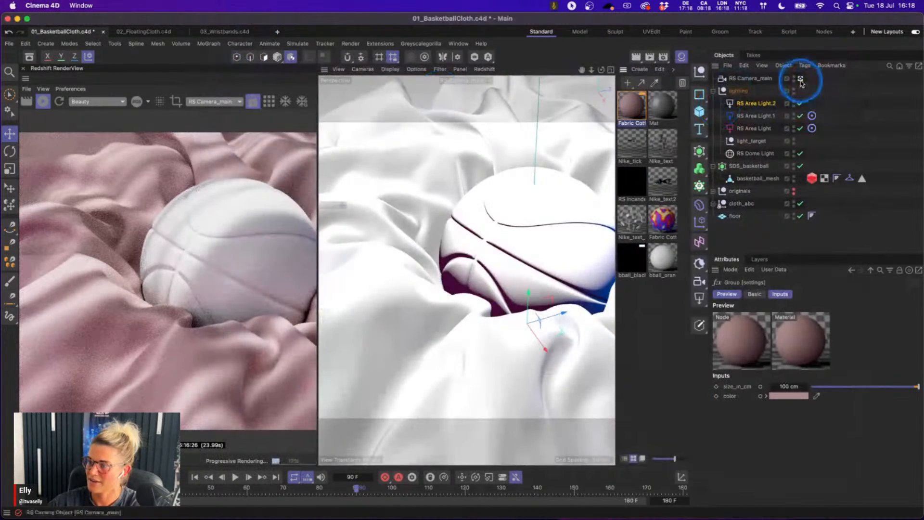
- Leave the main camera's view, move in close on the cloth folds, and set the render view's camera to < Auto >
left_click(801, 81)
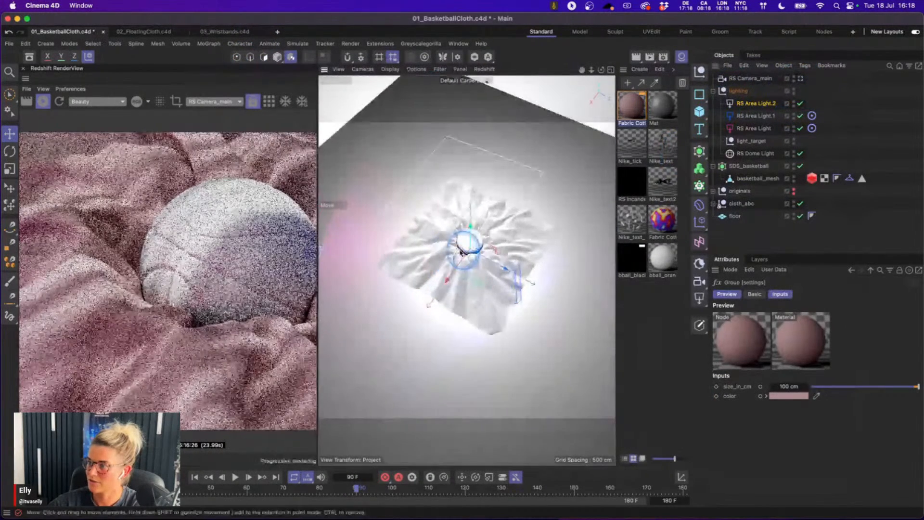
scroll(461, 251, "up", 10)
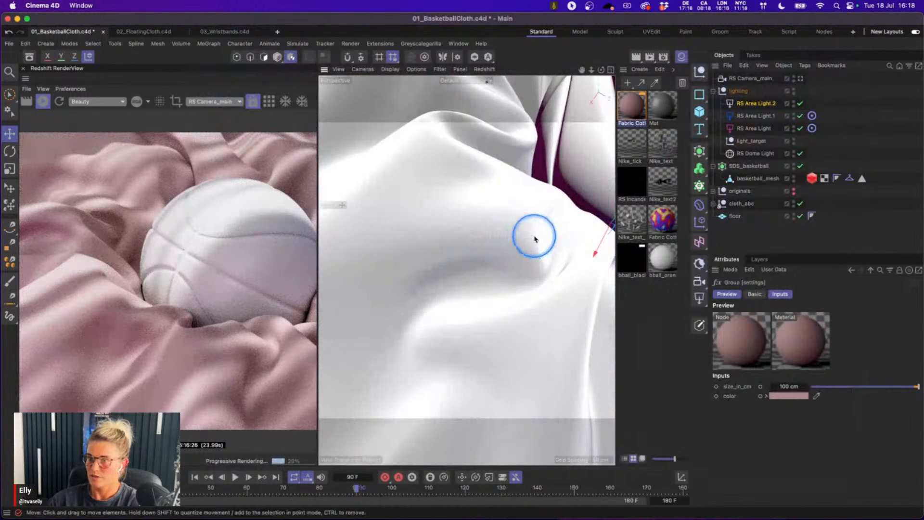
left_click_drag(532, 237, 500, 204, "alt")
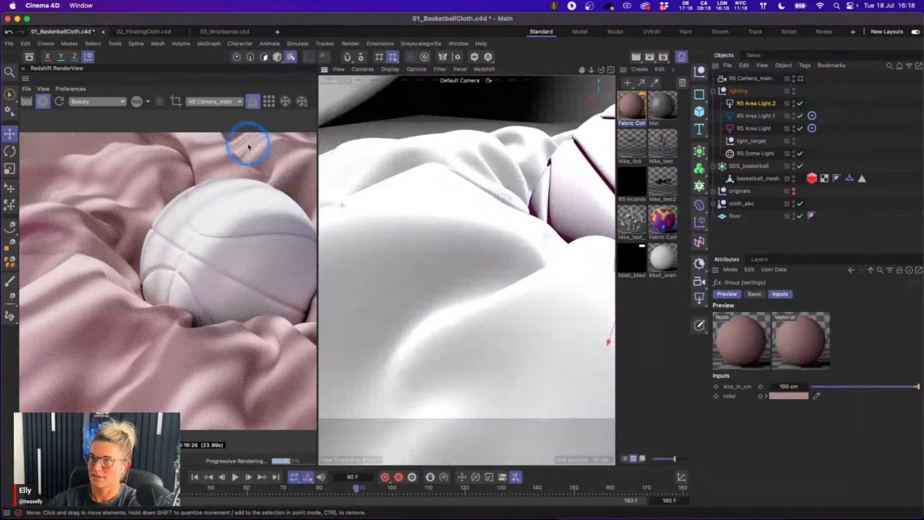
left_click(230, 101)
left_click(224, 114)
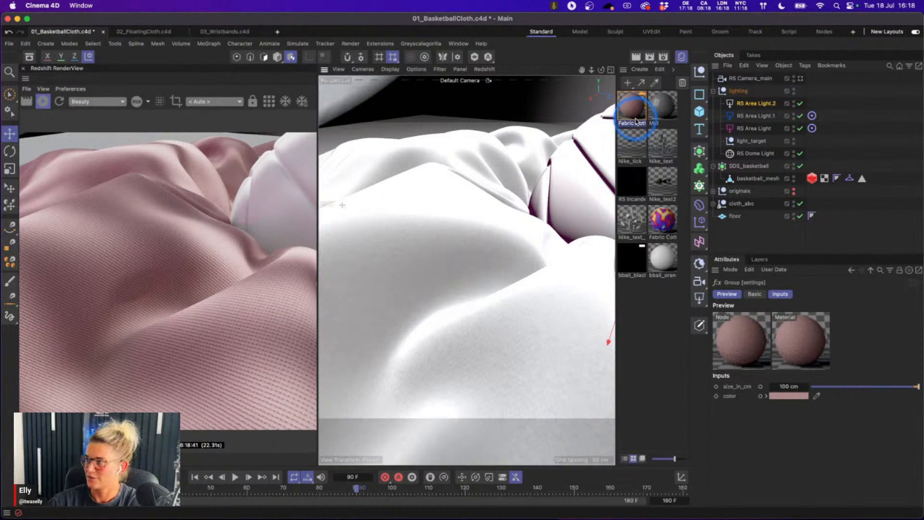
- Pull the perspective view back to frame the whole ball and surrounding cloth, and restart the live Redshift render
left_click_drag(451, 272, 497, 260)
key("super+z")
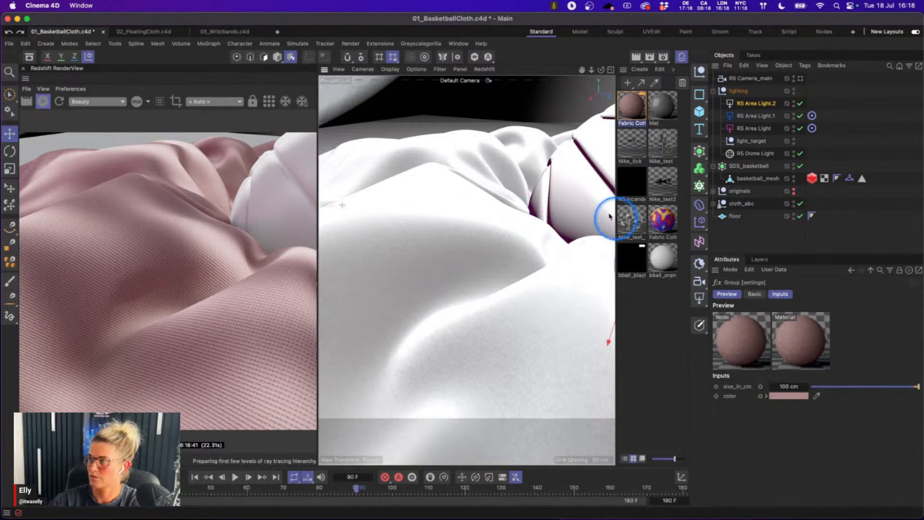
left_click(42, 101)
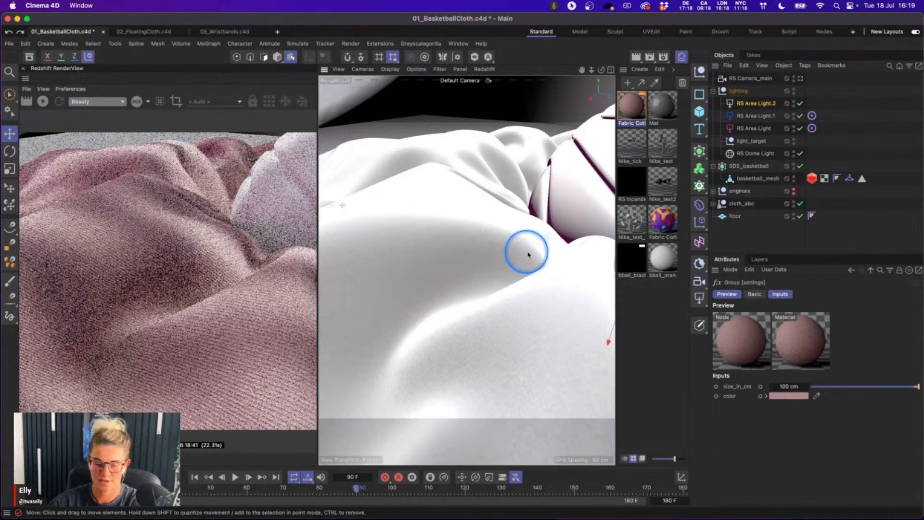
left_click(643, 309)
scroll(554, 283, "down", 10)
middle_click_drag(549, 283, 446, 238, "alt")
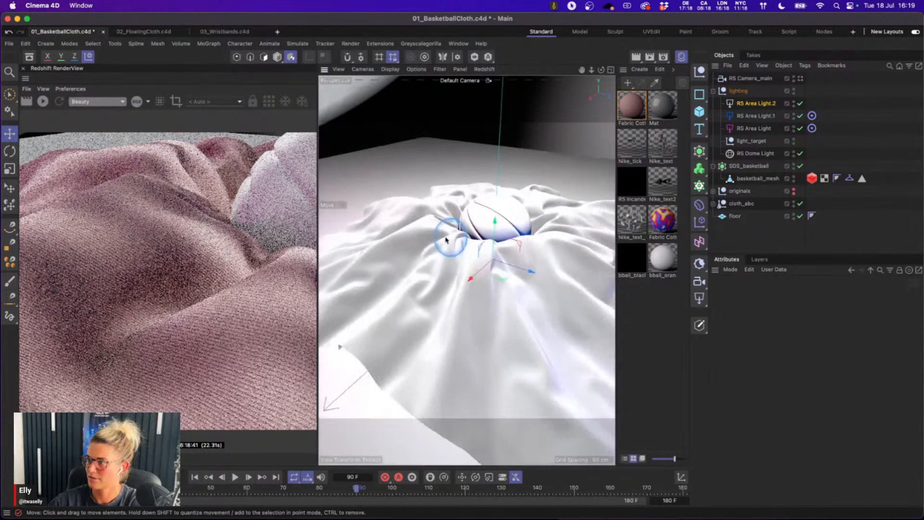
left_click(43, 101)
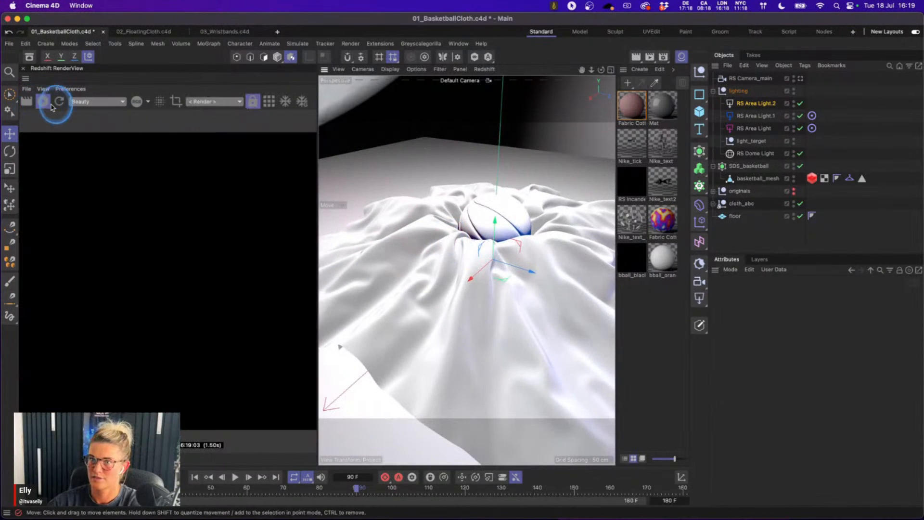
- Open the cotton fabric material's node graph and add a Ramp node beside the settings group
double_click(635, 114)
left_click(644, 107)
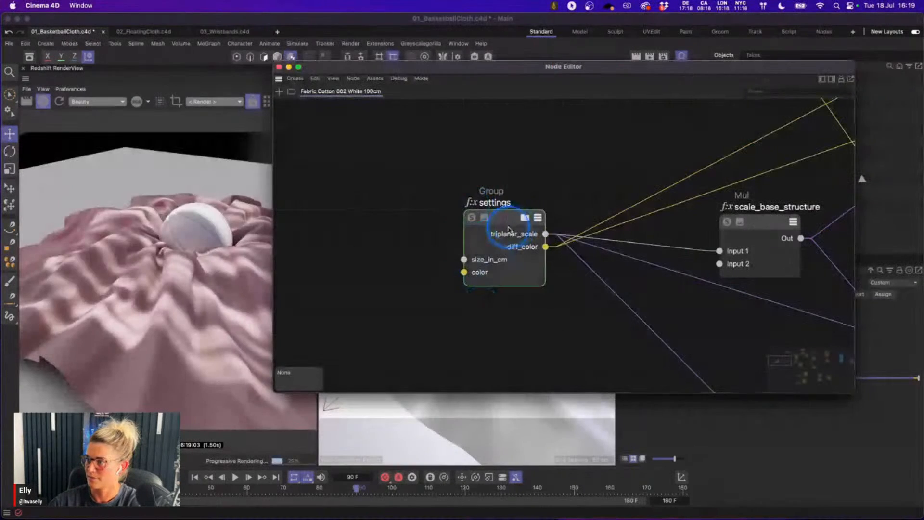
scroll(433, 265, "left", 5)
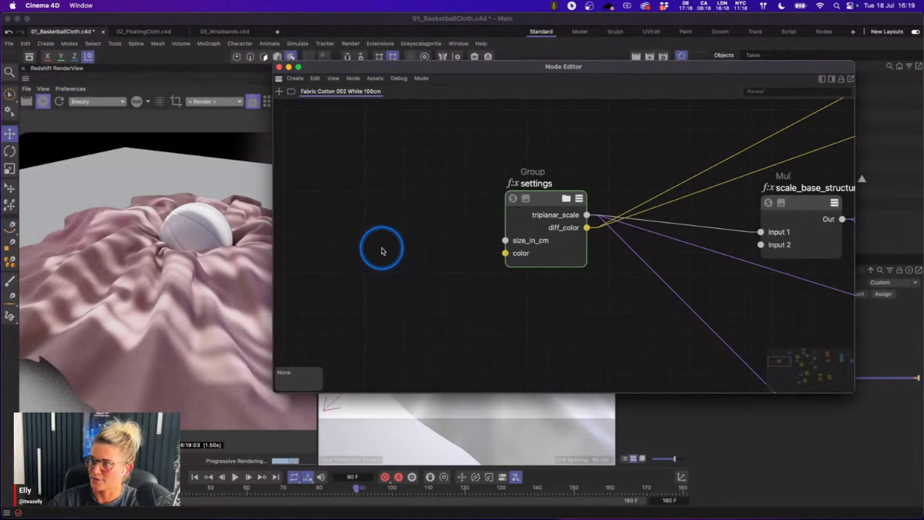
double_click(380, 248)
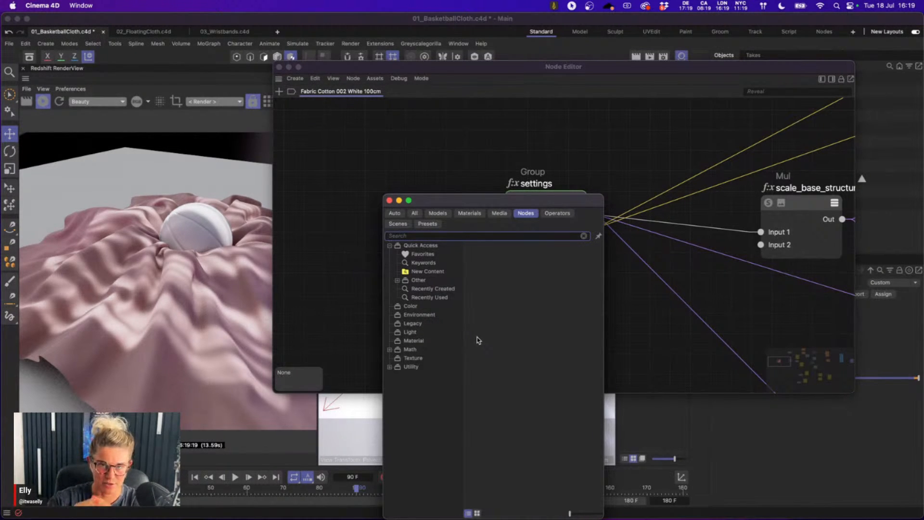
type("grad")
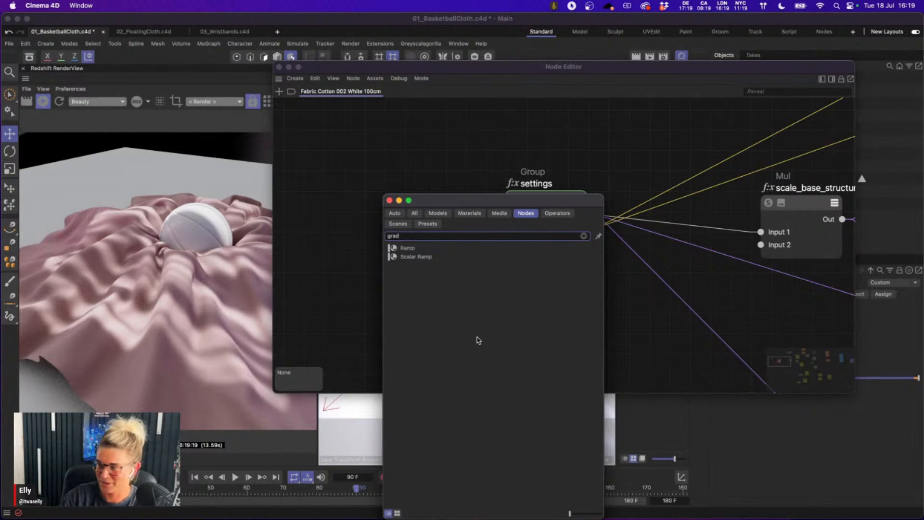
left_click(393, 248)
left_click_drag(388, 270, 377, 215)
left_click(360, 234)
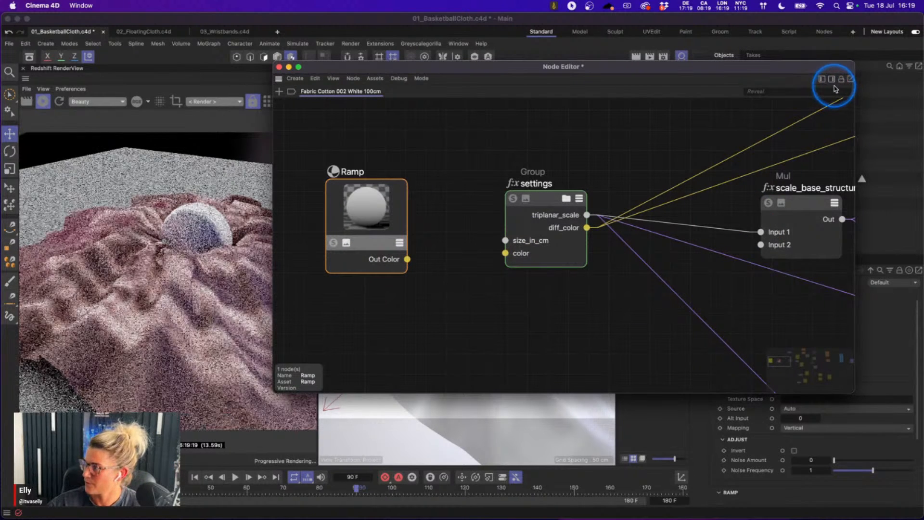
- Demonstrate toggling the Node Editor's attributes and asset browser, leave the Ramp's attributes displayed, and reposition the window
left_click(831, 80)
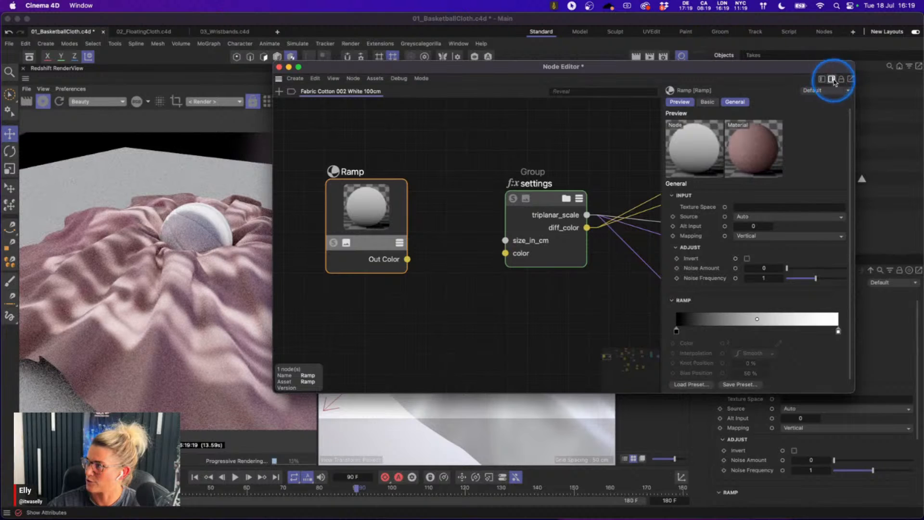
left_click(832, 79)
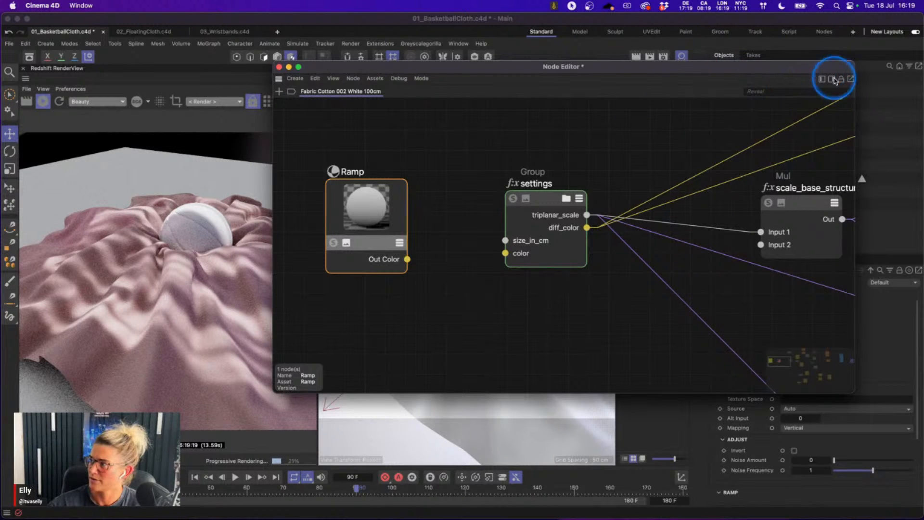
left_click(831, 80)
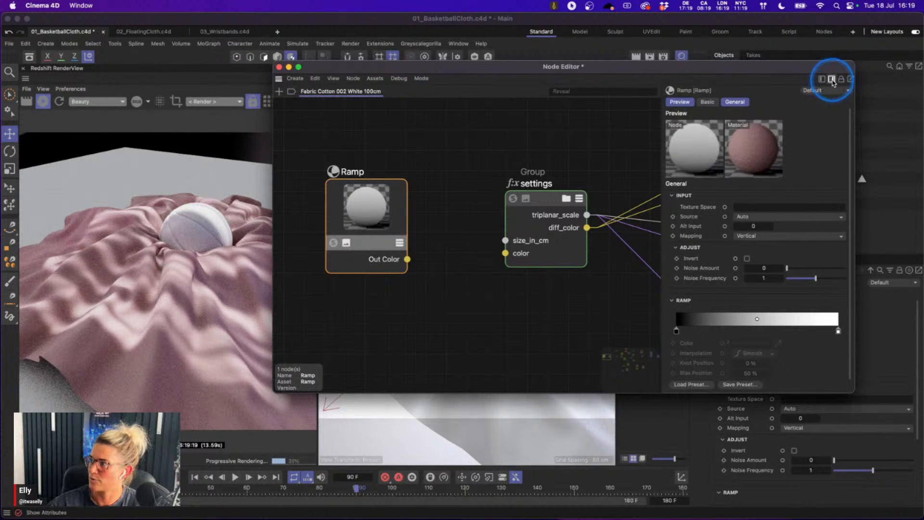
left_click(830, 81)
left_click(825, 82)
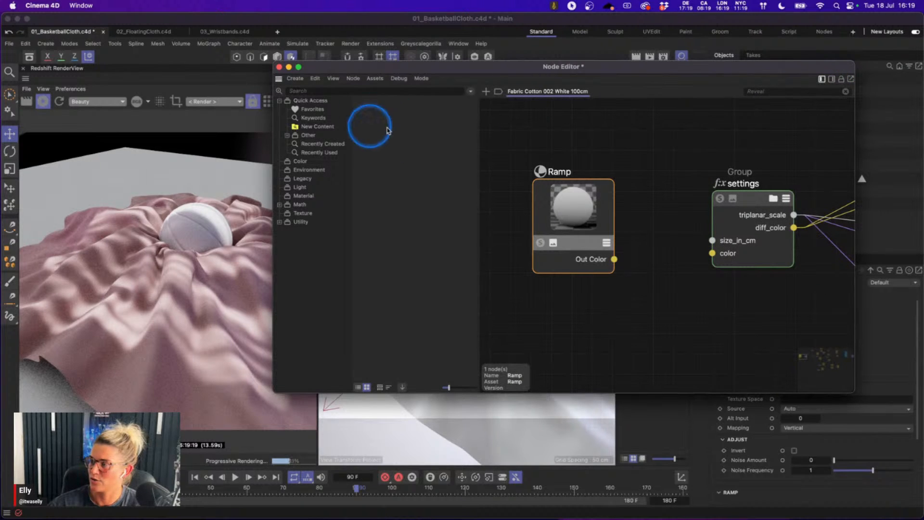
left_click(822, 80)
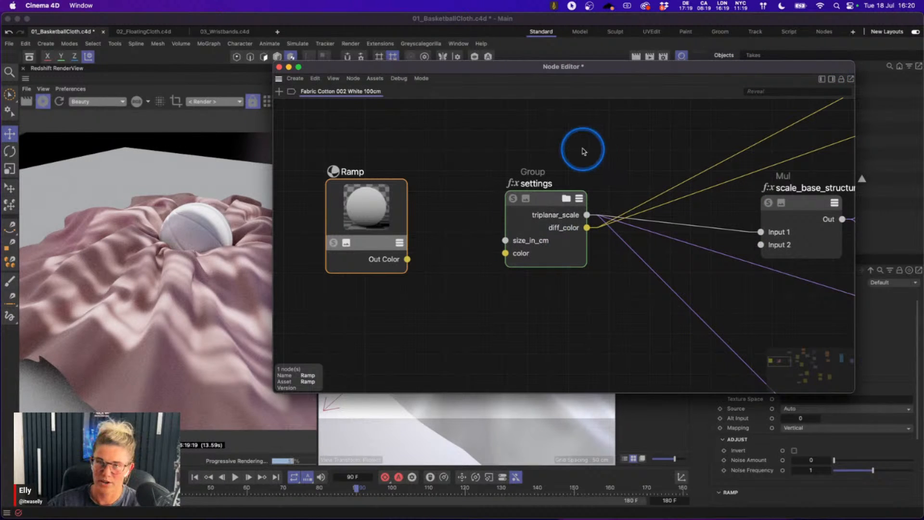
left_click_drag(791, 68, 620, 58)
left_click_drag(460, 59, 674, 74)
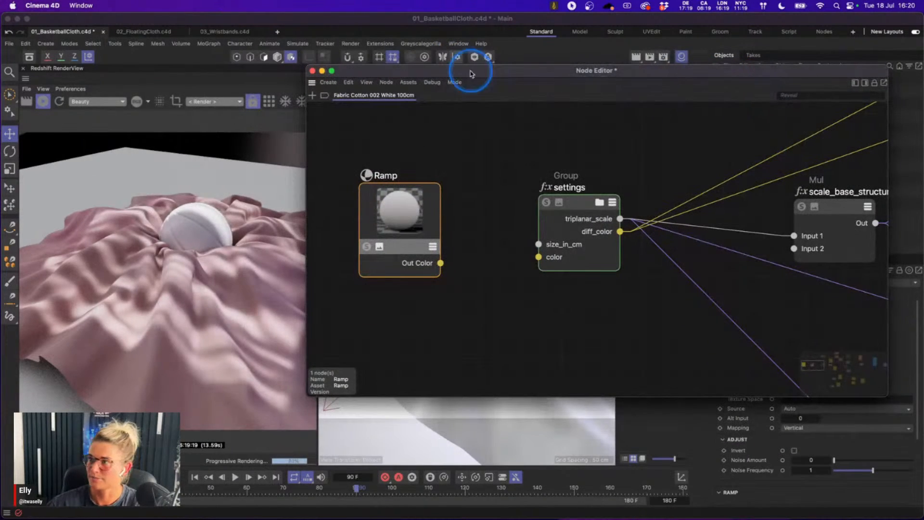
left_click(875, 83)
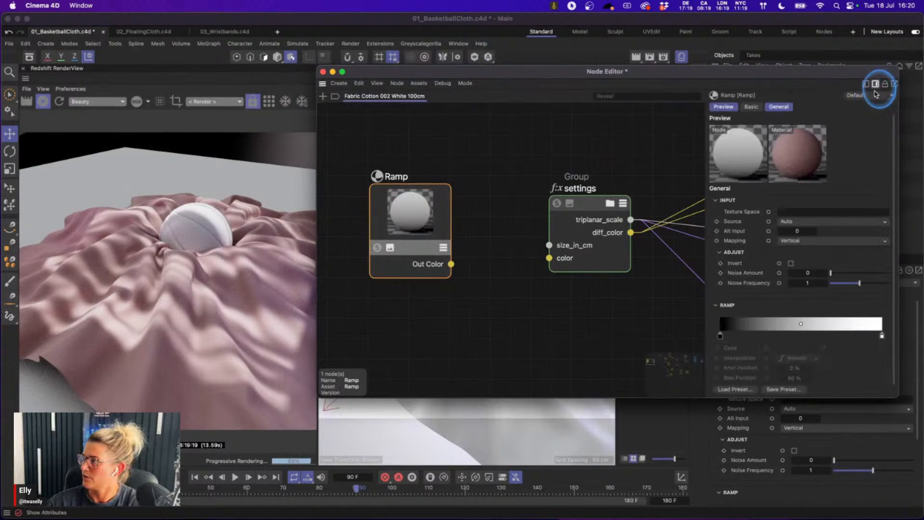
- Solo the Ramp node to preview its gradient alone on the cloth, and look at the cloth from above
left_click_drag(429, 211, 425, 206)
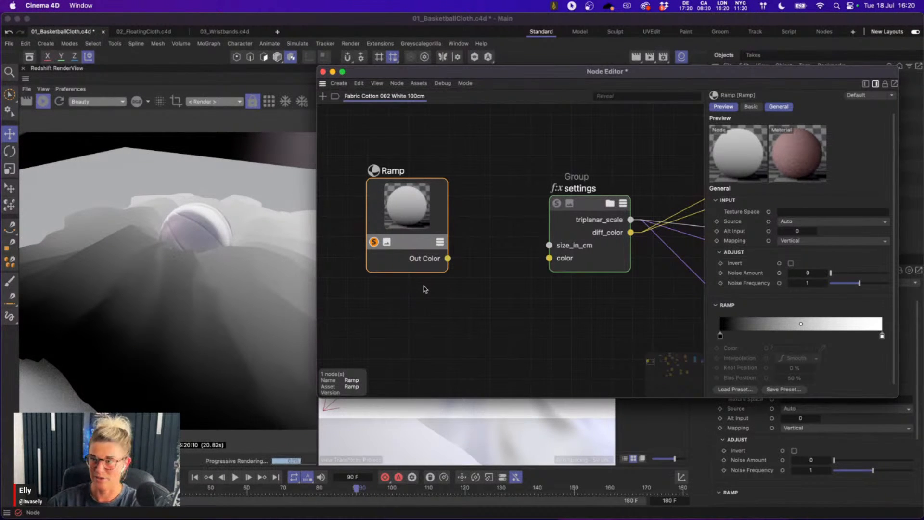
left_click_drag(407, 72, 435, 295)
left_click(501, 219)
left_click_drag(497, 223, 515, 231, "alt")
left_click_drag(525, 293, 462, 143)
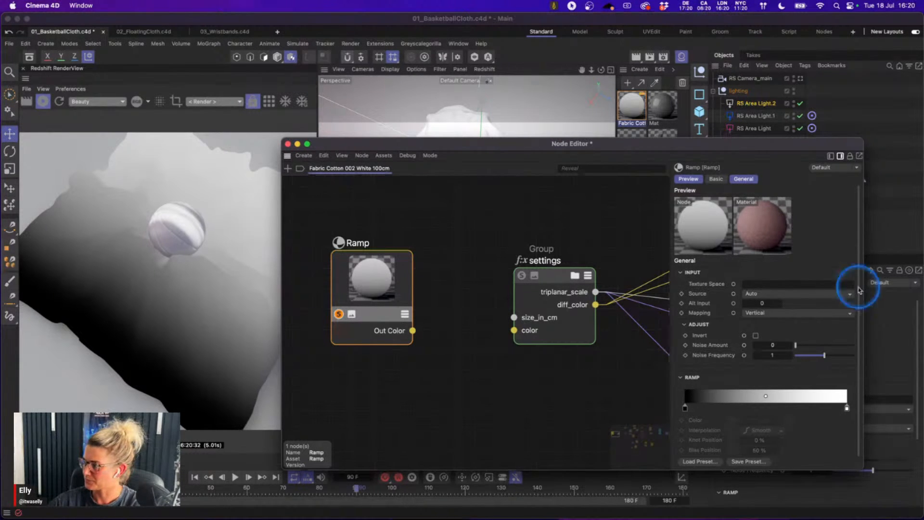
- Compare the Ramp's Horizontal, Radial, Circular and Vertical mappings on the cloth, and settle on Horizontal
scroll(856, 288, "down", 2)
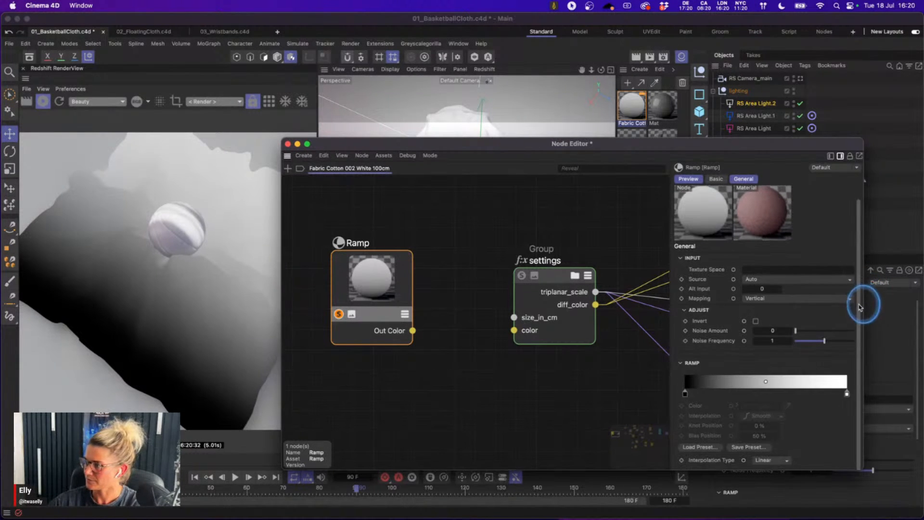
left_click(766, 303)
left_click(771, 316)
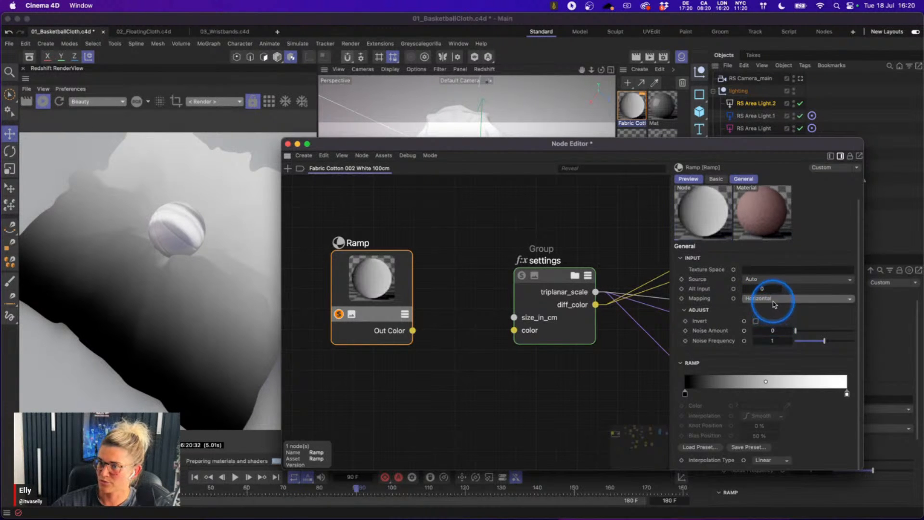
left_click(770, 299)
left_click(779, 354)
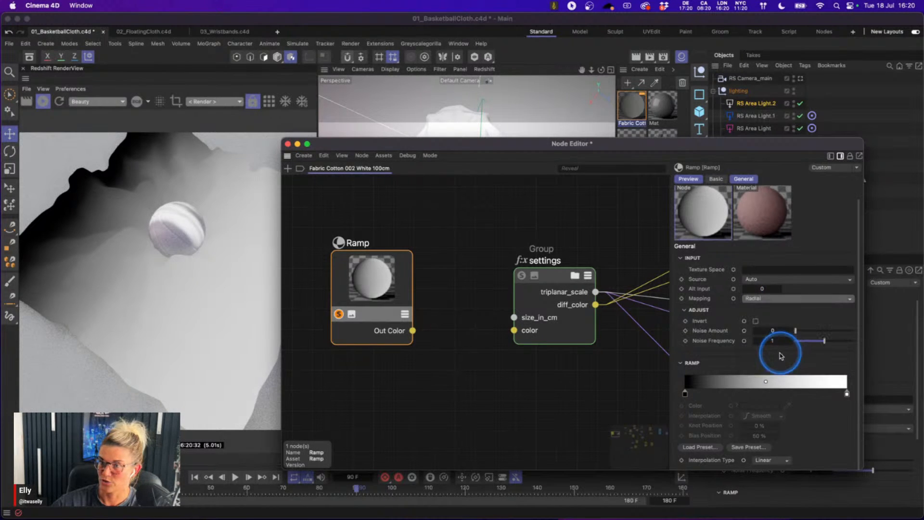
left_click(775, 298)
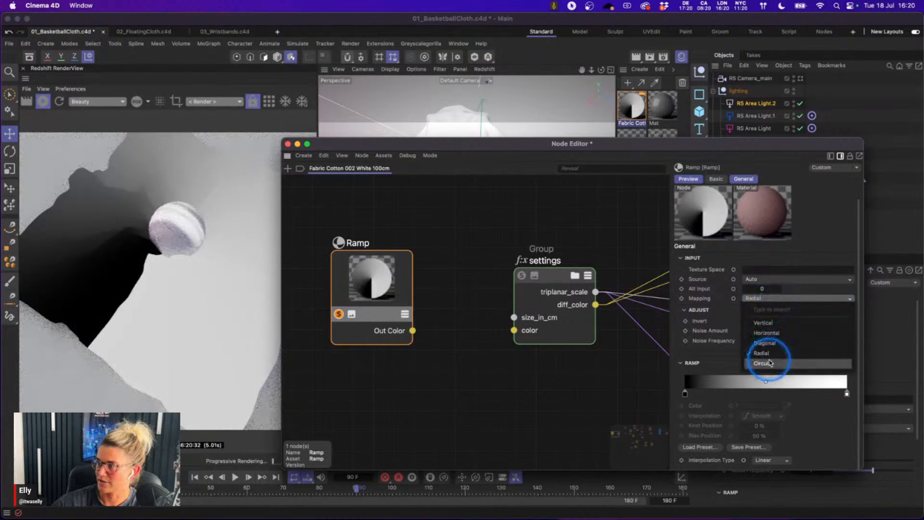
left_click(763, 363)
left_click(775, 299)
left_click(776, 321)
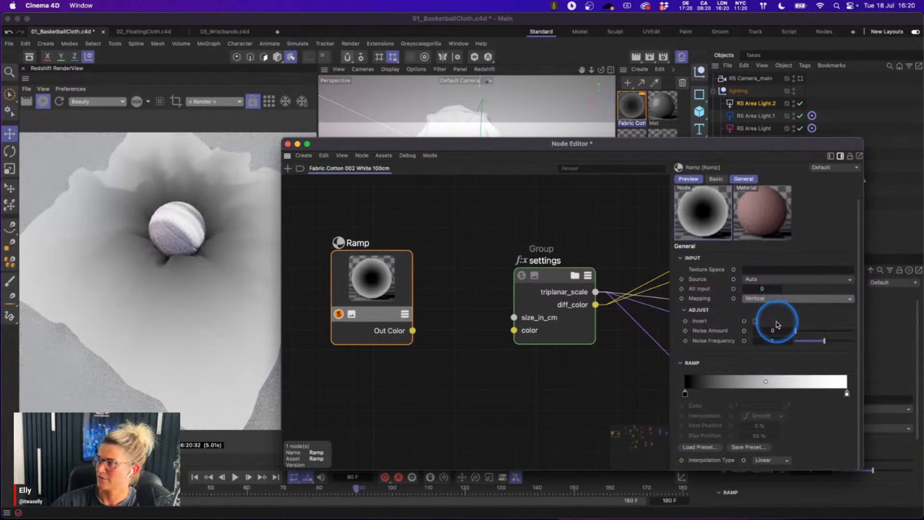
left_click(777, 299)
left_click(775, 333)
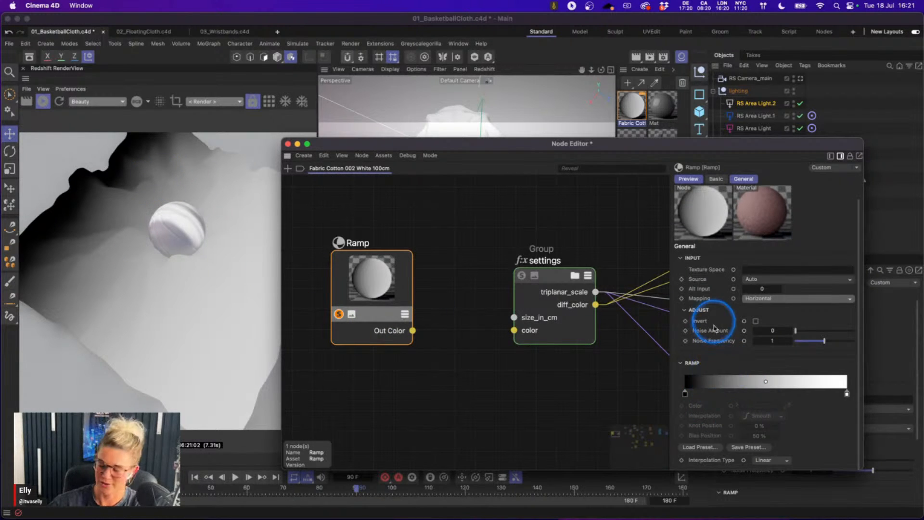
- Set the Ramp's black start knot to a saturated pink, about RGB 220, 0, 68
left_click(685, 392)
left_click(766, 405)
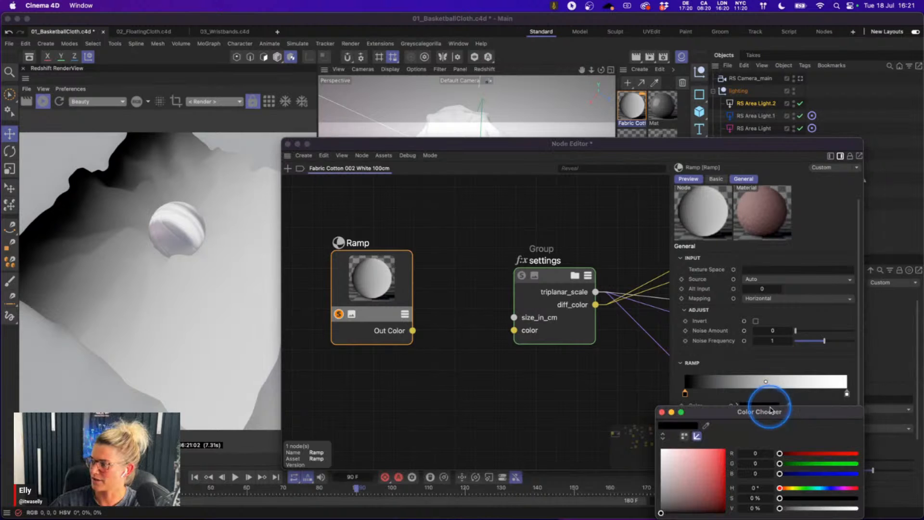
mouse_move(790, 490)
left_mouse_down()
mouse_move(851, 488)
mouse_move(796, 474)
left_mouse_up()
left_click(725, 457)
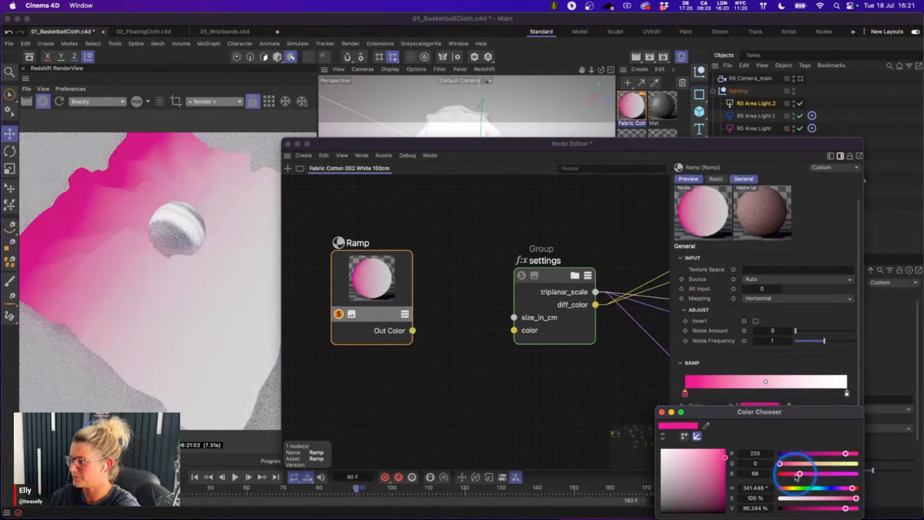
left_click(661, 412)
- Make the Ramp's white end knot bright blue and connect the Ramp's Out Color to the settings group's color input
left_click(847, 393)
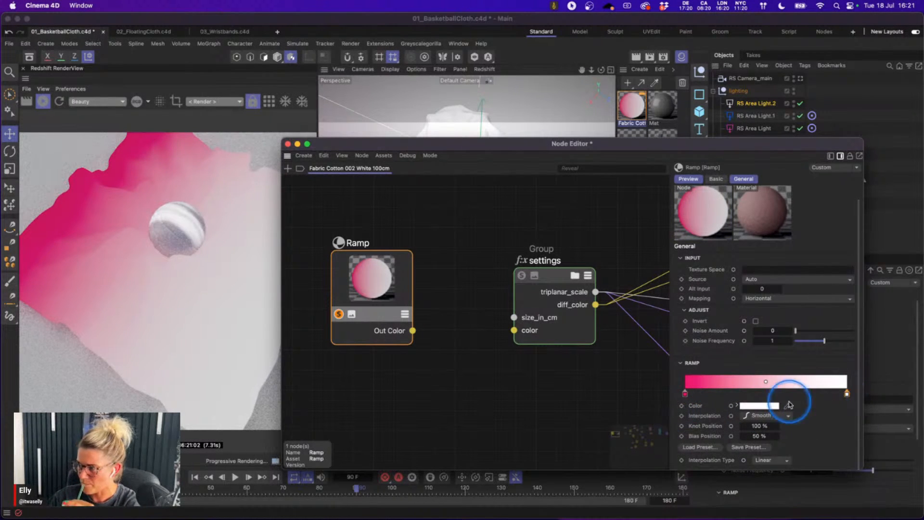
left_click(772, 407)
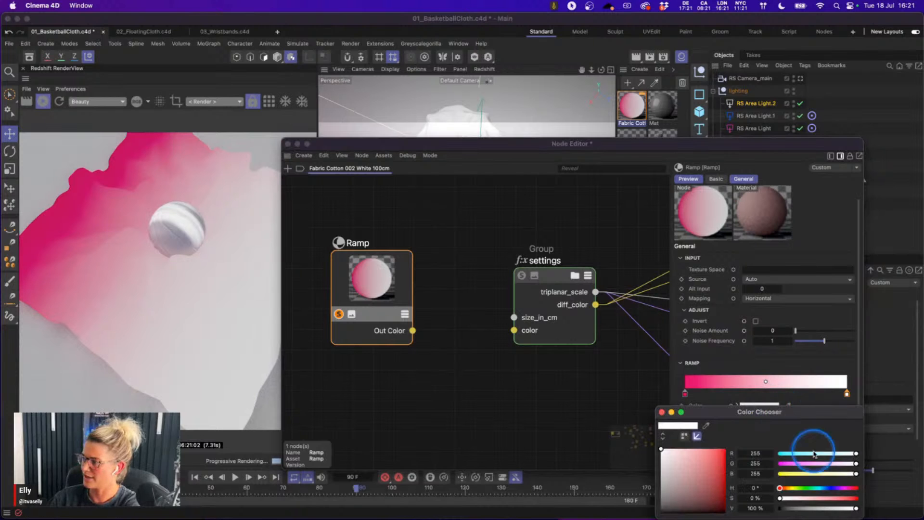
left_click_drag(790, 488, 864, 498)
left_click(661, 412)
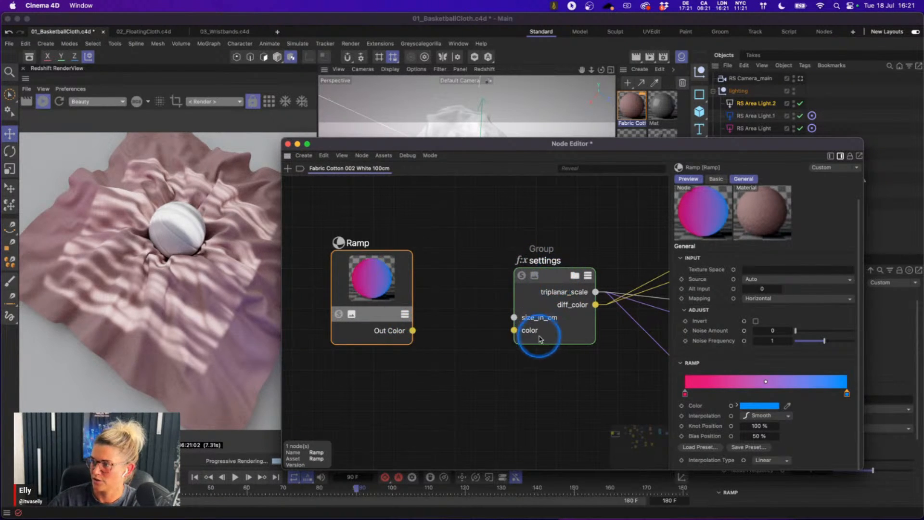
left_click(540, 280)
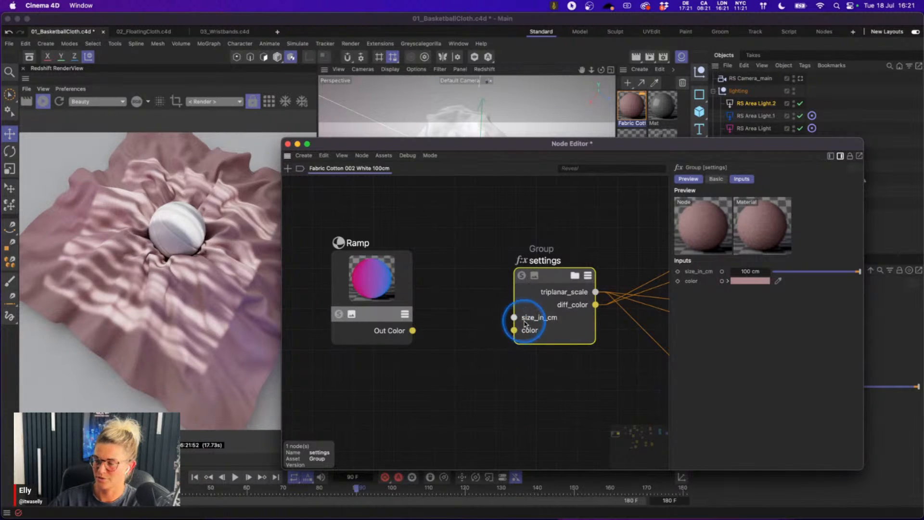
left_click_drag(412, 330, 515, 339)
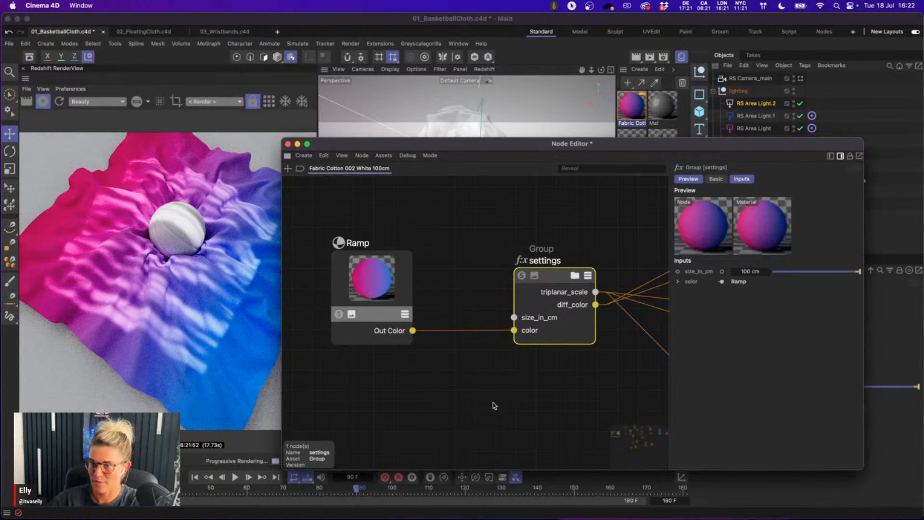
- Close the node editor and inspect the gradient-colored cloth up close around the ball and as a whole
left_click(288, 144)
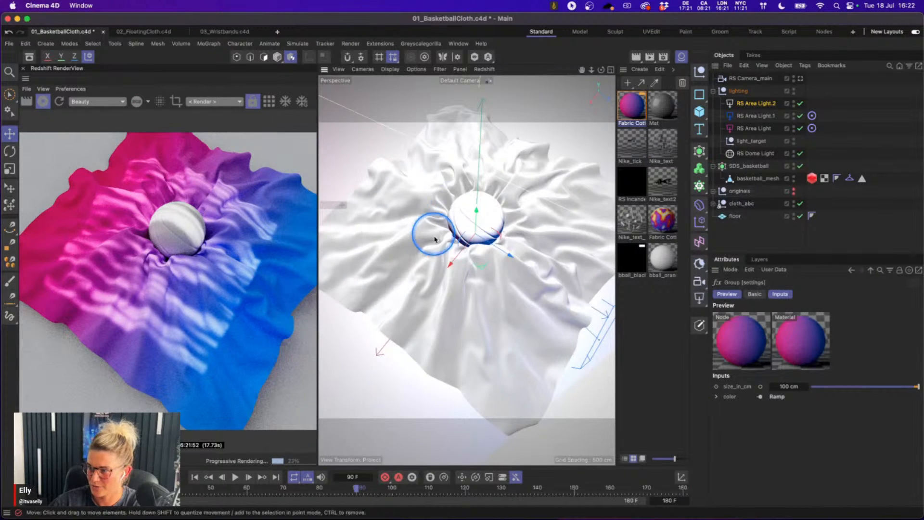
left_click(646, 319)
scroll(487, 275, "up", 3)
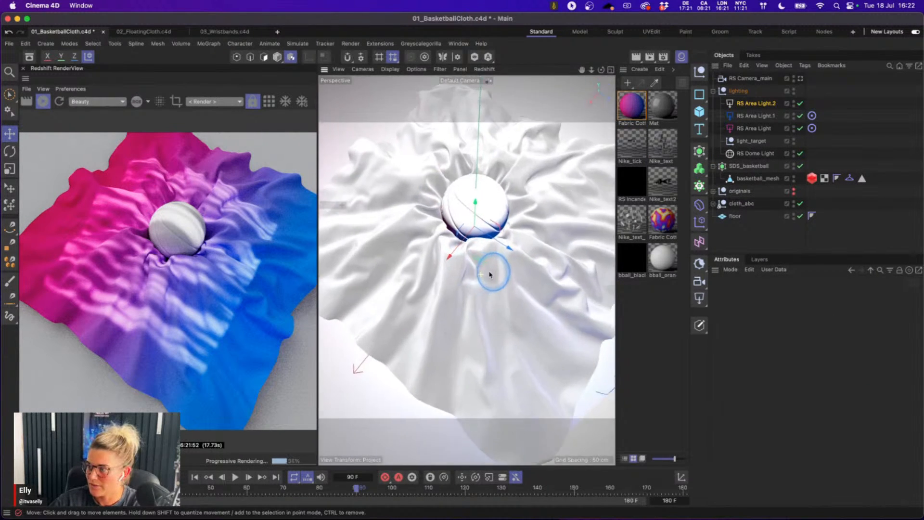
scroll(514, 263, "up", 5)
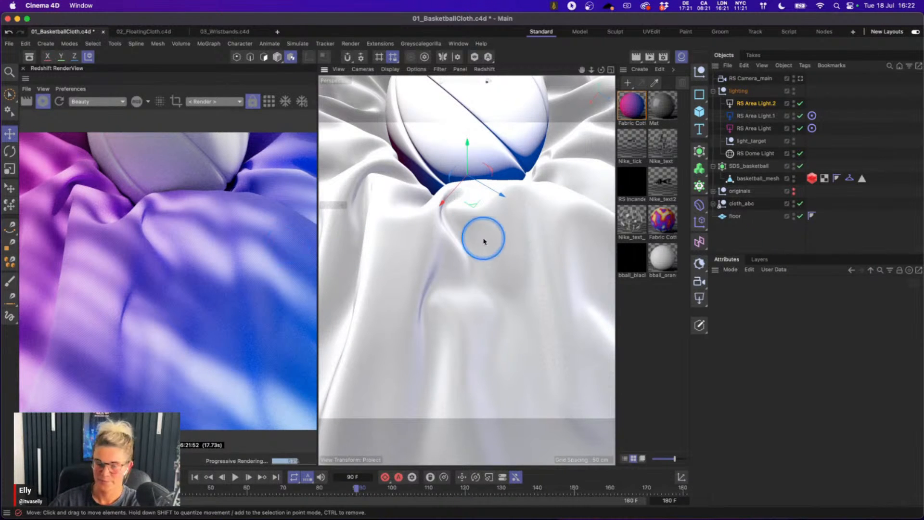
scroll(487, 242, "down", 5)
scroll(484, 243, "down", 5)
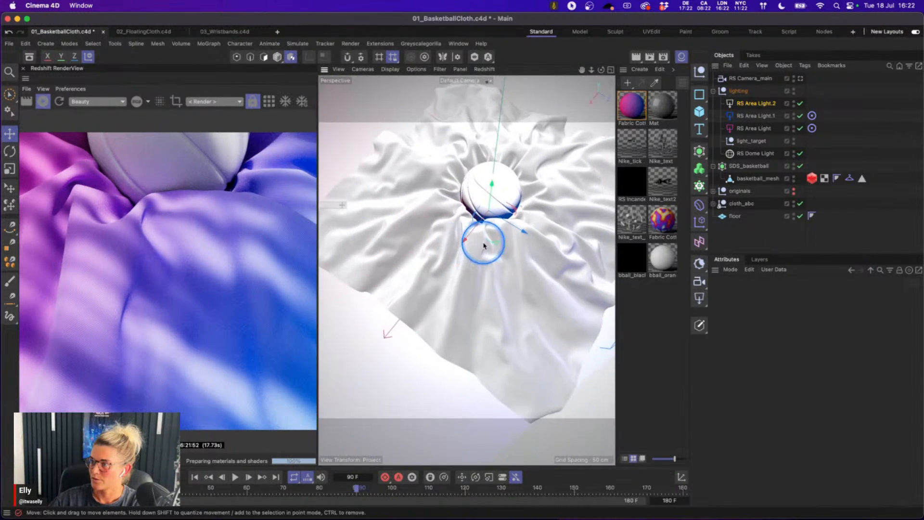
- Reopen the Fabric Cotton material's node graph, select the Ramp node and show its attributes beside the graph
double_click(630, 112)
left_click_drag(640, 107, 605, 81)
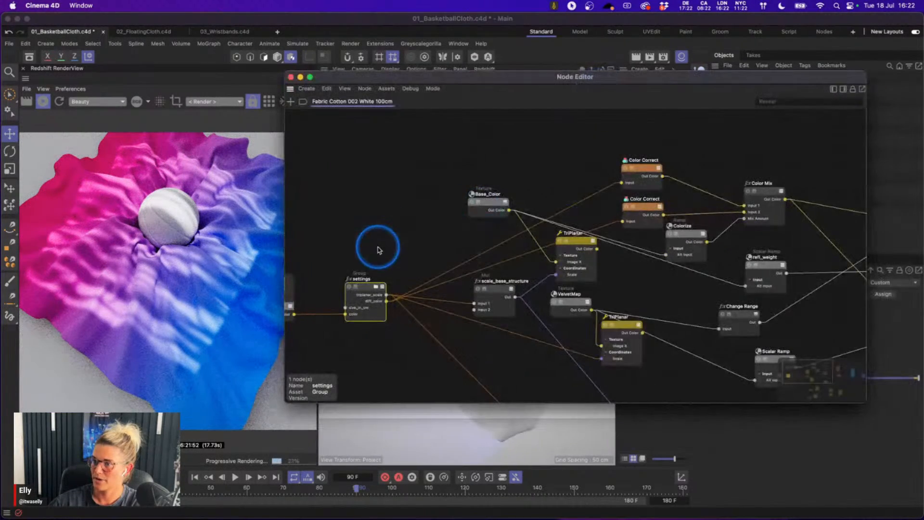
middle_click_drag(382, 248, 454, 227)
left_click(347, 274)
scroll(354, 272, "up", 3)
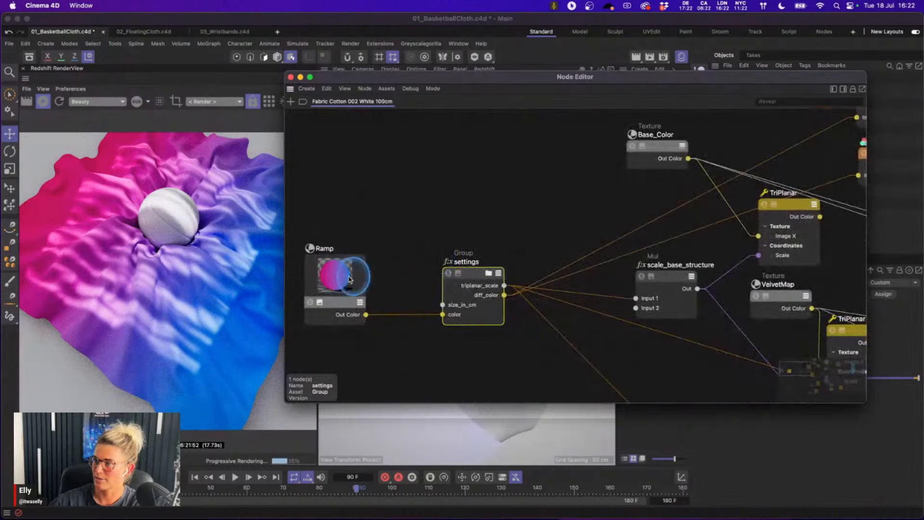
left_click(842, 89)
scroll(390, 272, "up", 2)
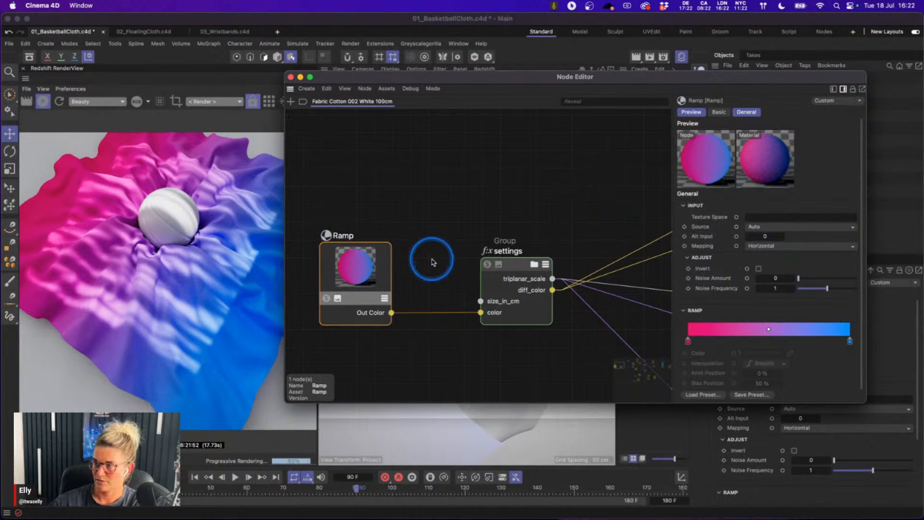
- Look inside the settings group at its Div node, undo any accidental change there, and return to the material's main graph
middle_click_drag(543, 222, 488, 217)
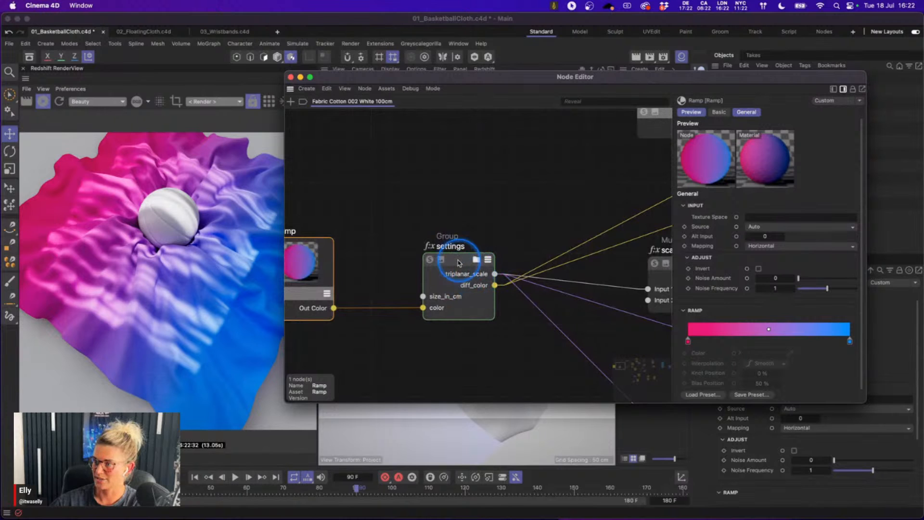
double_click(456, 263)
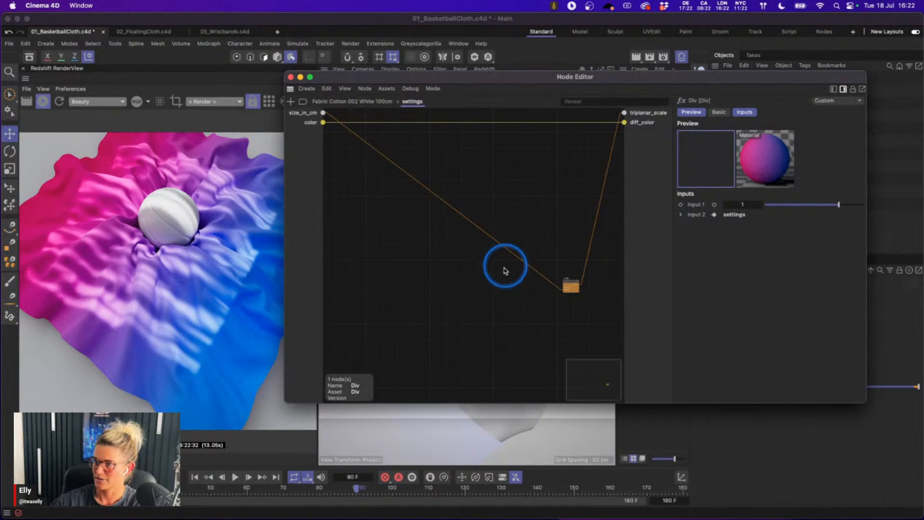
middle_click_drag(559, 245, 453, 266)
left_click_drag(447, 300, 494, 322)
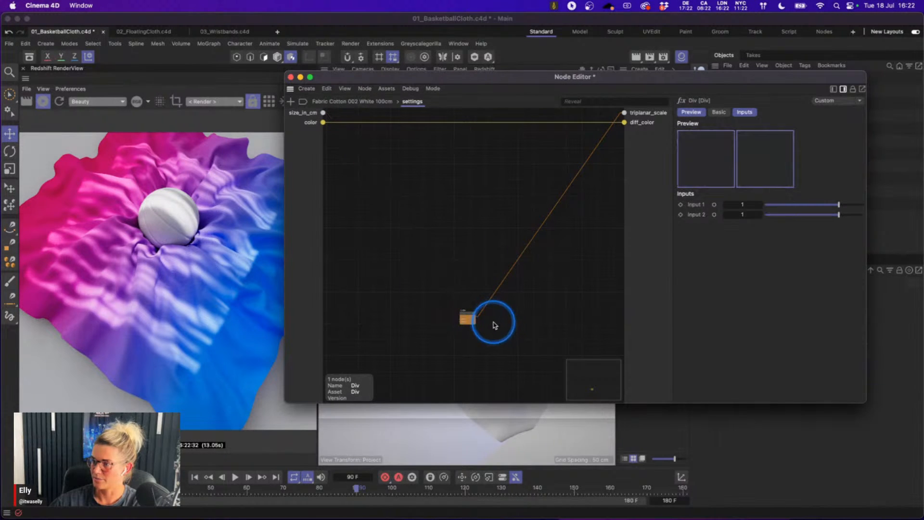
key("super+z")
key("super+z")
scroll(500, 307, "up", 3)
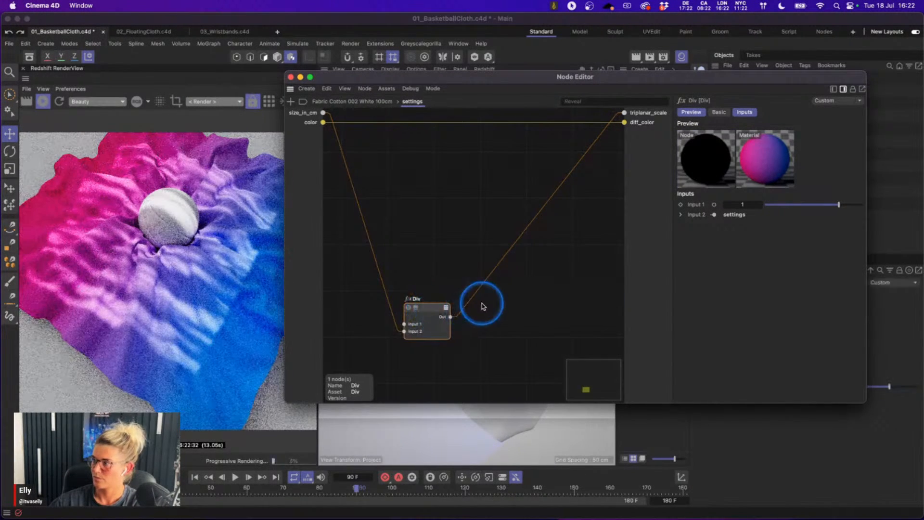
left_click(371, 104)
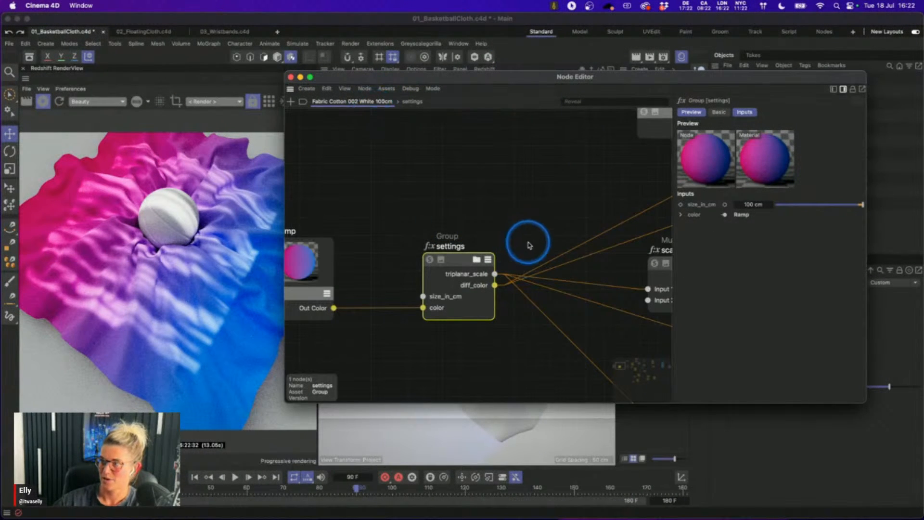
- Examine how the settings group feeds the other nodes, checking the Base_Color TriPlanar node's inputs and the group's own inputs
middle_click_drag(533, 201, 398, 212)
scroll(439, 207, "down", 6)
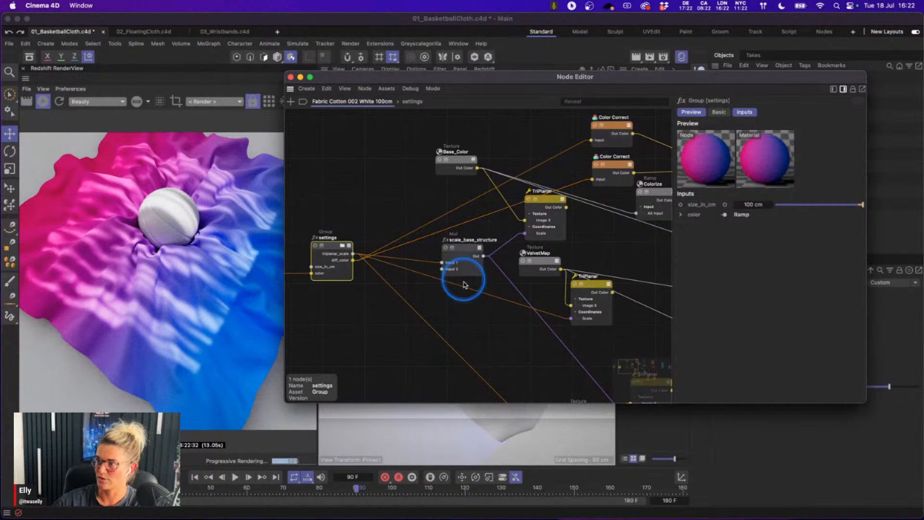
scroll(473, 282, "down", 3)
scroll(554, 262, "down", 10)
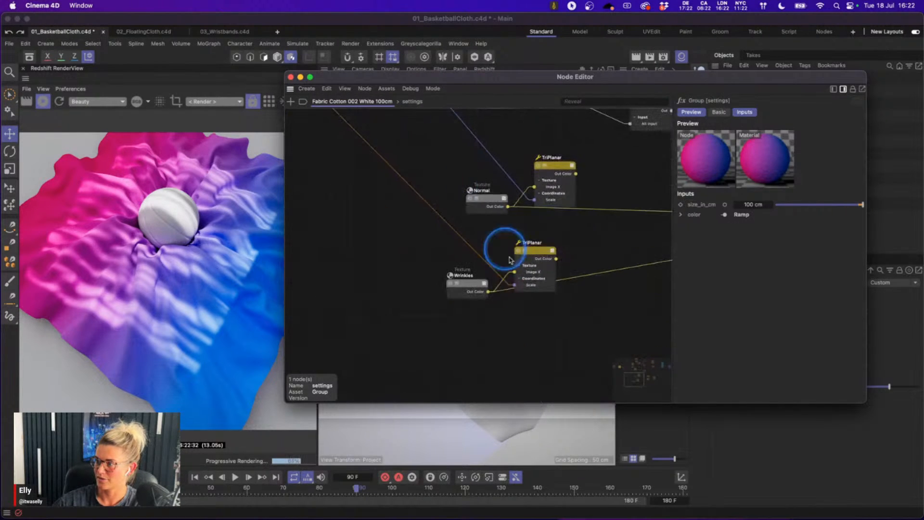
scroll(536, 279, "up", 10)
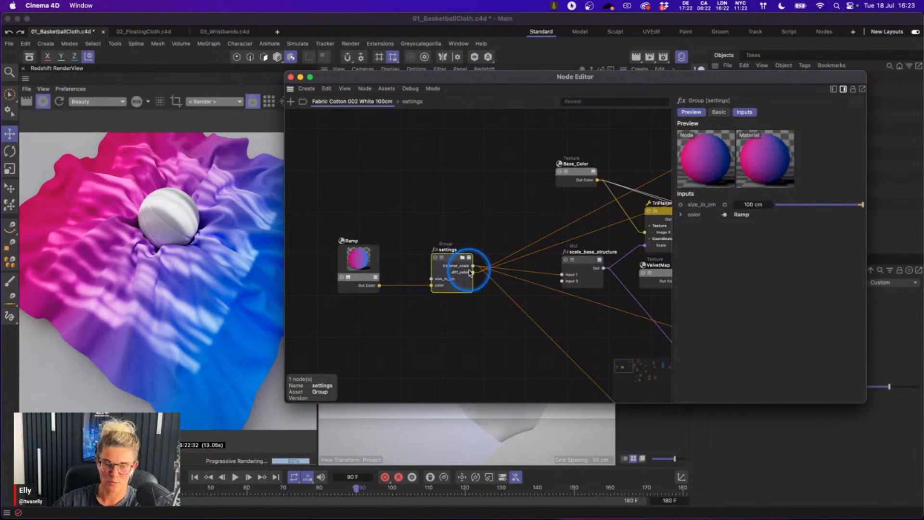
scroll(539, 250, "right", 8)
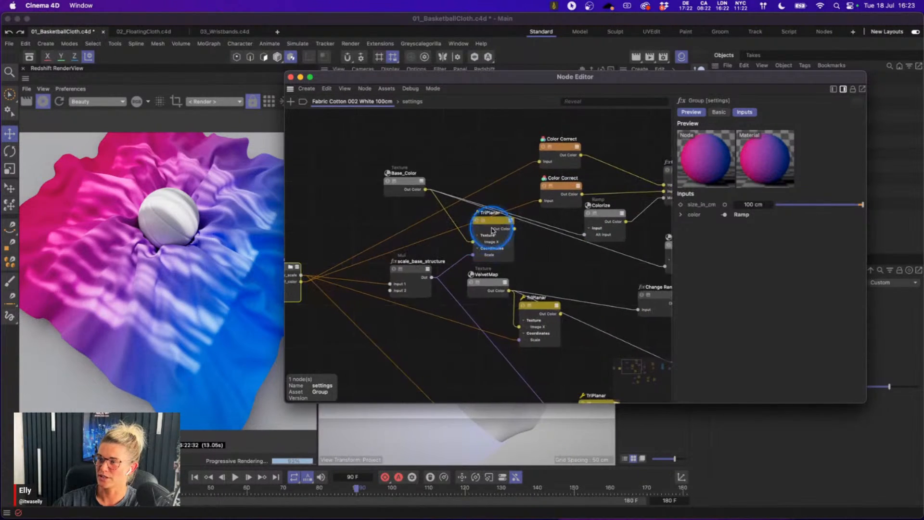
left_click(500, 229)
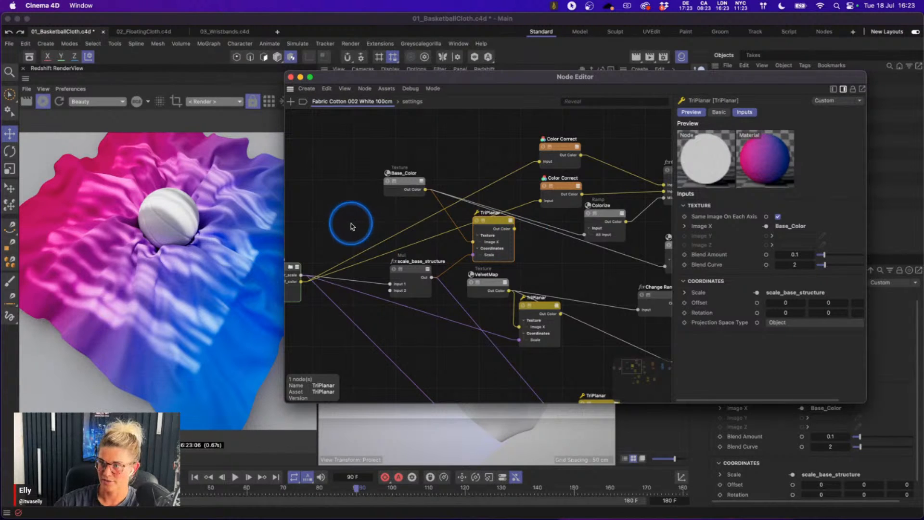
middle_click_drag(351, 226, 400, 231)
left_click(368, 246)
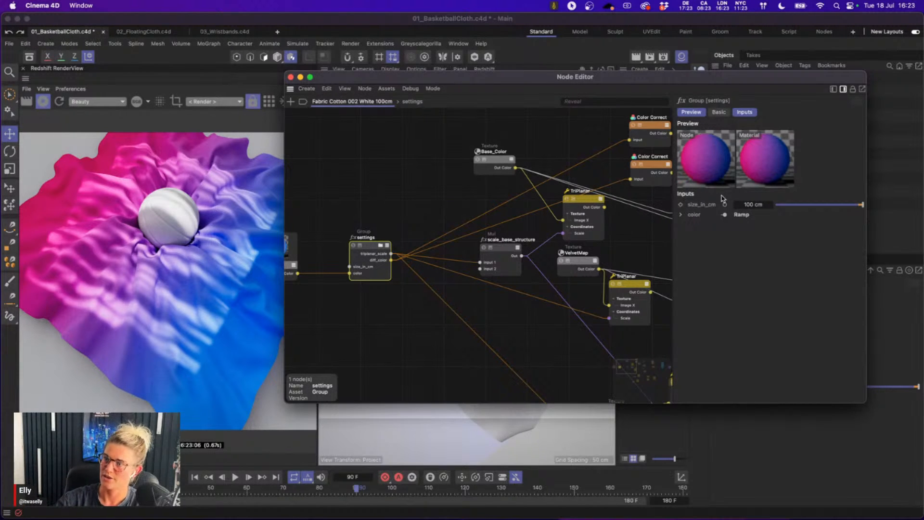
left_click(419, 244)
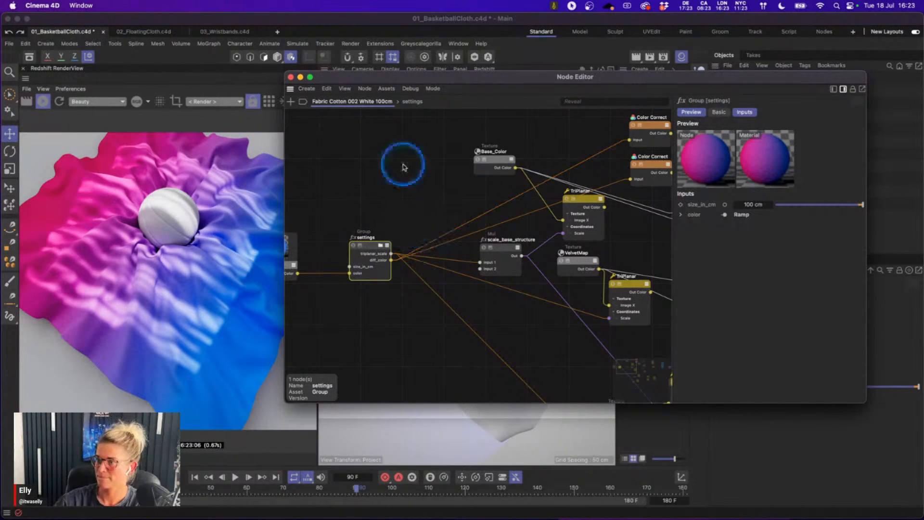
- Select the Ramp node and view the options for saving its gradient as a preset, without saving
middle_click_drag(367, 199, 428, 197)
left_click(333, 240)
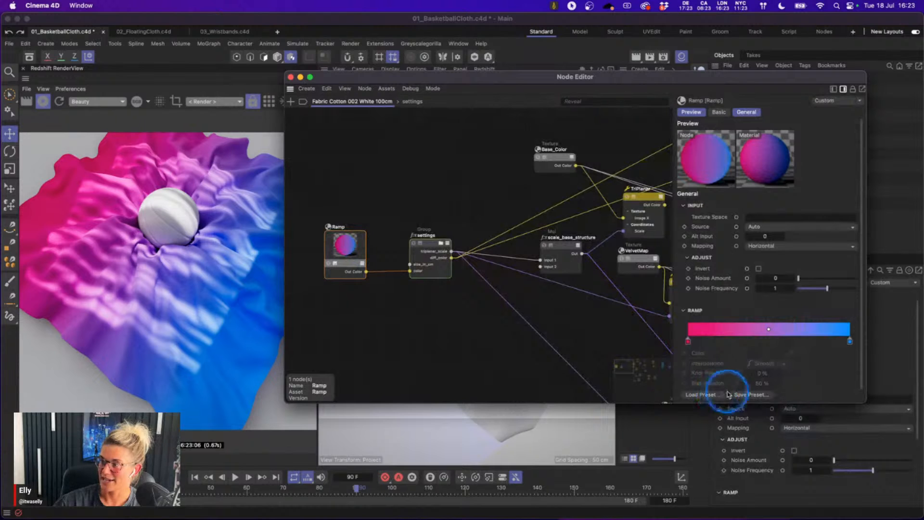
left_click(783, 329)
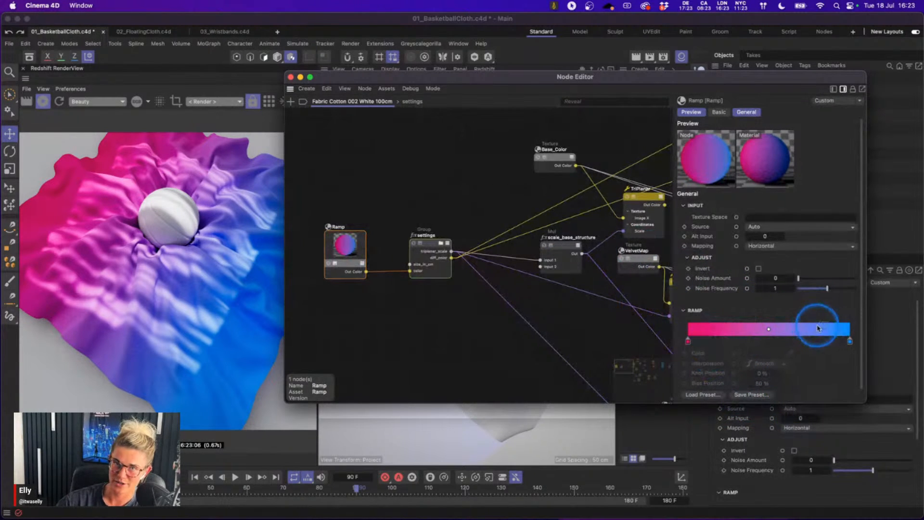
left_click(762, 395)
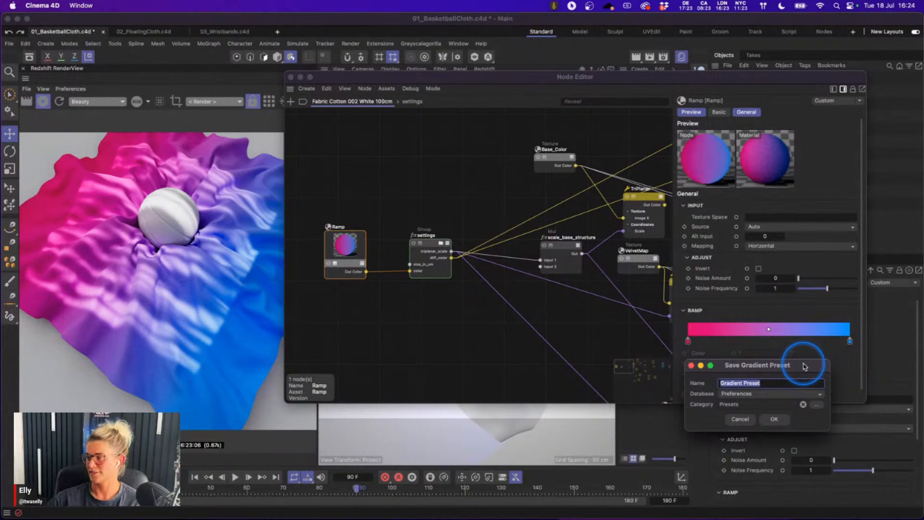
left_click(741, 418)
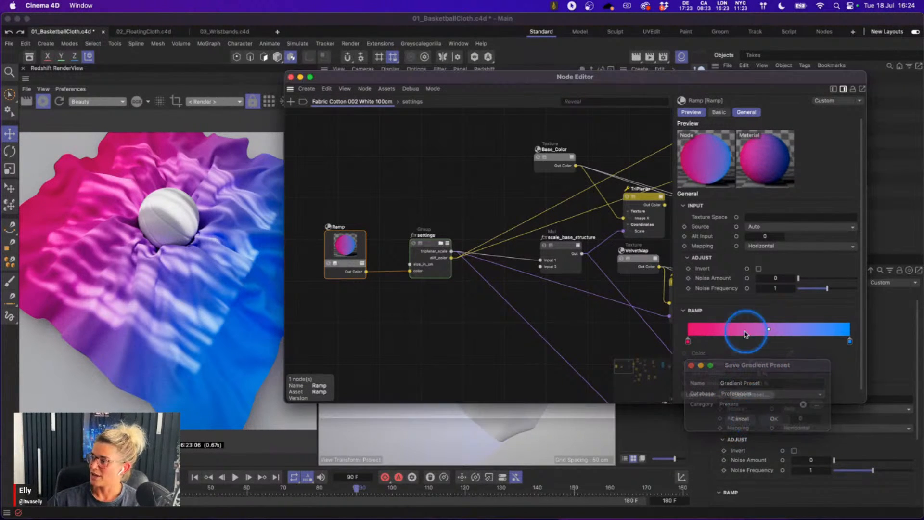
- Browse the gradient presets and load the "Bright" blue, purple, pink and yellow preset with white ends into the Ramp
left_click(701, 395)
left_click_drag(801, 202, 722, 106)
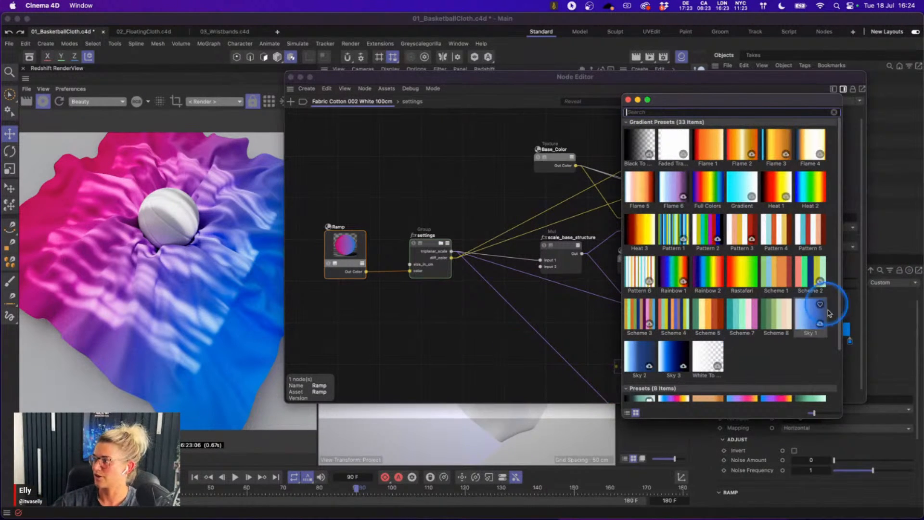
left_click_drag(840, 326, 839, 373)
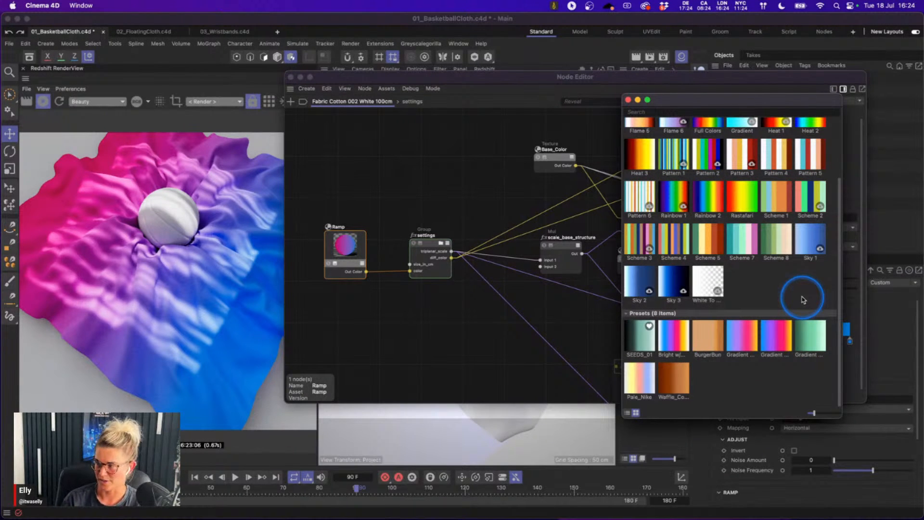
left_click(711, 288)
left_click(675, 345)
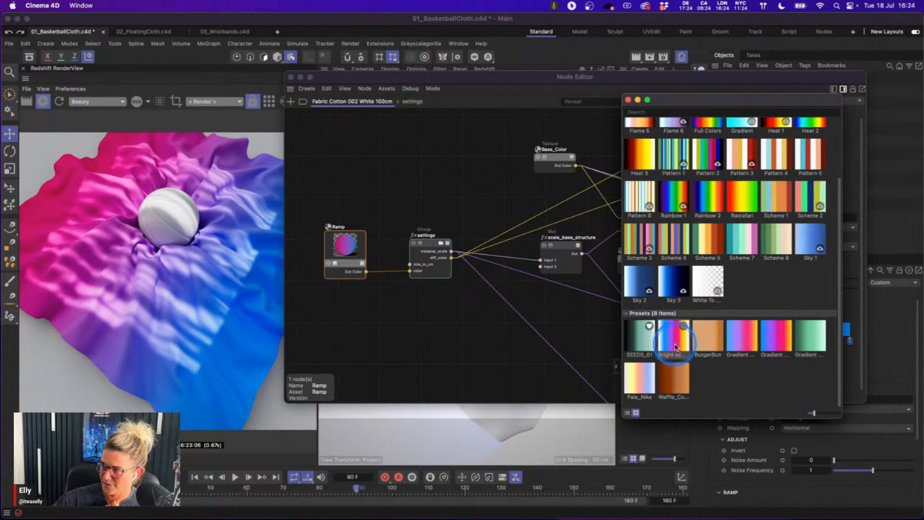
double_click(675, 345)
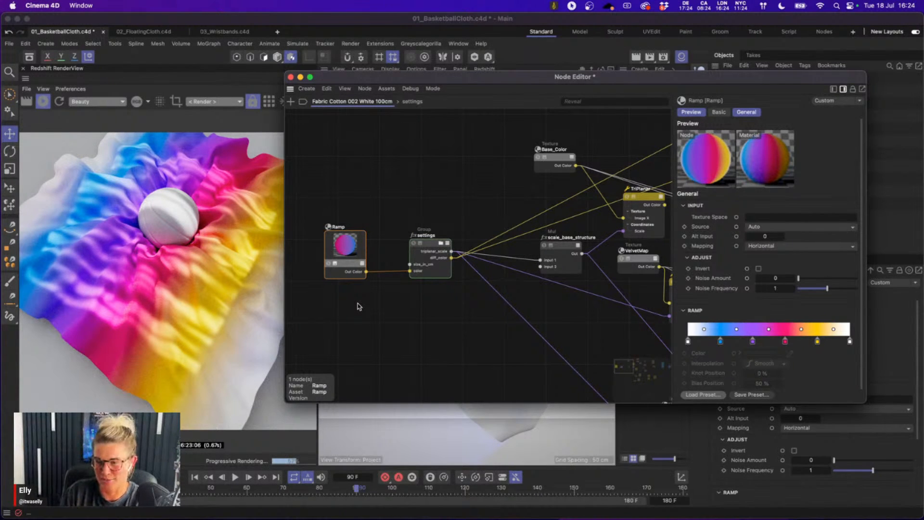
- Set the Ramp's Noise Amount to about 0.412 and its Noise Frequency to about 0.314
left_click(824, 279)
left_click_drag(823, 281, 821, 280)
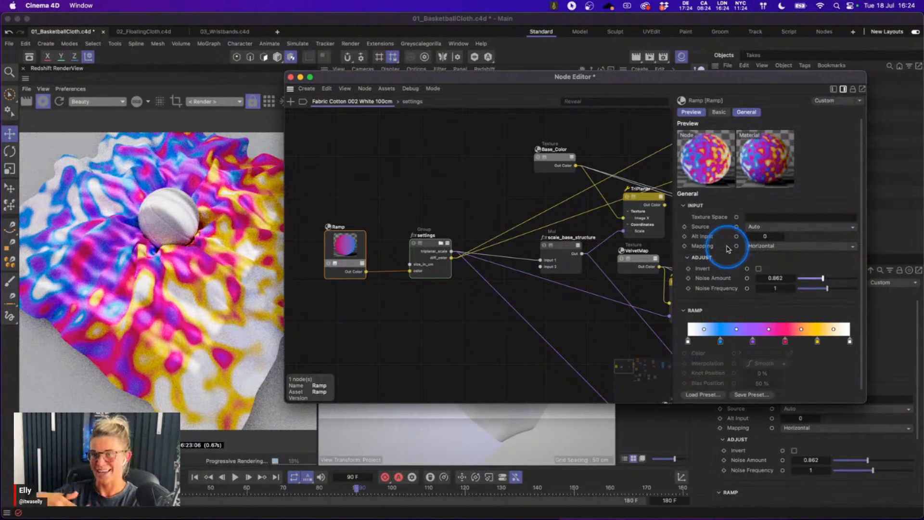
left_click(810, 278)
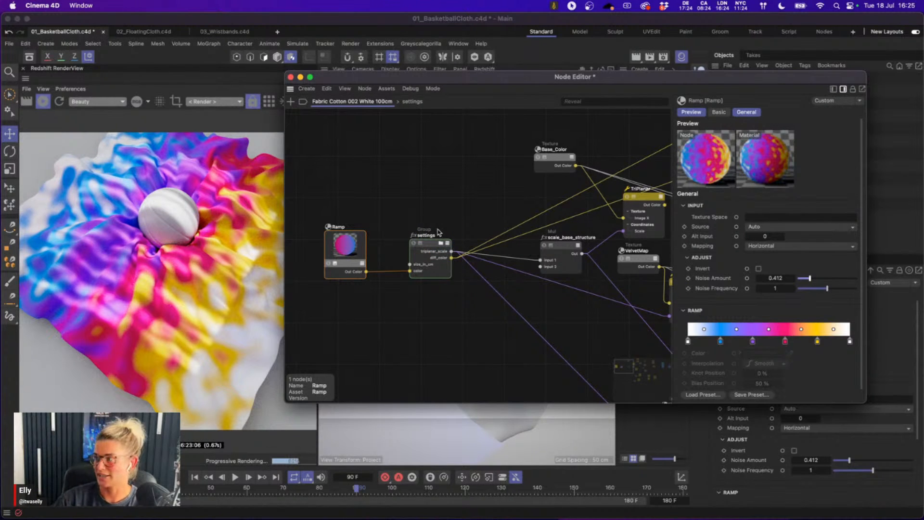
left_click_drag(827, 288, 810, 288)
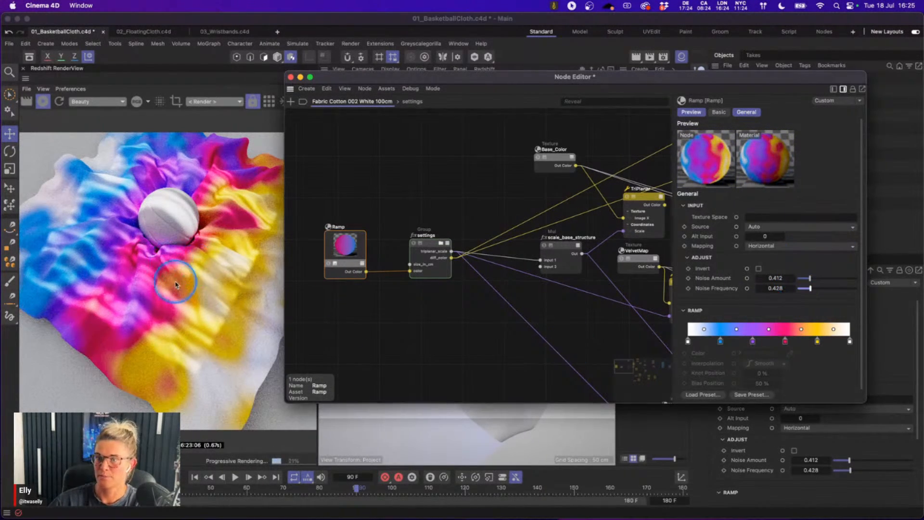
left_click_drag(810, 287, 806, 288)
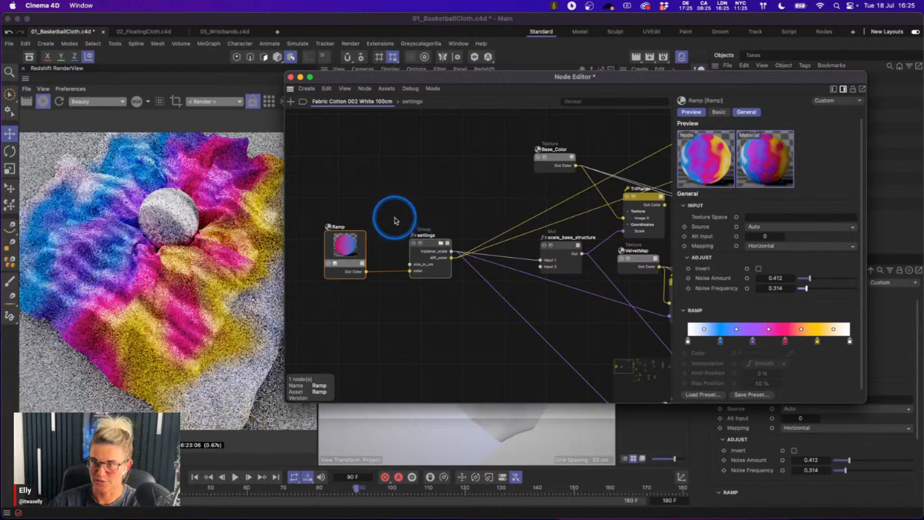
- Close the node editor and view the scene through RS Camera_main
left_click(291, 78)
left_click(801, 80)
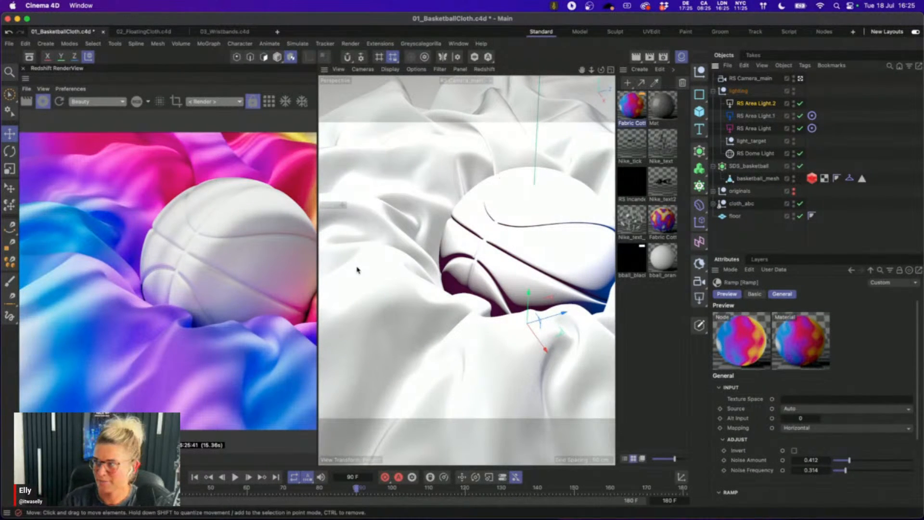
- Open the Fabric Cotton material's node graph at its Standard Material node and show the node attributes alongside the graph
left_click(635, 112)
double_click(634, 112)
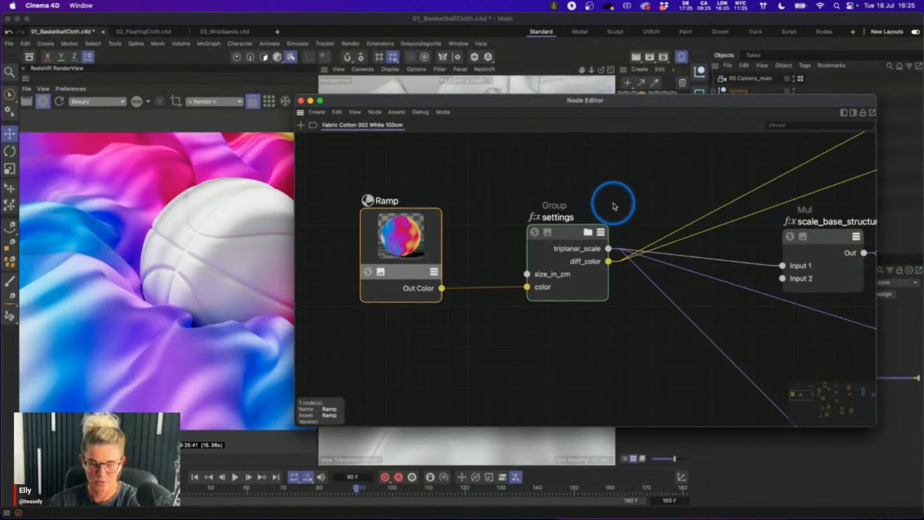
scroll(625, 193, "right", 15)
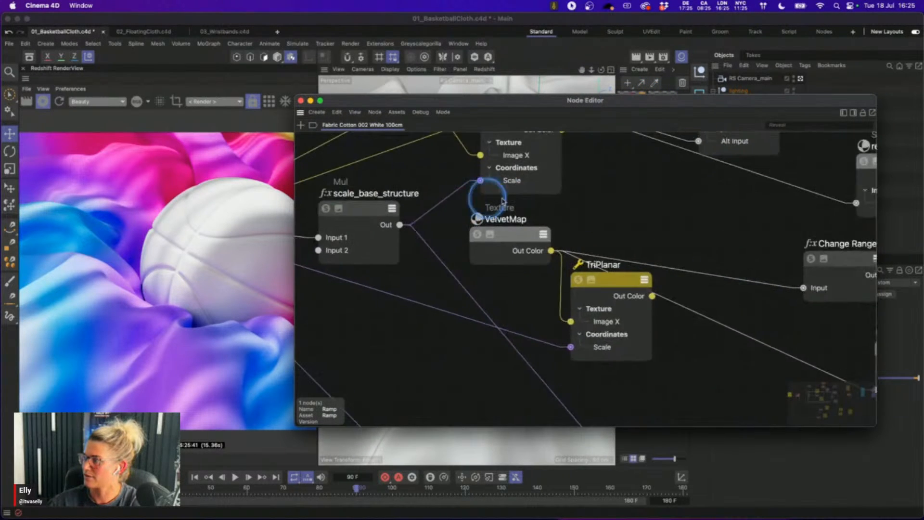
scroll(505, 202, "right", 15)
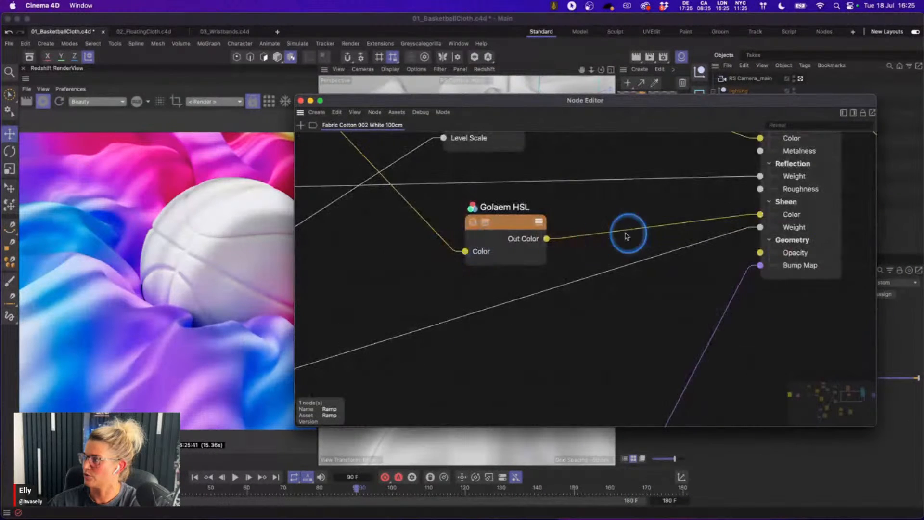
scroll(577, 235, "right", 5)
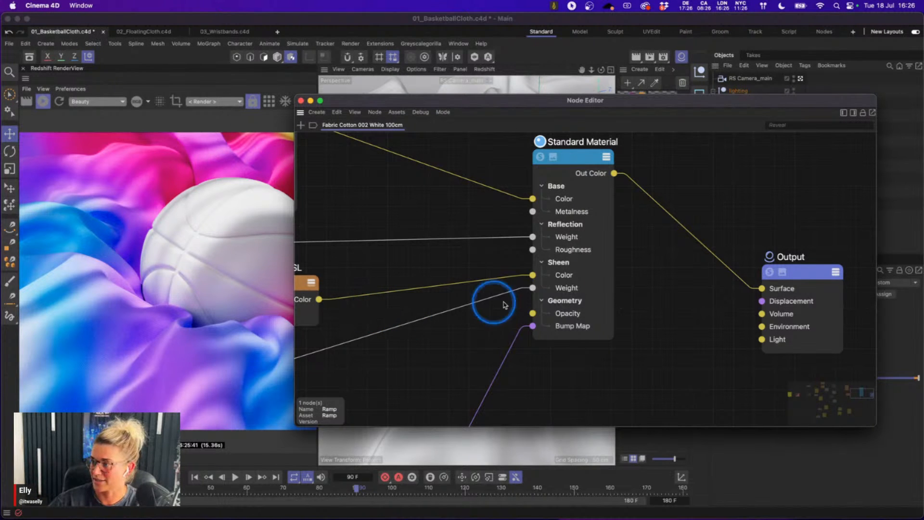
left_click(853, 112)
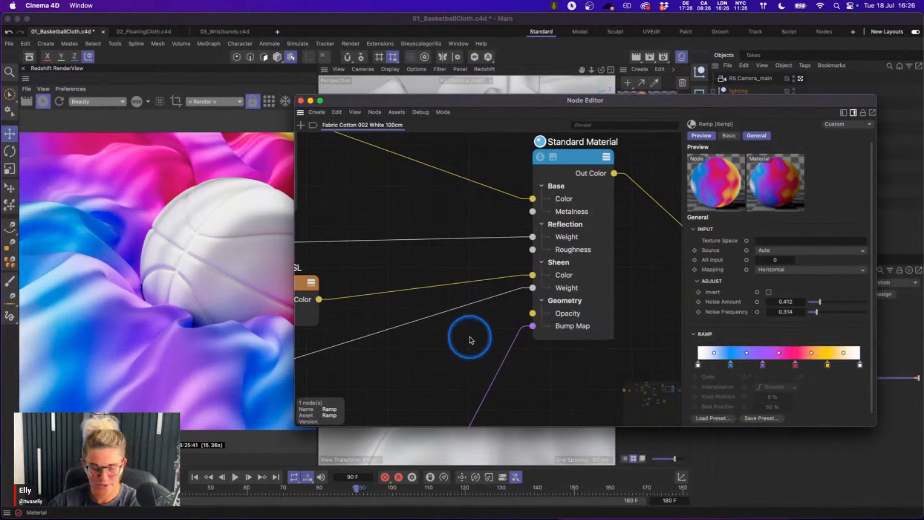
- Add a Tiles node near the Standard Material's inputs and solo it to preview its pattern on the cloth
scroll(470, 337, "down", 5)
left_click(441, 329)
double_click(441, 328)
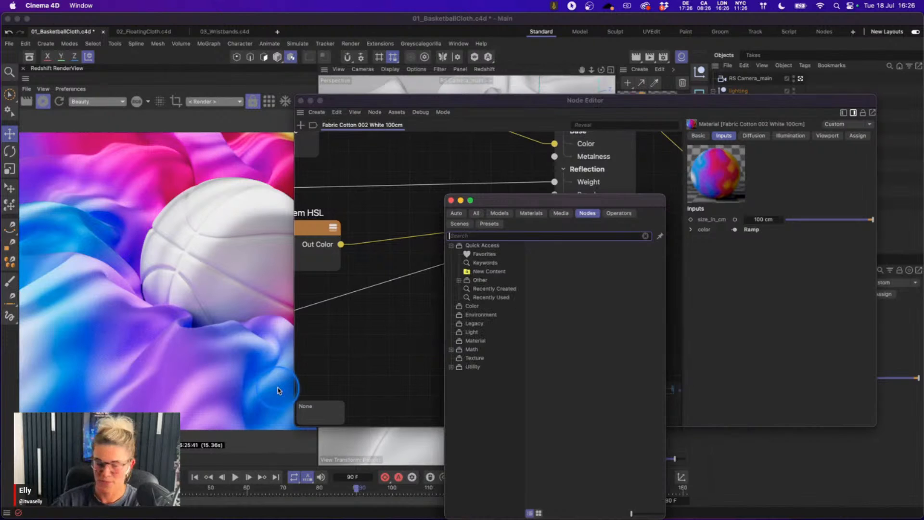
type("tiles")
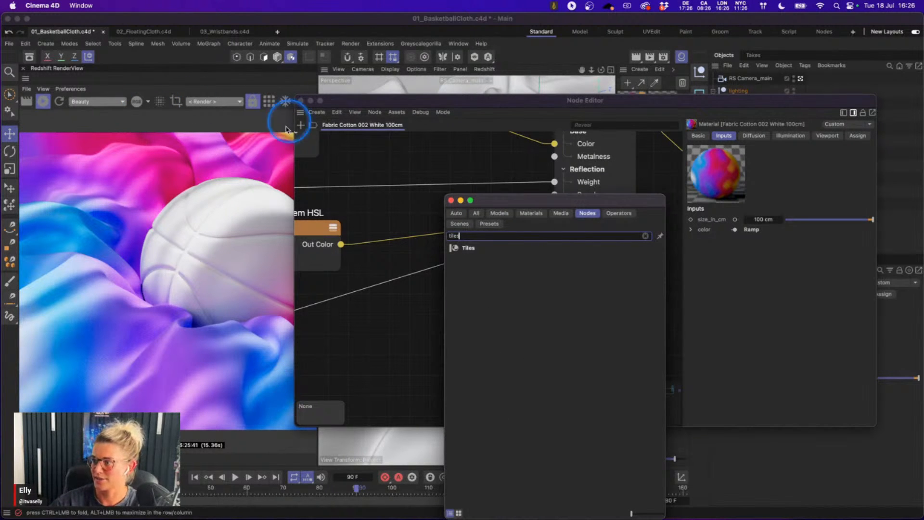
left_click_drag(466, 249, 429, 281)
left_click(394, 317)
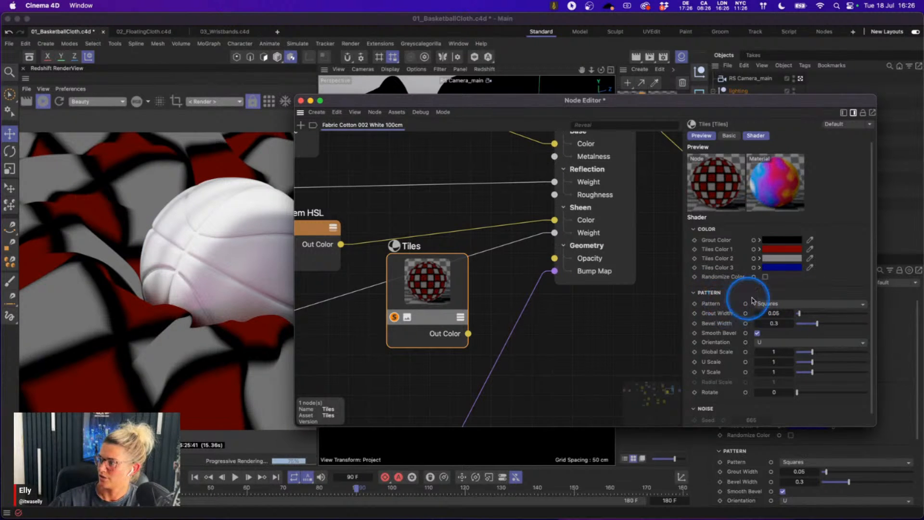
- Set the Tiles node's pattern to Circles 1
scroll(812, 281, "down", 2)
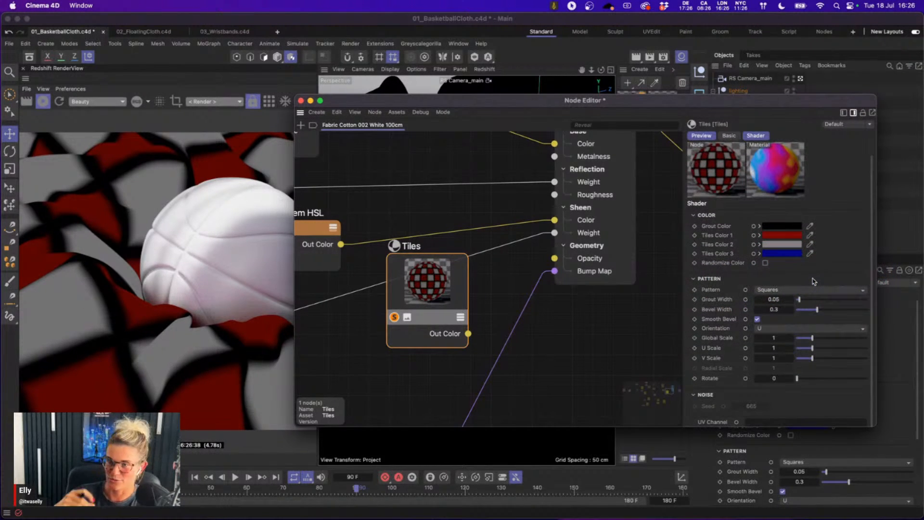
left_click(845, 289)
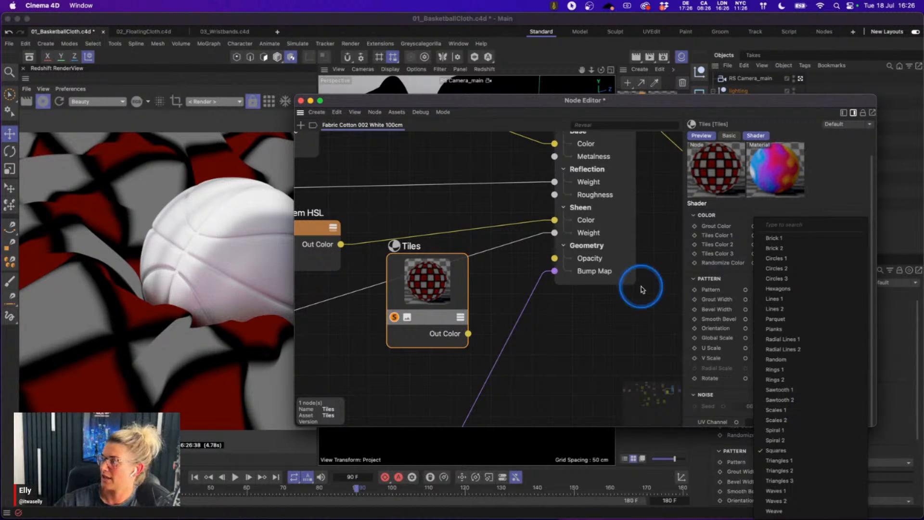
left_click(790, 259)
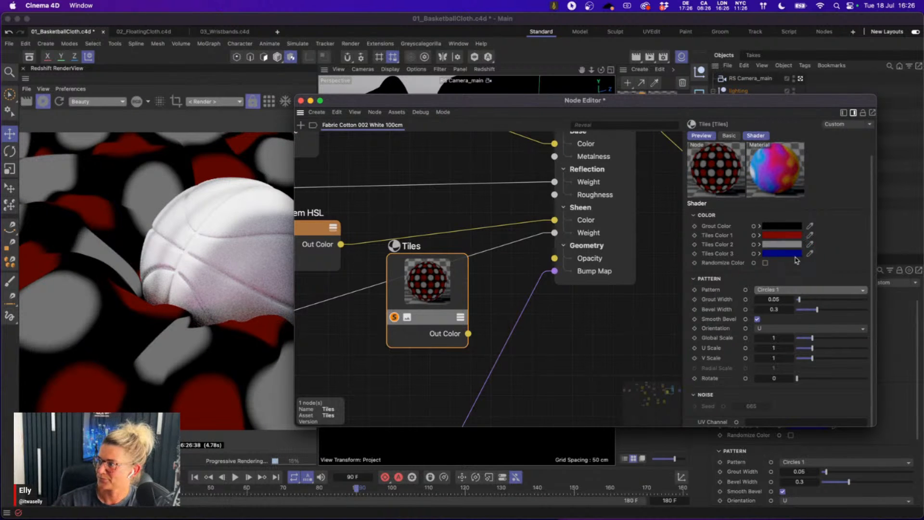
- Make the Tiles node's Grout Color near-white and set Tiles Color 1, 2 and 3 to black
left_click(781, 225)
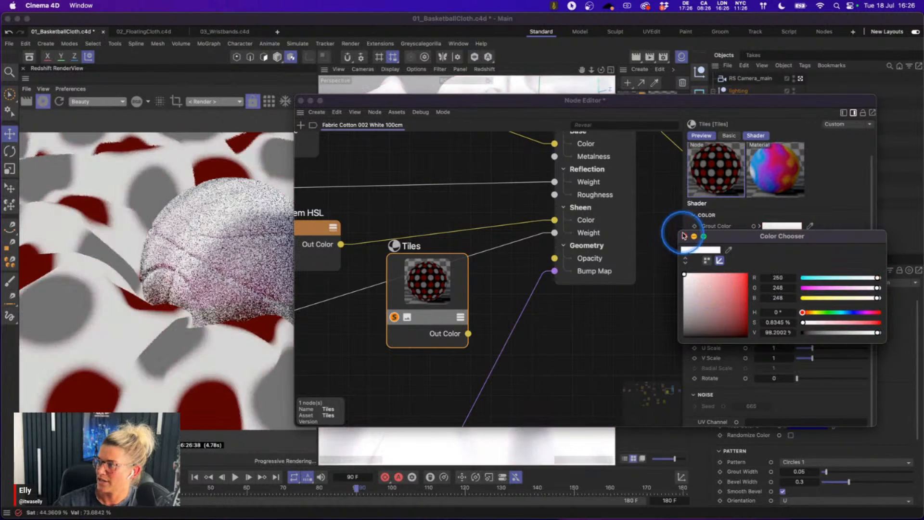
left_click(683, 236)
left_click(782, 235)
left_click_drag(747, 285, 667, 347)
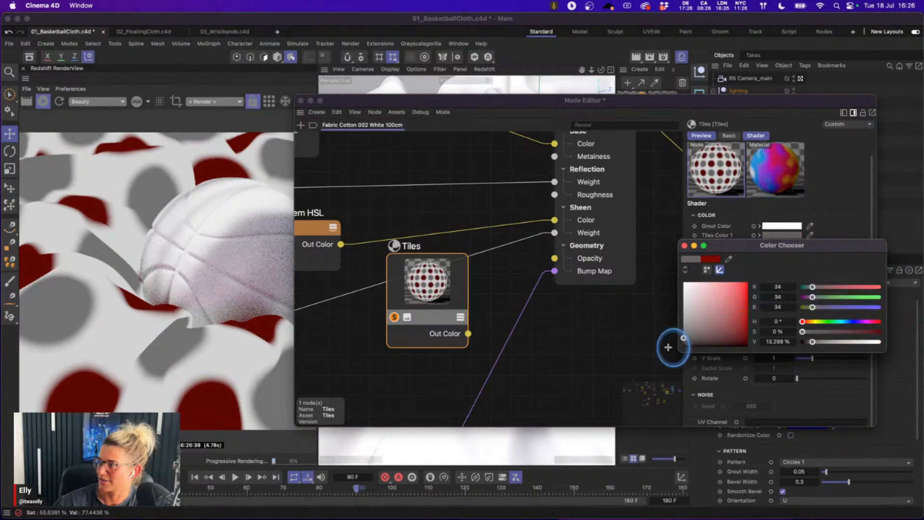
left_click(684, 245)
left_click(780, 250)
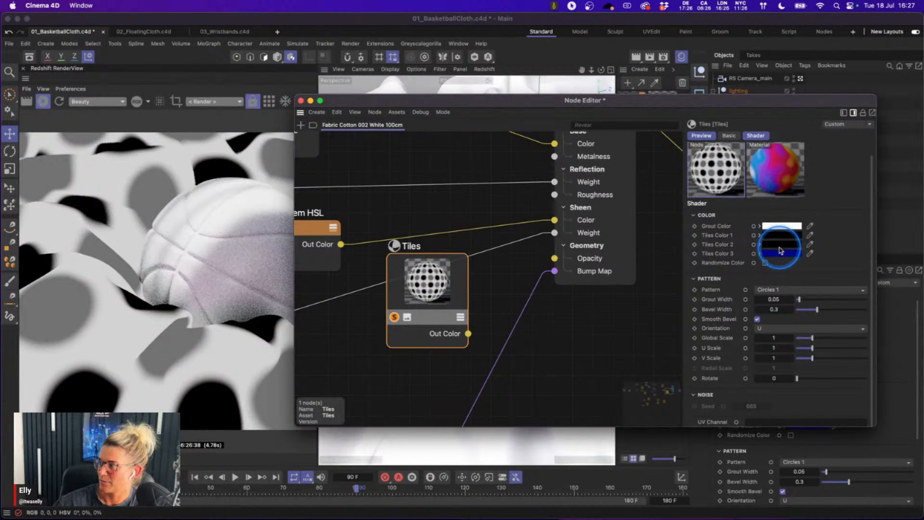
left_click_drag(780, 250, 781, 254)
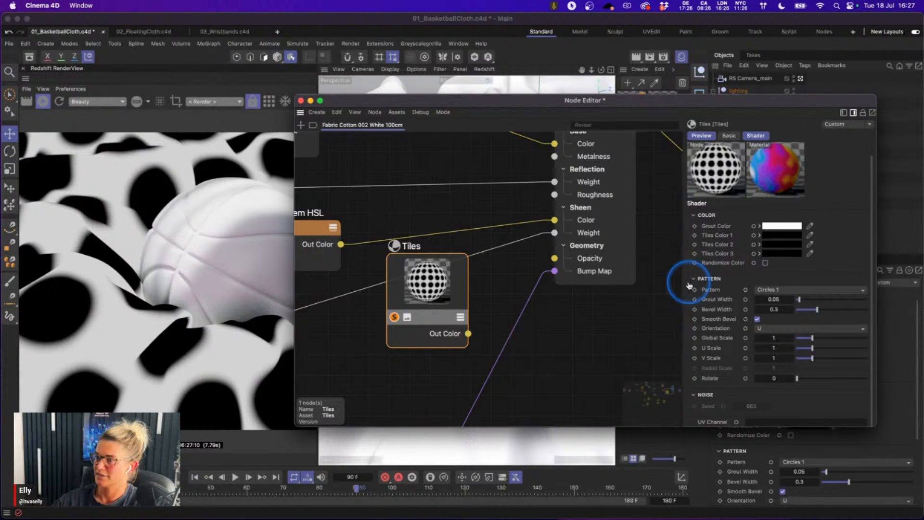
- Move the Tiles node slightly away from the Standard Material and set its Global Scale to 0.1
left_click_drag(427, 289, 392, 299)
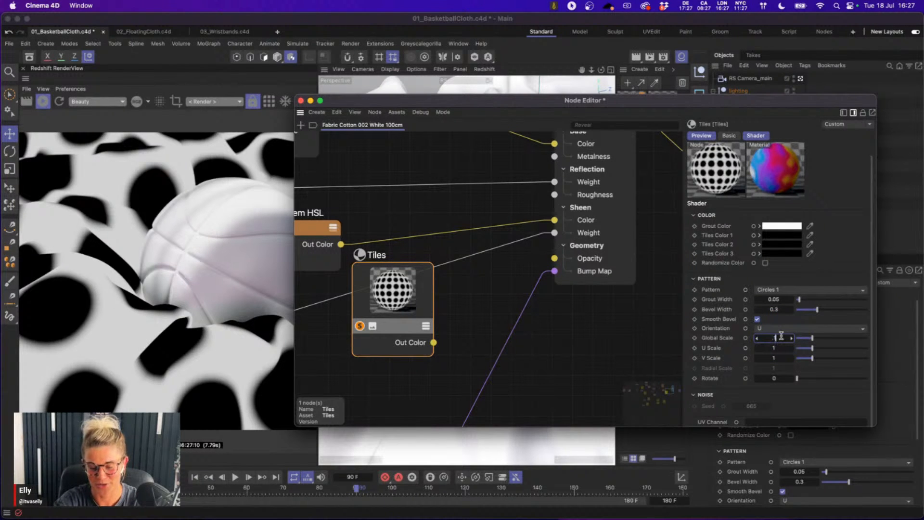
key("Return")
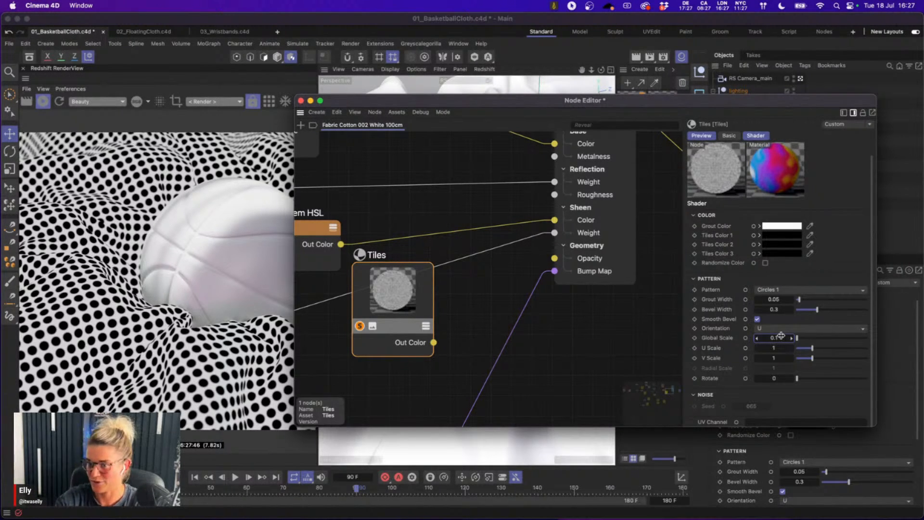
left_click(781, 335)
- Connect the Tiles node's Out Color to the Standard Material's Opacity input and turn off the node's solo preview
left_click(651, 335)
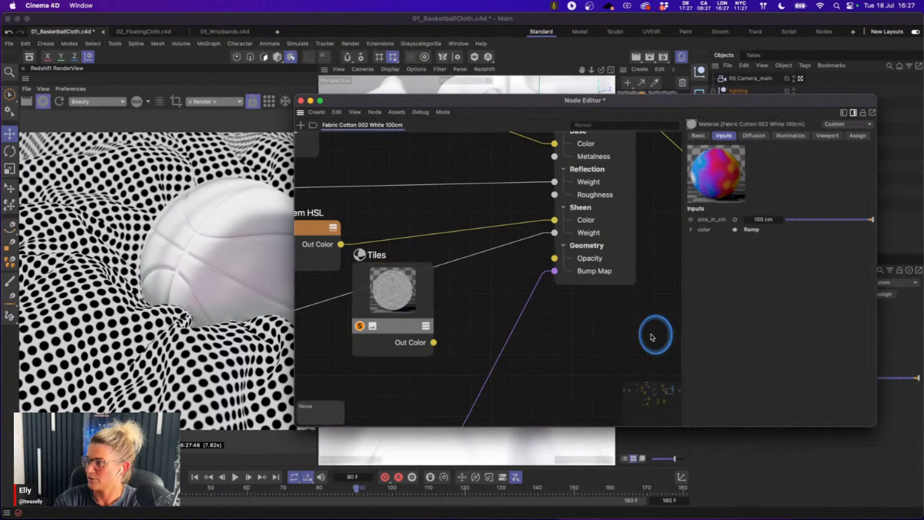
left_click(426, 301)
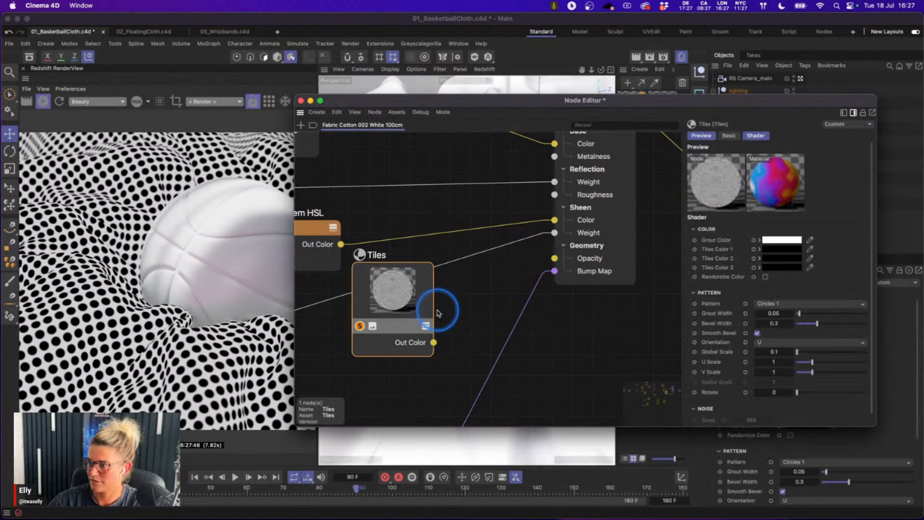
left_click_drag(435, 343, 555, 260)
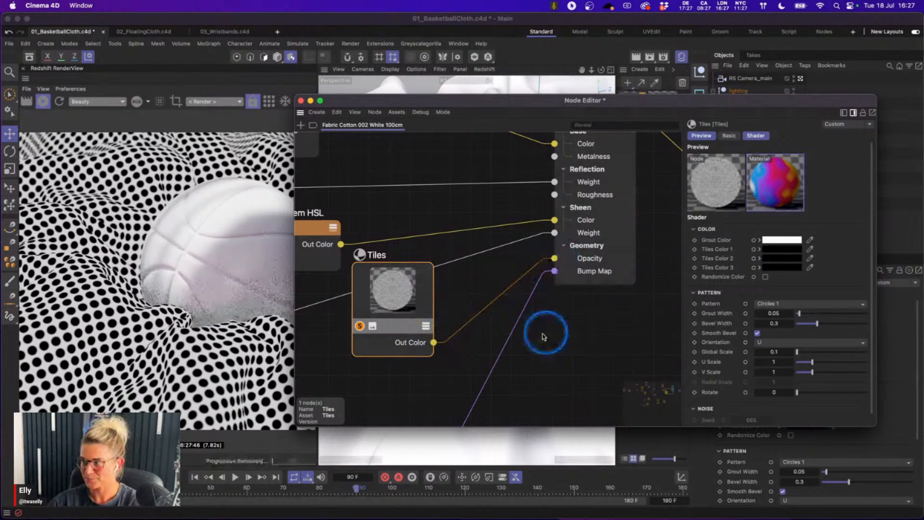
left_click(360, 326)
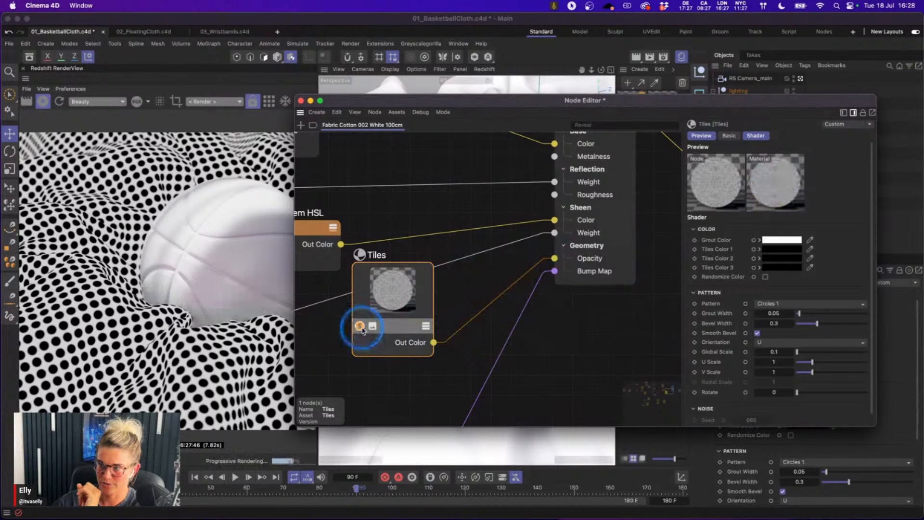
left_click(360, 326)
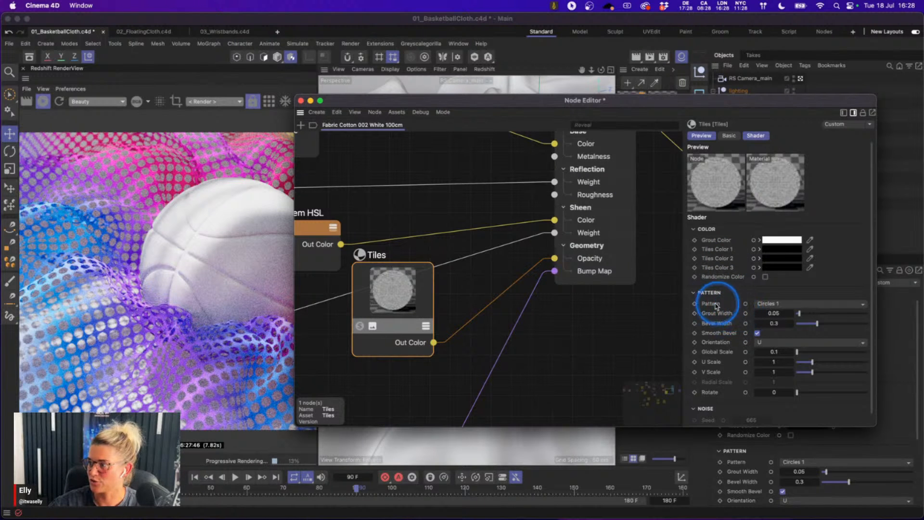
- Solo the Tiles node again and try Grout Width values of 0.1 and 0.5
left_click(360, 326)
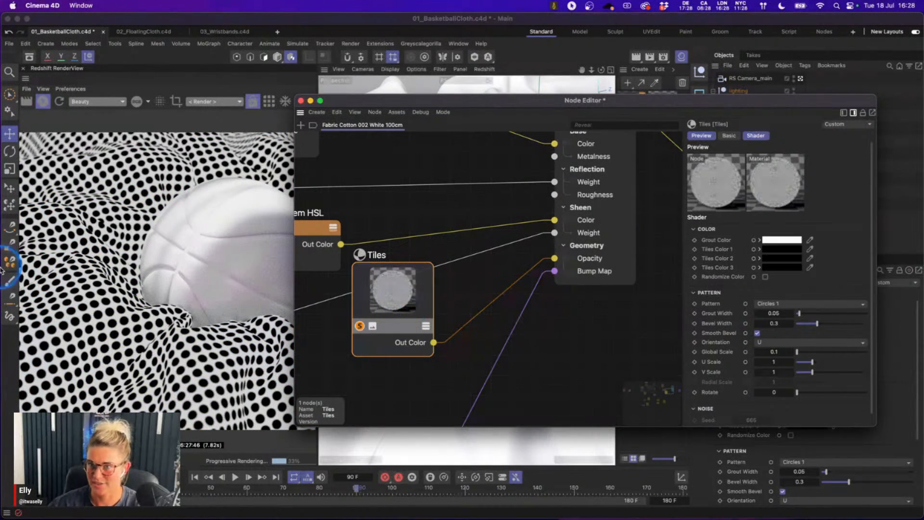
left_click(782, 313)
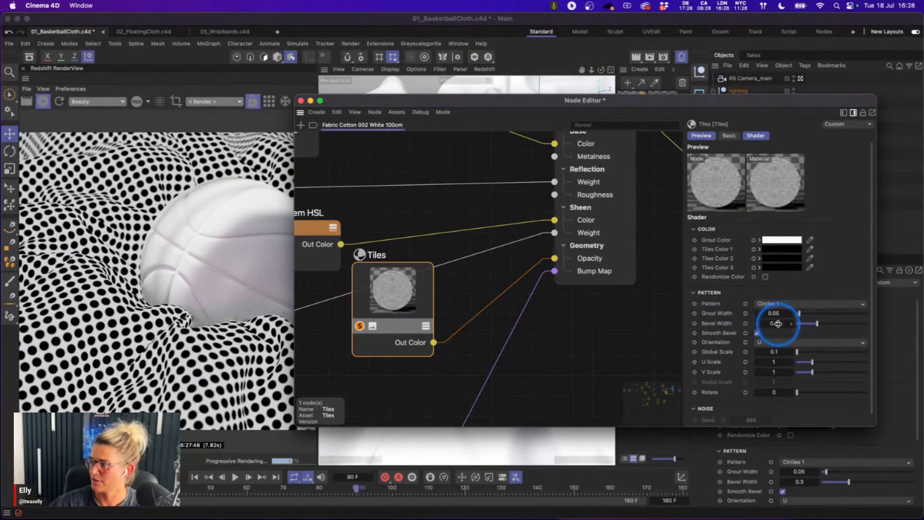
type("0.1")
key("Return")
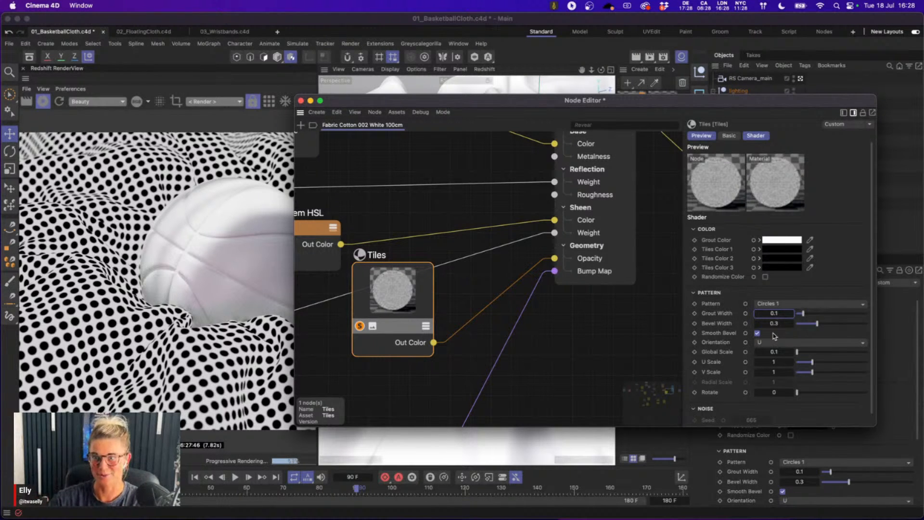
double_click(793, 312)
type("0.5")
key("Return")
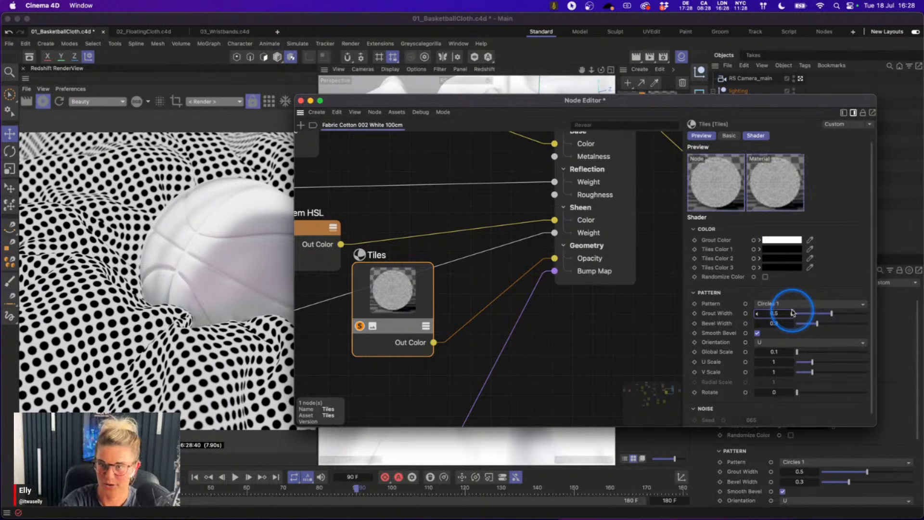
- Set the Tiles node's Grout Width to 0.2 and Global Scale to 0.05, and end its solo preview
double_click(788, 315)
type("0.2")
key("Return")
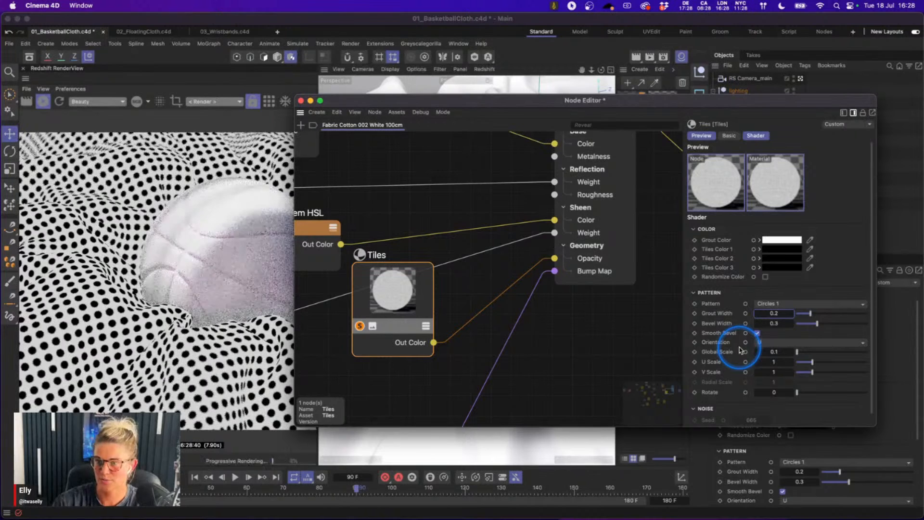
double_click(777, 354)
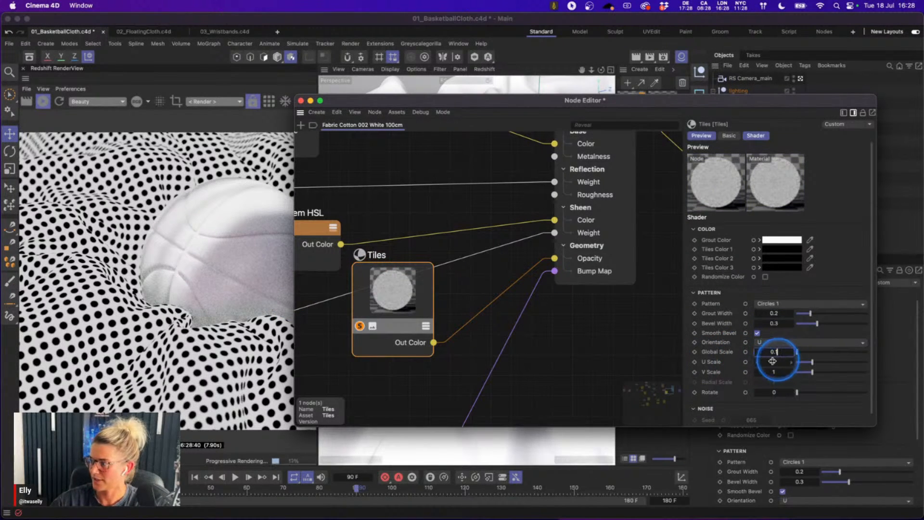
type("0.05")
key("Return")
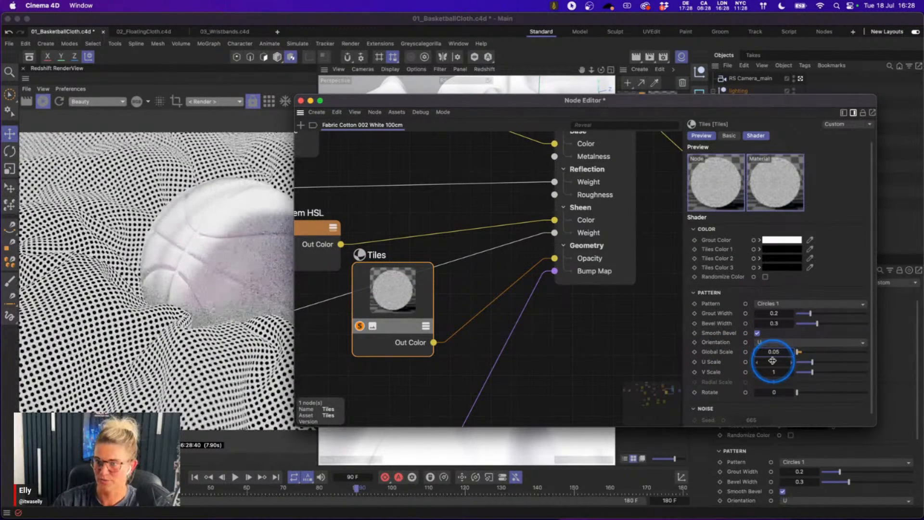
left_click(380, 319)
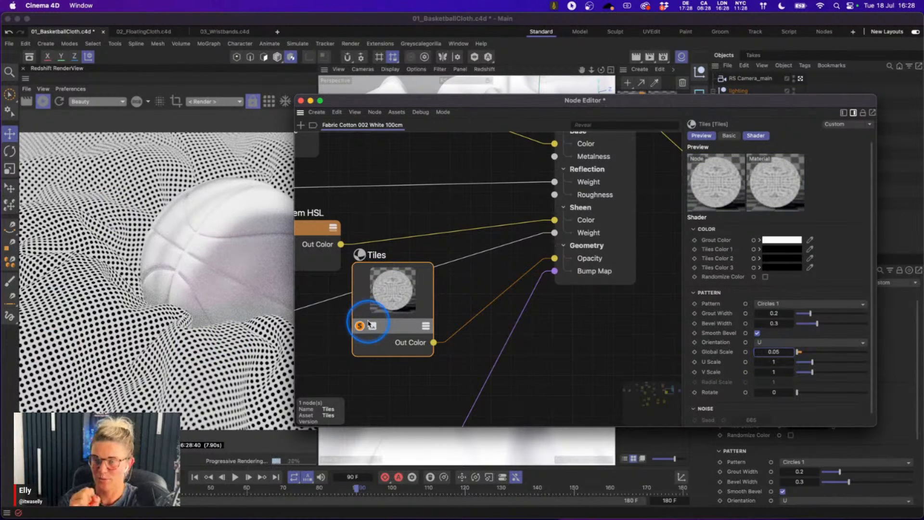
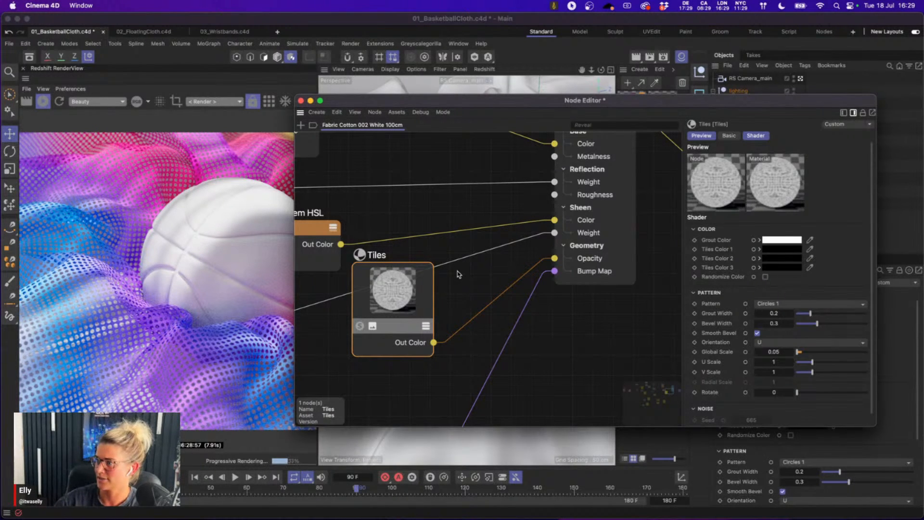
- Select the Standard Material node and examine its Base Properties down to the Coat, Emission and Geometry settings
middle_click_drag(597, 304, 569, 333)
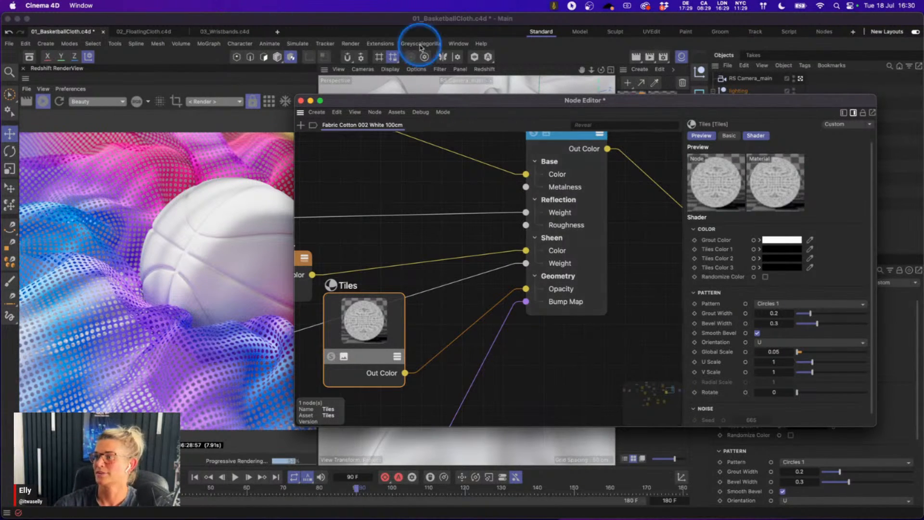
middle_click_drag(598, 220, 562, 264)
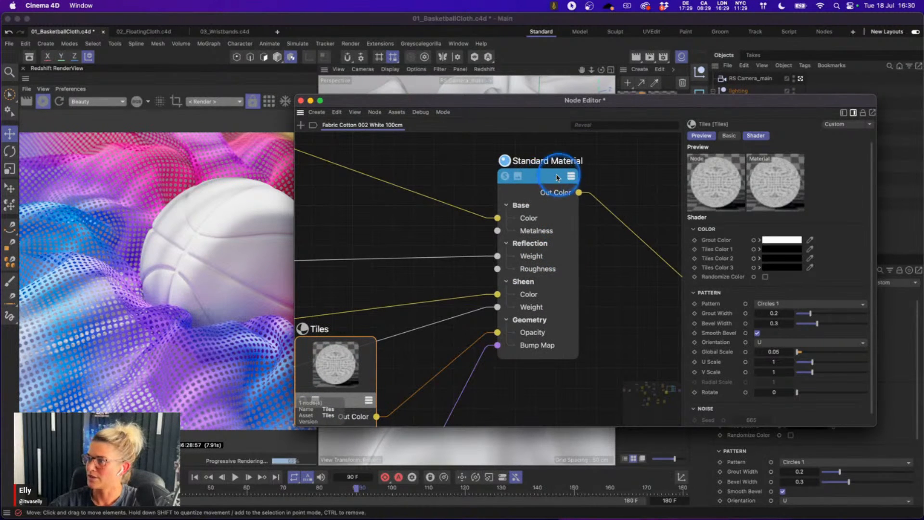
left_click(580, 195)
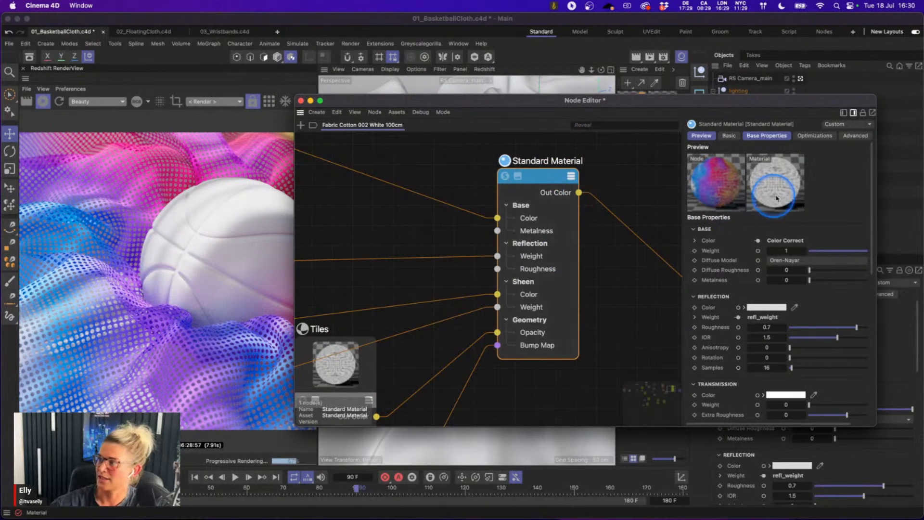
left_click_drag(872, 258, 864, 398)
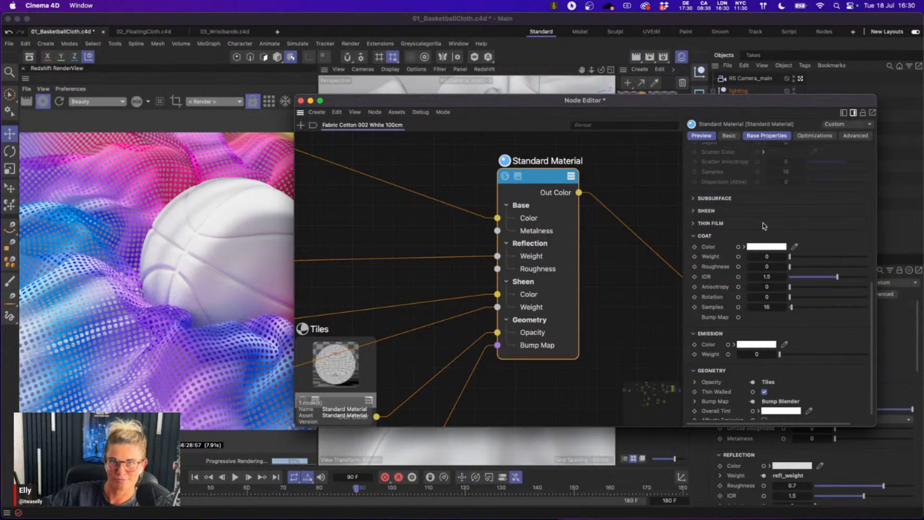
- Set the Standard Material's Coat Weight to 1
double_click(766, 256)
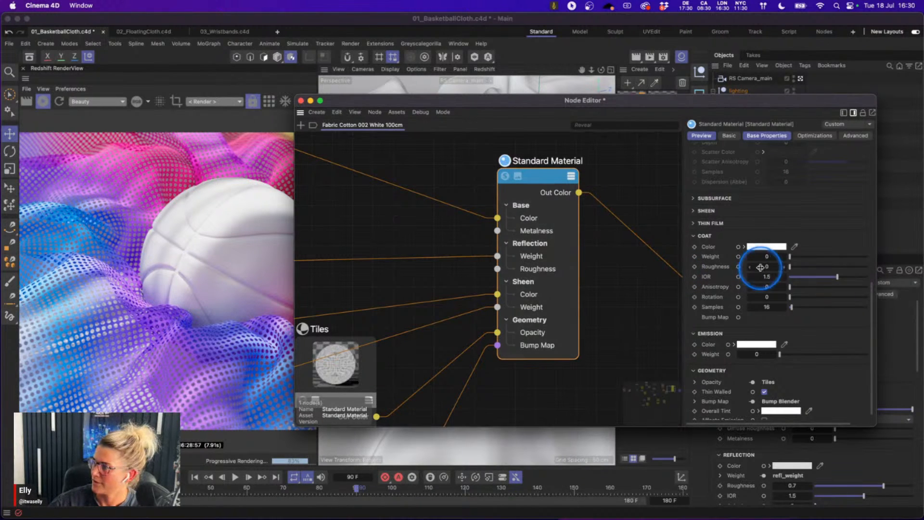
type("1")
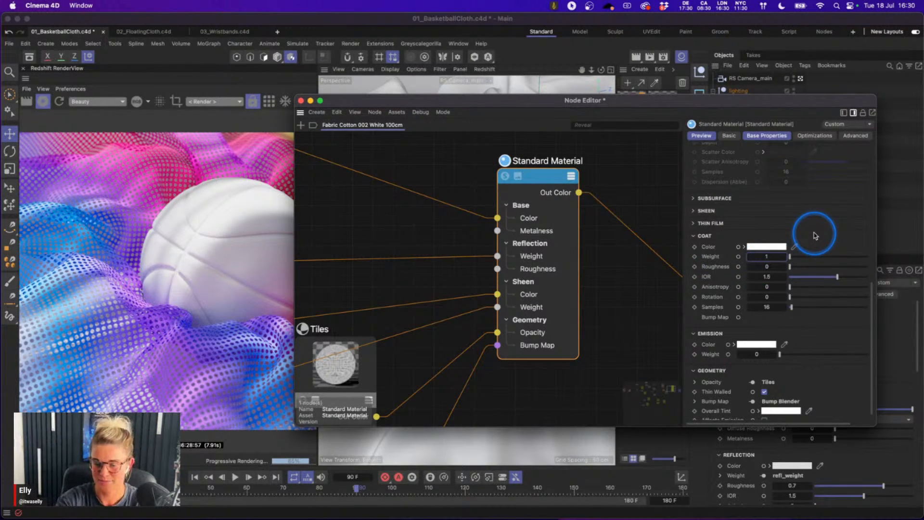
key("Return")
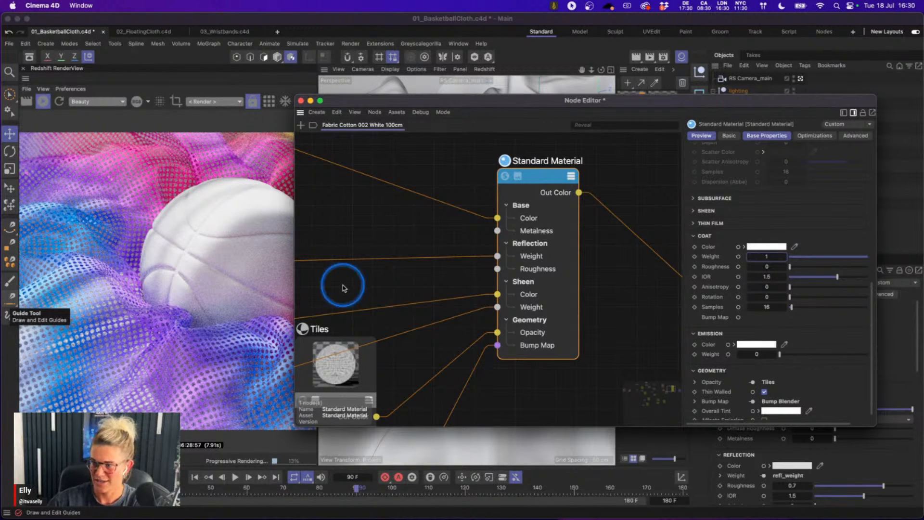
- Set the Tiles node's Grout Width to 0.3 and its Global Scale to 0.02
middle_click_drag(427, 346, 489, 287, "alt")
left_click(402, 308)
left_click_drag(781, 300, 749, 316)
type("0.3")
key("Return")
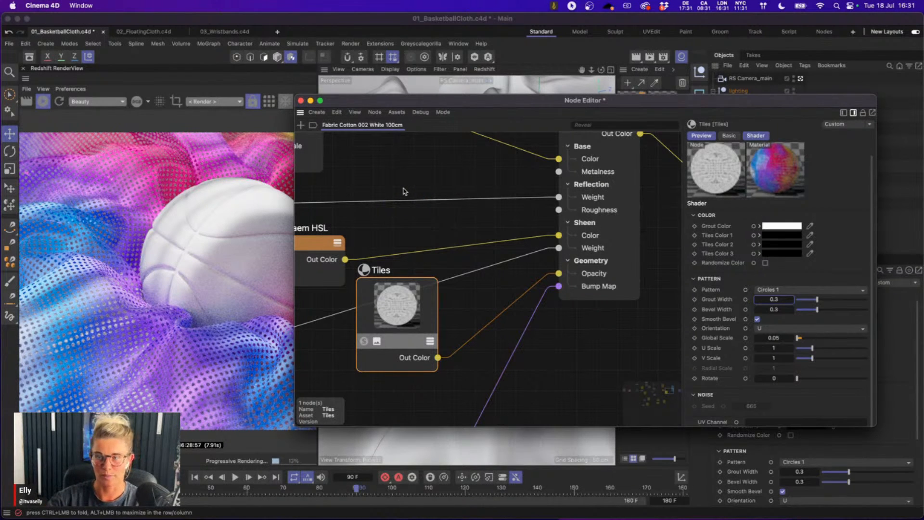
left_click(785, 339)
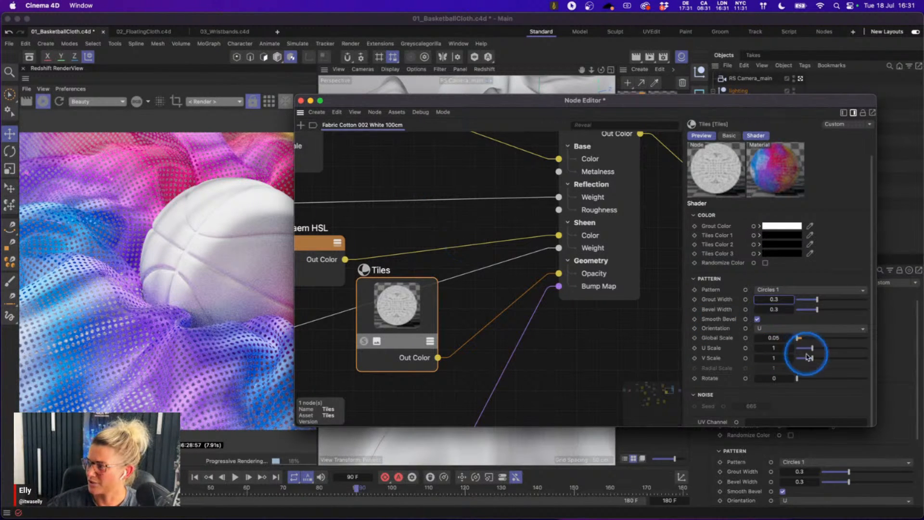
left_click(767, 339)
key("Return")
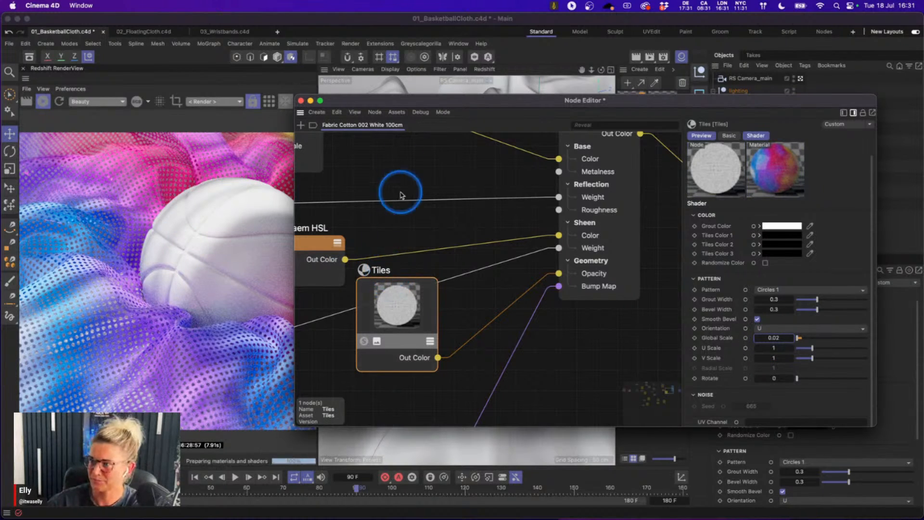
- Close the Node Editor, clear the object selection and save the scene incrementally as 01_BasketballCloth_0002.c4d
left_click(301, 100)
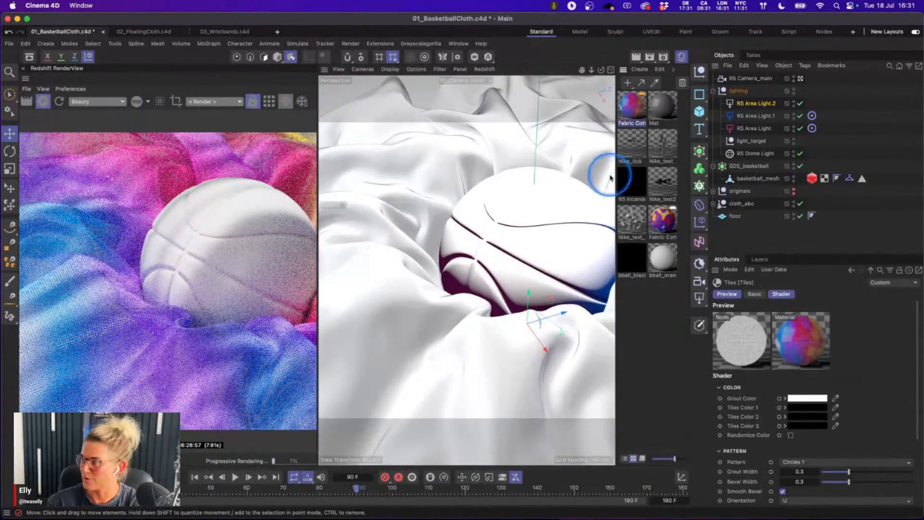
left_click(732, 238)
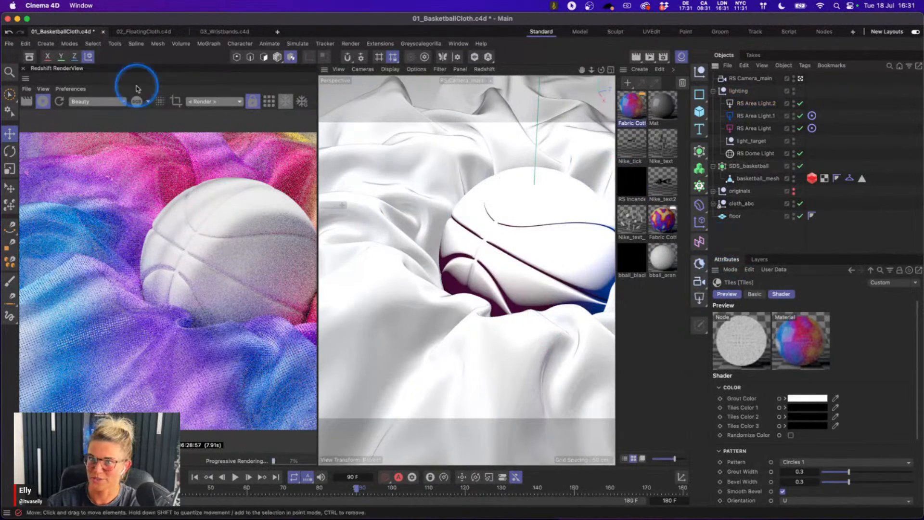
left_click(11, 48)
left_click(66, 183)
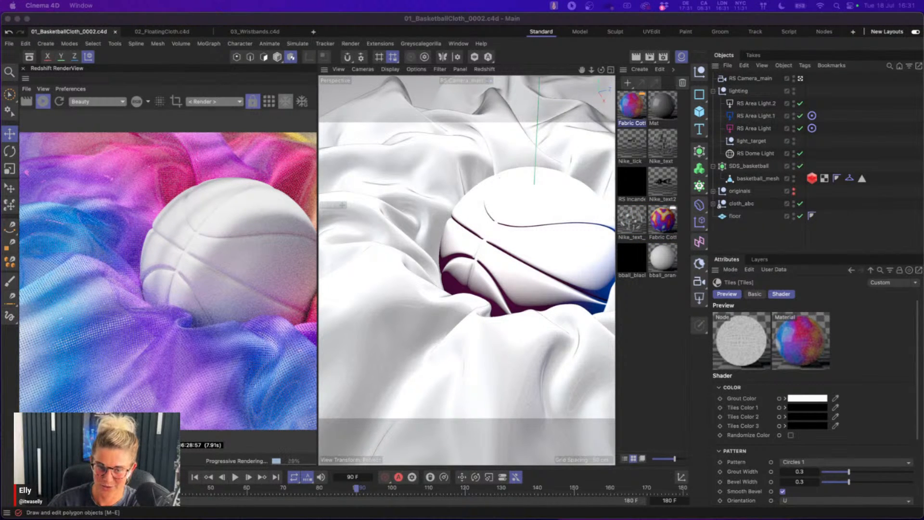
- Examine the reference image NikeBballCloth01.jpg, close it and stop the live render
left_click_drag(0, 186, 347, 58)
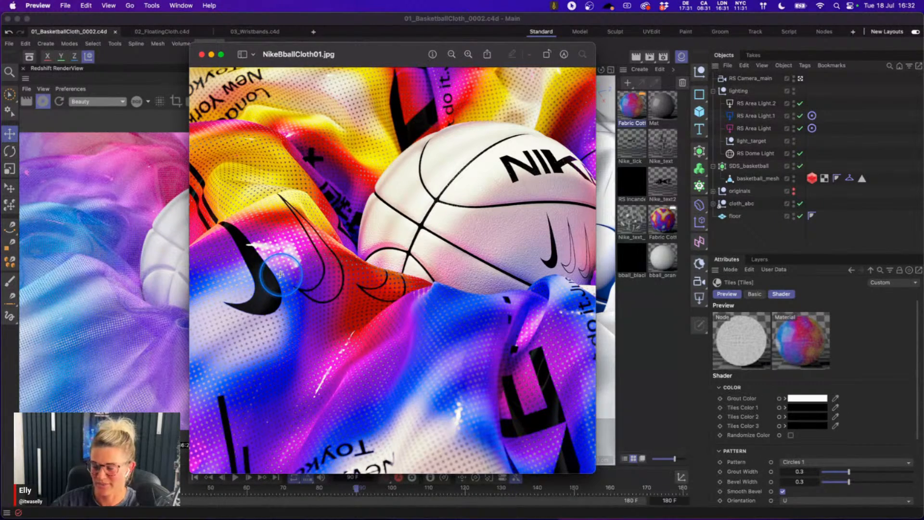
left_click(202, 56)
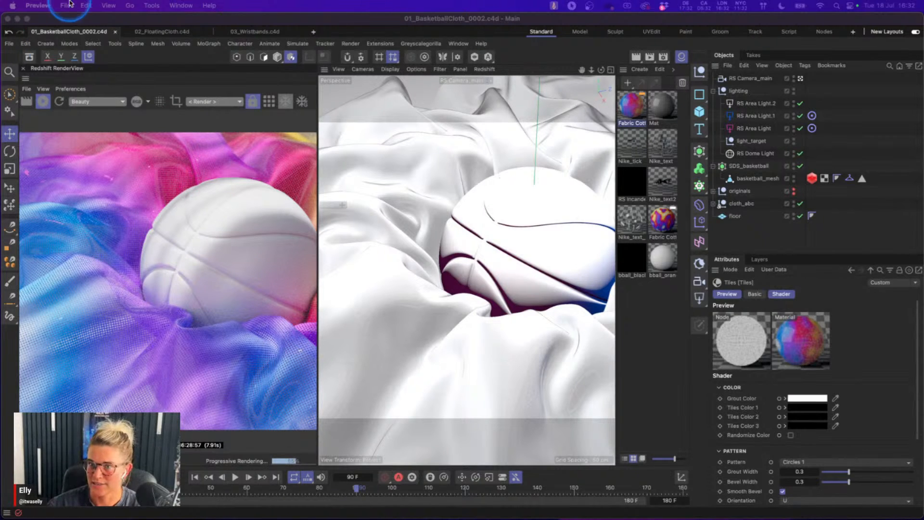
left_click(42, 101)
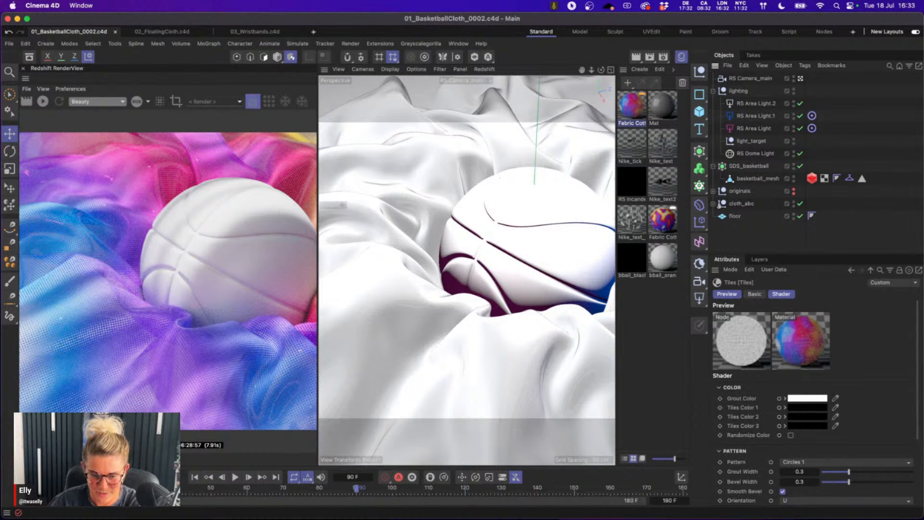
- Switch to Photoshop, hide the gradient Layer 0 in nike_text.psd, and check the text artwork in BasketballCloth_Text.png
key("super+Tab")
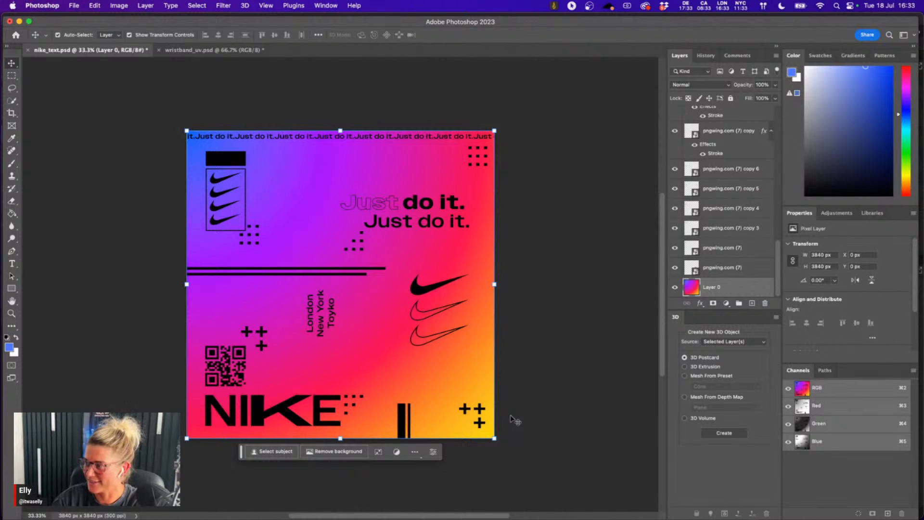
left_click(676, 288)
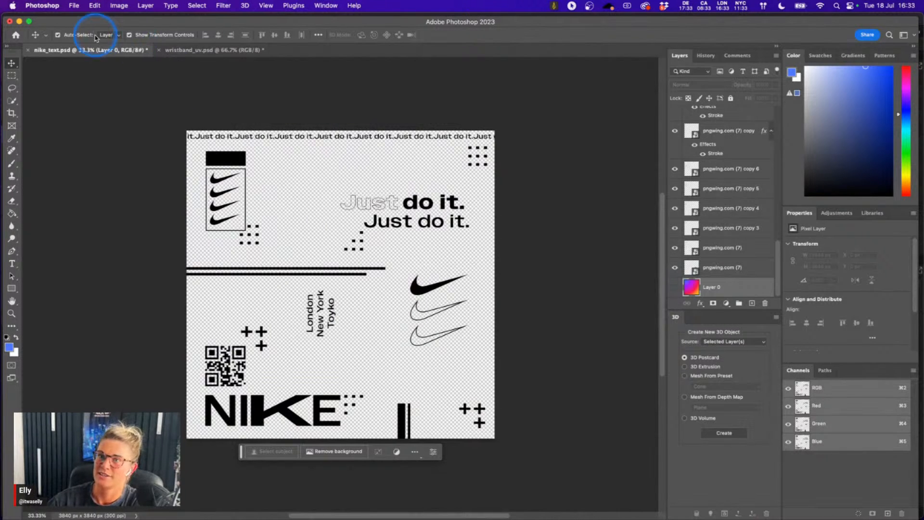
left_click(20, 22)
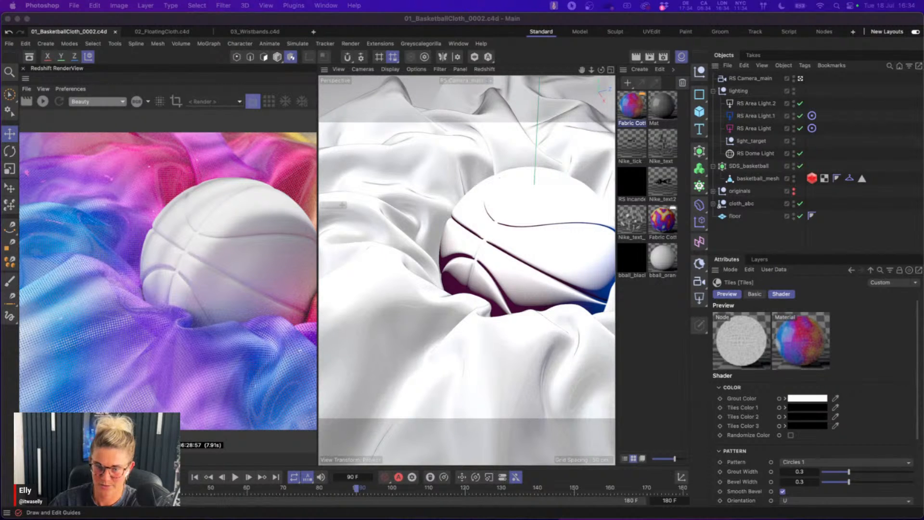
left_click_drag(0, 226, 330, 45)
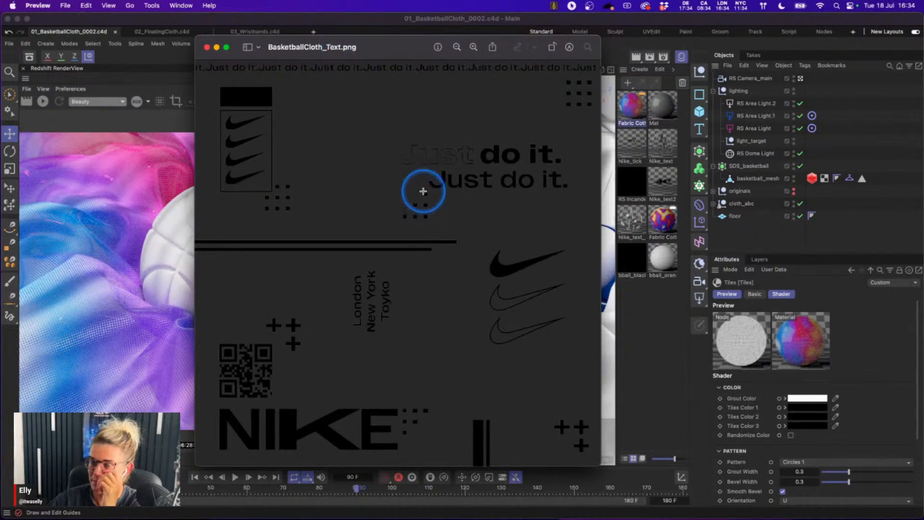
left_click(208, 47)
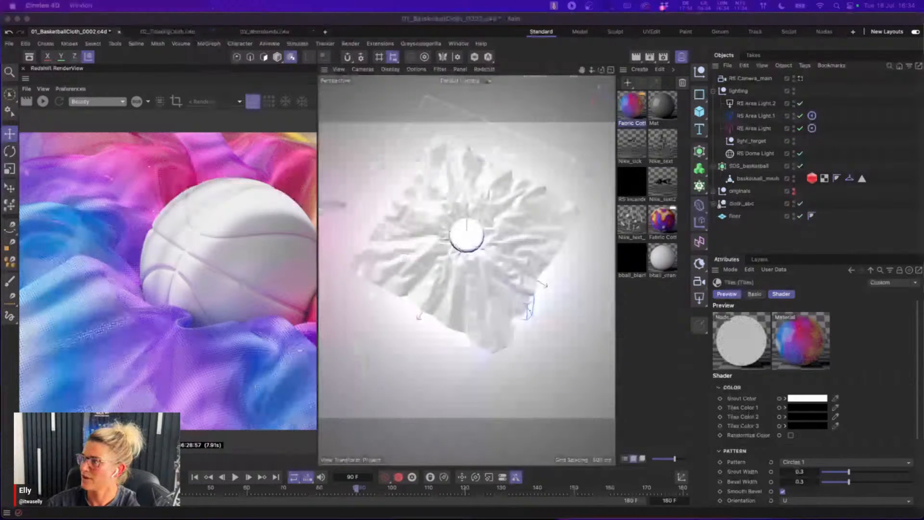
- Open the fabric cotton material's node graph and move the Output node slightly farther from the Standard Material
double_click(637, 115)
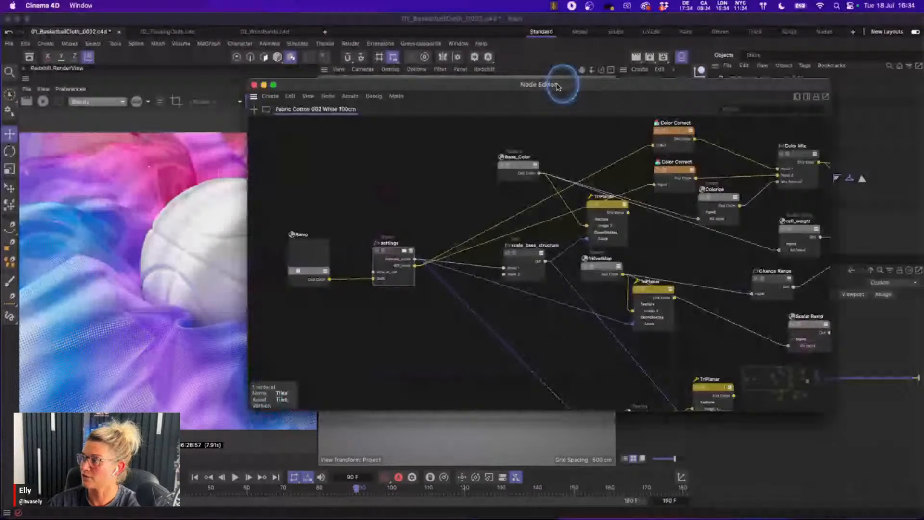
scroll(541, 248, "right", 10)
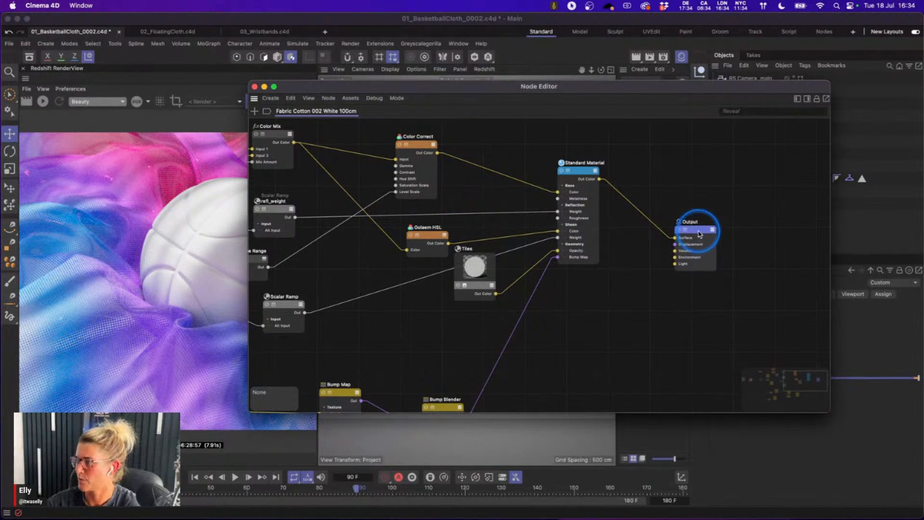
left_click_drag(699, 234, 712, 242)
scroll(588, 313, "down", 2)
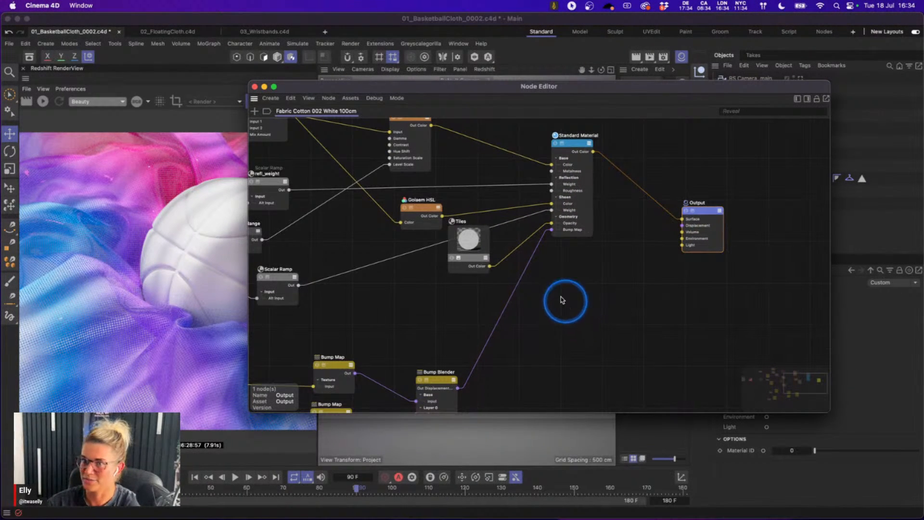
- Restart the live render and add a second Standard Material node below the existing one
left_click(43, 101)
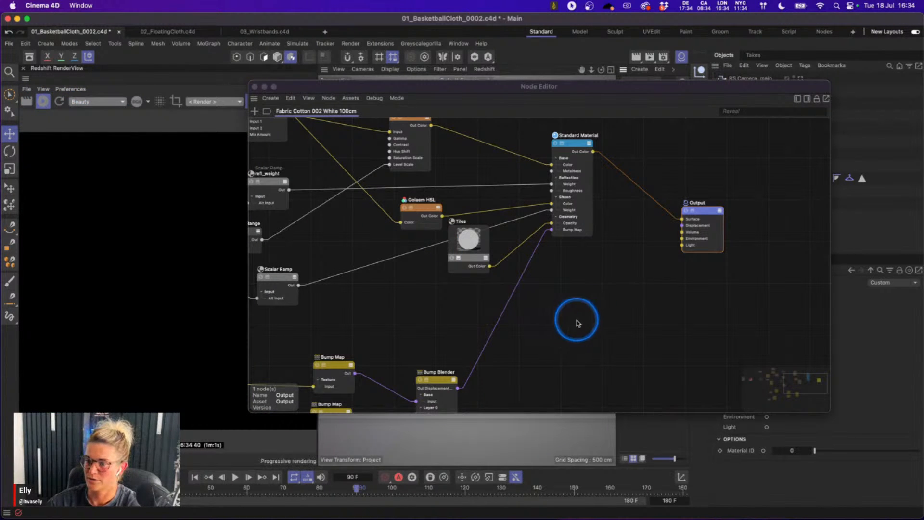
left_click_drag(292, 90, 336, 87)
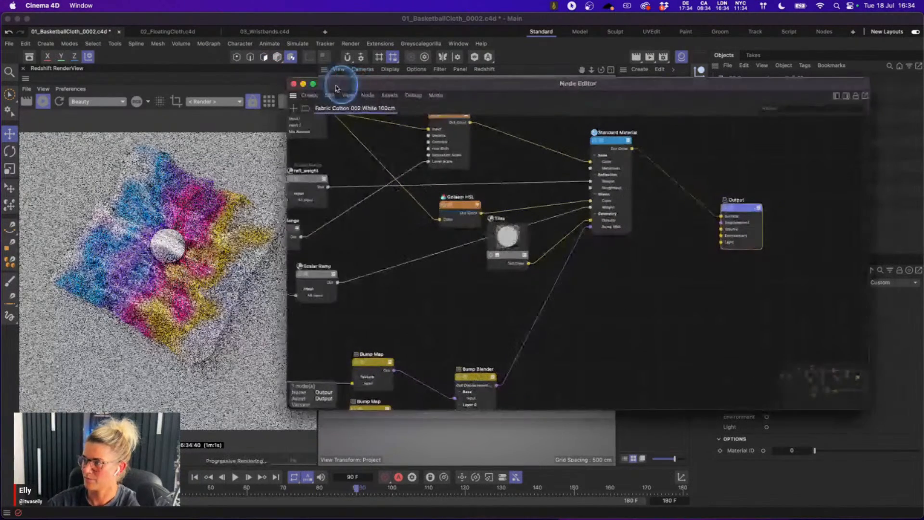
double_click(616, 284)
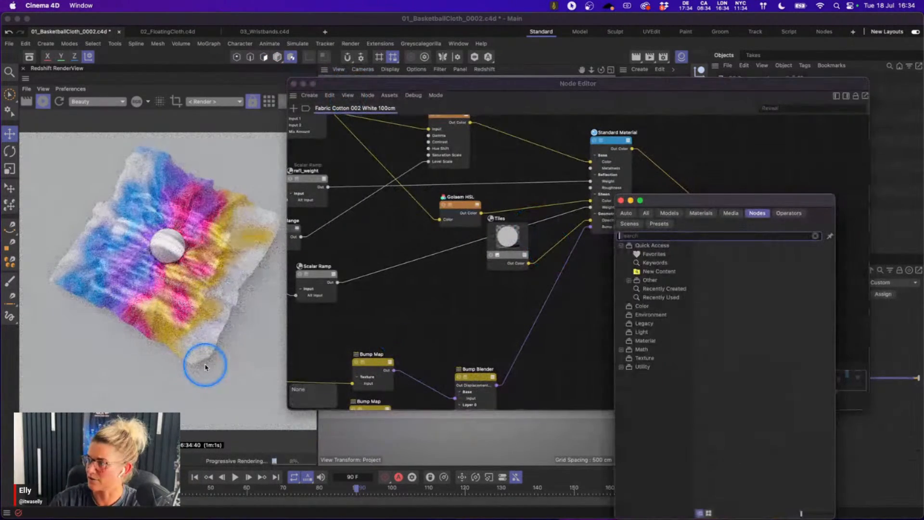
type("sten")
left_click_drag(707, 249, 611, 289)
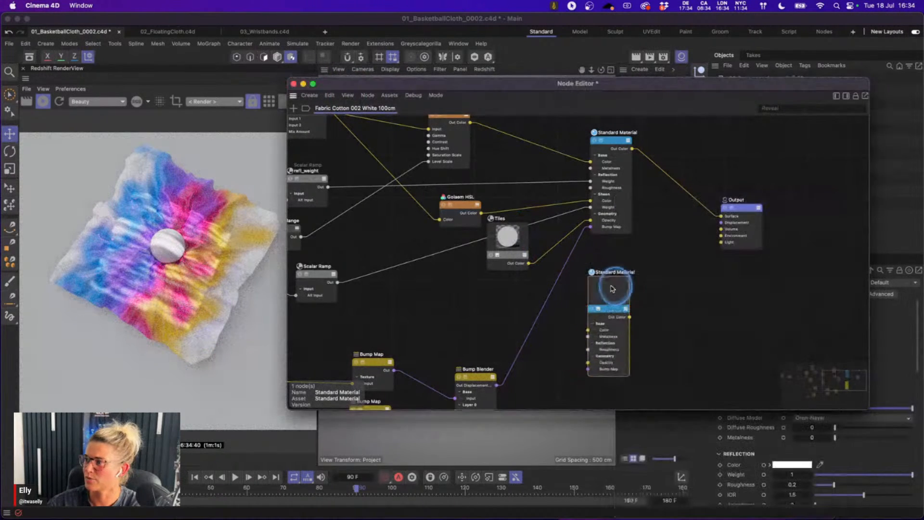
- Show the new Standard Material's attributes and set its base Color to black and Reflection Roughness to 0
left_click(847, 96)
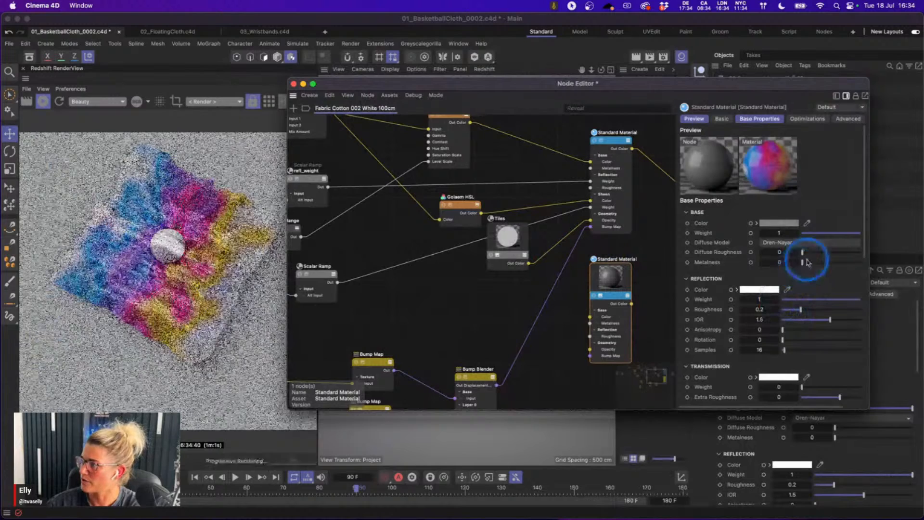
left_click(779, 222)
left_click_drag(877, 331, 767, 310)
left_click(681, 233)
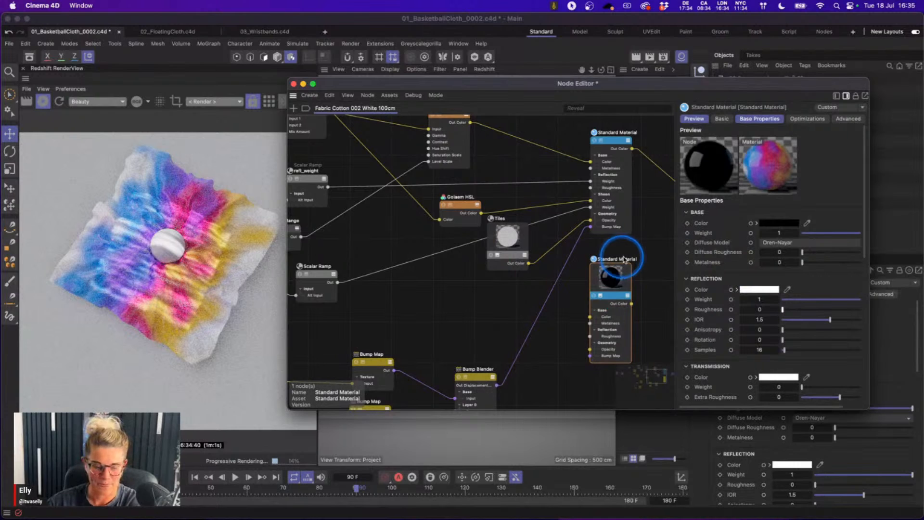
- Add a Material Layer node between the two Standard Materials and the Output node
middle_click_drag(637, 243, 499, 216)
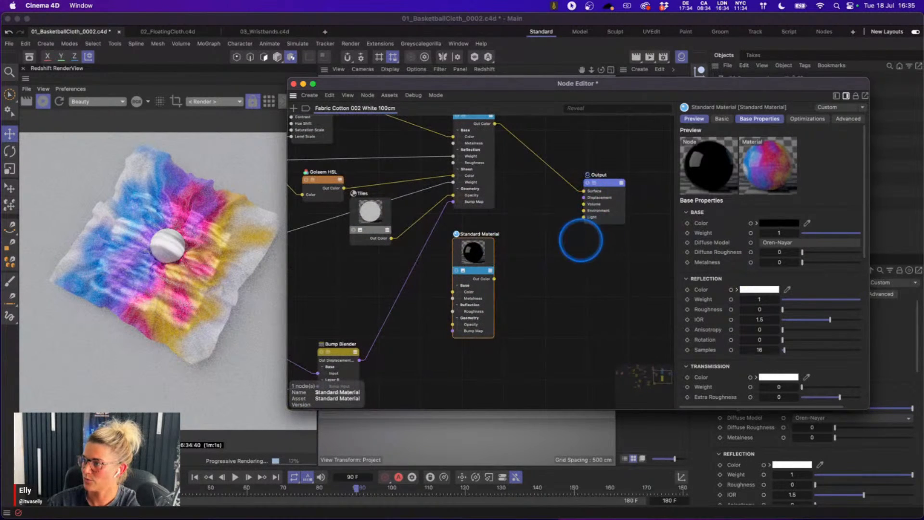
middle_click_drag(584, 242, 584, 268)
double_click(553, 273)
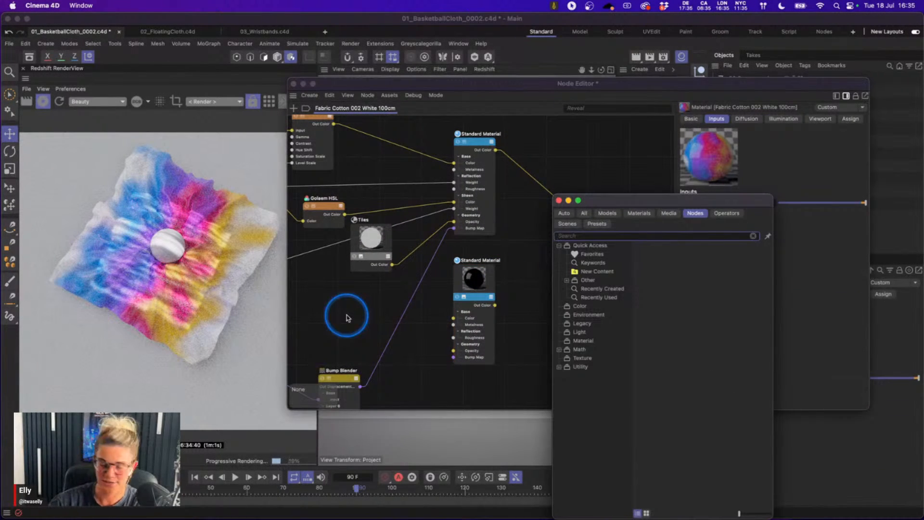
type("mater")
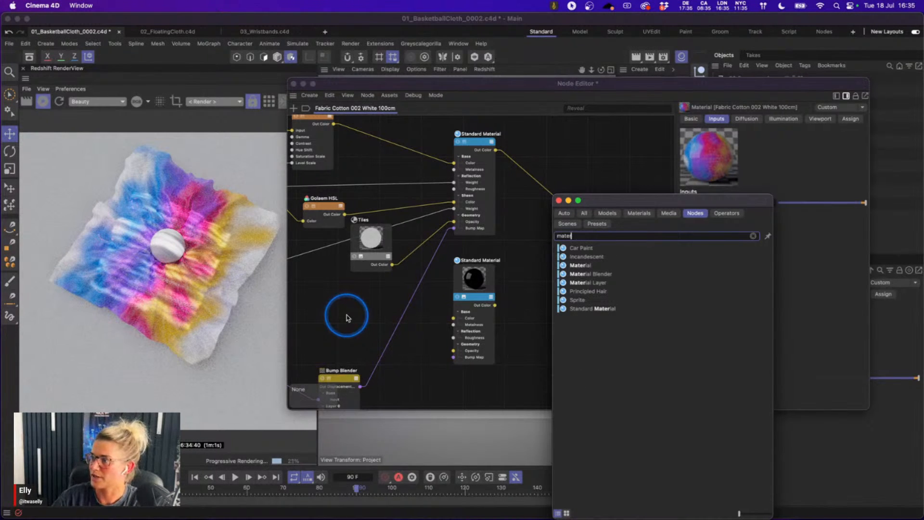
left_click_drag(588, 283, 540, 227)
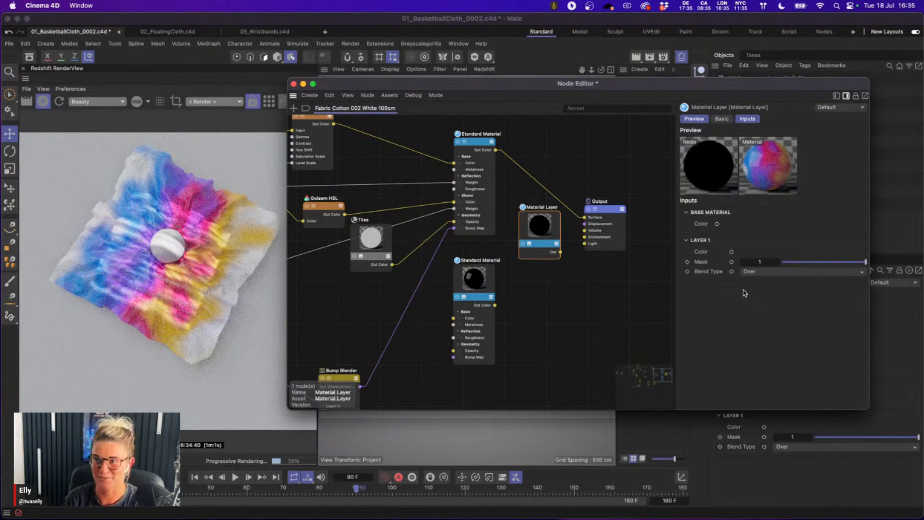
- Connect the fabric Standard Material to the Material Layer's Base Material Color, and the layer's Out to the Output's Surface
left_click_drag(496, 151, 530, 223)
mouse_move(592, 248)
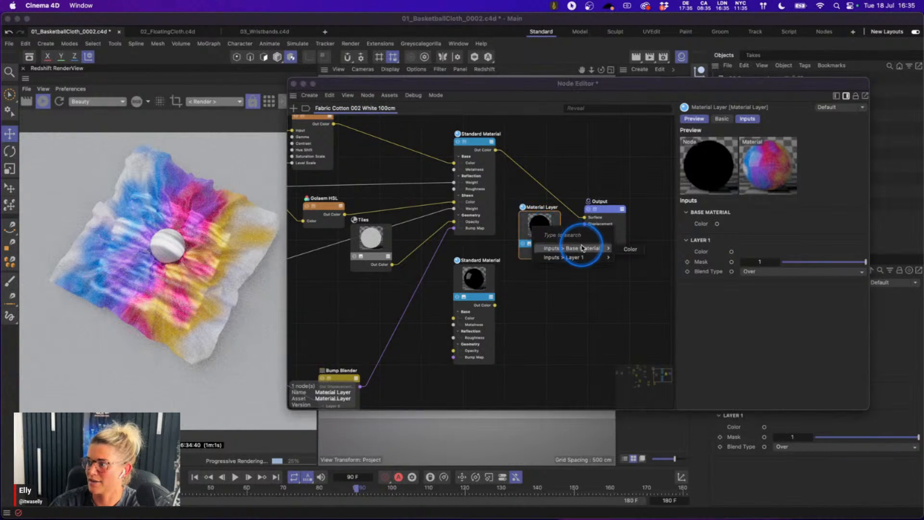
left_click(629, 249)
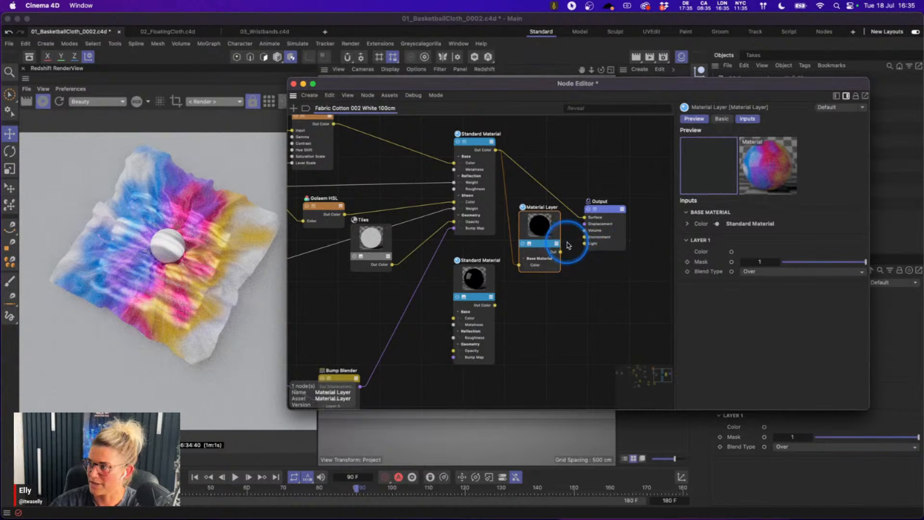
left_click_drag(561, 253, 555, 186)
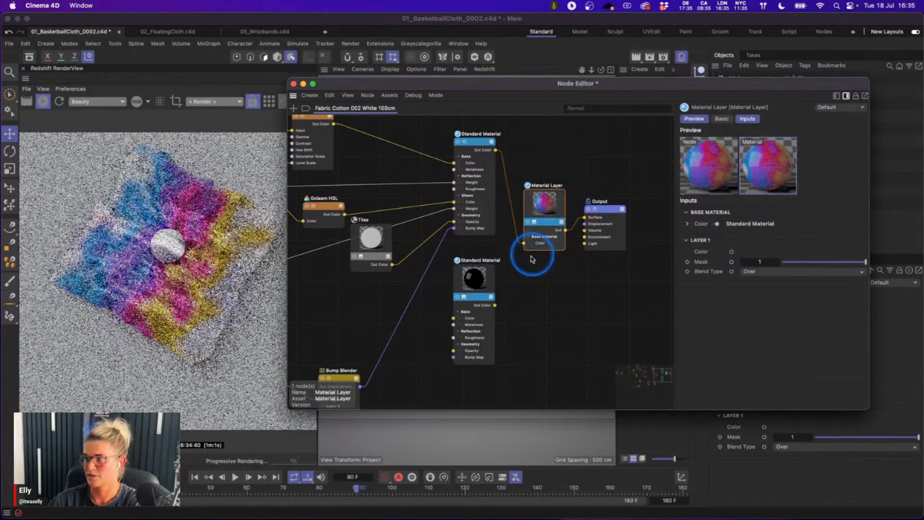
- Connect the black Standard Material's Out Color to the Material Layer's Layer 1 Color
left_click_drag(494, 305, 542, 207)
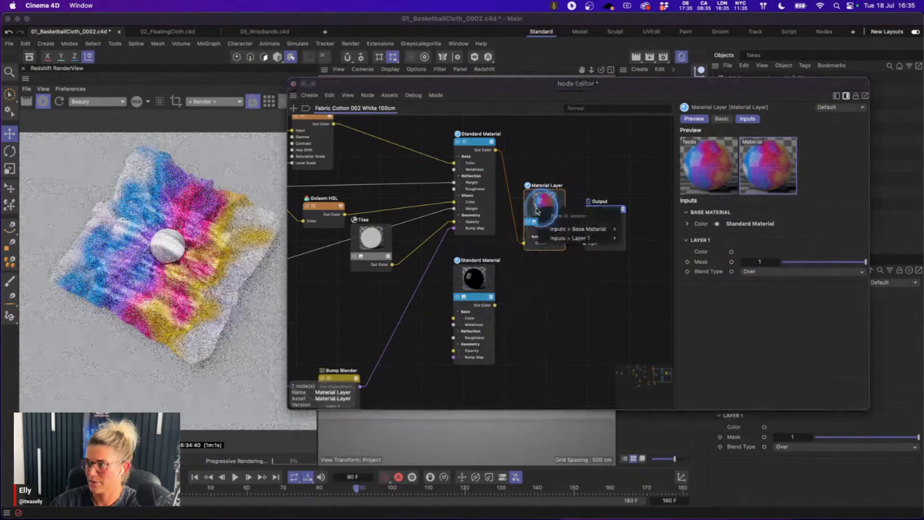
left_click(633, 239)
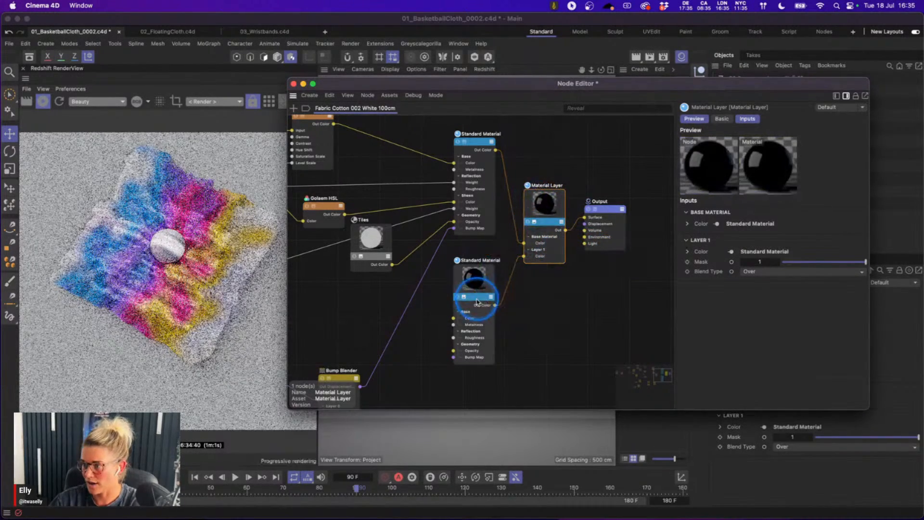
- Add the BasketballCloth_Text image as a Texture node below the black Standard Material
left_click(464, 297)
left_click_drag(478, 300, 480, 260)
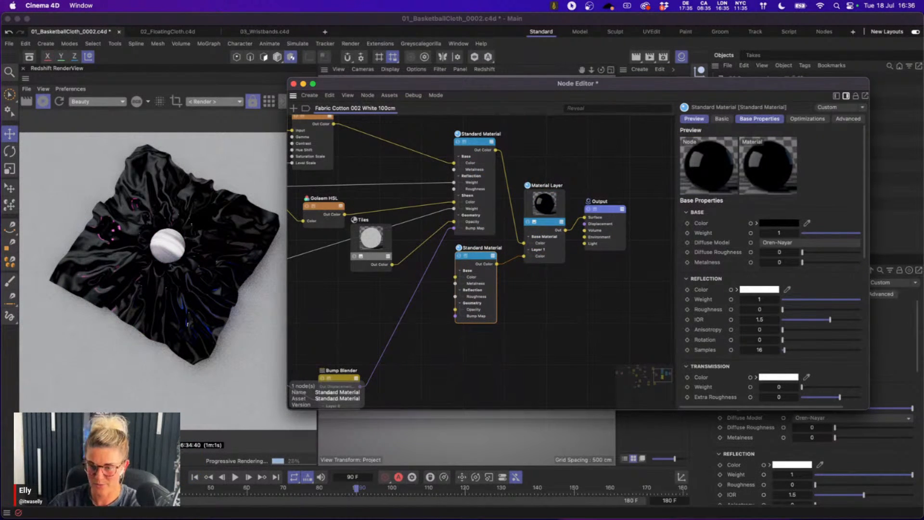
left_click_drag(192, 385, 474, 355)
left_click(486, 359)
left_click(455, 368)
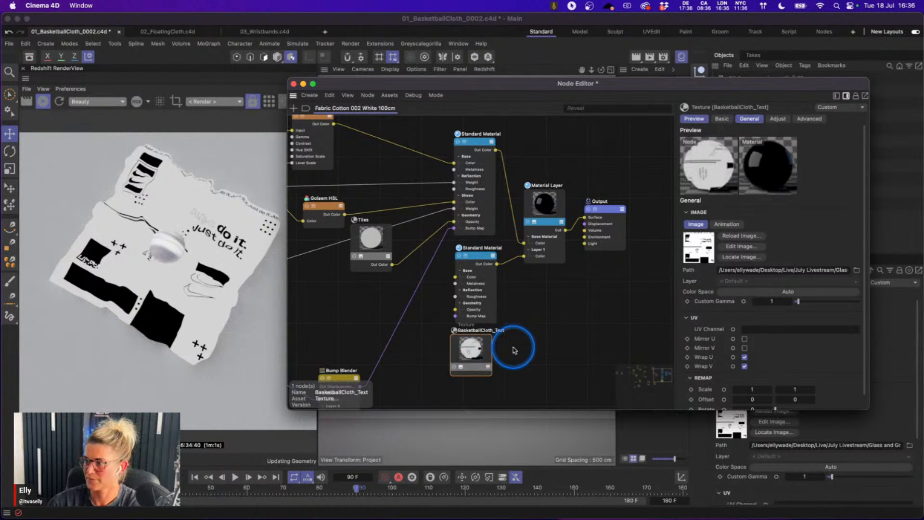
left_click_drag(461, 352, 421, 353)
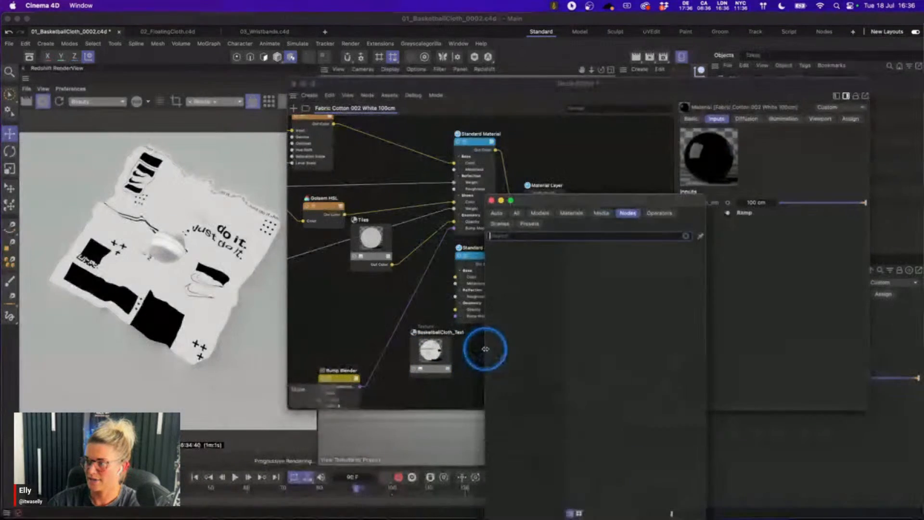
- Add a Color Splitter node beside the BasketballCloth_Text texture
double_click(485, 351)
type("color")
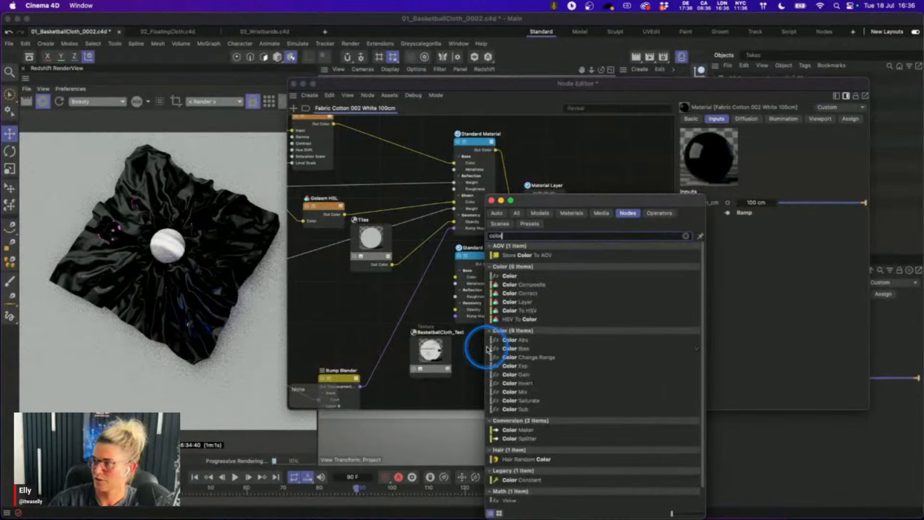
left_click_drag(523, 438, 467, 355)
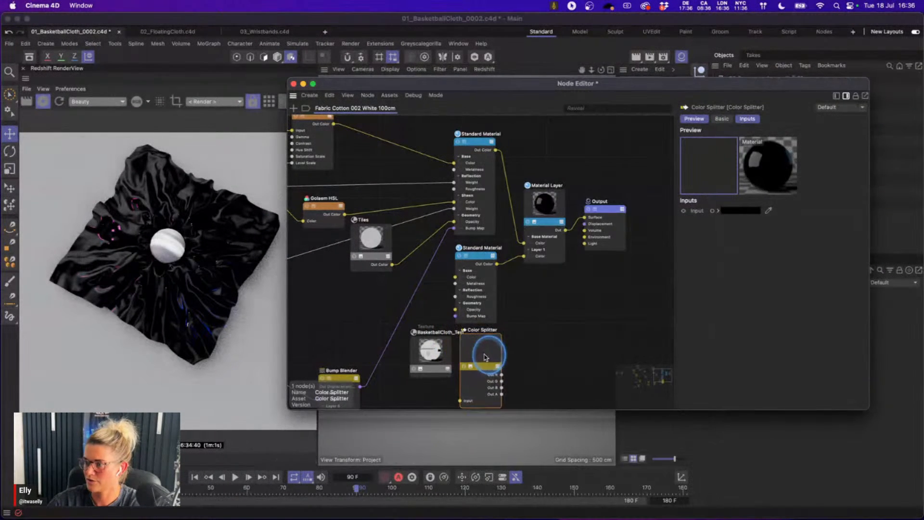
middle_click_drag(537, 352, 517, 309, "alt")
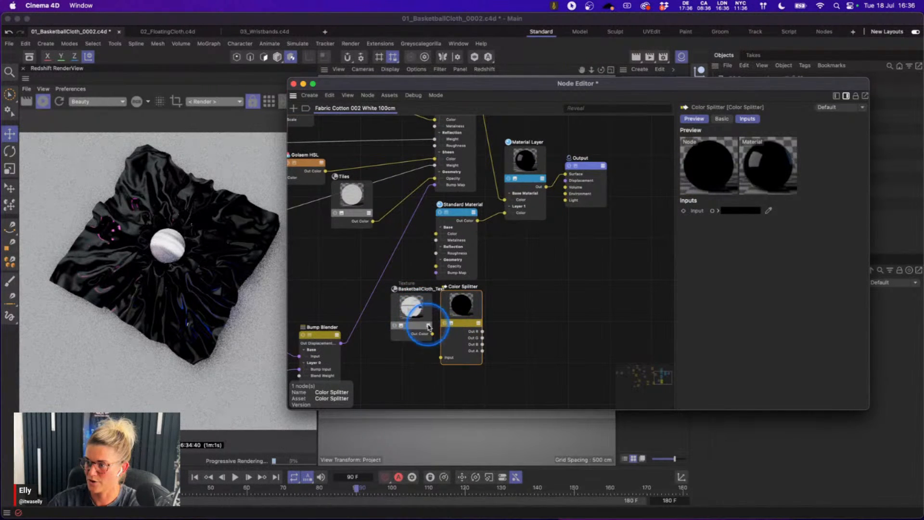
- Connect the text texture's Out Color to the Color Splitter's Input and its Out A to the Material Layer's Layer 1 Mask, and close the Node Editor
left_click(410, 311)
left_click_drag(409, 312, 526, 166)
mouse_move(599, 192)
left_click(625, 201)
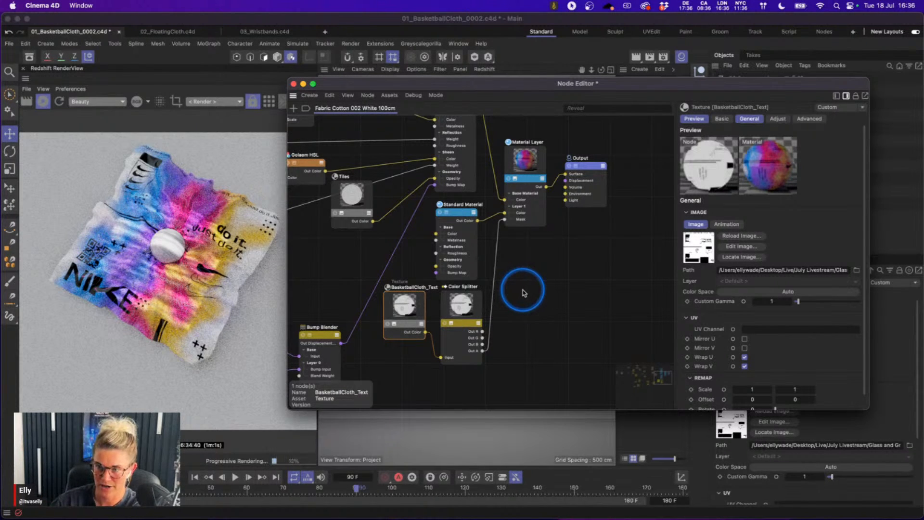
left_click(293, 84)
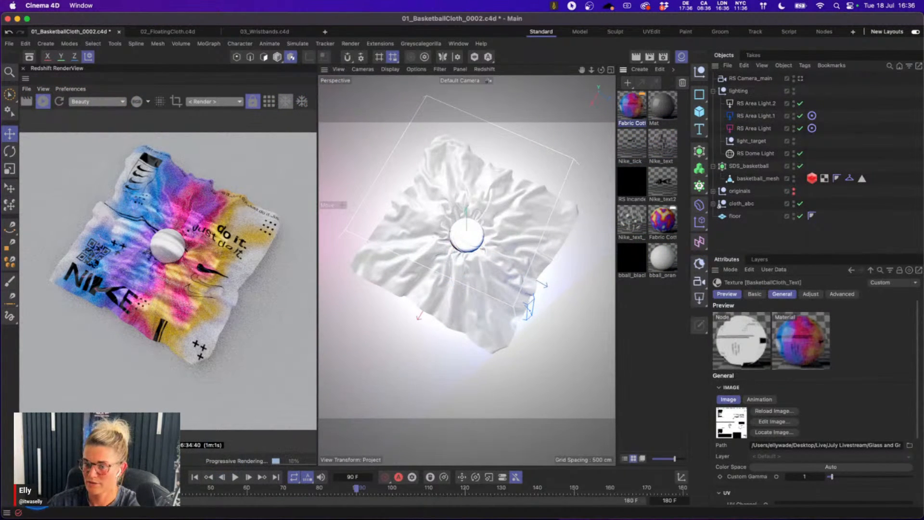
- Review the printed cloth from a lower angle at frame 0 and around frame 94
left_click(195, 476)
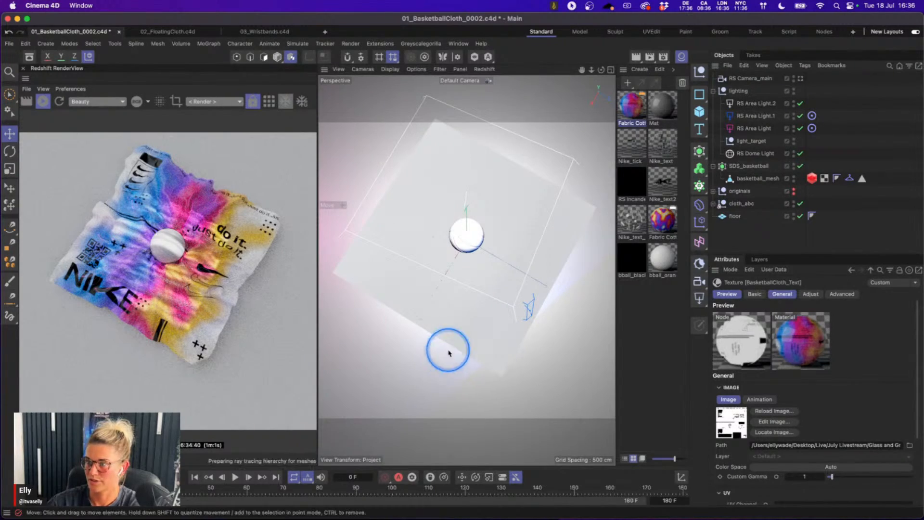
right_click_drag(477, 250, 500, 236, "alt")
left_click_drag(460, 318, 476, 258, "alt")
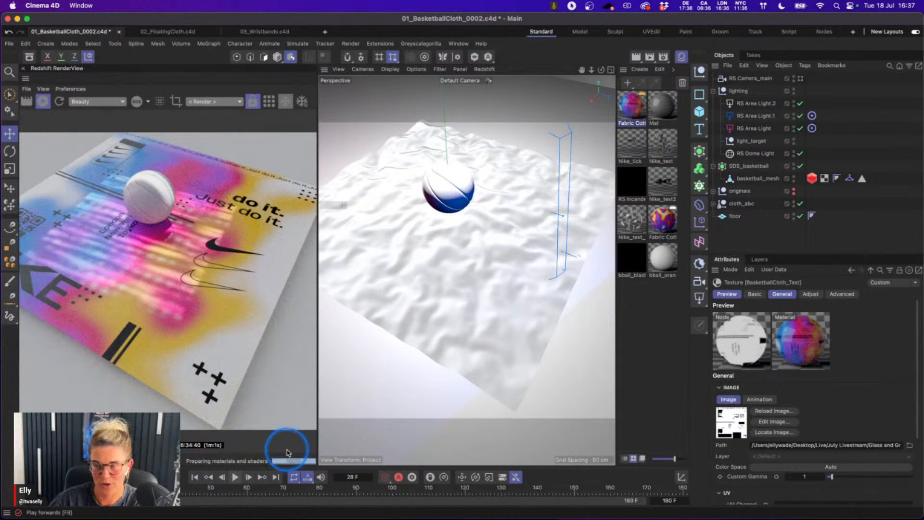
left_click(359, 491)
left_click_drag(359, 491, 363, 489)
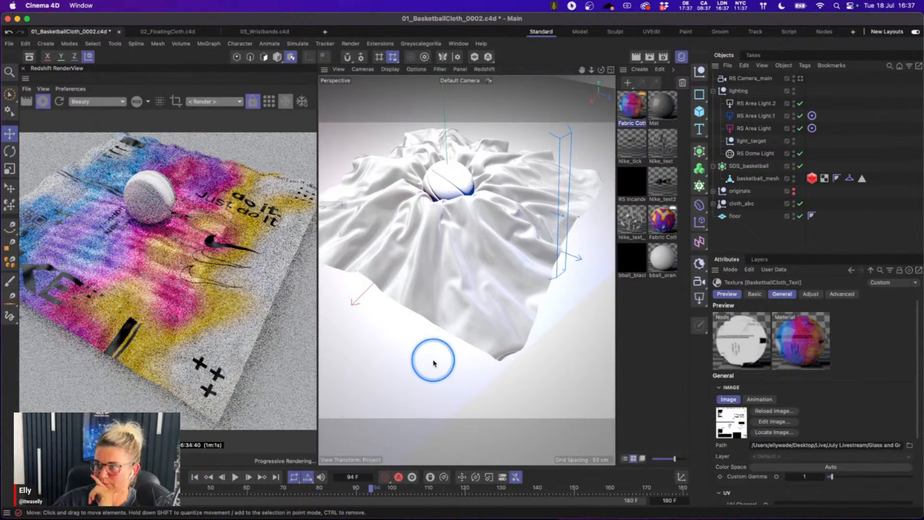
- Check the cloth render through RS Camera_main, and return to the default camera with a higher view of the whole cloth
left_click(800, 78)
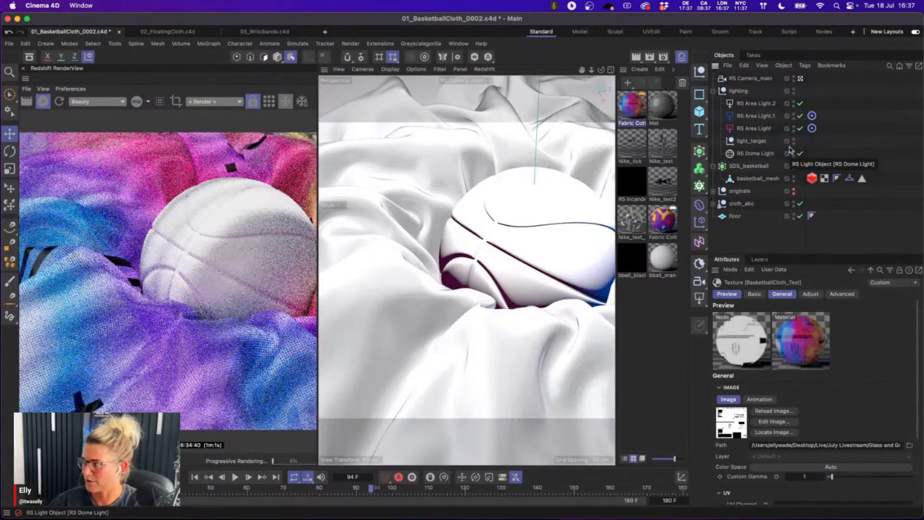
left_click(629, 128)
left_click(800, 79)
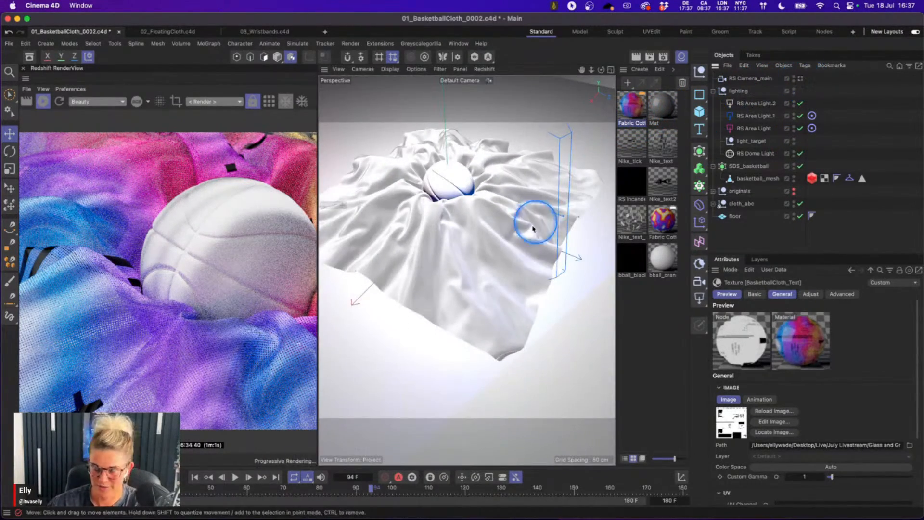
left_click_drag(471, 212, 477, 255, "alt")
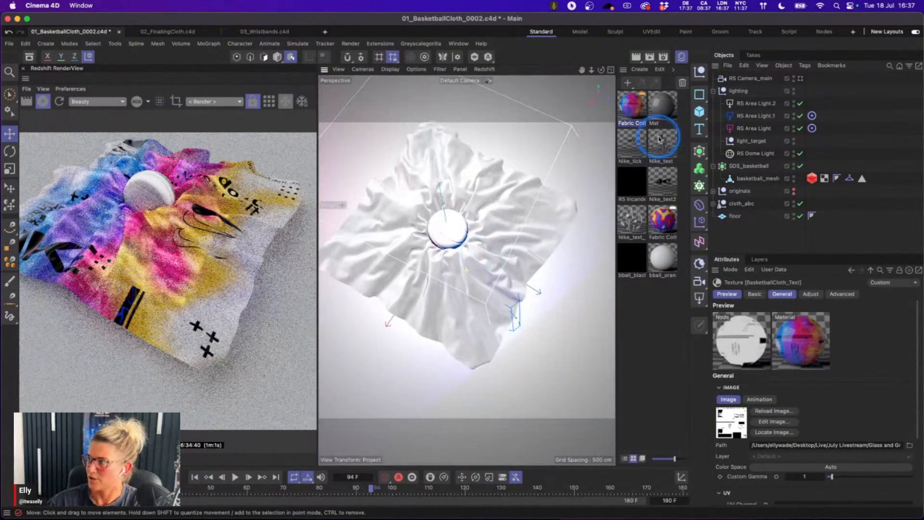
- Reopen the fabric material's nodes with the attributes shown, and try a Remap Scale of 0.5 by 0.5 on the BasketballCloth_Text texture
left_click(640, 115)
double_click(636, 112)
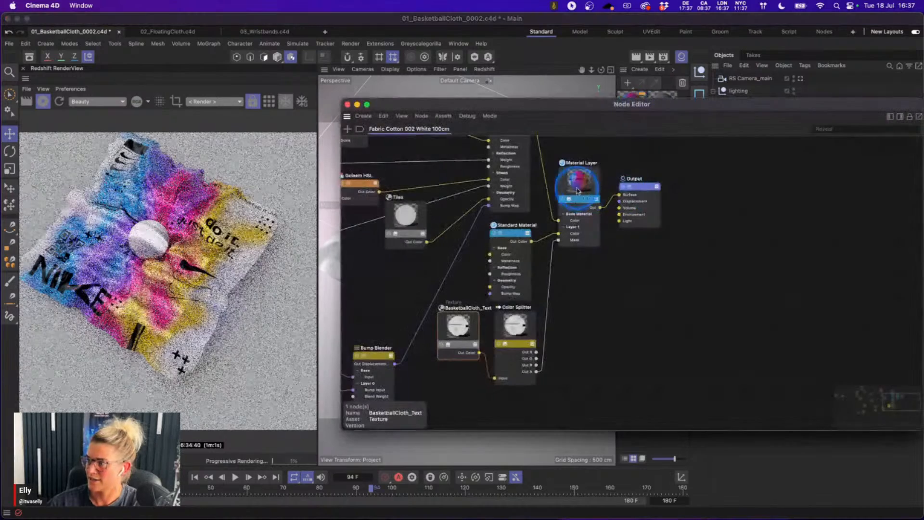
middle_click_drag(624, 166, 629, 226, "alt")
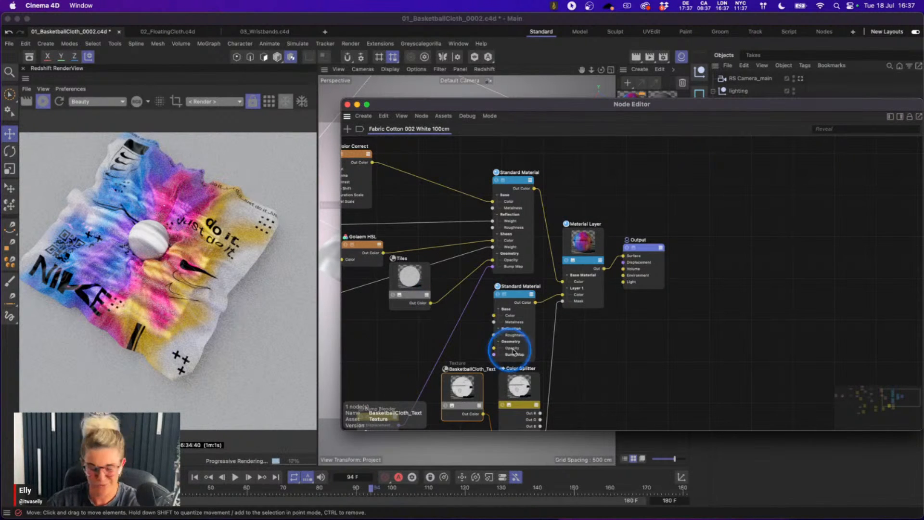
middle_click_drag(571, 330, 594, 266, "alt")
left_click(900, 117)
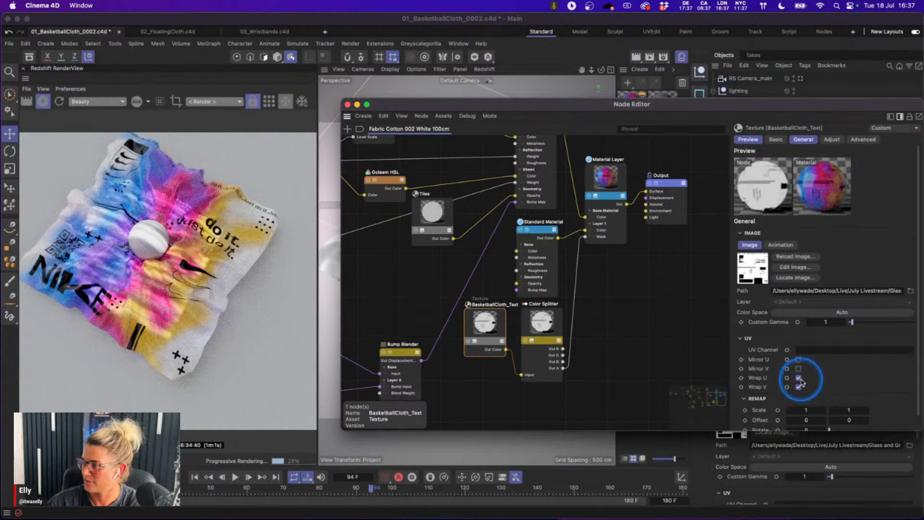
left_click(832, 412)
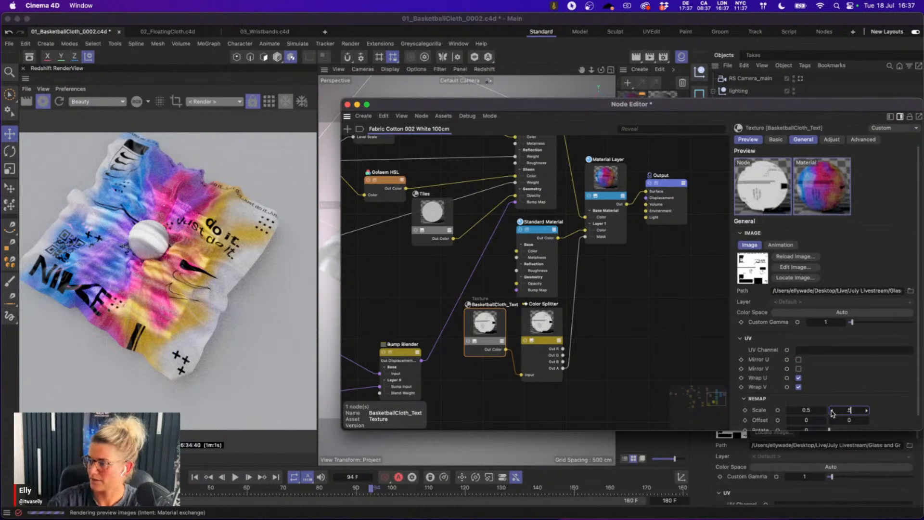
- Set the BasketballCloth_Text texture's Remap Scale to 2 by 2
left_click(807, 410)
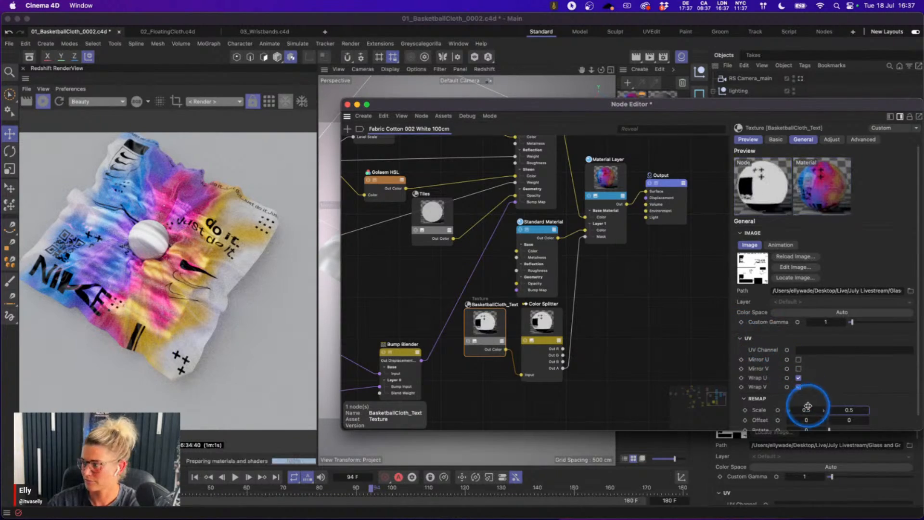
type("2")
key("Tab")
type("2")
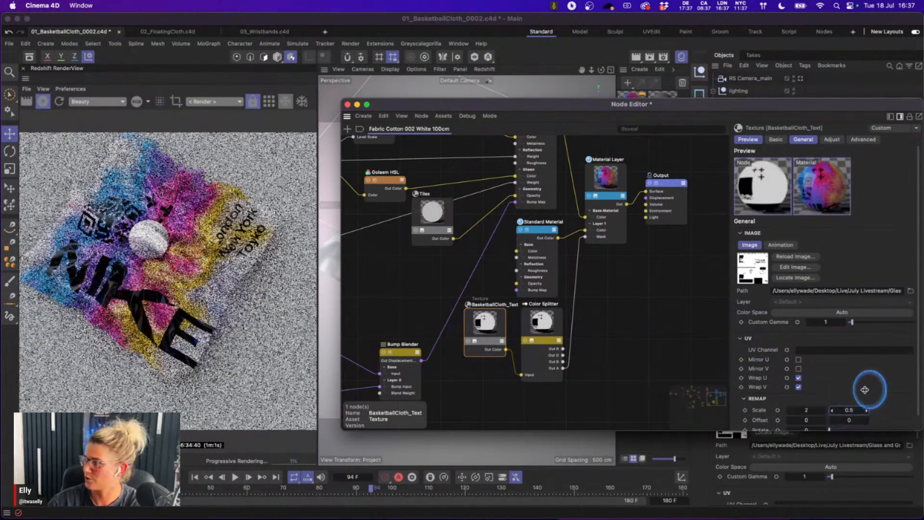
- Try disabling Wrap U and Wrap V on the text texture, and re-enable both options
scroll(909, 356, "down", 1)
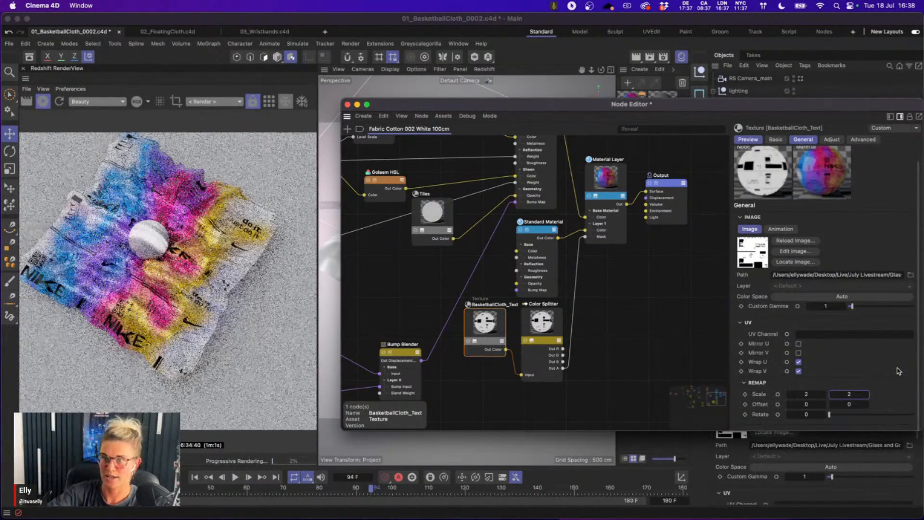
left_click(799, 371)
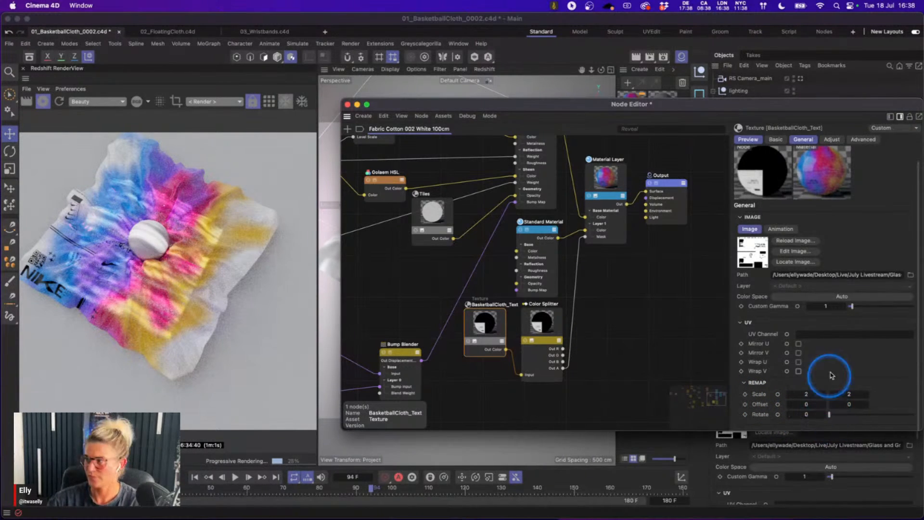
left_click(799, 361)
left_click(798, 371)
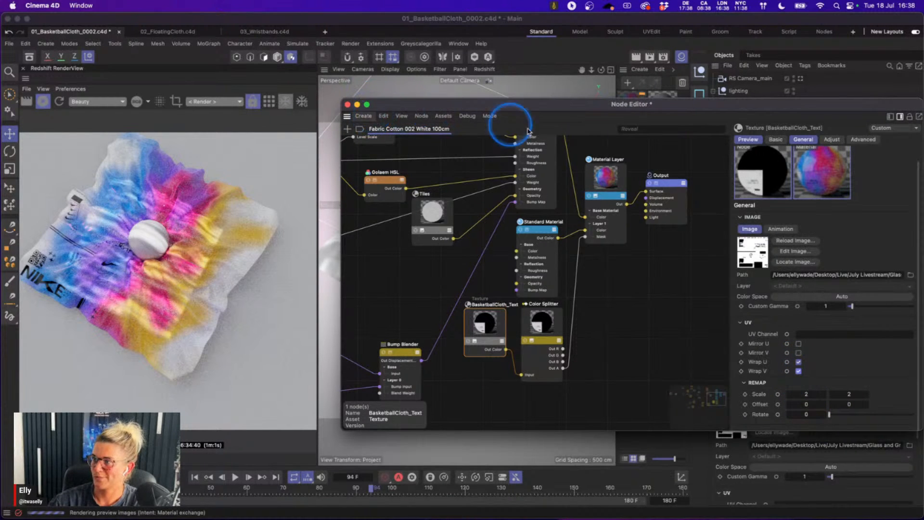
- Connect the fabric Standard Material directly to the Output's Surface, bypassing the Material Layer, and make the Node Editor window smaller
middle_click_drag(595, 166, 584, 220)
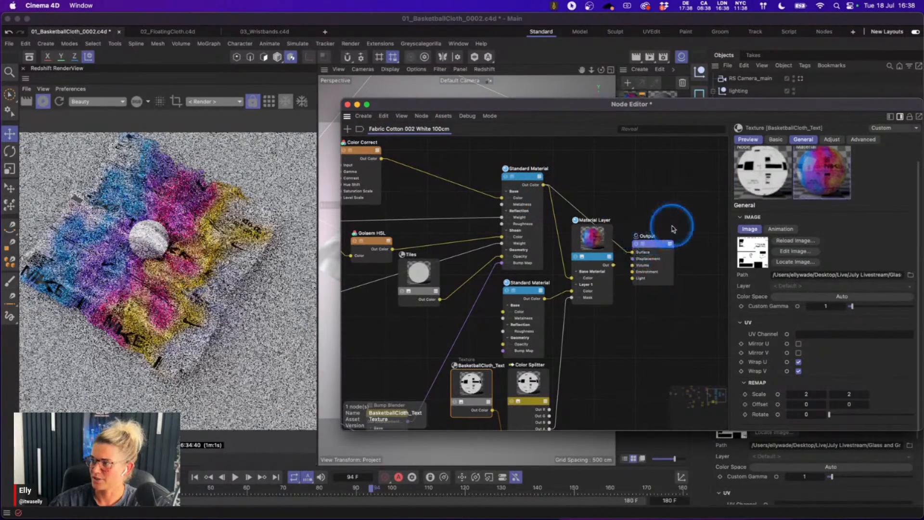
left_click(603, 298)
left_click_drag(592, 105, 468, 157)
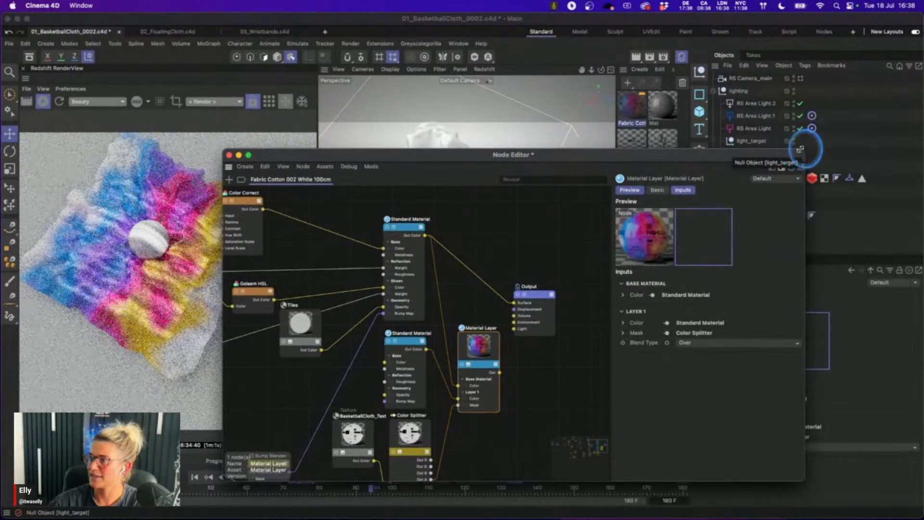
left_click_drag(807, 147, 705, 169)
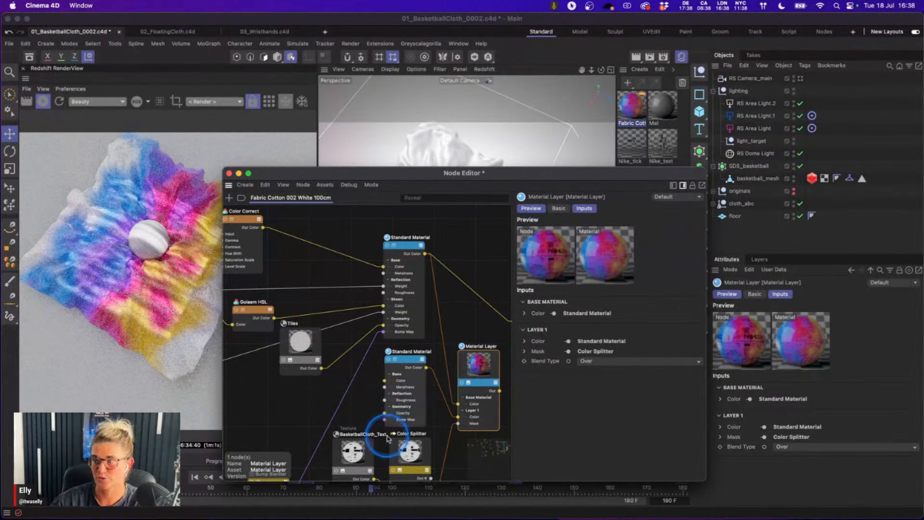
left_click(353, 450)
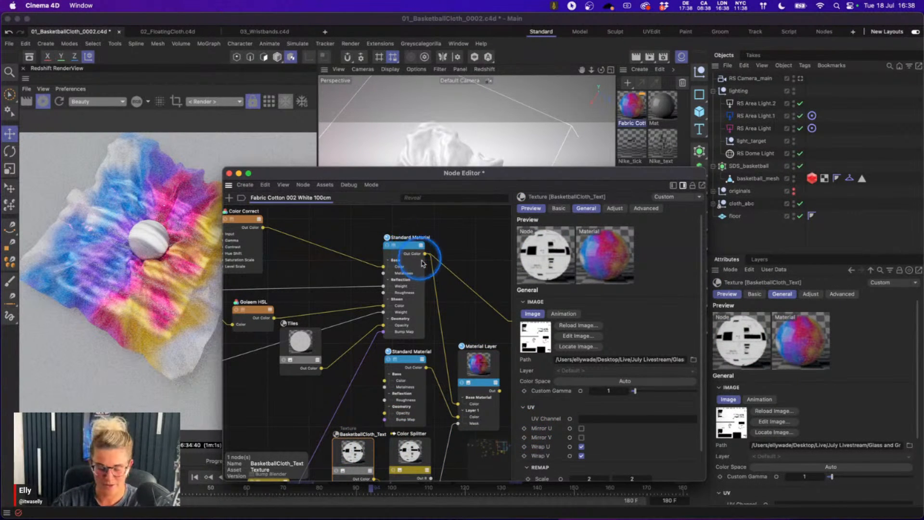
left_click_drag(563, 173, 428, 161)
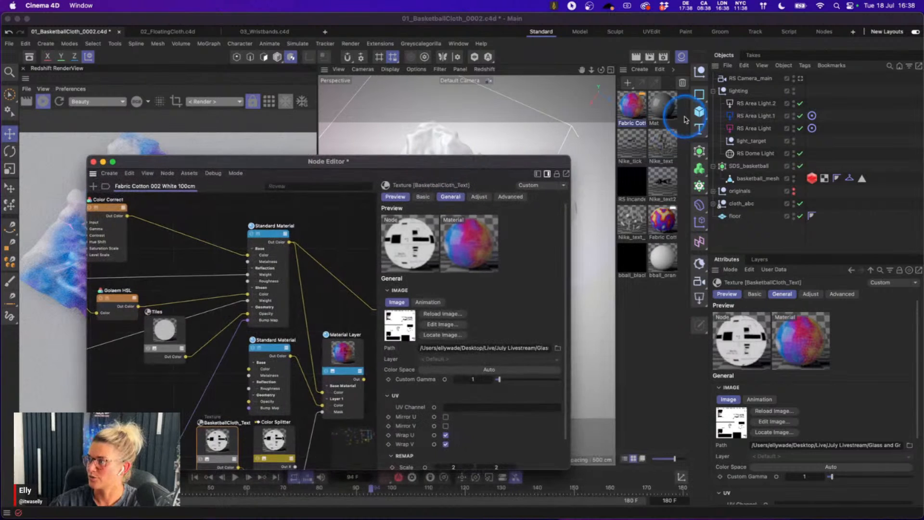
- Copy the BasketballCloth_Text texture and Color Splitter nodes from the fabric material into the Mat material's node graph
double_click(672, 113)
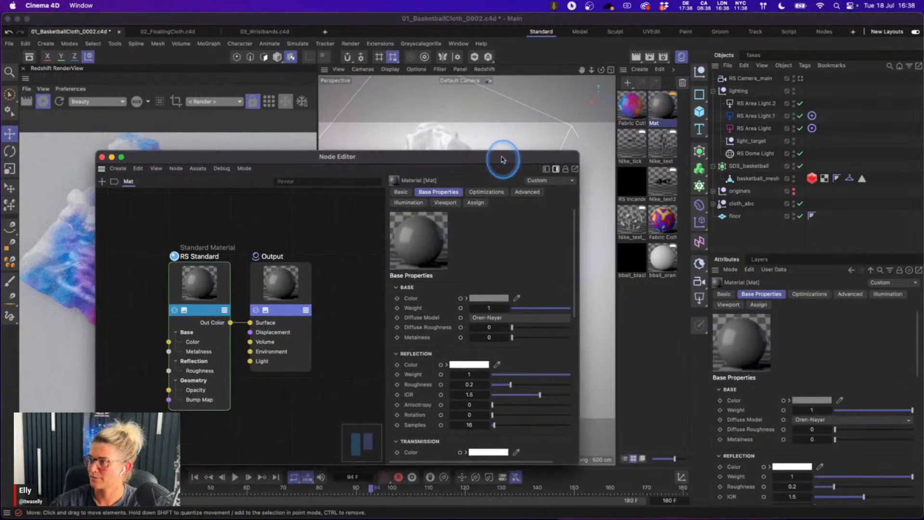
left_click(643, 111)
middle_click_drag(241, 393, 233, 341)
left_click_drag(341, 423, 233, 393)
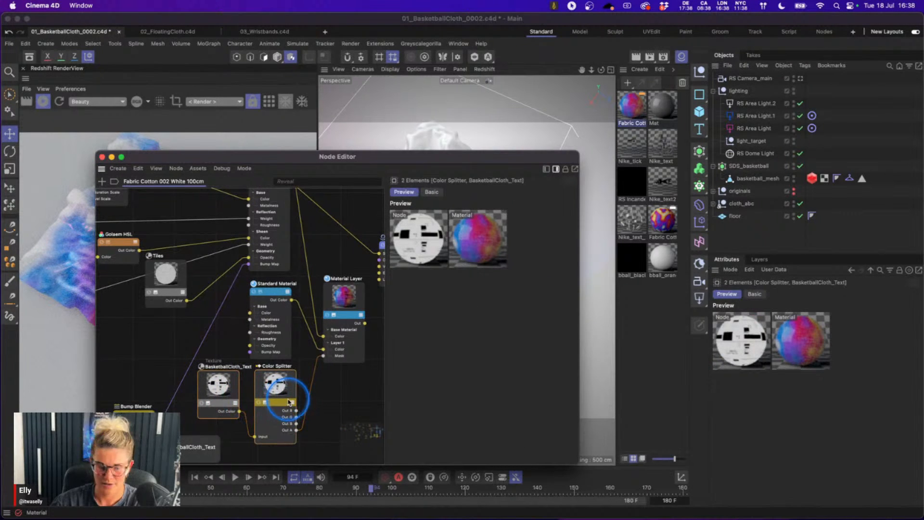
key("super+c")
left_click(662, 107)
key("super+v")
- Place the pasted nodes before RS Standard and connect the Color Splitter's Out A to RS Standard's Opacity
left_click_drag(255, 309, 119, 272)
key("h")
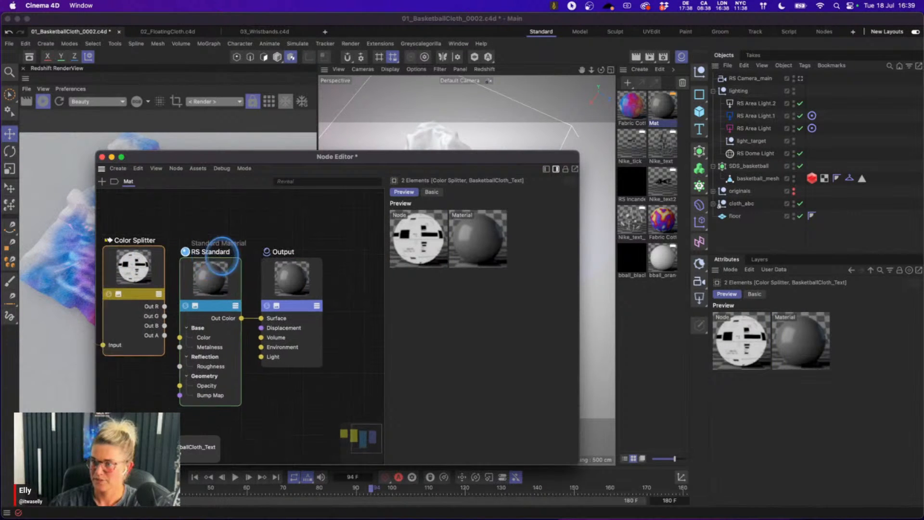
left_click_drag(215, 310, 265, 340)
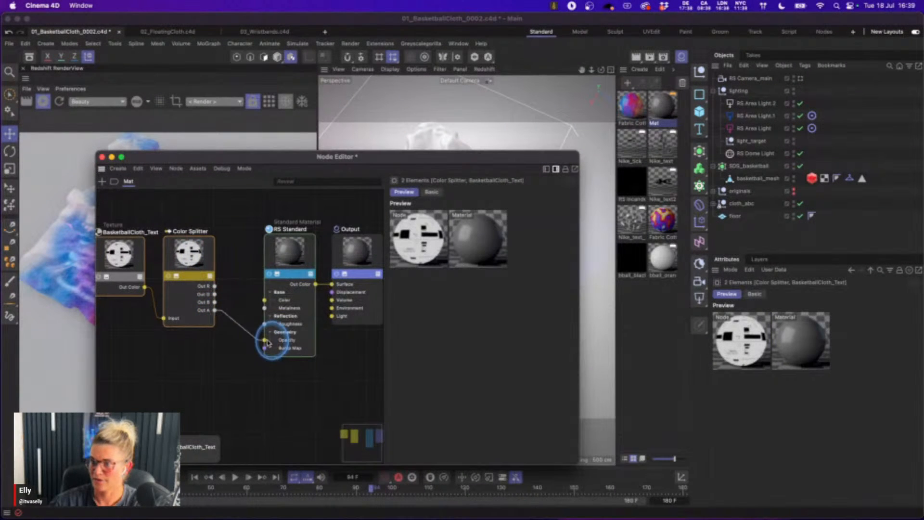
- Set RS Standard's base Color to black and Reflection Roughness to 0 in Mat, and close the Node Editor
left_click(285, 263)
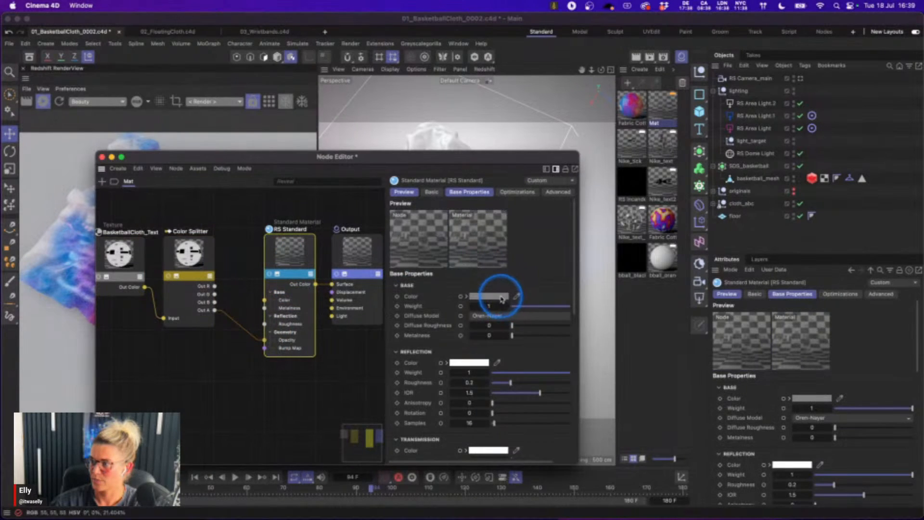
left_click(495, 295)
left_click_drag(540, 412, 511, 408)
left_click(392, 306)
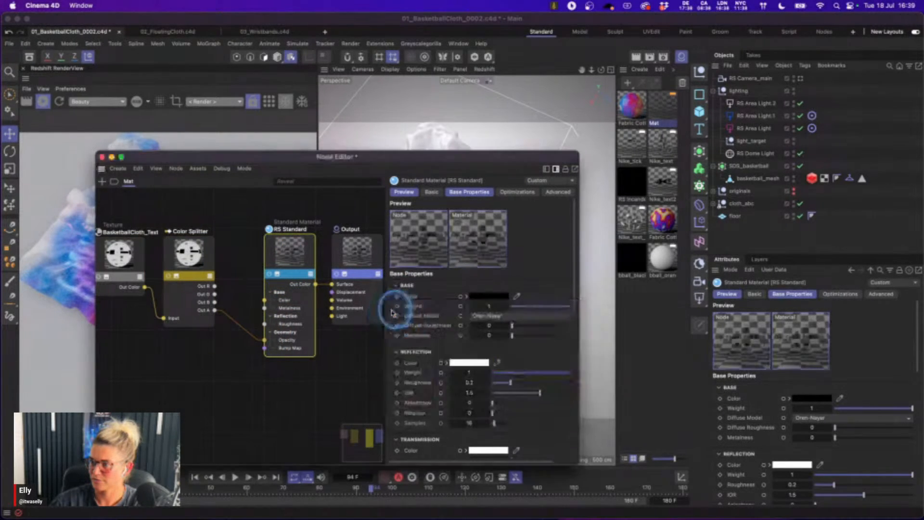
left_click(101, 157)
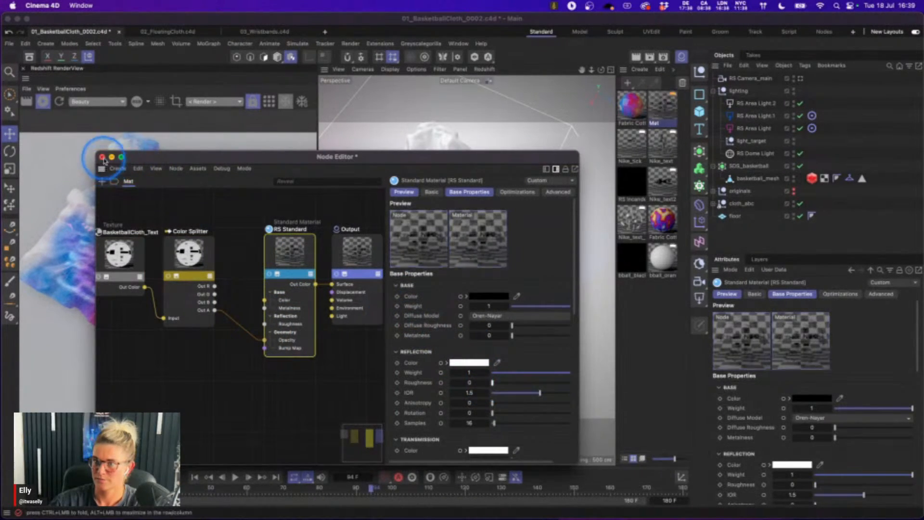
- Apply the Mat text material to the cloth over its fabric material and select the Mat tag on Plane under cloth_abc
left_click_drag(665, 112, 469, 188)
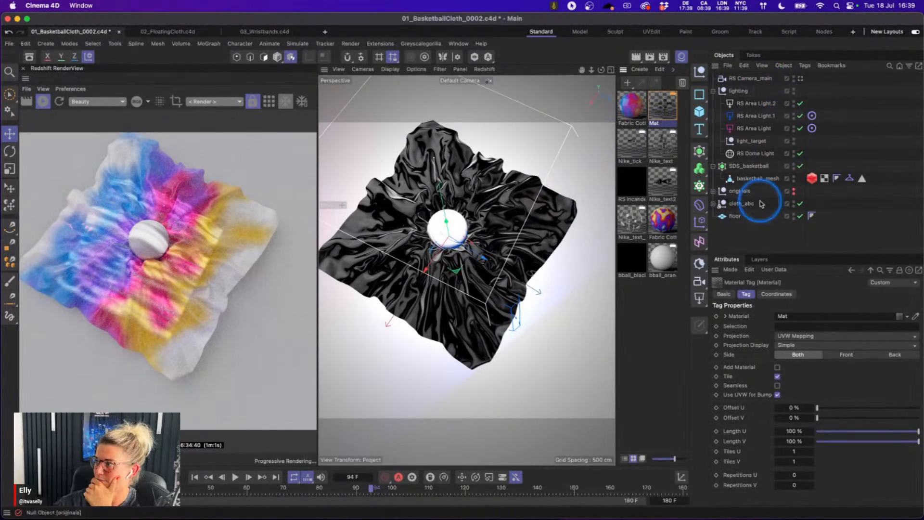
left_click(713, 204)
left_click(862, 217)
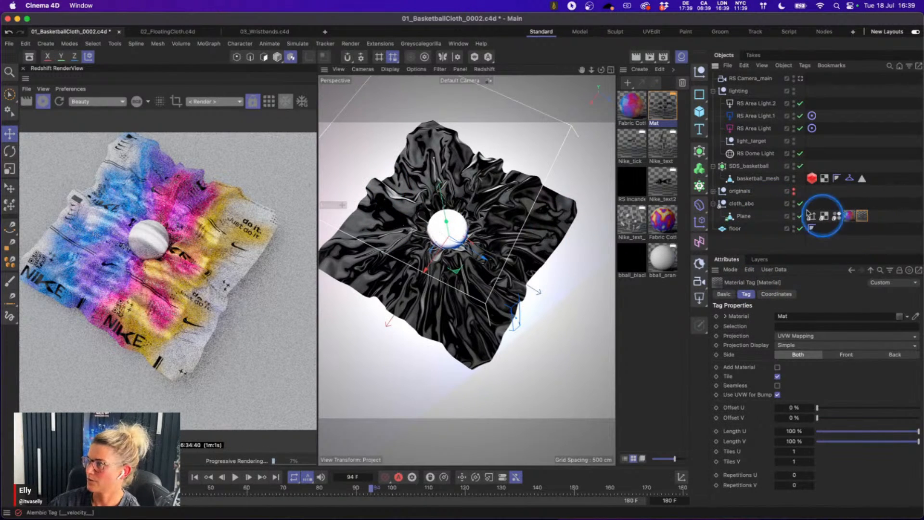
- Set both UV remap Scale values of Mat's BasketballCloth_Text texture node to 1 and close the Node Editor
double_click(666, 112)
left_click(509, 246)
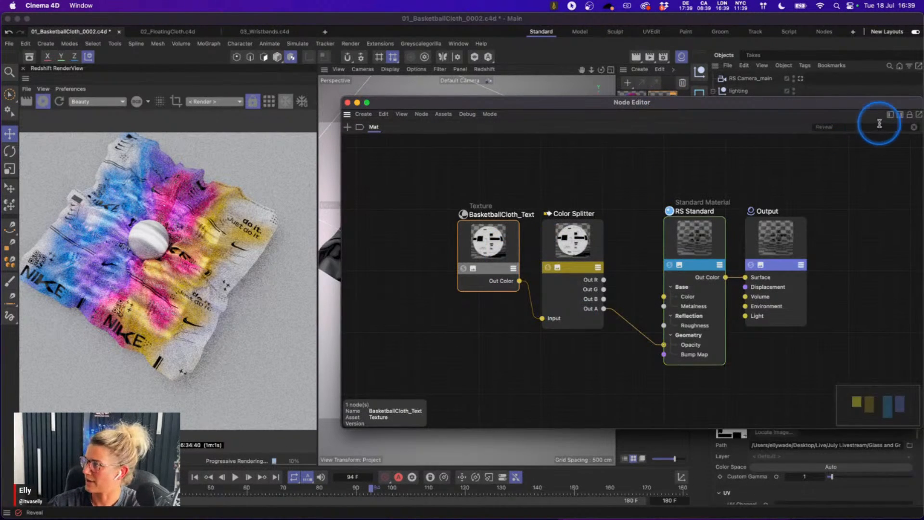
left_click(899, 115)
left_click(813, 408)
left_click(846, 408)
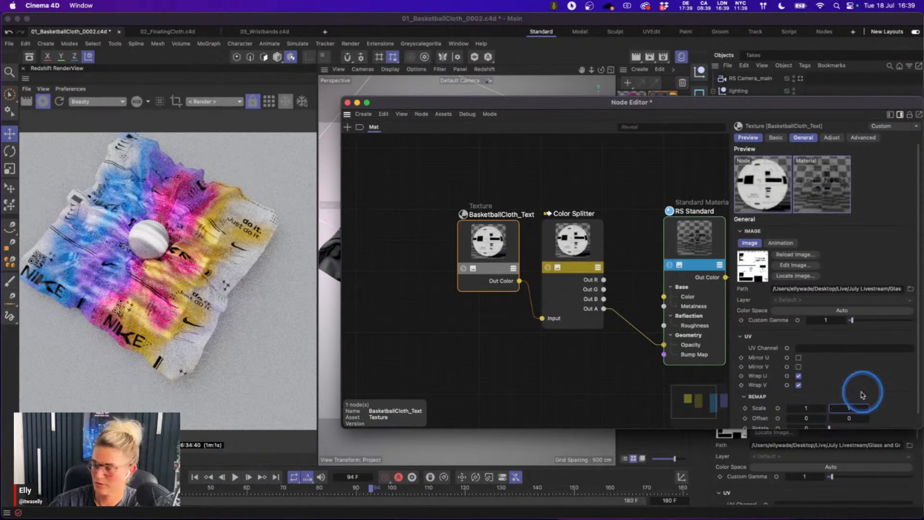
left_click(347, 102)
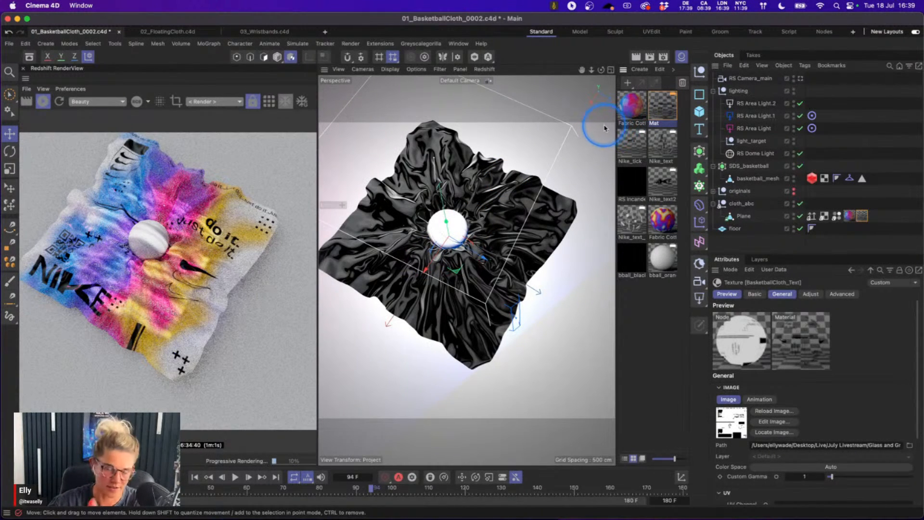
- Set Length U to 58% and Length V to 51% on Plane's Mat material tag
left_click(861, 216)
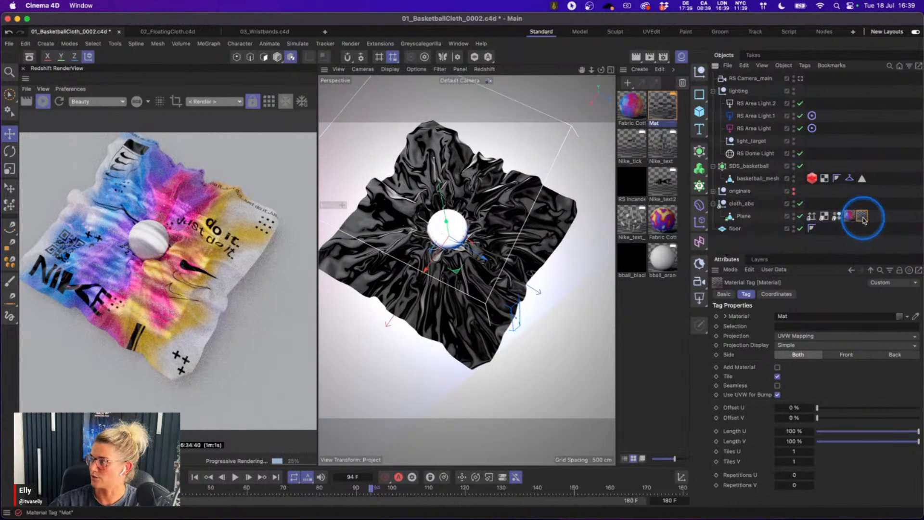
left_click(796, 451)
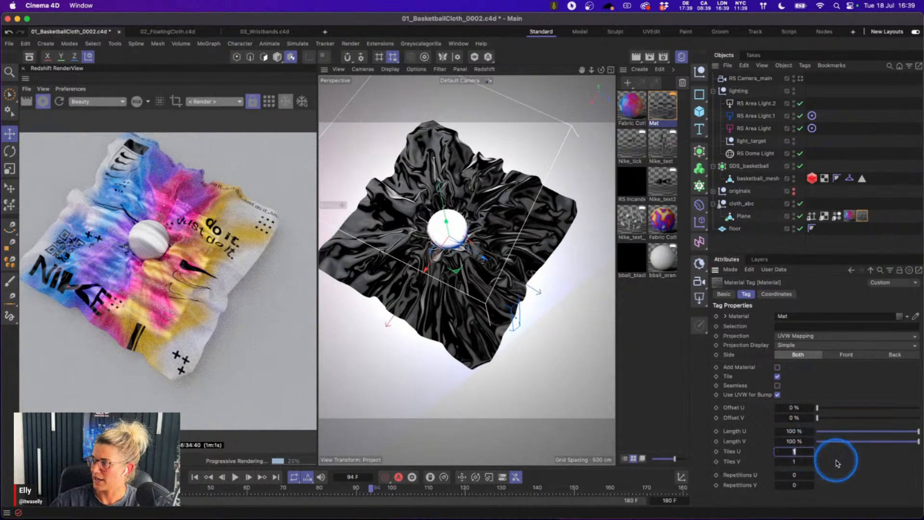
left_click(883, 431)
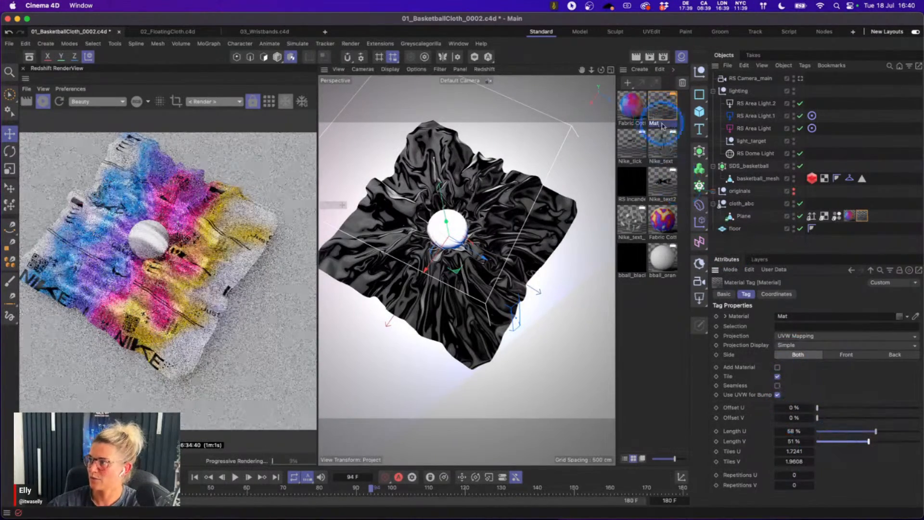
- Turn off Wrap U and Wrap V on Mat's BasketballCloth_Text texture node and close the Node Editor
double_click(662, 107)
left_click(489, 281)
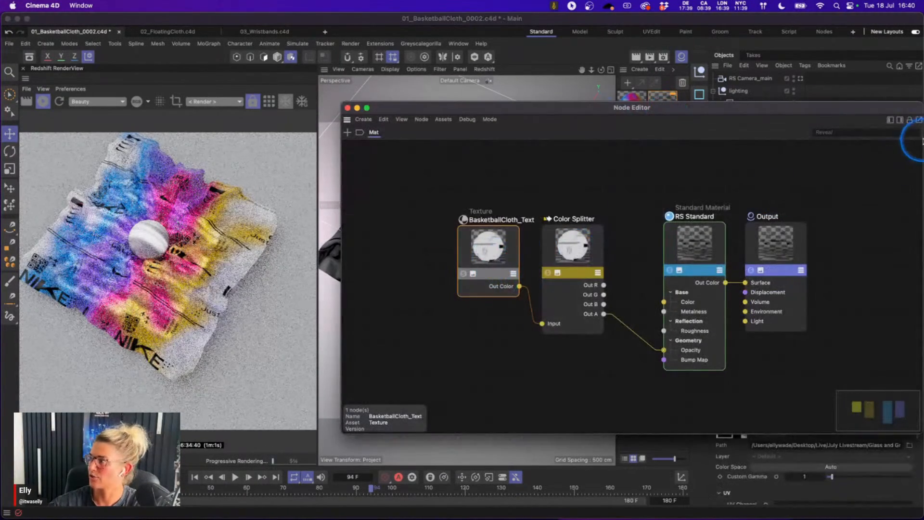
left_click(899, 119)
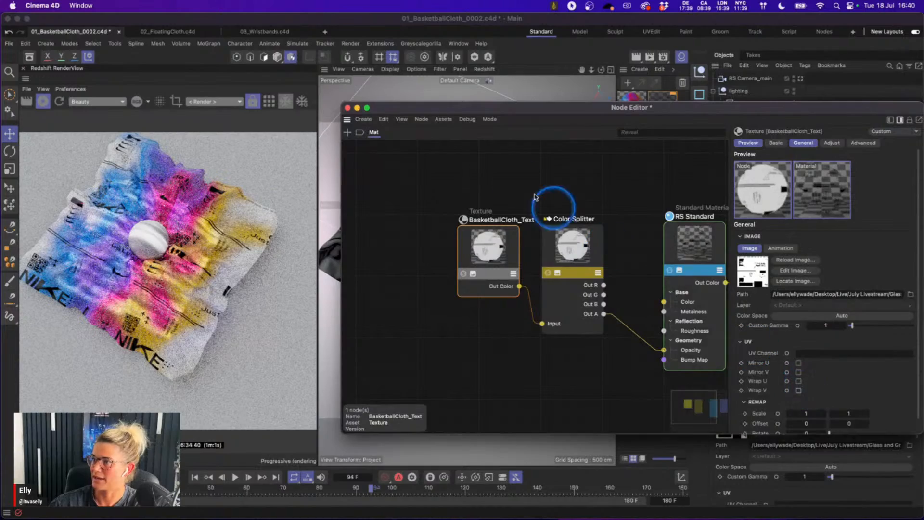
left_click(347, 108)
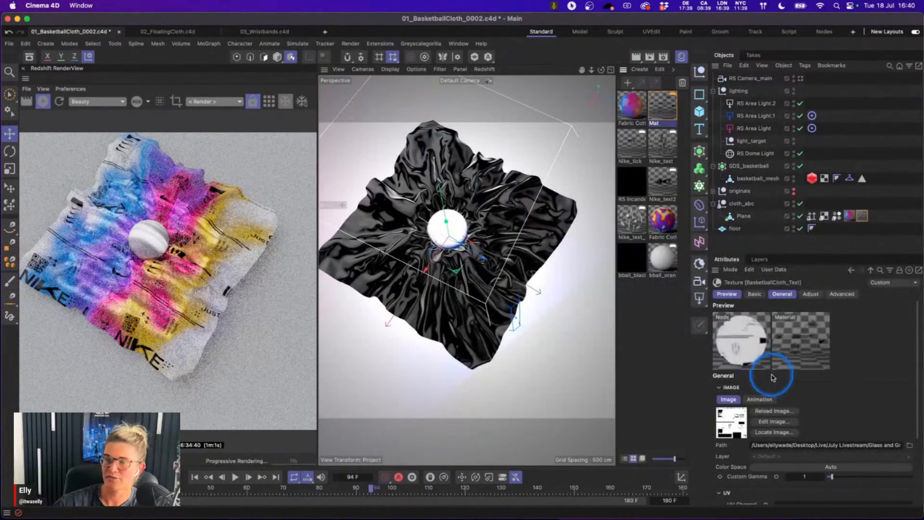
- Set Offset U to 19% and Offset V to 63% on Plane's Mat material tag
left_click(862, 215)
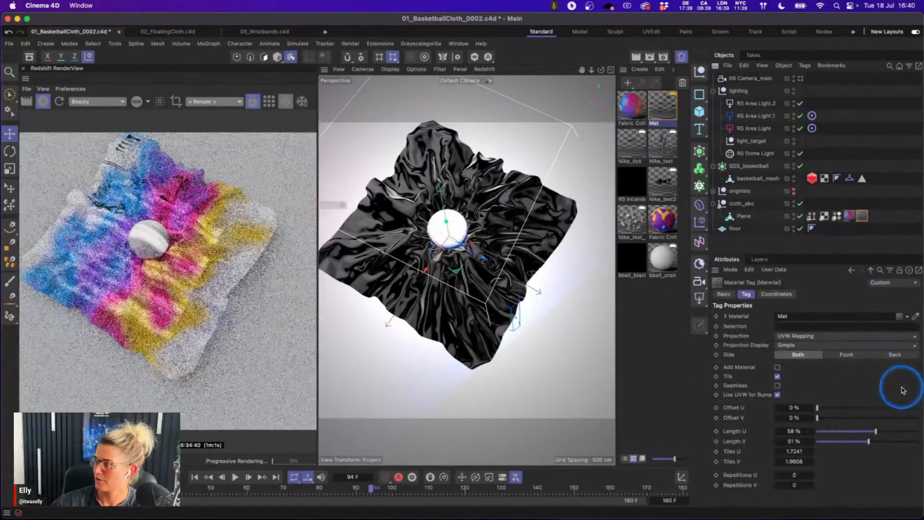
left_click_drag(817, 408, 830, 410)
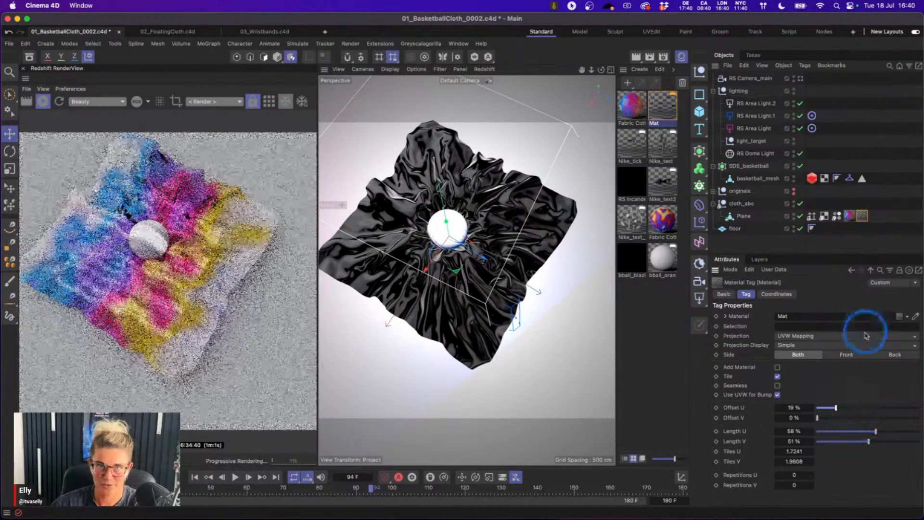
left_click(881, 418)
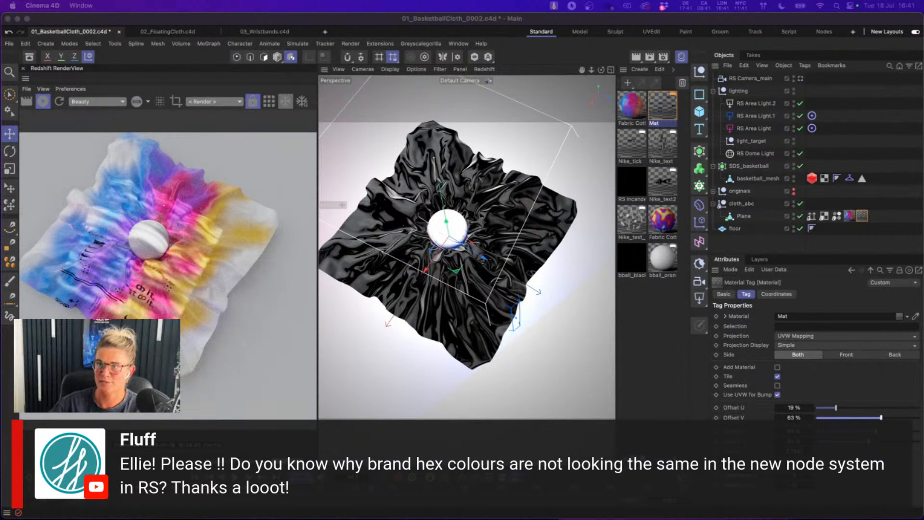
- Stop the live render and bring up Color Management in the advanced Redshift Globals of the render settings
left_click(42, 100)
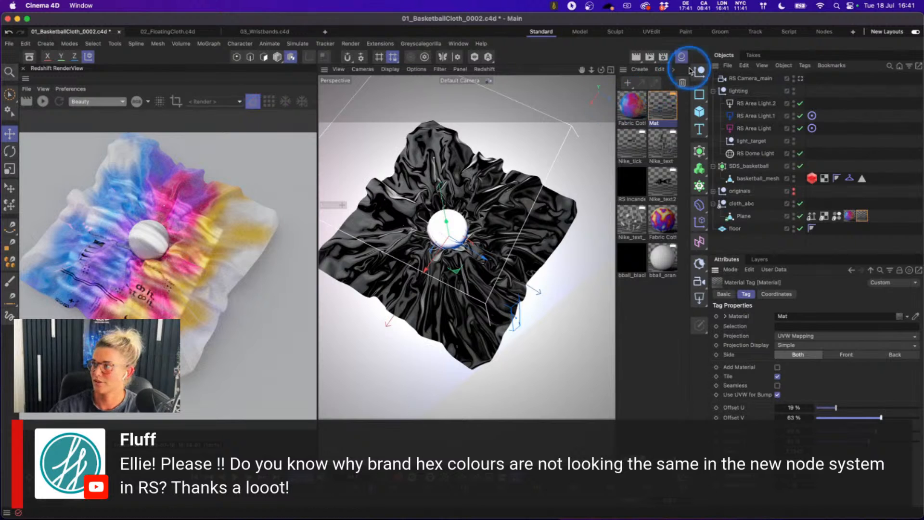
left_click(663, 57)
left_click_drag(691, 52, 422, 66)
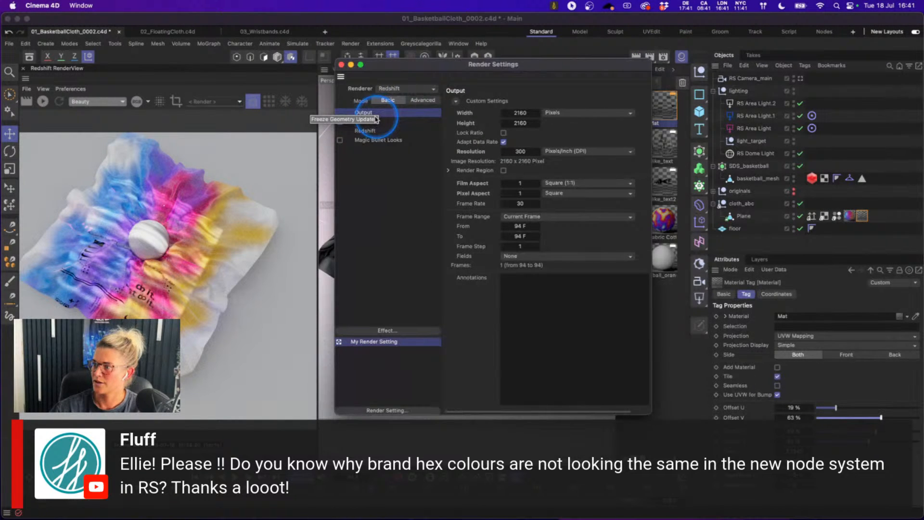
left_click(364, 131)
scroll(645, 268, "down", 3)
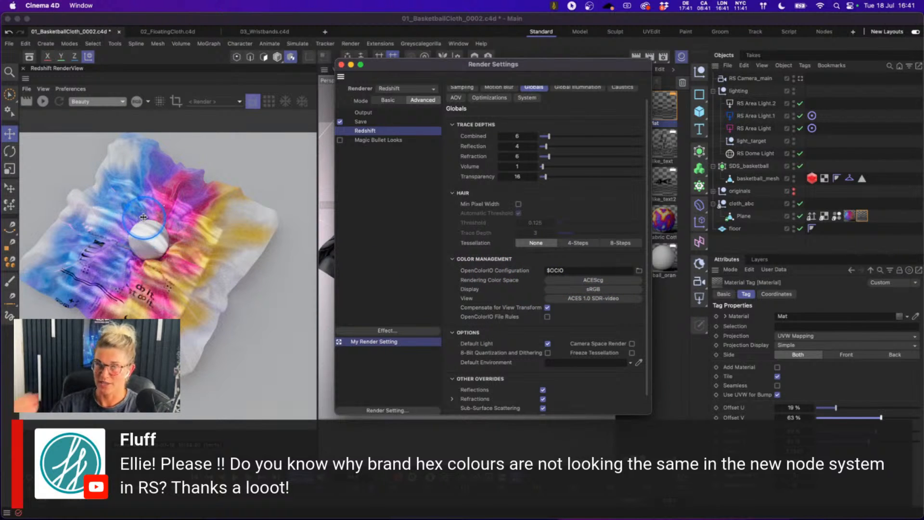
- Examine the working-space choices for Rendering Color Space, including scene-linear Rec.709-sRGB, and close Render Settings without choosing one
left_click(561, 280)
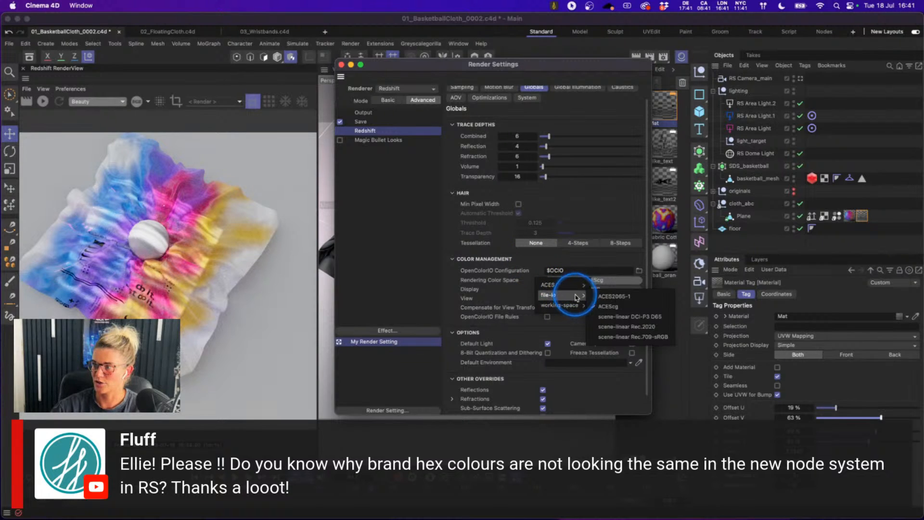
mouse_move(578, 307)
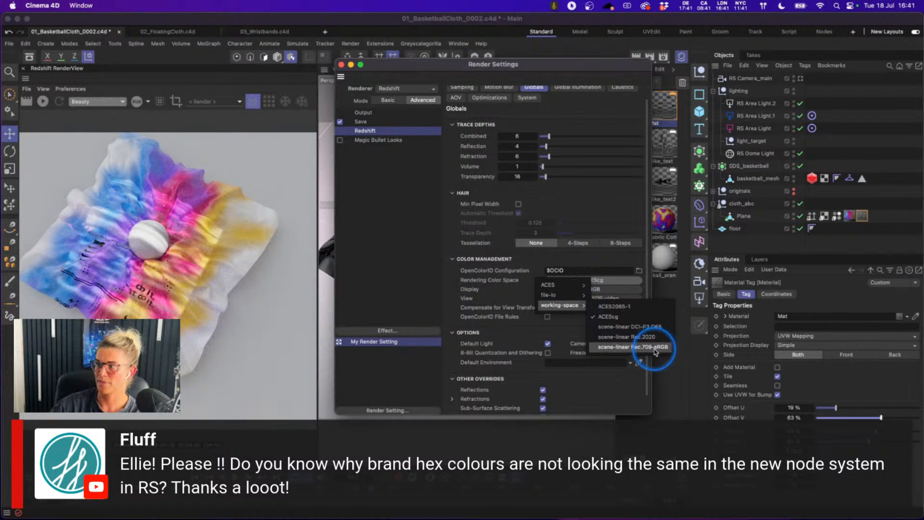
left_click(417, 262)
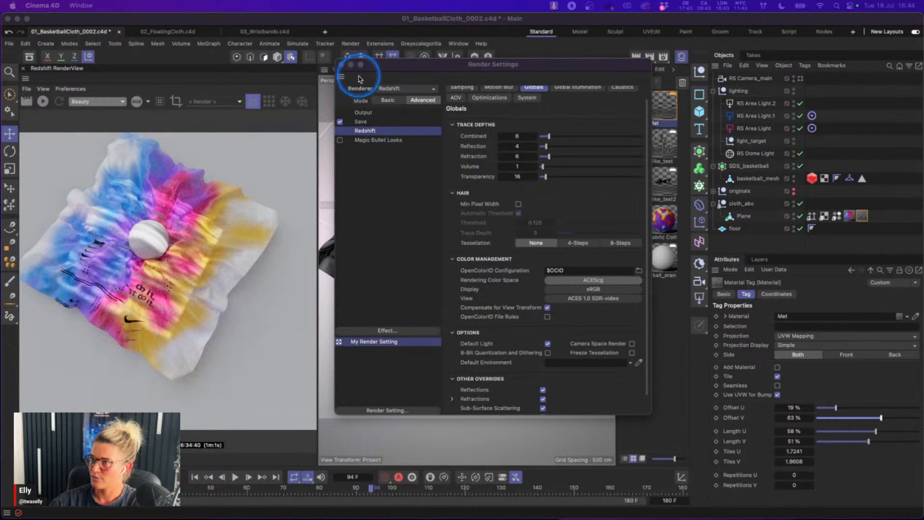
left_click(341, 65)
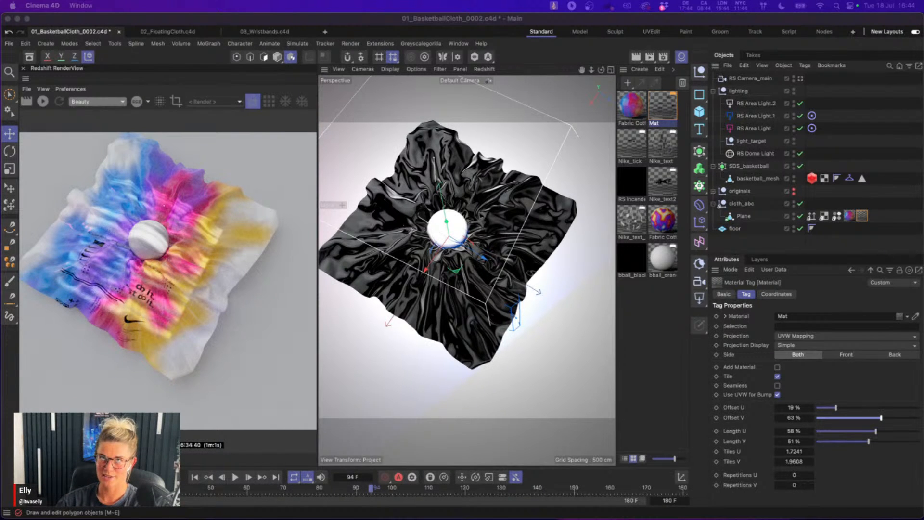
- Restart the live render, create a new standard material and apply it to Plane in place of the existing cloth materials
left_click(48, 109)
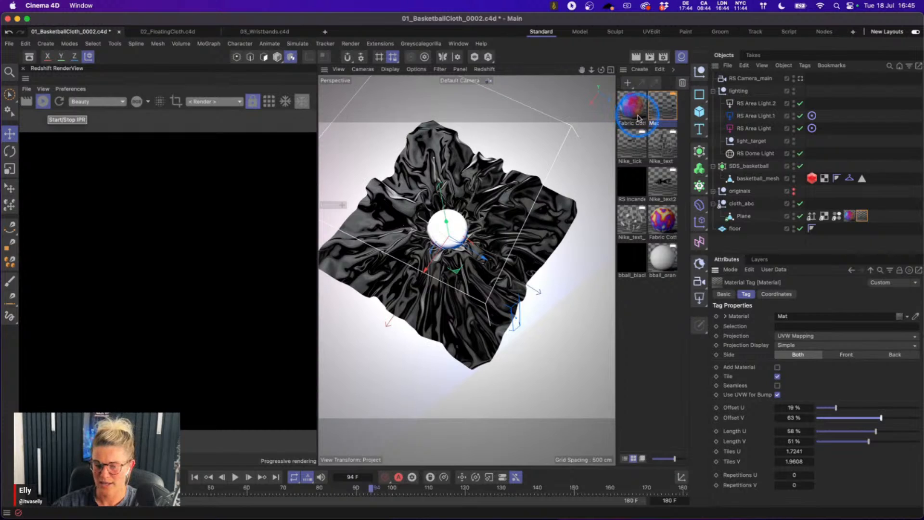
double_click(655, 302)
left_click_drag(631, 106, 864, 219)
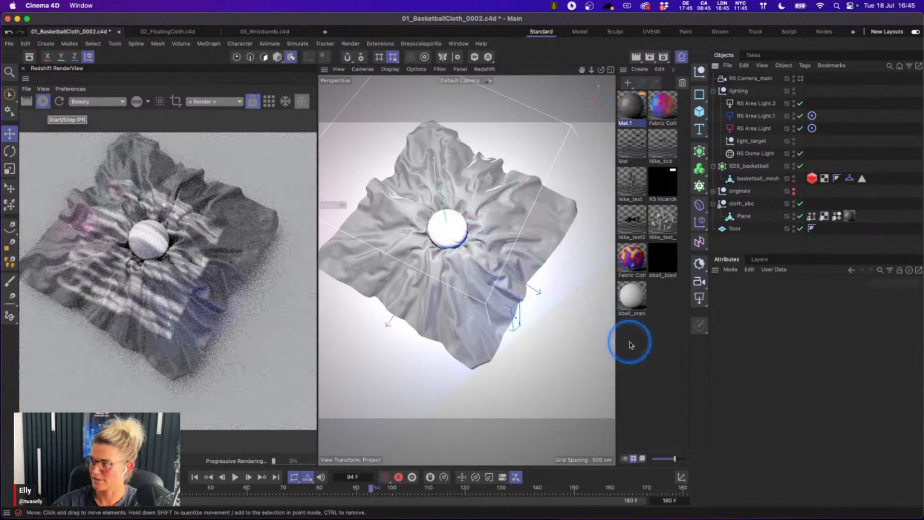
- Add a Maxon Noise node to Mat.1's graph and place it before the RS Standard node
middle_click_drag(450, 265, 451, 274, "alt")
scroll(452, 273, "up", 4)
double_click(637, 108)
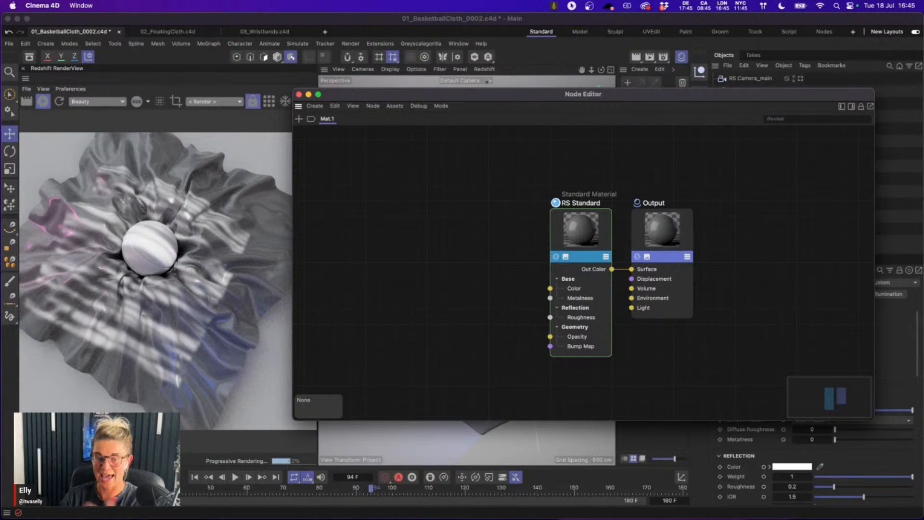
double_click(400, 227)
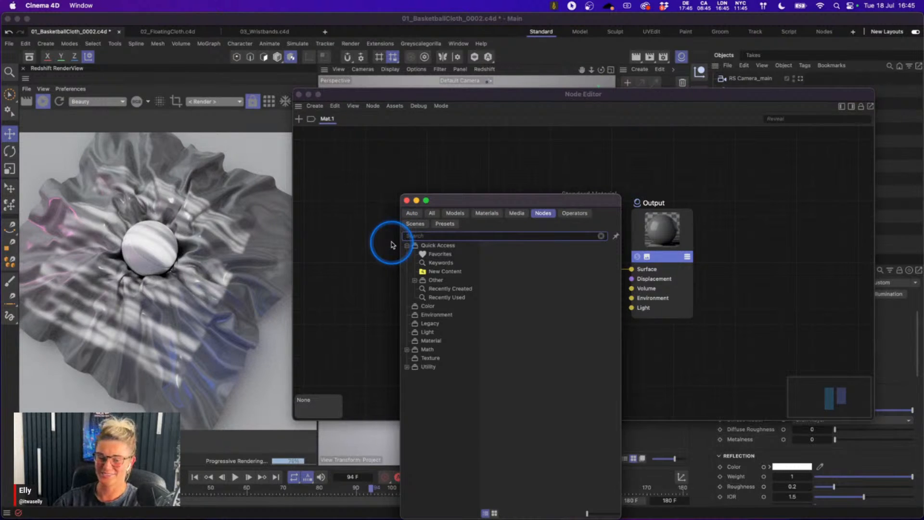
type("mu")
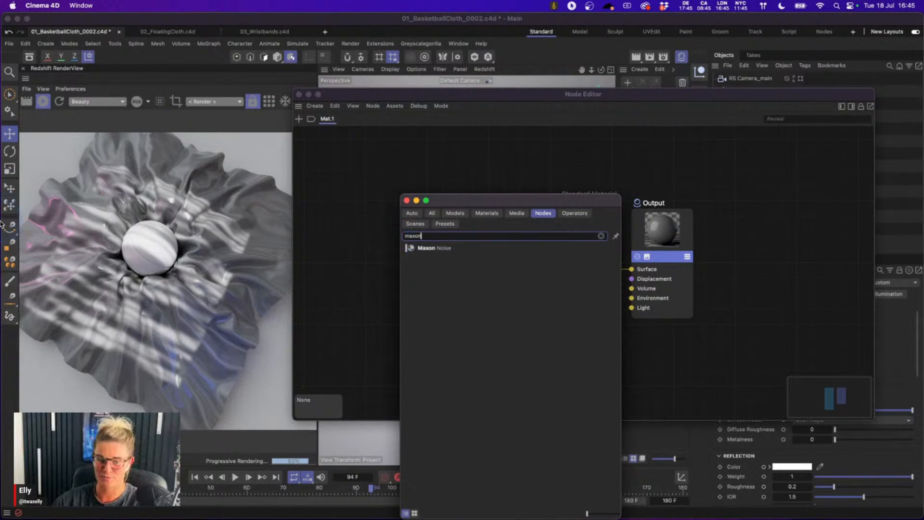
mouse_move(426, 247)
left_mouse_down()
mouse_move(391, 264)
mouse_move(393, 240)
mouse_move(415, 242)
left_mouse_up()
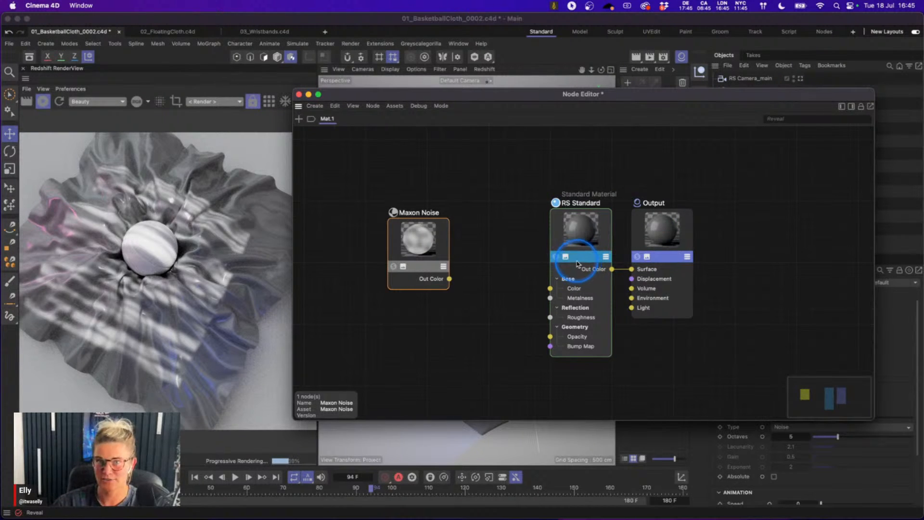
left_click_drag(419, 244, 412, 244)
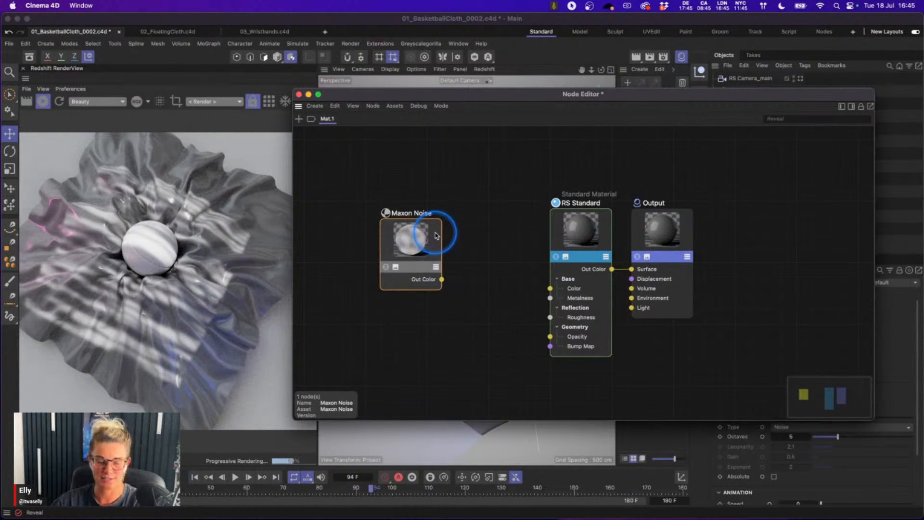
- Show the Maxon Noise attributes in the Node Editor and solo the node so the live render previews it
middle_click_drag(463, 244, 447, 247)
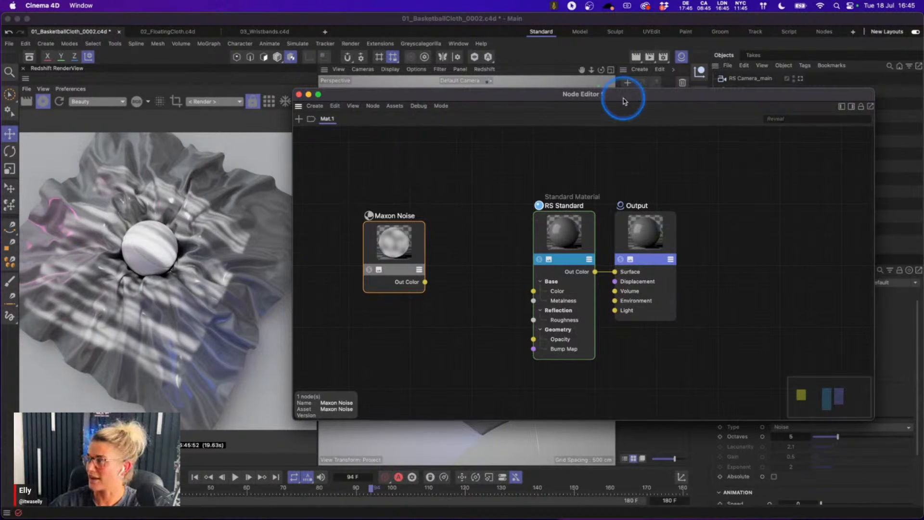
left_click(851, 105)
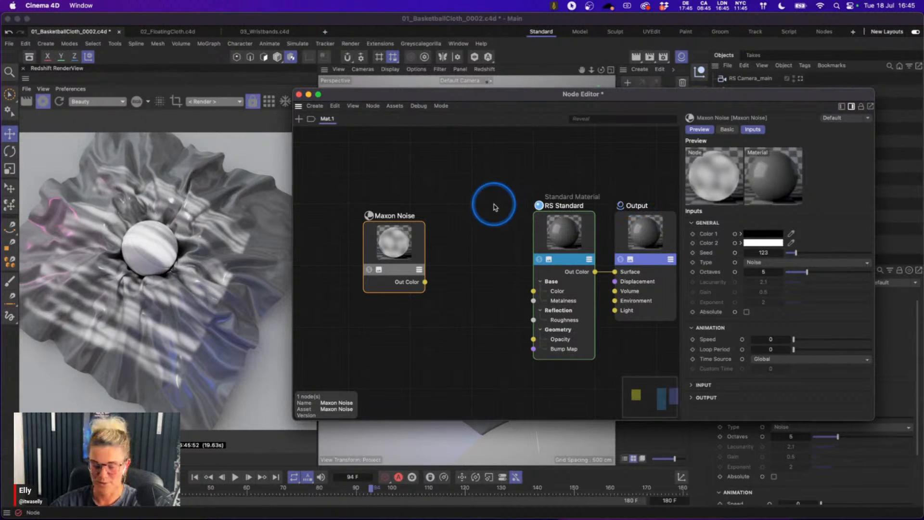
middle_click_drag(514, 196, 463, 192)
left_click_drag(354, 248, 376, 231)
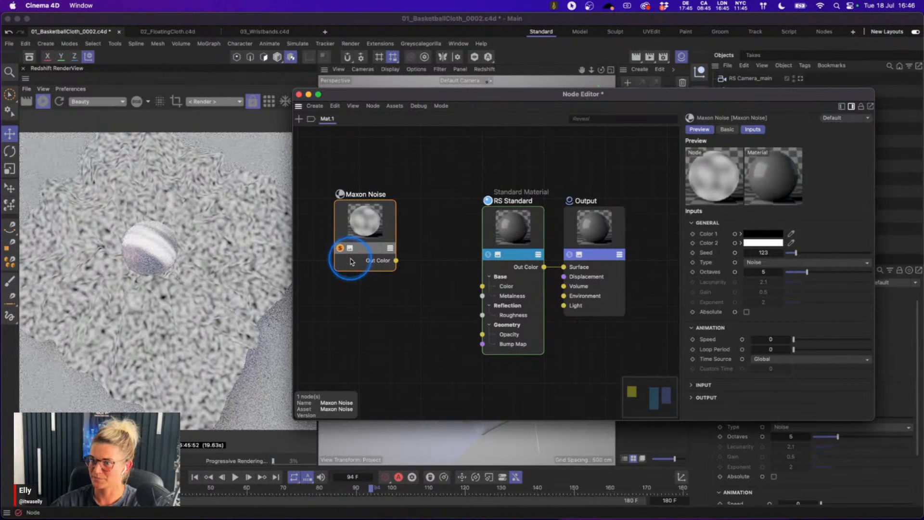
- Set the Maxon Noise Overall Scale to about 3.82 and increase its output Contrast
left_click(785, 261)
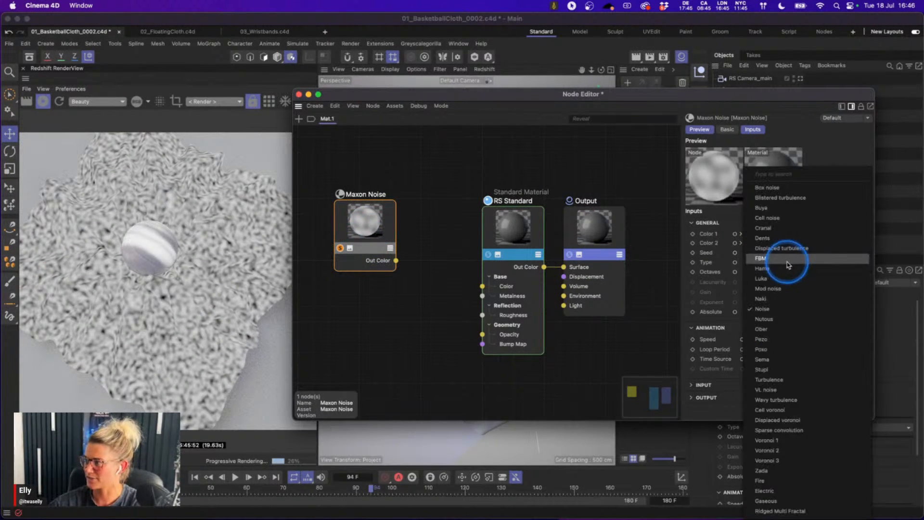
left_click(676, 276)
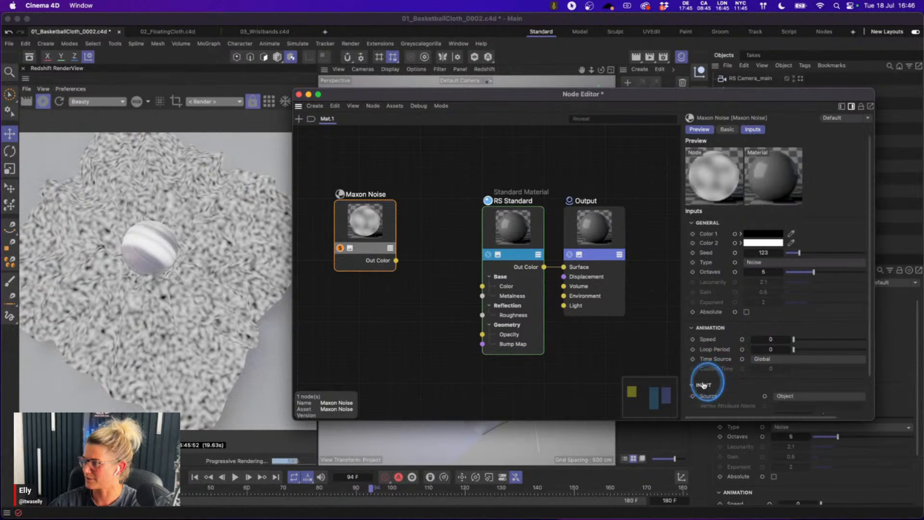
scroll(866, 368, "down", 2)
scroll(868, 373, "down", 1)
left_click_drag(822, 372, 846, 375)
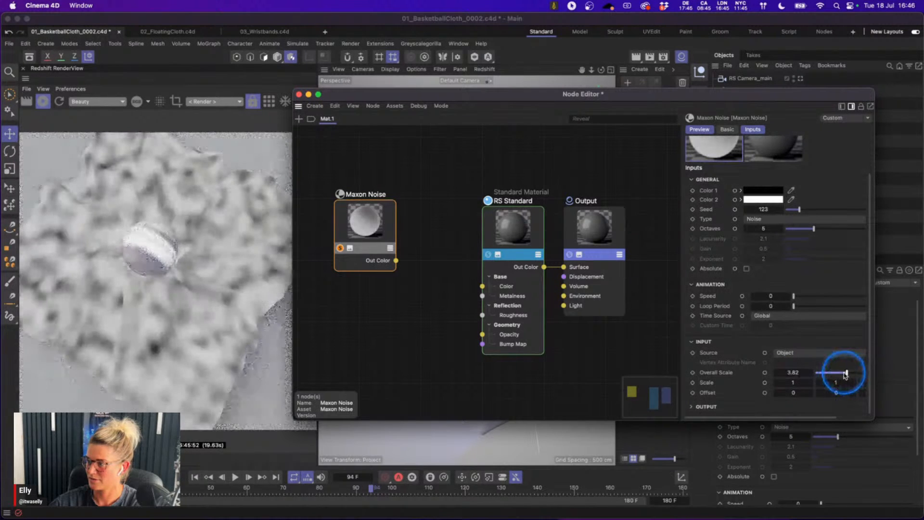
left_click(707, 407)
scroll(860, 401, "down", 3)
mouse_move(859, 406)
left_mouse_down()
mouse_move(845, 407)
mouse_move(861, 409)
left_mouse_up()
- Change the Maxon Noise type to Ober and set its Overall Scale to 5
left_click(772, 171)
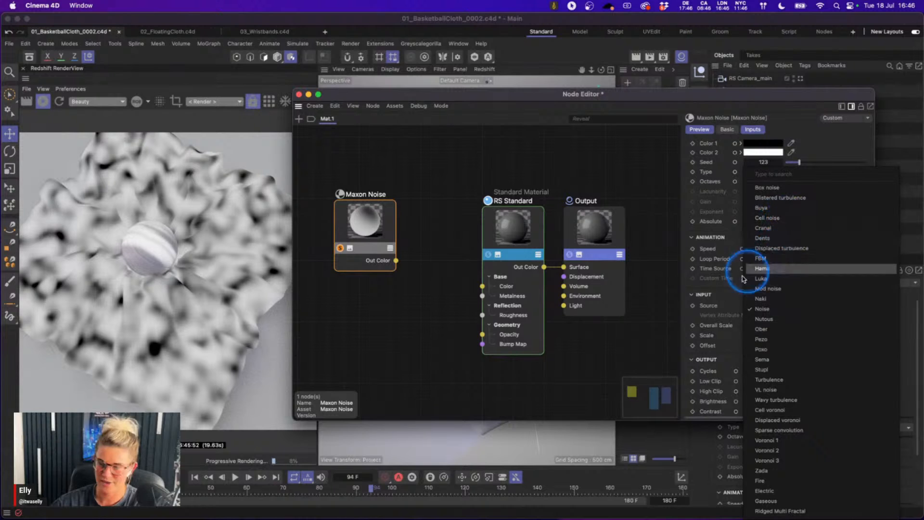
left_click(778, 330)
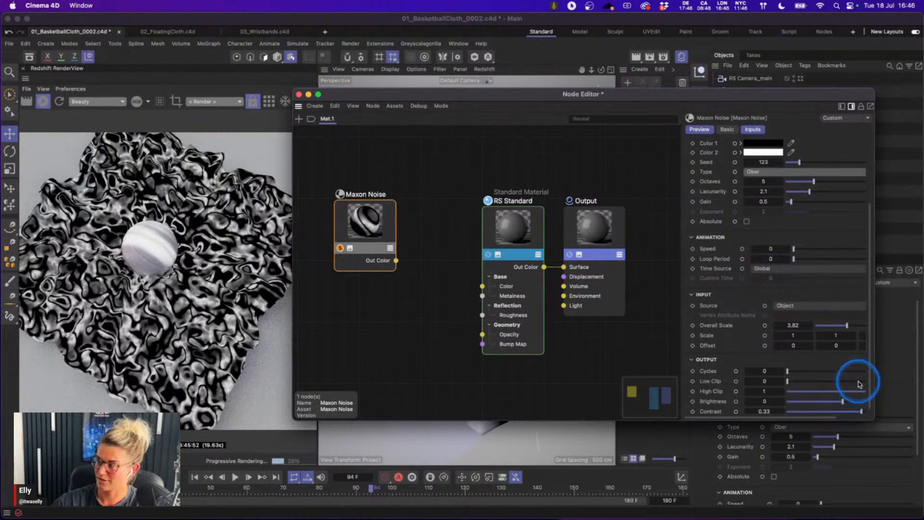
scroll(865, 393, "down", 1)
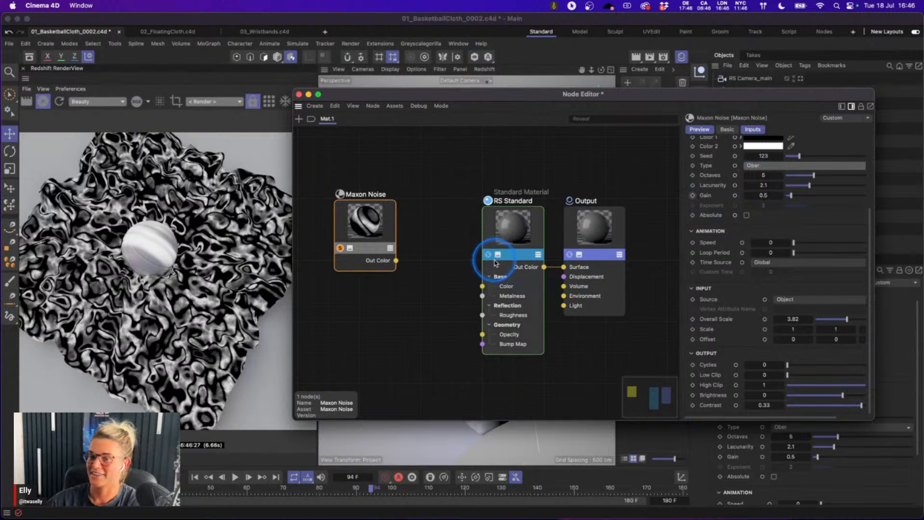
double_click(795, 319)
type("5")
key("Return")
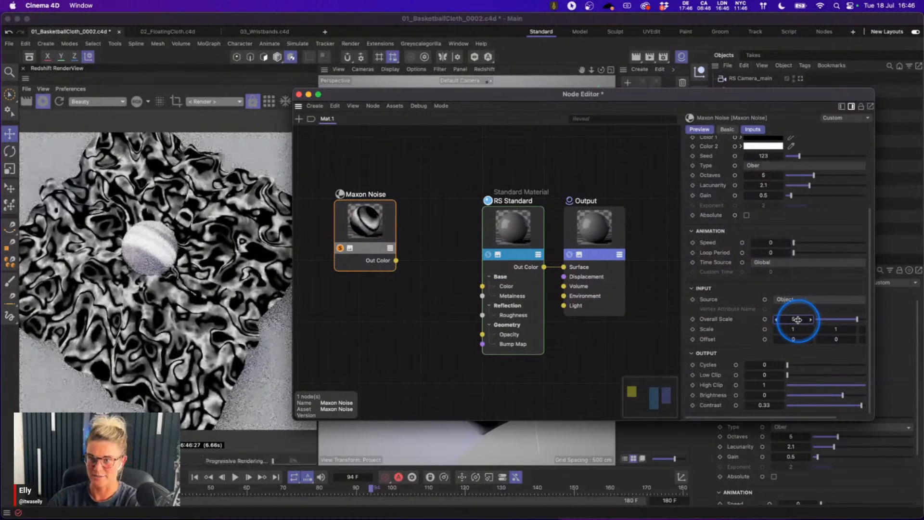
- Switch the Maxon Noise node's noise type to Naki
left_click(414, 233)
middle_click_drag(409, 222, 379, 234)
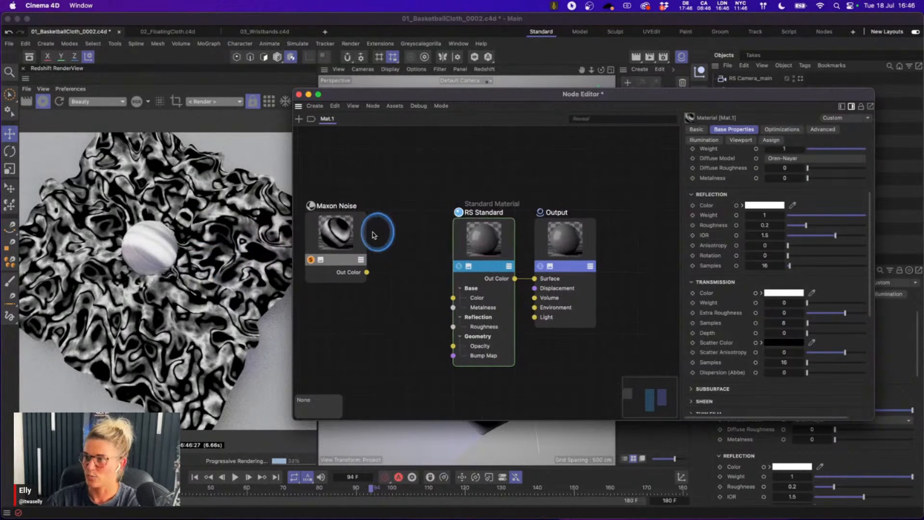
left_click(354, 204)
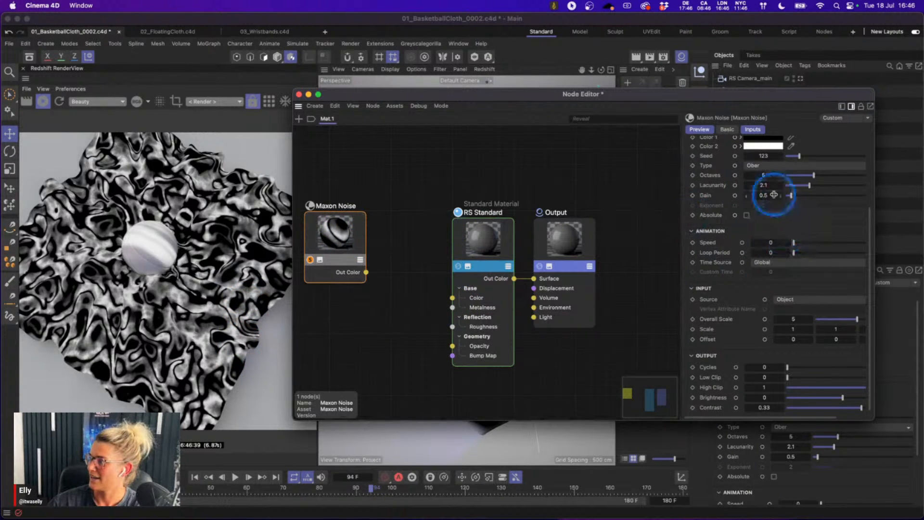
left_click(769, 165)
left_click(776, 299)
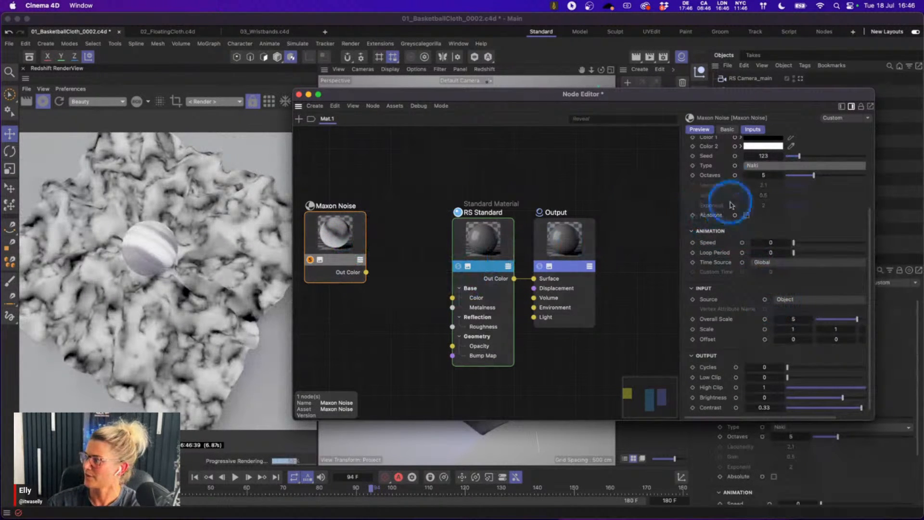
- Set the noise animation Speed to 0.79 and Loop Period to 0.75, and play the timeline to frame 102
left_click_drag(713, 251, 801, 250)
left_click(800, 252)
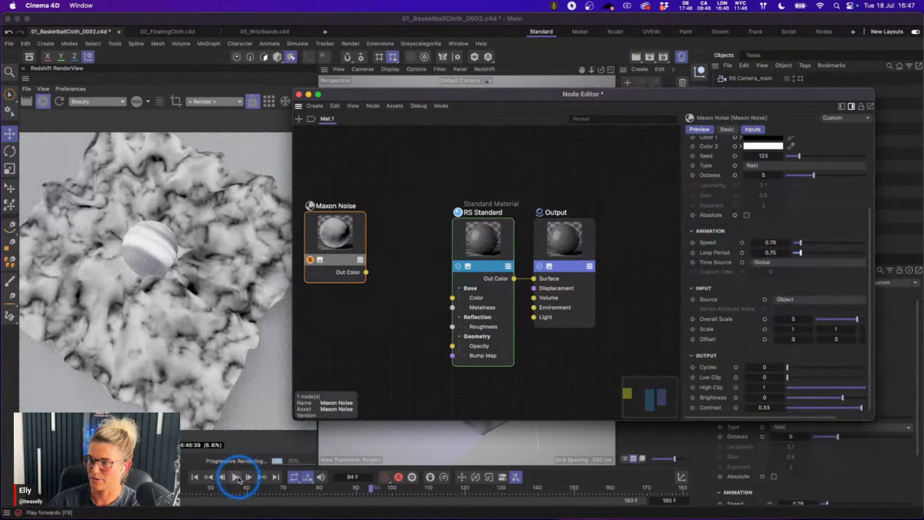
left_click(238, 479)
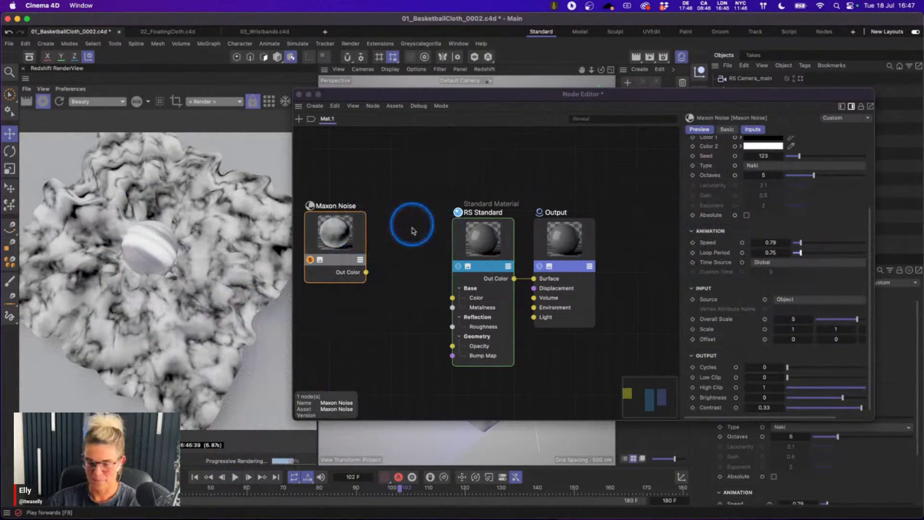
- Make room in Mat.1's graph and add a Ramp node between Maxon Noise and RS Standard
middle_click_drag(412, 243, 453, 244)
left_click_drag(452, 242, 577, 242)
left_click_drag(380, 242, 351, 248)
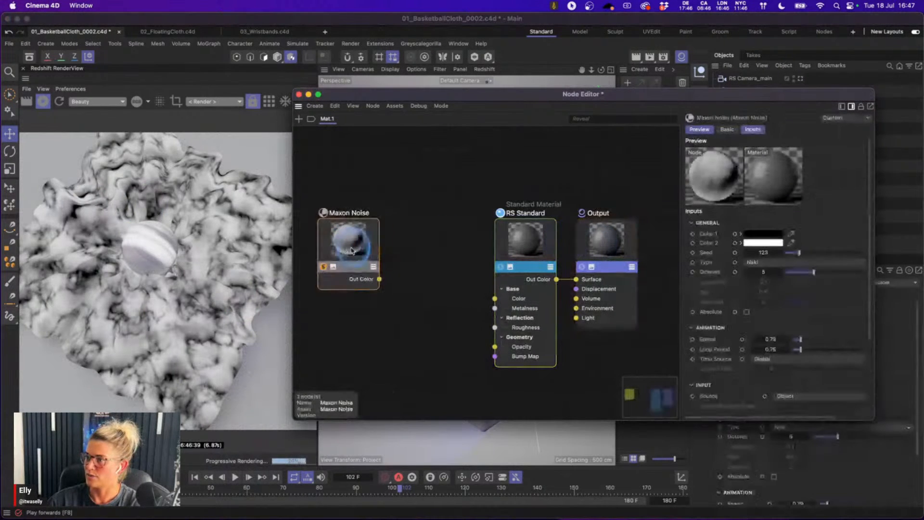
double_click(415, 242)
type("amp")
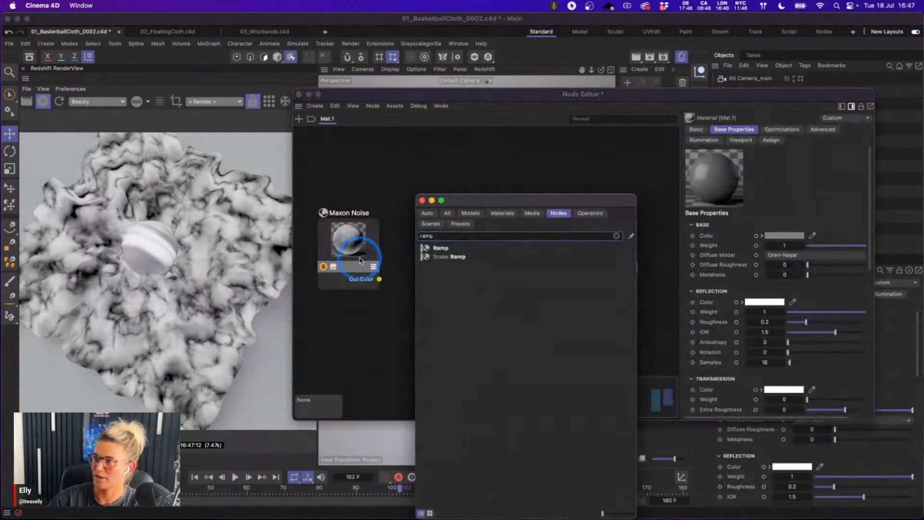
left_click_drag(443, 249, 424, 243)
- Connect Maxon Noise to the Ramp's Alt Input and the Ramp's output to RS Standard's Color, with the Ramp soloed
left_click_drag(379, 279, 433, 243)
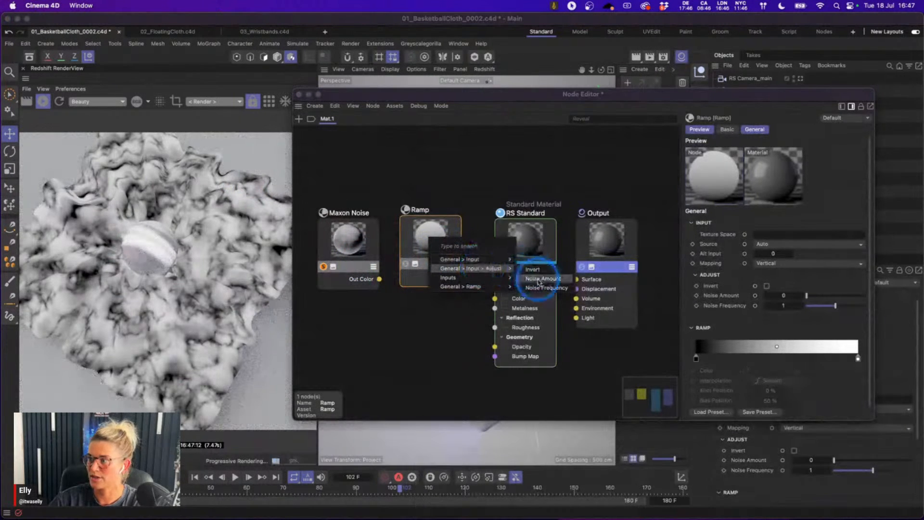
left_click(522, 284)
left_click_drag(461, 275, 505, 298)
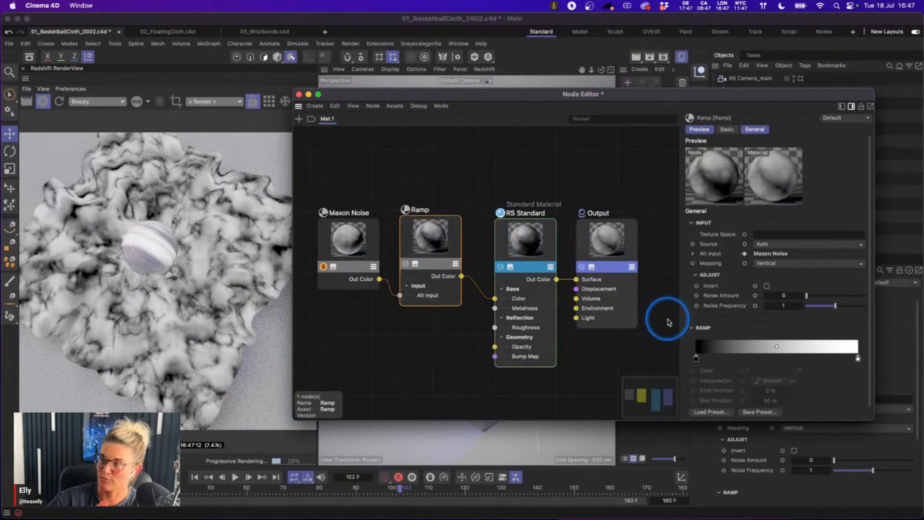
left_click(406, 263)
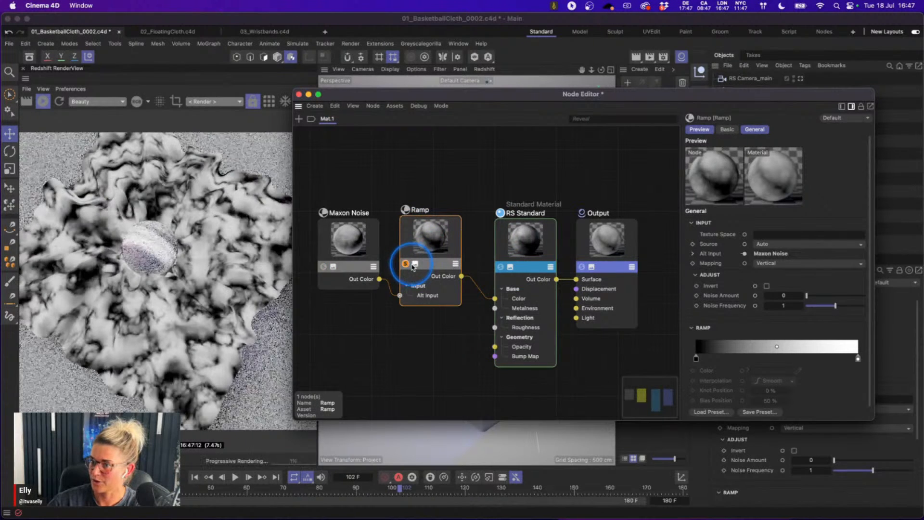
- Load the blue, purple, pink and yellow gradient preset into the Ramp and move its yellow knot to about 85.4%
left_click(721, 408)
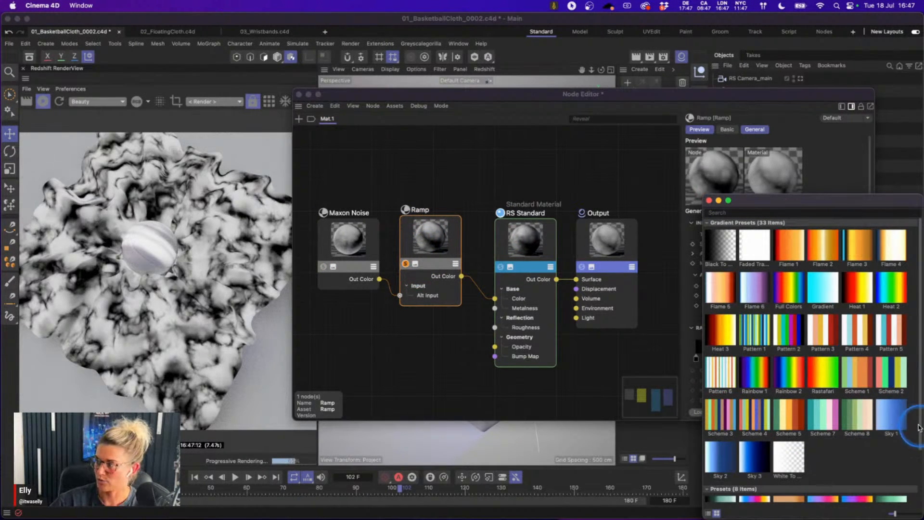
scroll(910, 423, "down", 3)
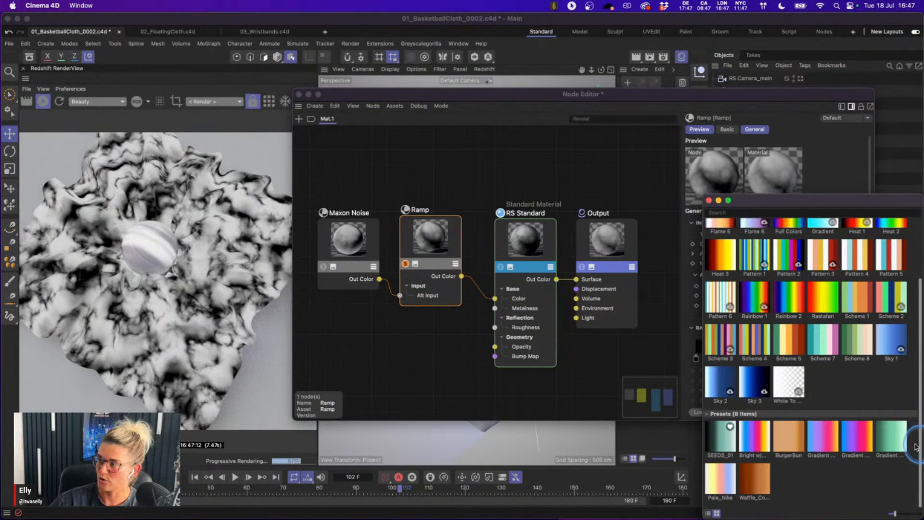
double_click(855, 446)
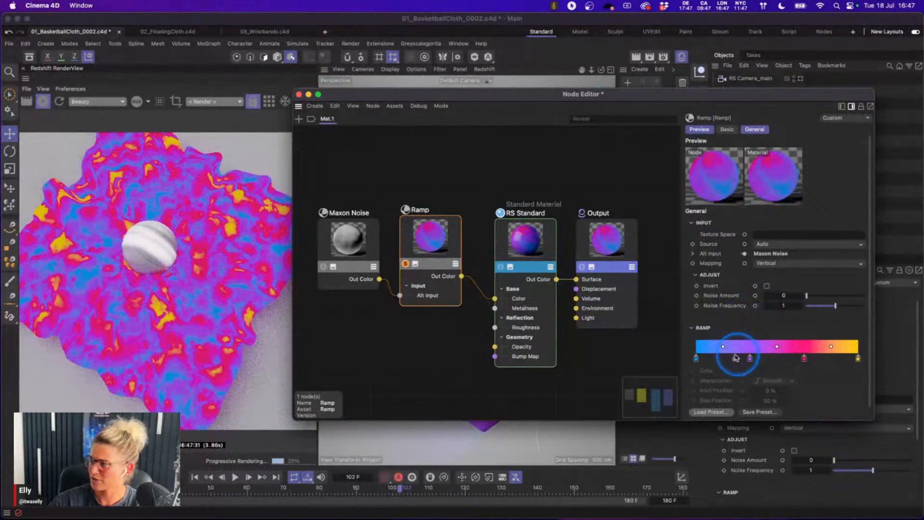
left_click_drag(857, 359, 838, 361)
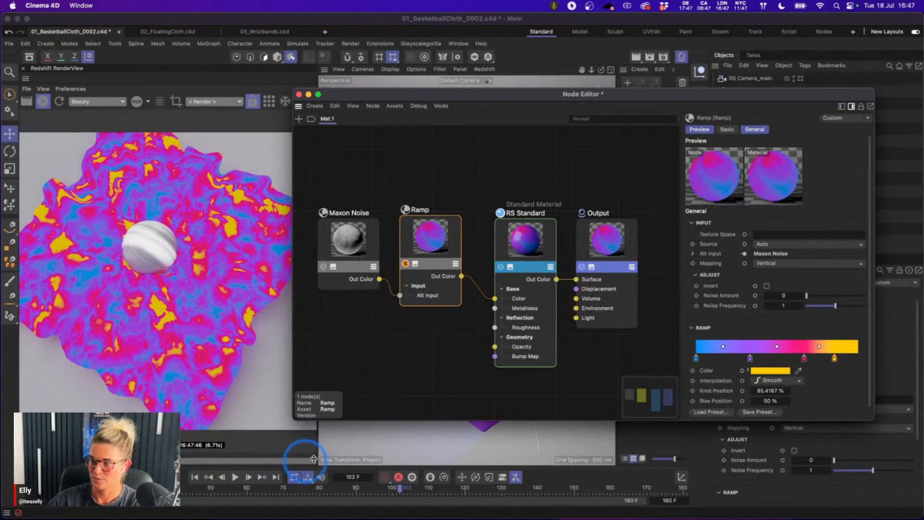
- Select the Maxon Noise node and set its material preview to Object (Anim)
left_click(373, 235)
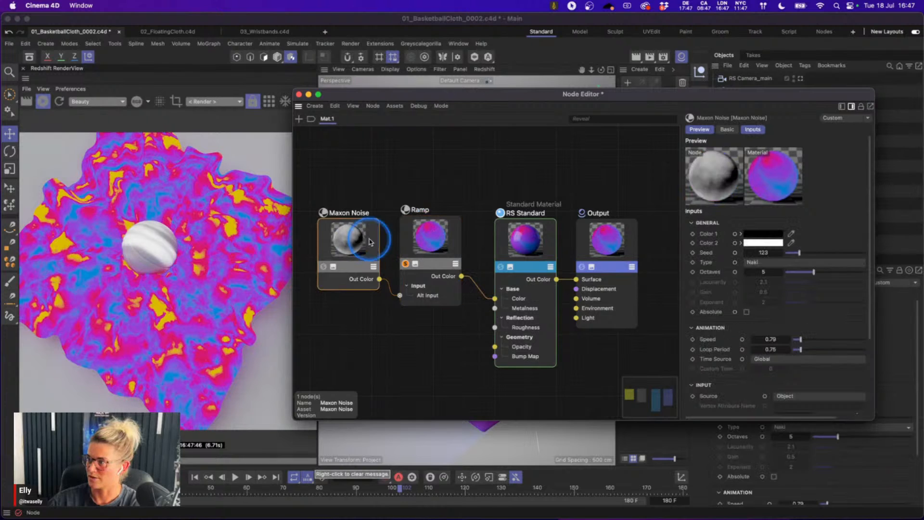
right_click(723, 172)
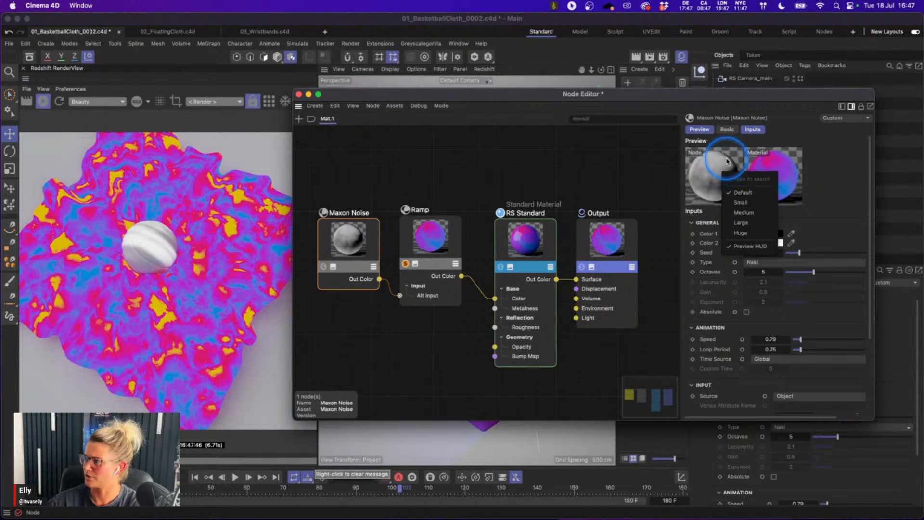
left_click(729, 153)
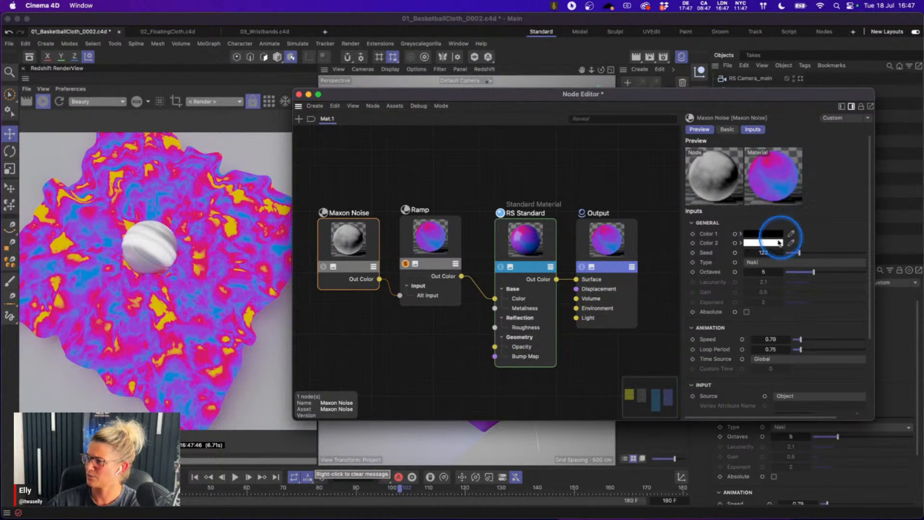
right_click(759, 185)
left_click(813, 170)
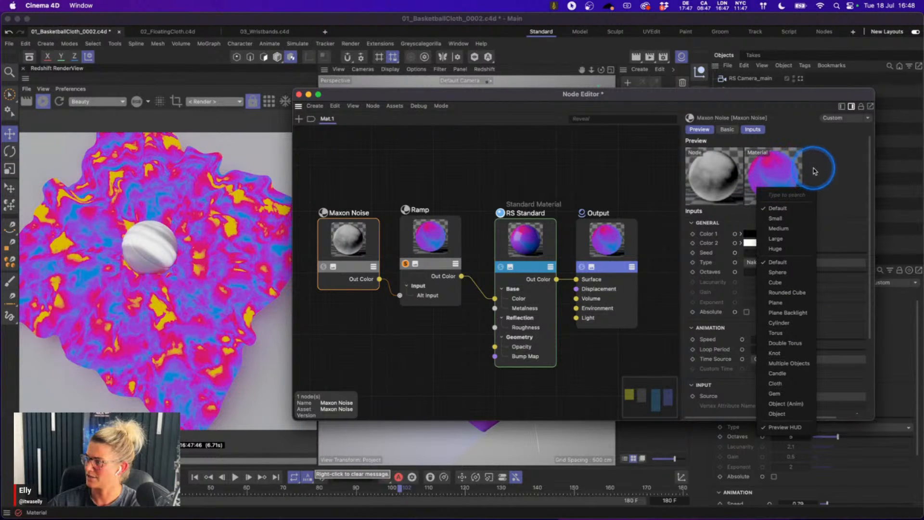
left_click(793, 404)
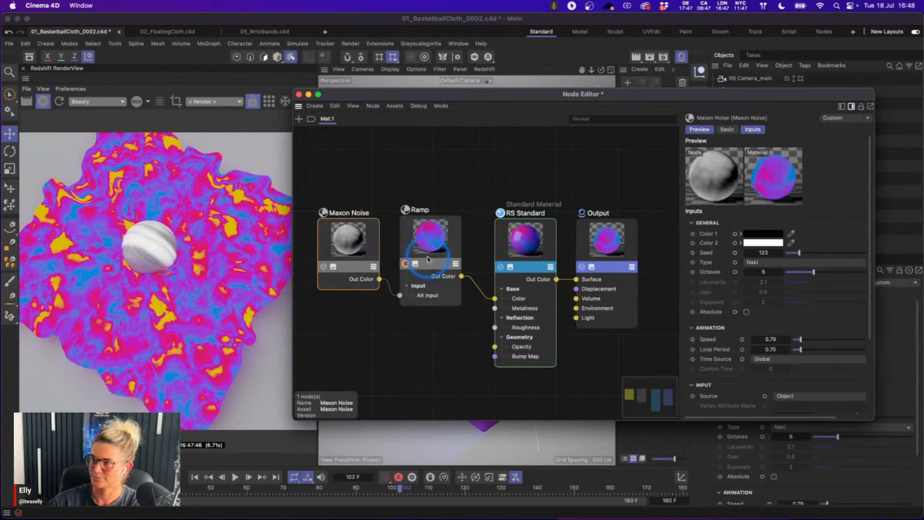
- Play the animation in short stretches up to frame 128 to check the moving colored noise in the live render
left_click(236, 477)
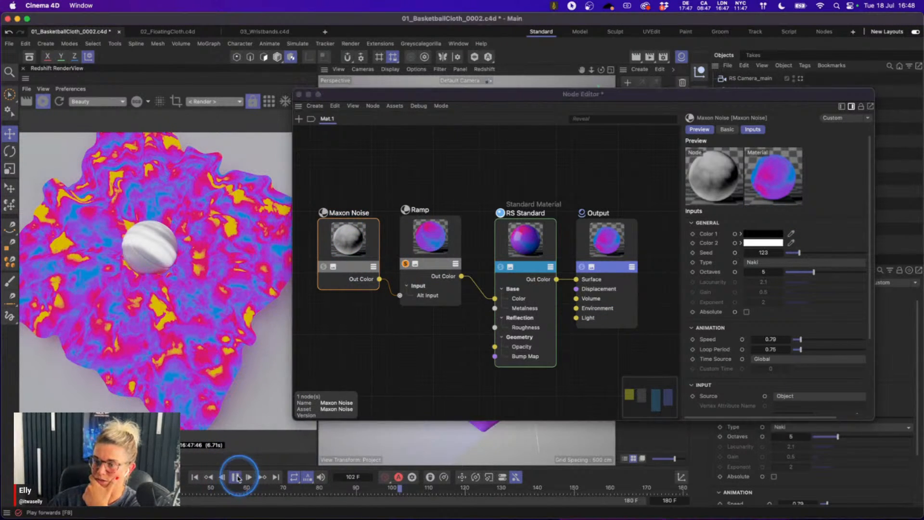
left_click(236, 477)
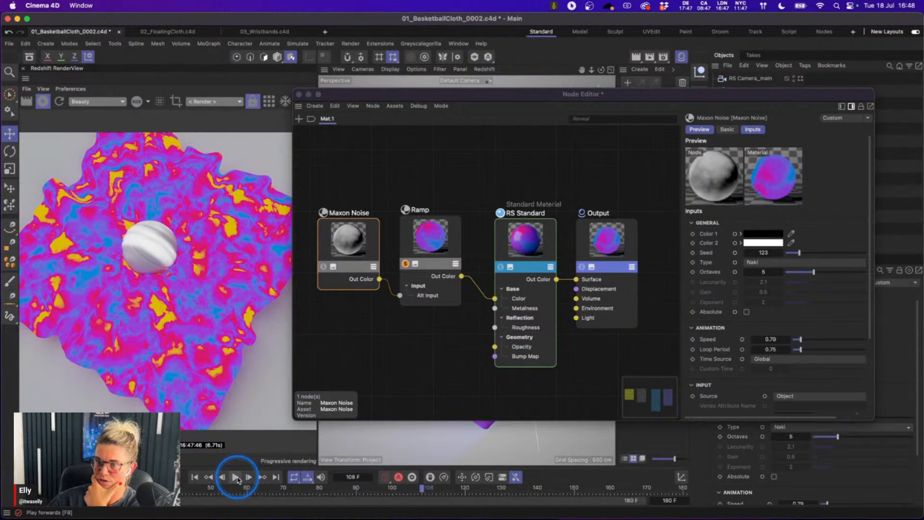
left_click(236, 477)
left_click(236, 476)
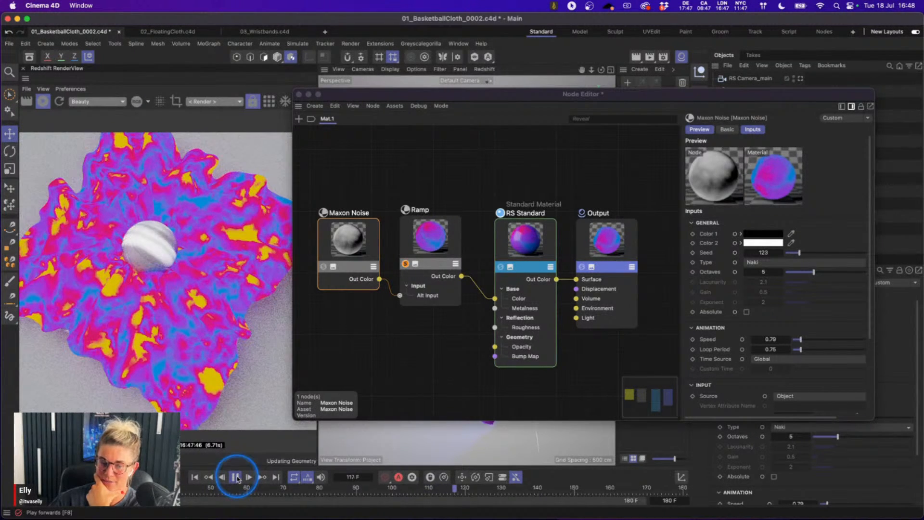
left_click(236, 477)
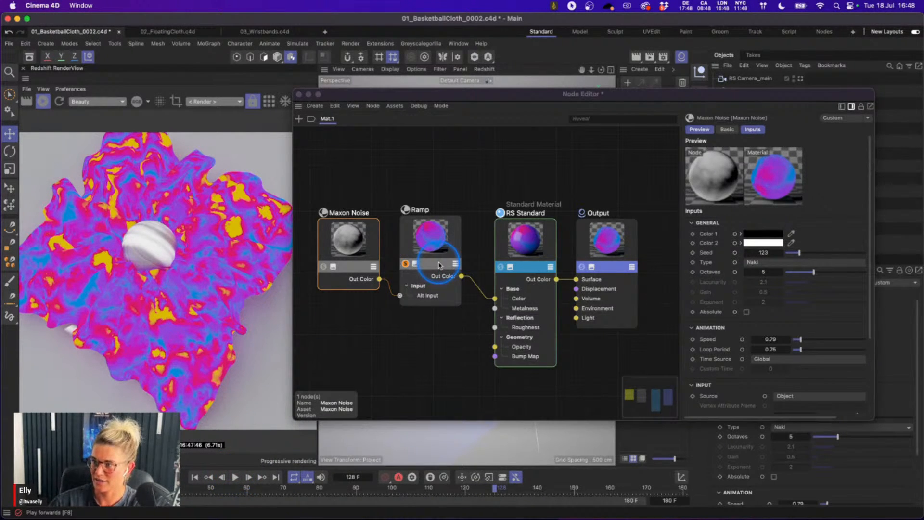
- Turn off the Ramp's solo to render the full material and advance the animation to frame 133
left_click(405, 263)
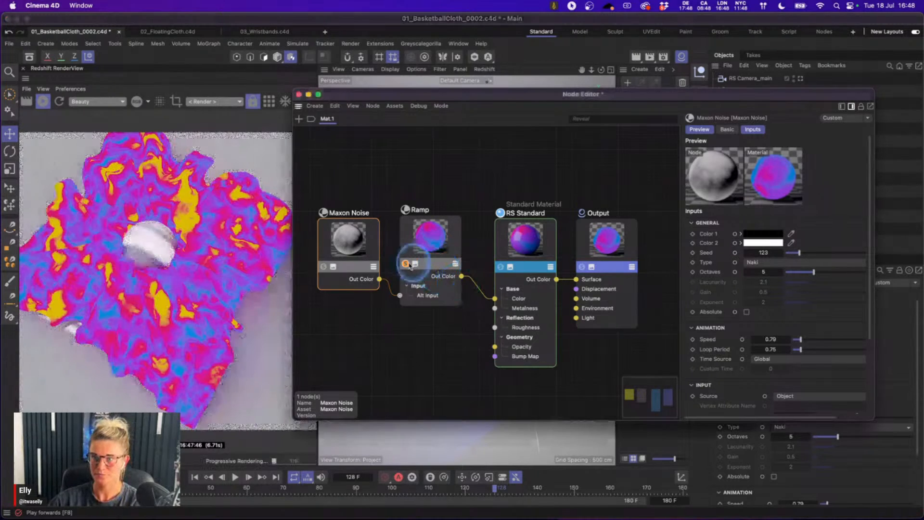
left_click(236, 477)
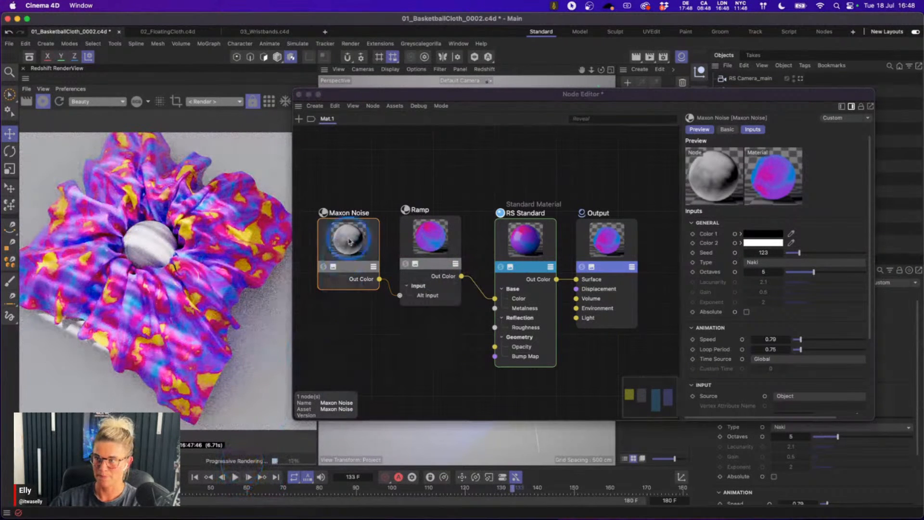
left_click_drag(349, 238, 340, 236)
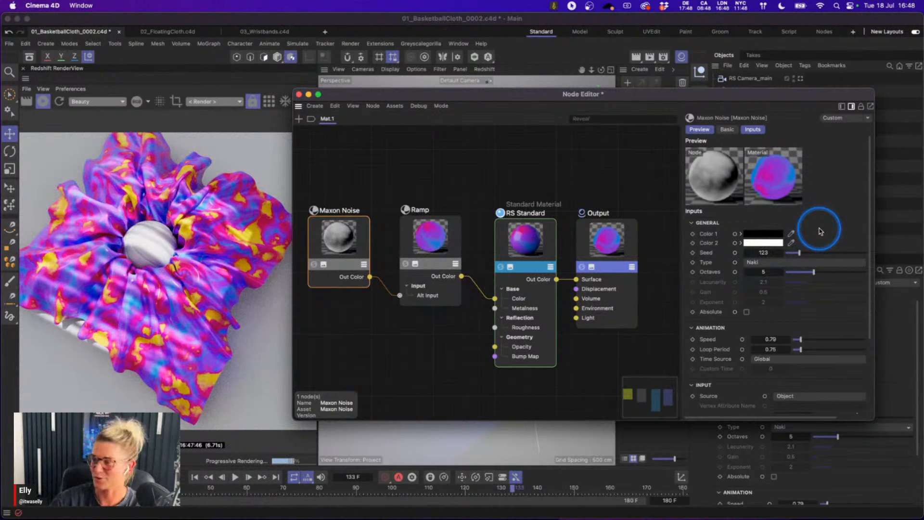
- Enlarge the Node Editor to fit all Maxon Noise attributes and set the output Cycles to 2.24
left_click(785, 262)
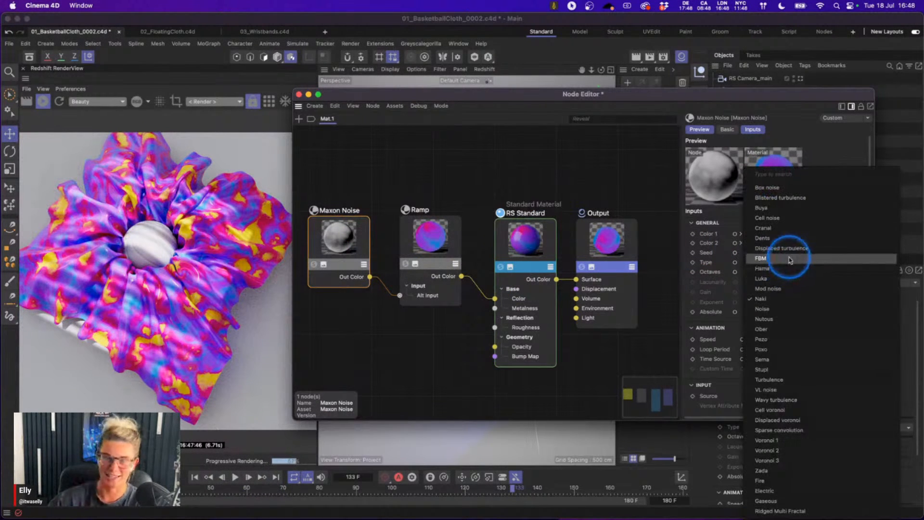
left_click(850, 160)
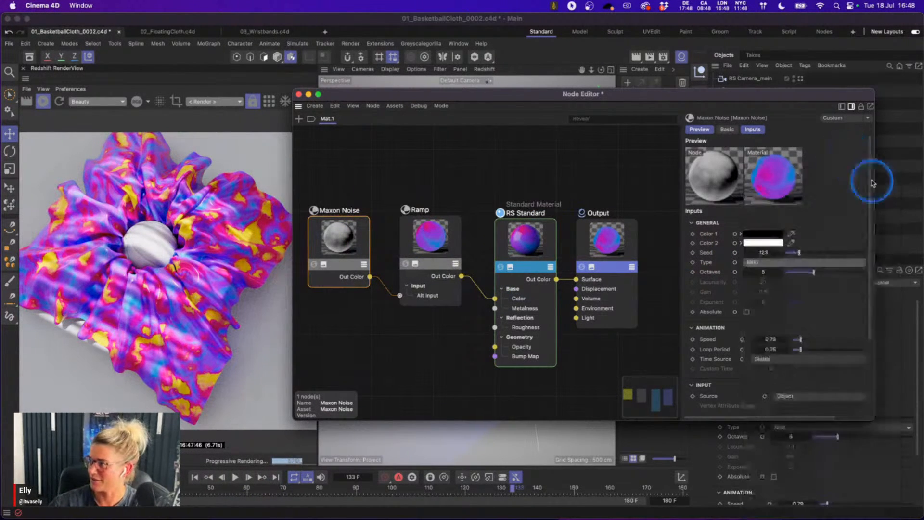
left_click_drag(717, 104, 706, 48)
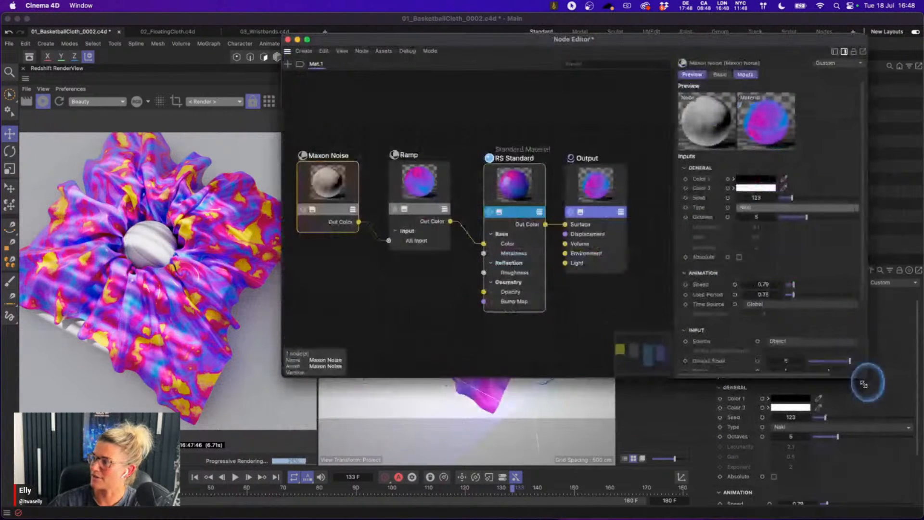
left_click_drag(863, 366, 881, 456)
left_click_drag(881, 311, 883, 355)
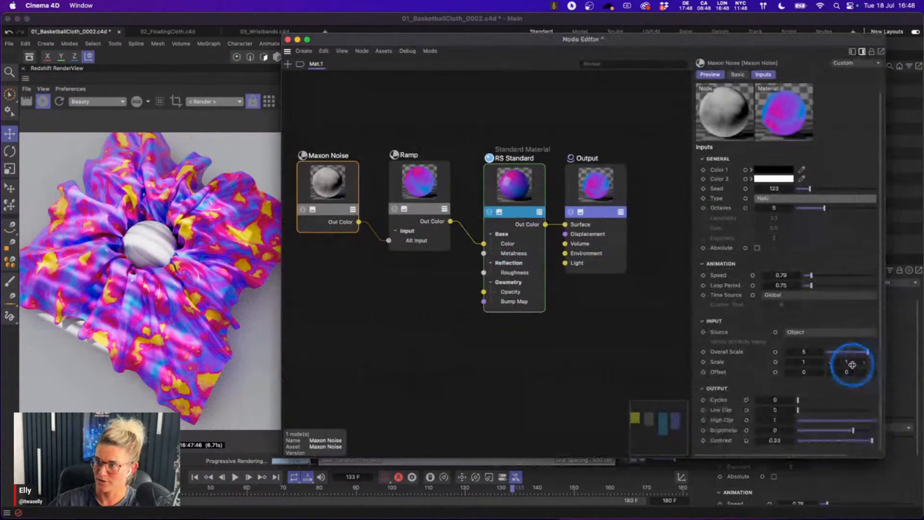
left_click_drag(797, 399, 820, 401)
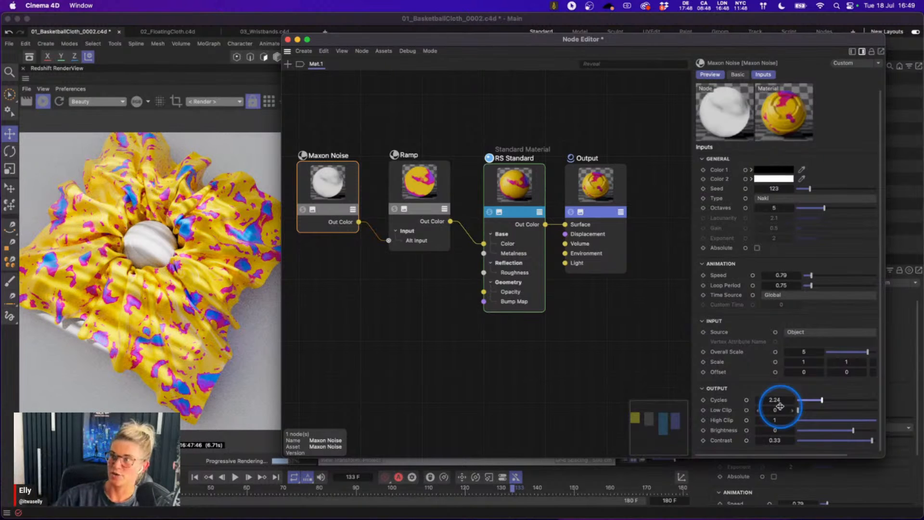
- Add a Vertex Attribute node to the material's node graph and place it unconnected below the Ramp and RS Standard nodes
left_click(434, 189)
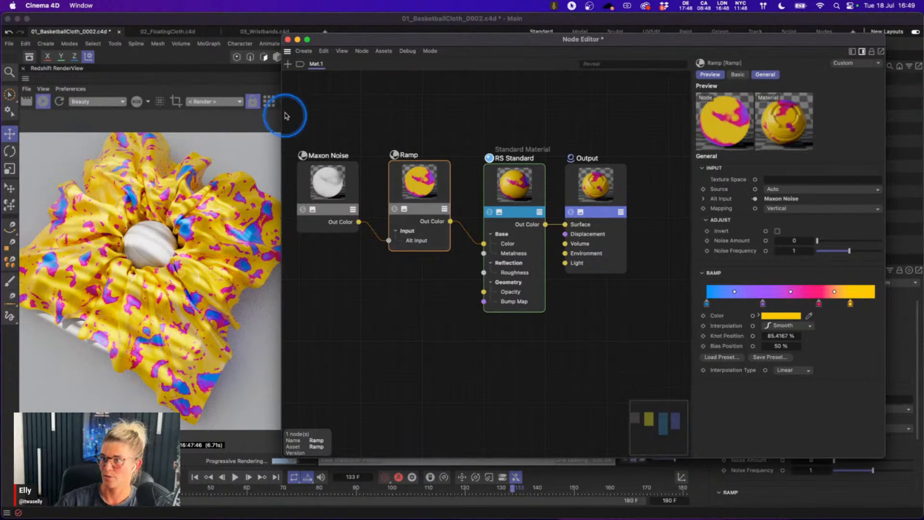
left_click(315, 175)
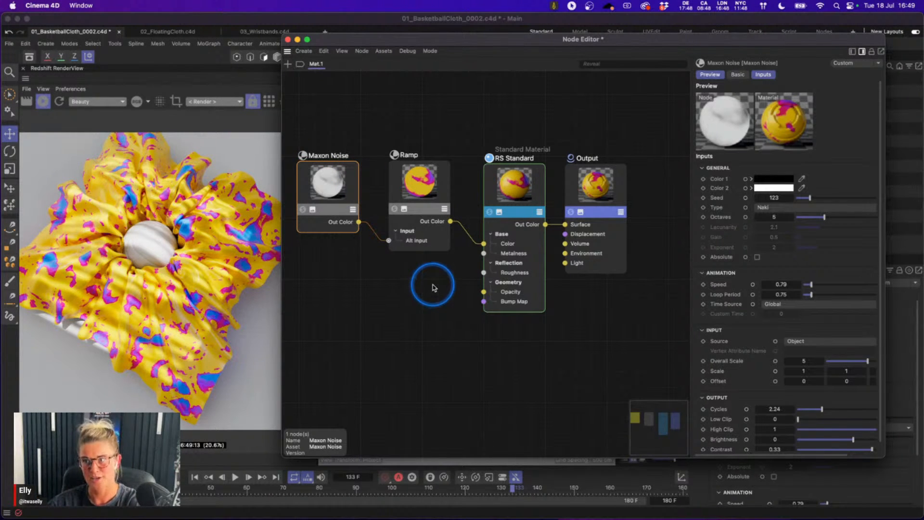
scroll(464, 315, "down", 3)
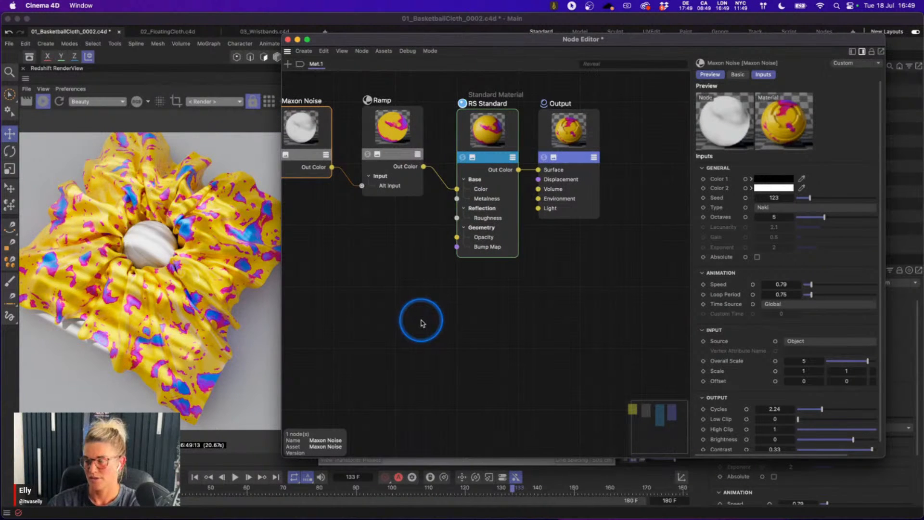
double_click(422, 318)
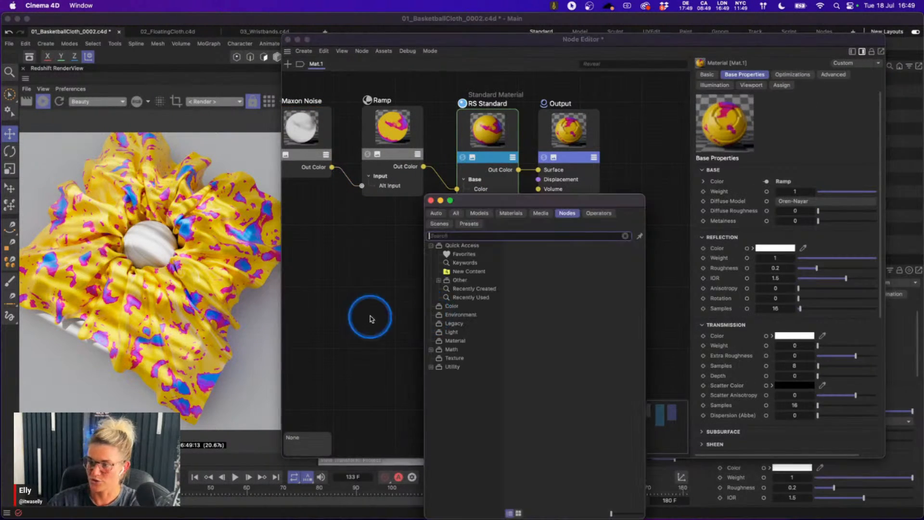
type("vert")
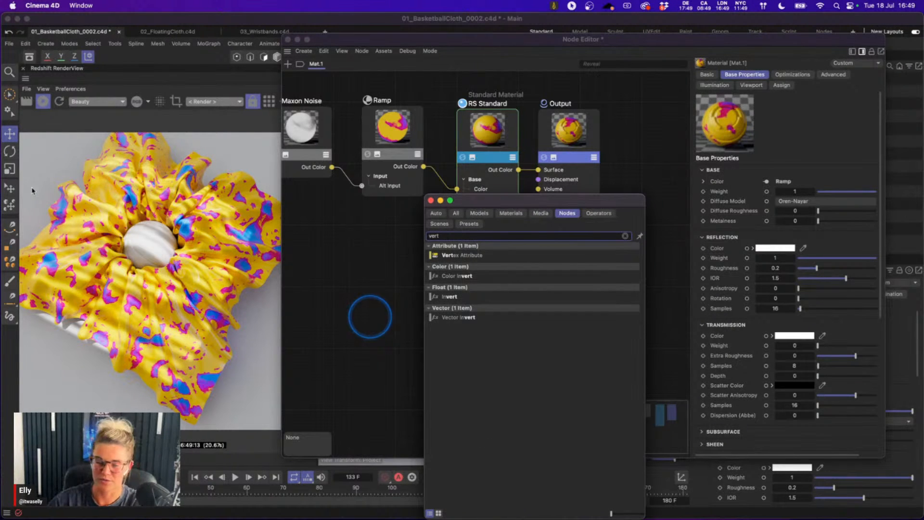
left_click_drag(449, 255, 437, 306)
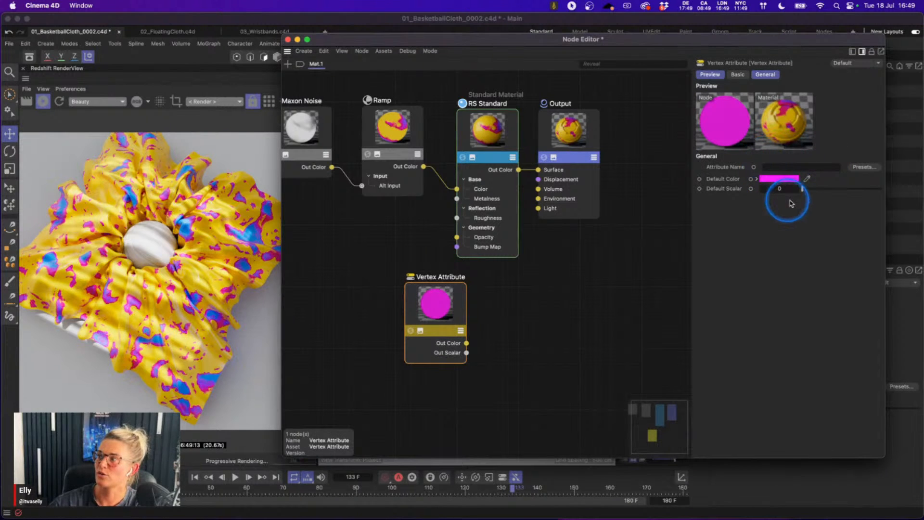
left_click(802, 192)
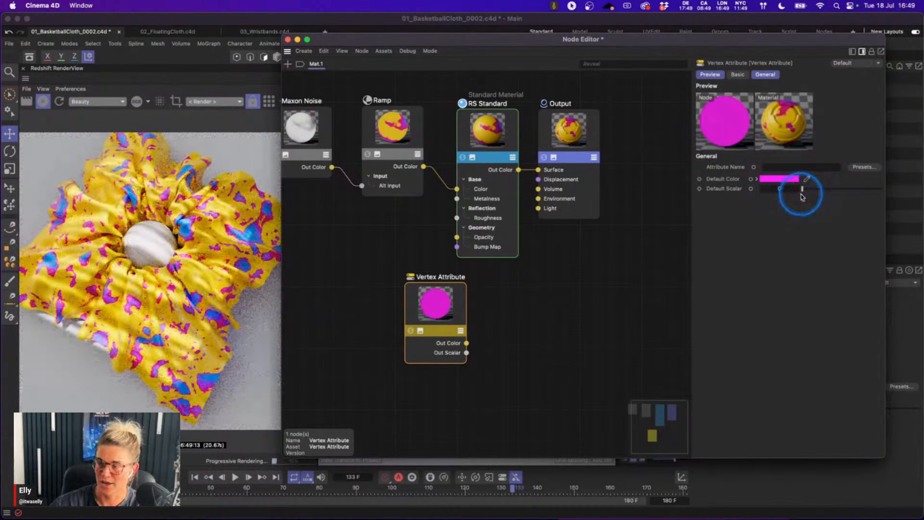
left_click_drag(436, 314, 437, 332)
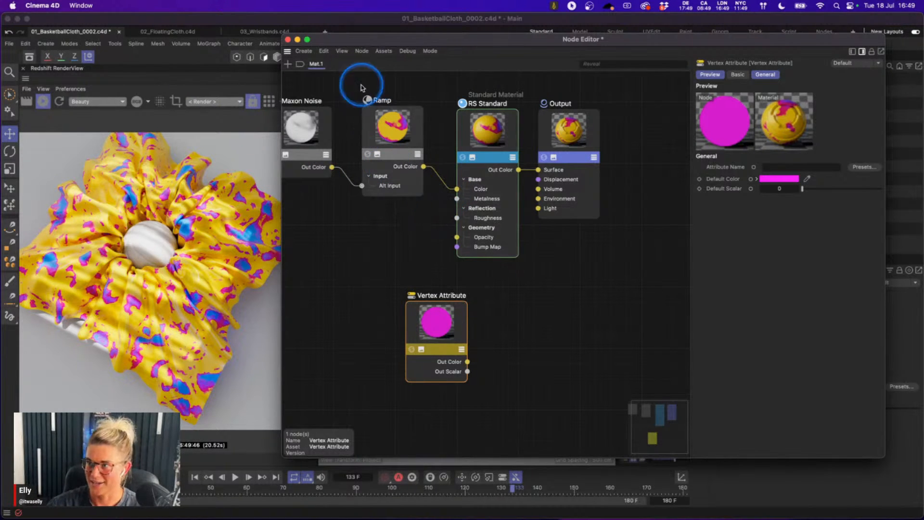
- Stop the live render and reopen the Mat.1 node graph with the Maxon Noise node's attributes shown beside it
left_click(287, 39)
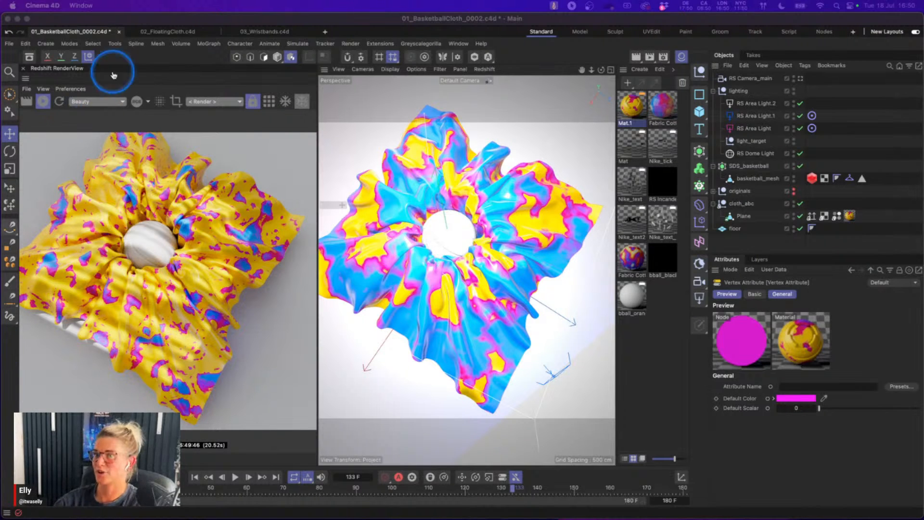
left_click(43, 101)
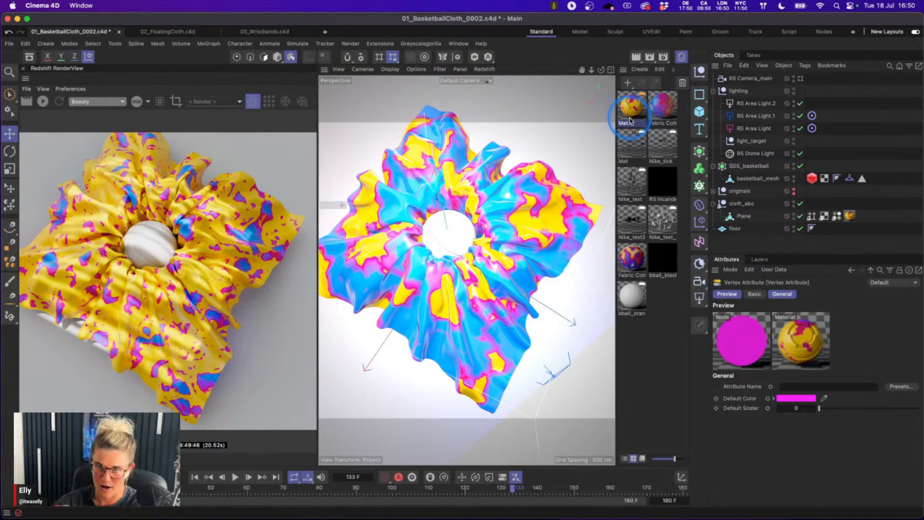
double_click(631, 121)
left_click_drag(633, 114, 572, 105)
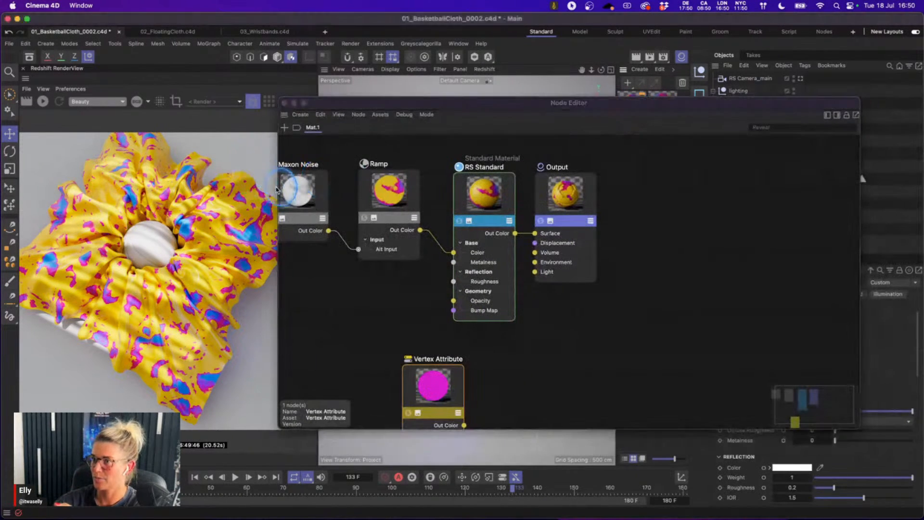
left_click(293, 189)
left_click(836, 115)
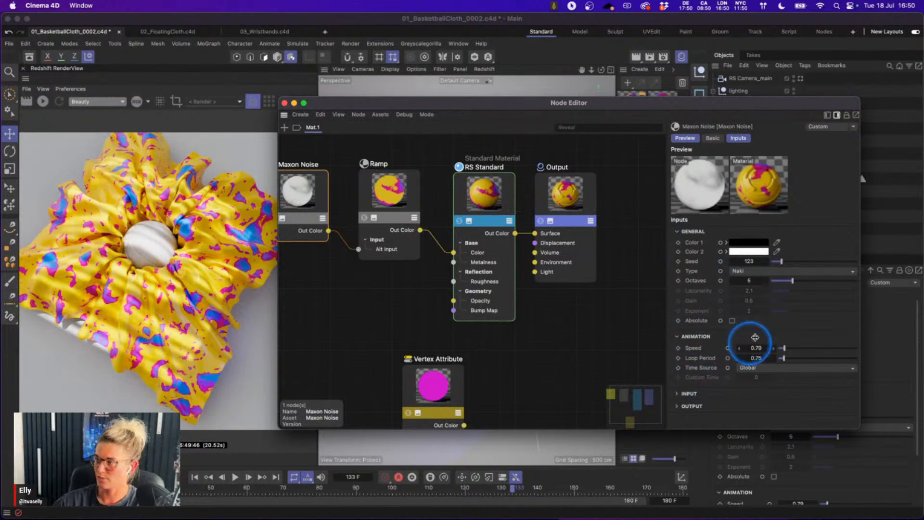
- Try the Voronoi 1 and Zada noise types, set the Maxon Noise type to Wavy turbulence, and close the Node Editor
left_click(754, 270)
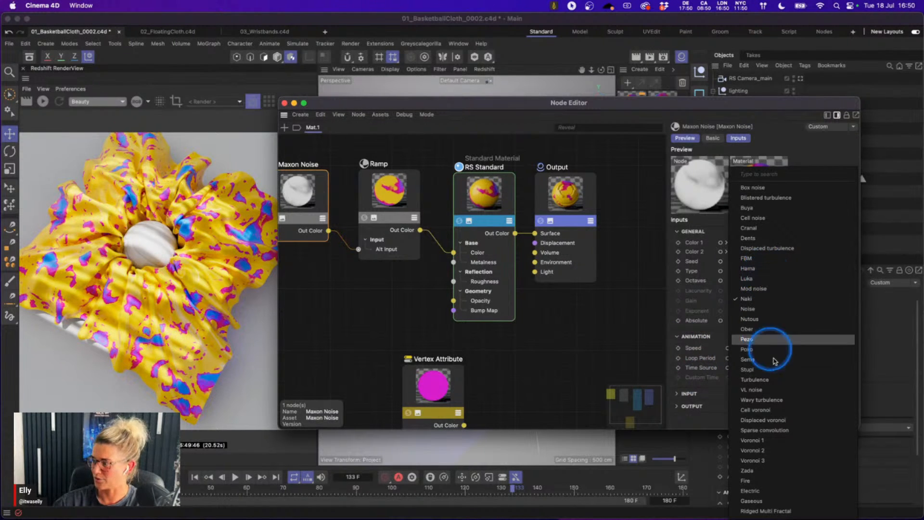
left_click(777, 439)
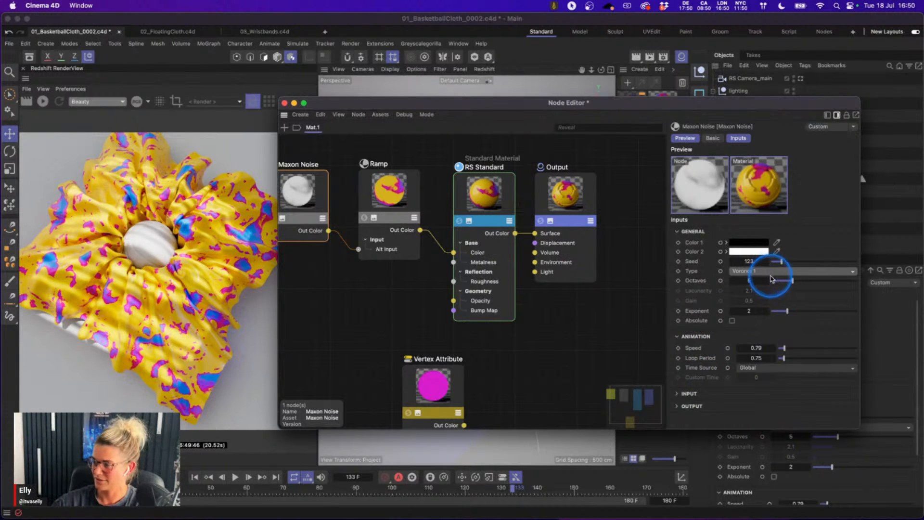
key("Down")
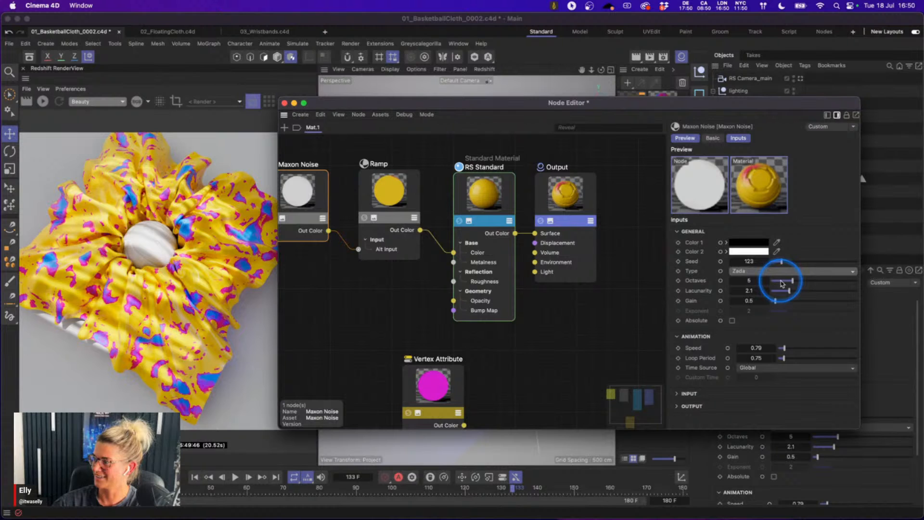
key("Up")
key("Down")
key("Down")
key("Down")
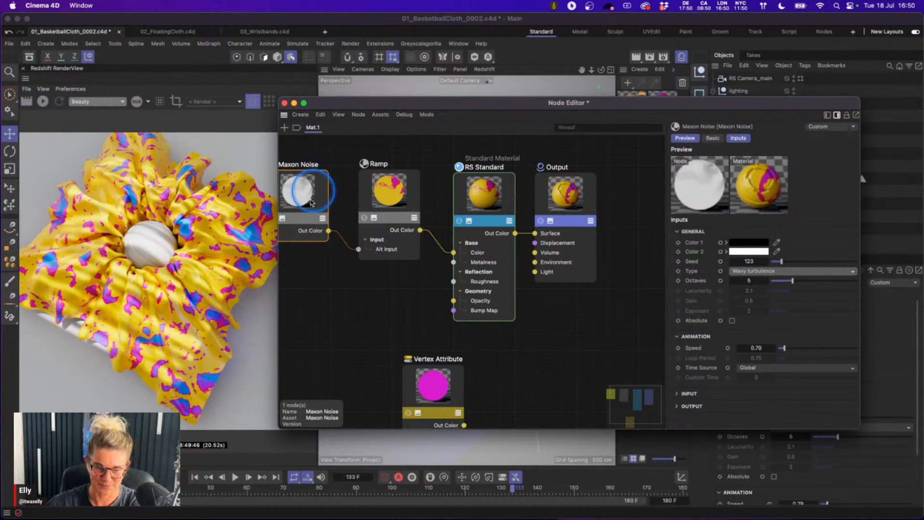
left_click(285, 103)
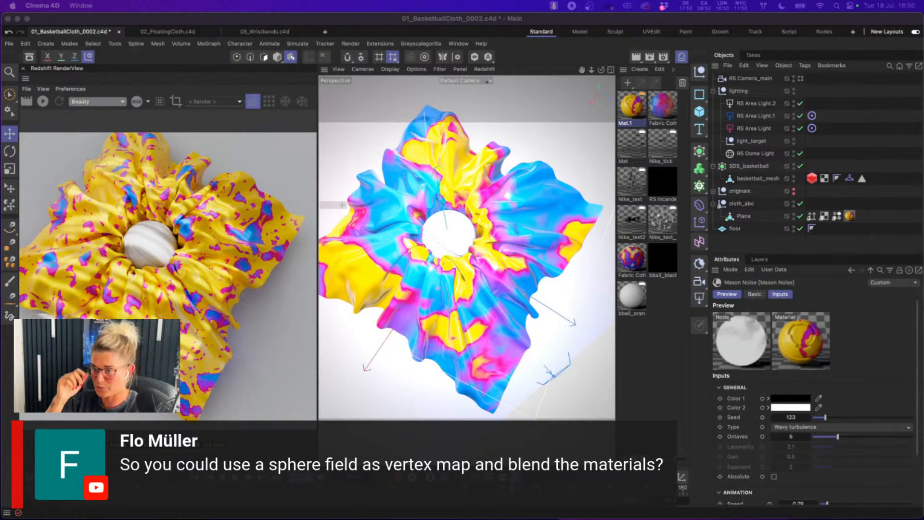
- Create a new empty project and add a Plane object to it
left_click(325, 32)
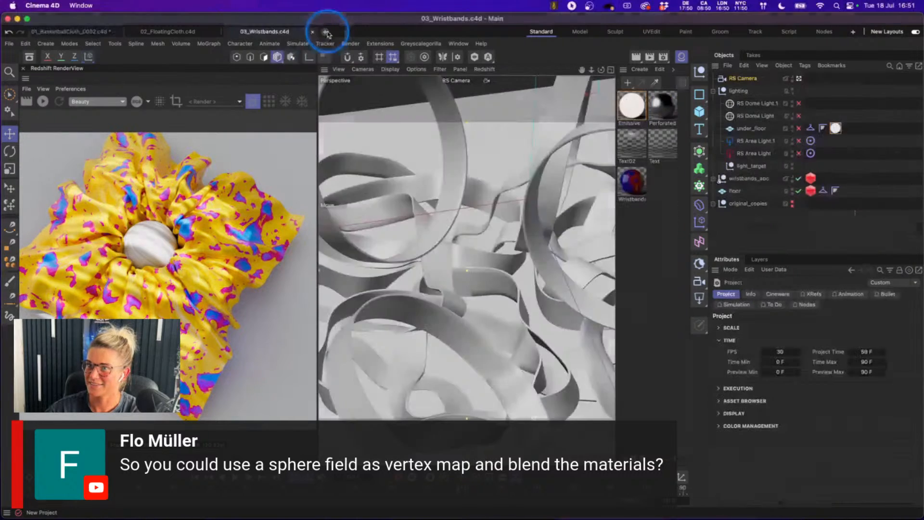
left_click_drag(695, 117, 741, 145)
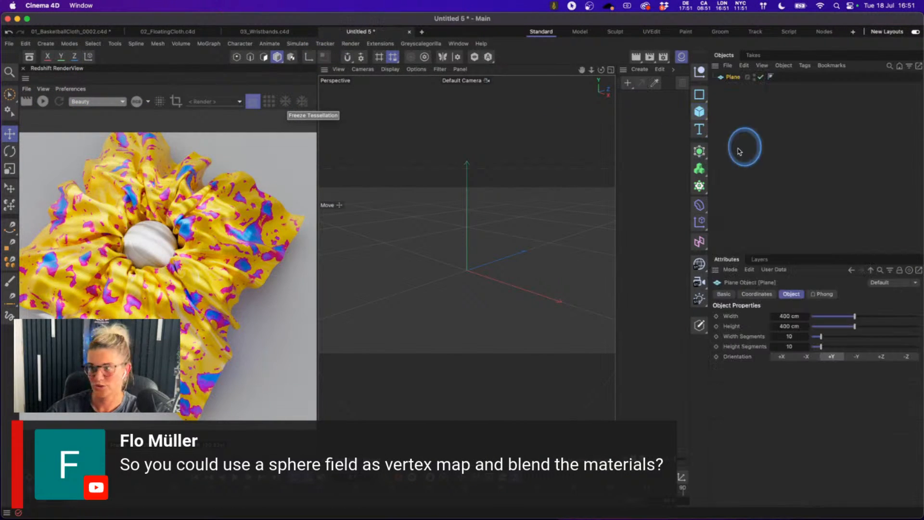
scroll(482, 280, "up", 2)
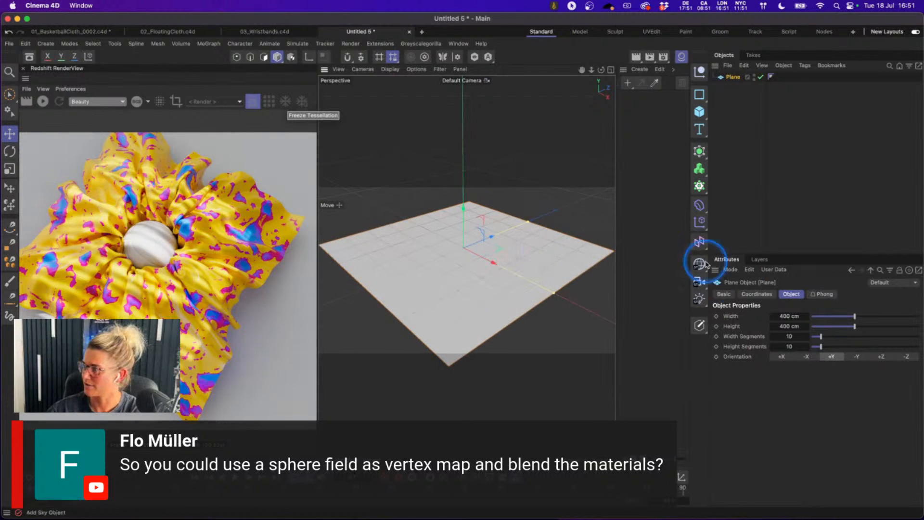
- Set the new project's renderer to Redshift in Advanced mode with an output size of 1280 x 1280 pixels
left_click(663, 57)
left_click(693, 70)
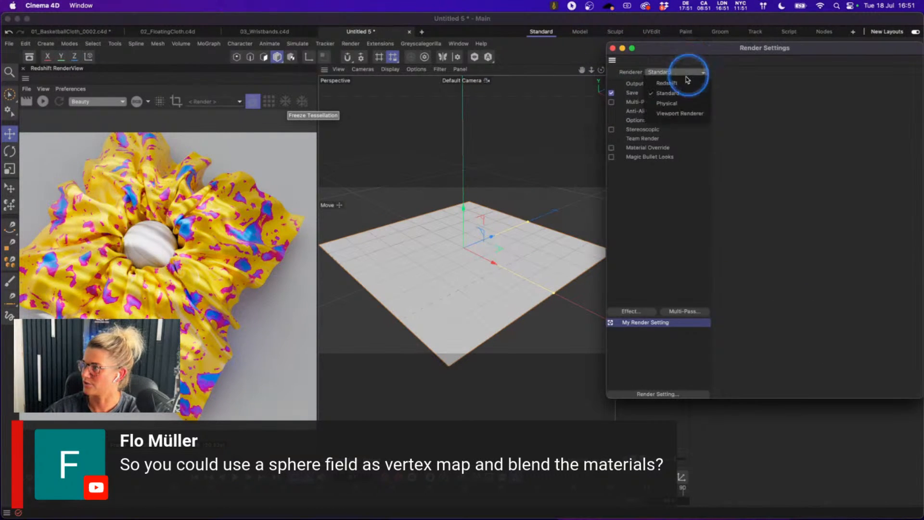
left_click(647, 61)
left_click(797, 101)
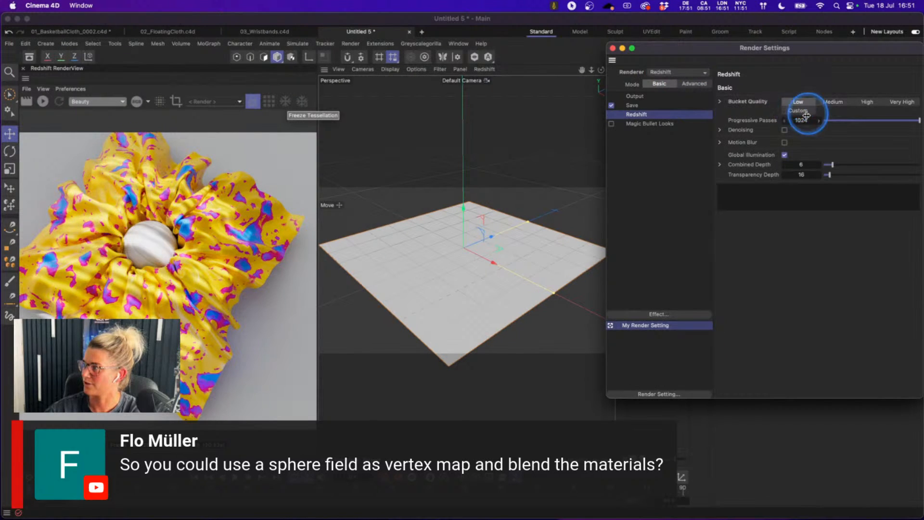
left_click(694, 83)
left_click(634, 97)
double_click(794, 107)
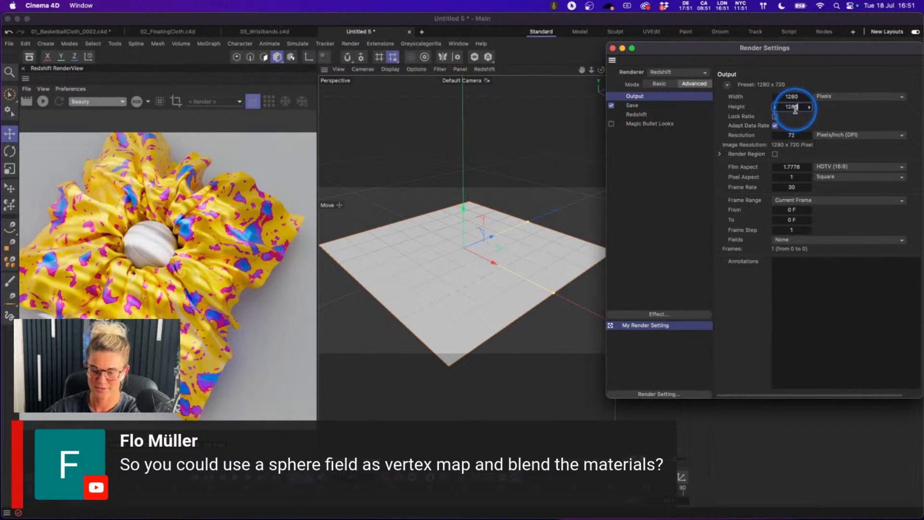
left_click(613, 48)
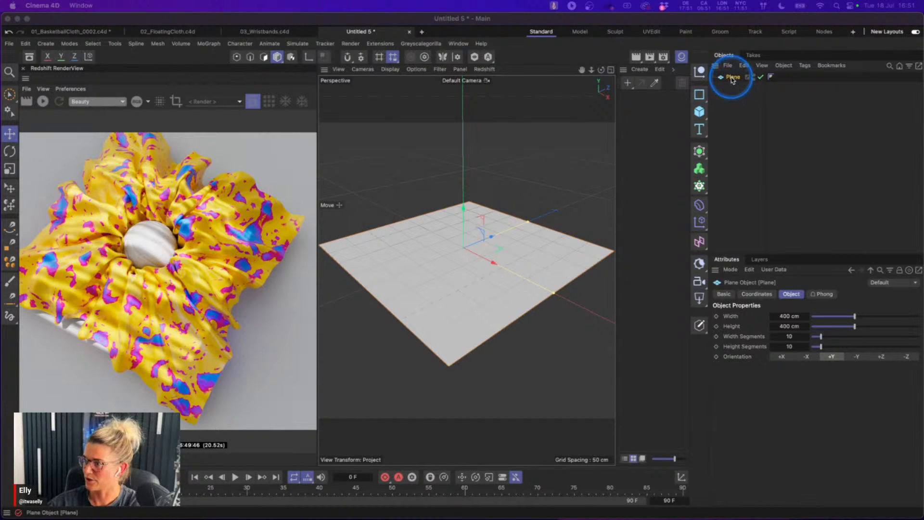
left_click(820, 327)
key("space")
key("z")
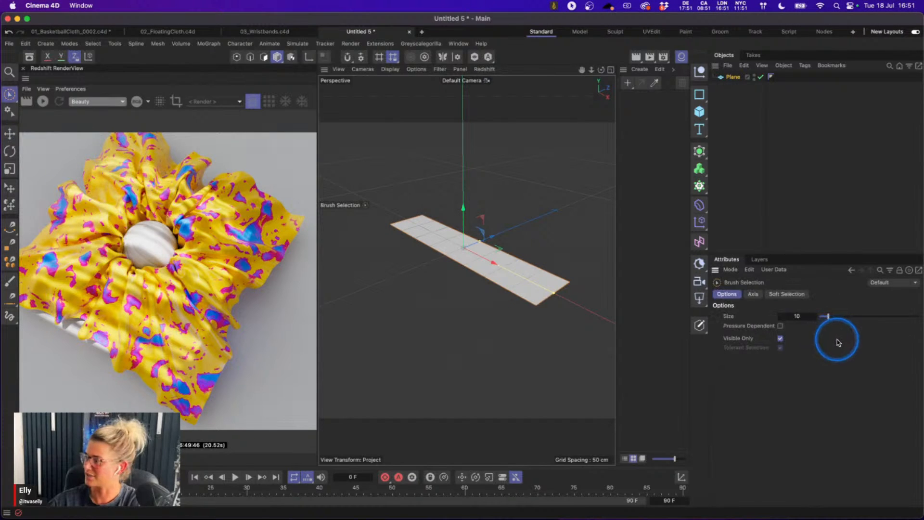
left_click(735, 77)
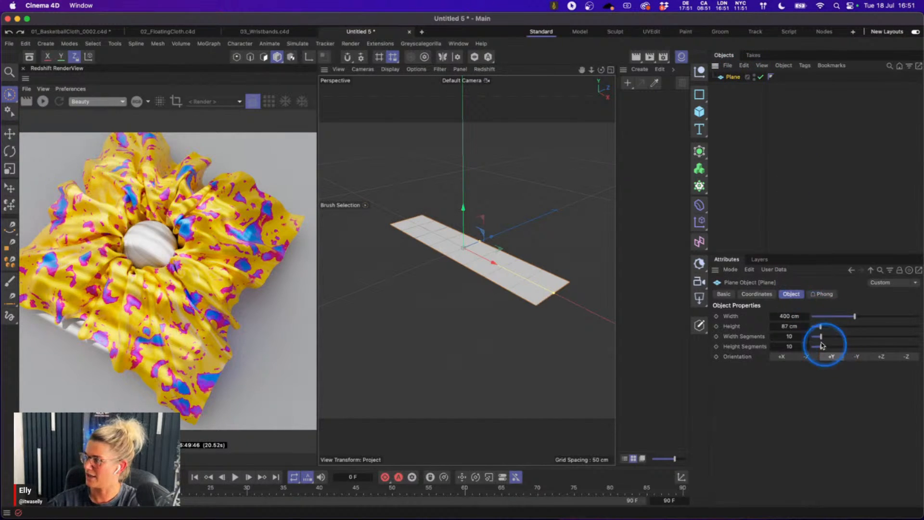
left_click(796, 327)
type("400")
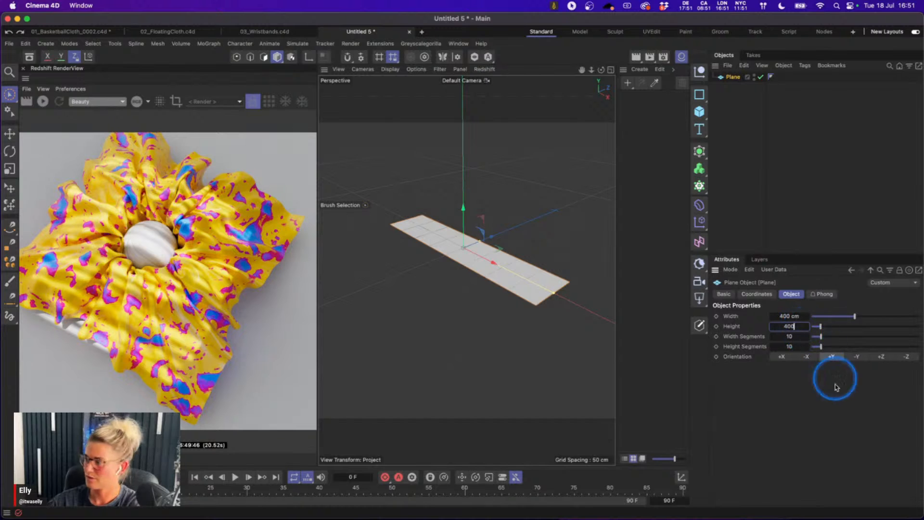
key("Return")
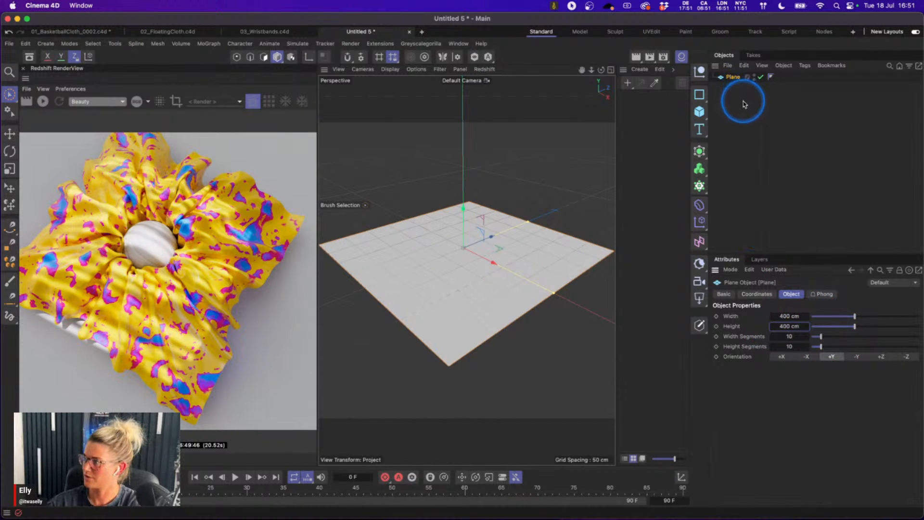
- Increase the plane's width and height segments and bring up the Plane object's list of tags and commands
left_click_drag(821, 336, 859, 347)
right_click(735, 81)
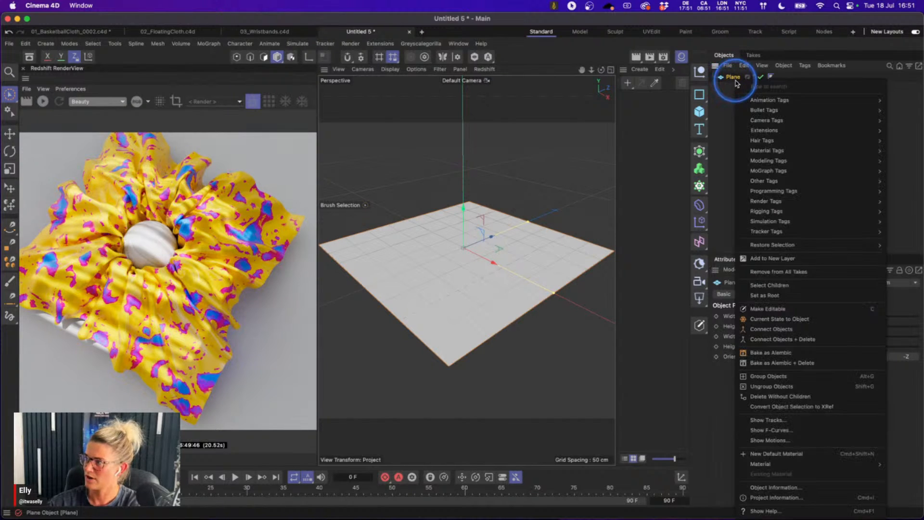
- Add a Vertex Map tag to the plane and drive it with a Spherical Field
type("verte")
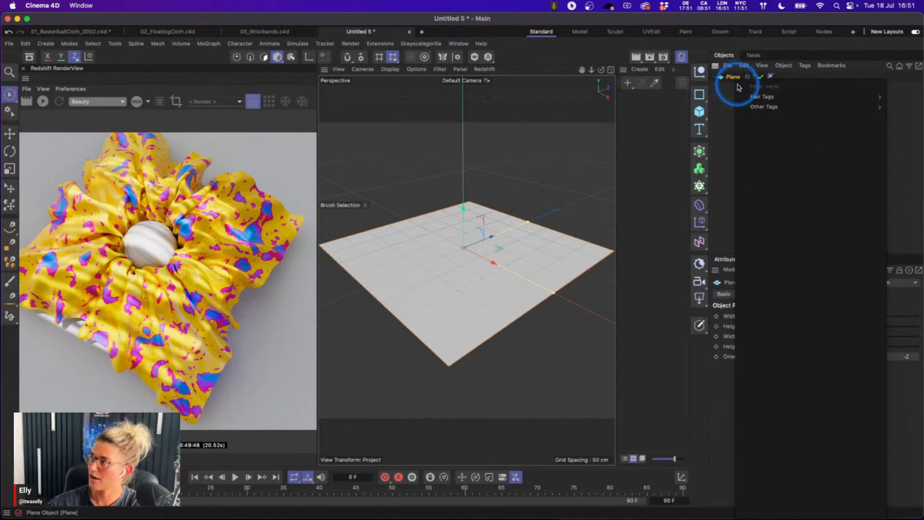
mouse_move(770, 107)
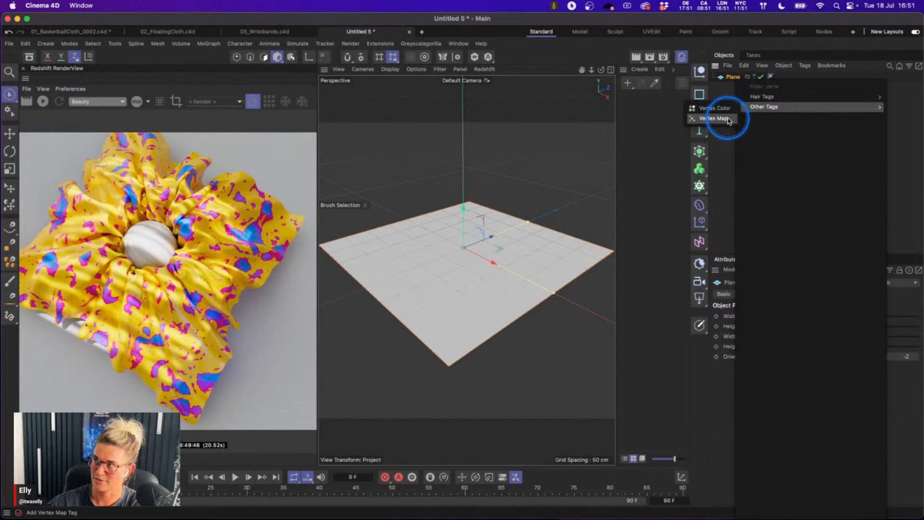
left_click(728, 119)
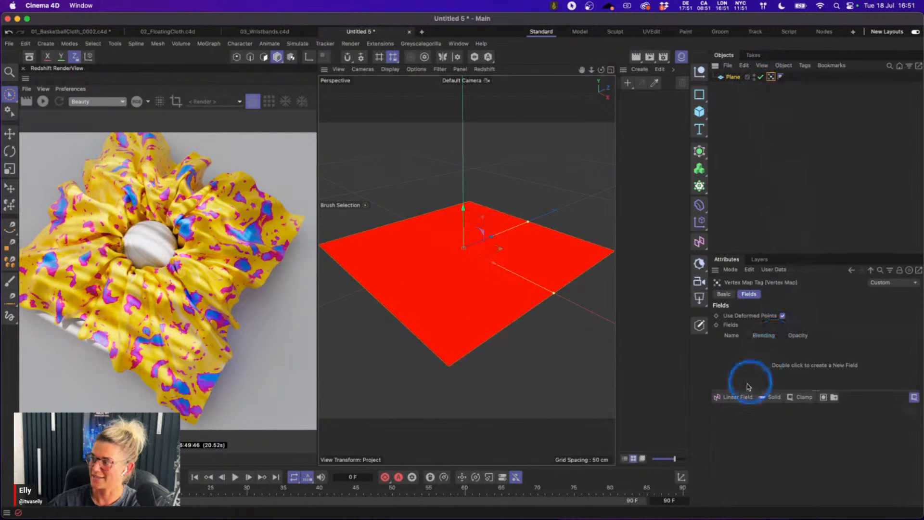
left_click(741, 397)
left_click(798, 427)
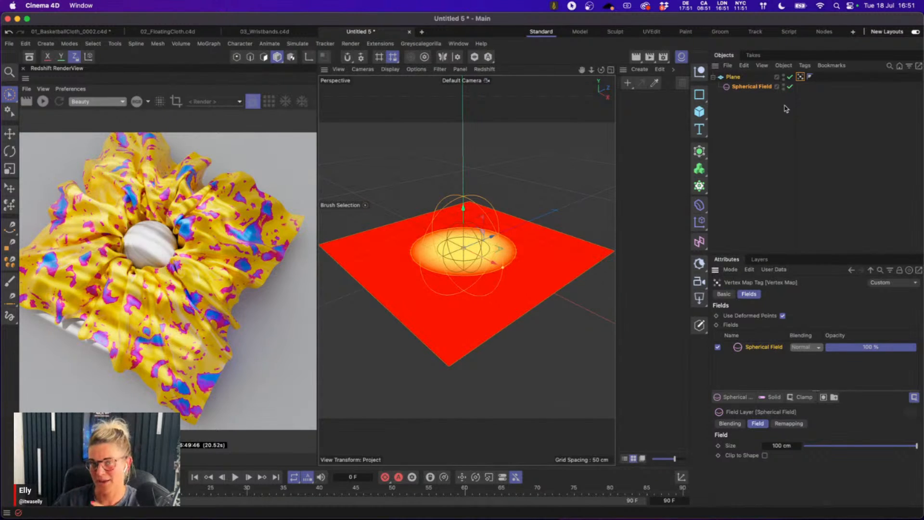
- Add a Redshift dome light with its background disabled and start the live render of the plane
left_click(700, 298)
left_click(738, 382)
left_click(769, 457)
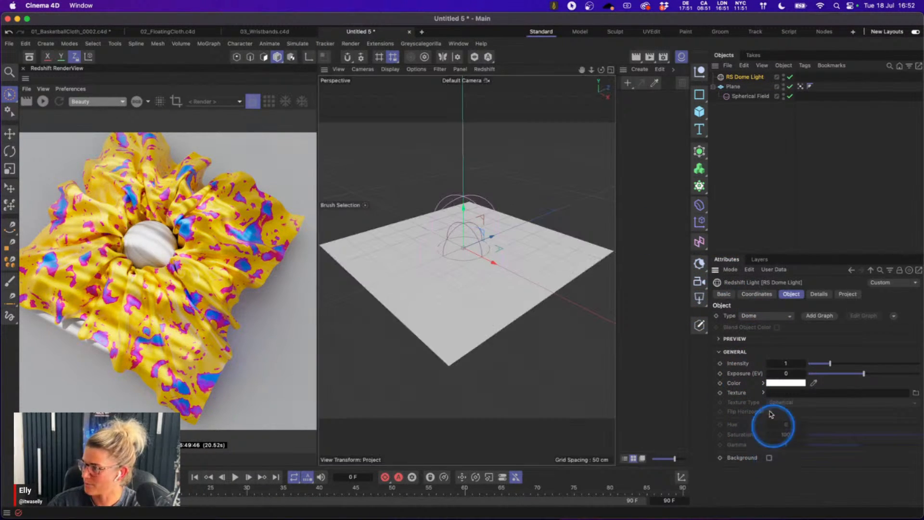
left_click(43, 101)
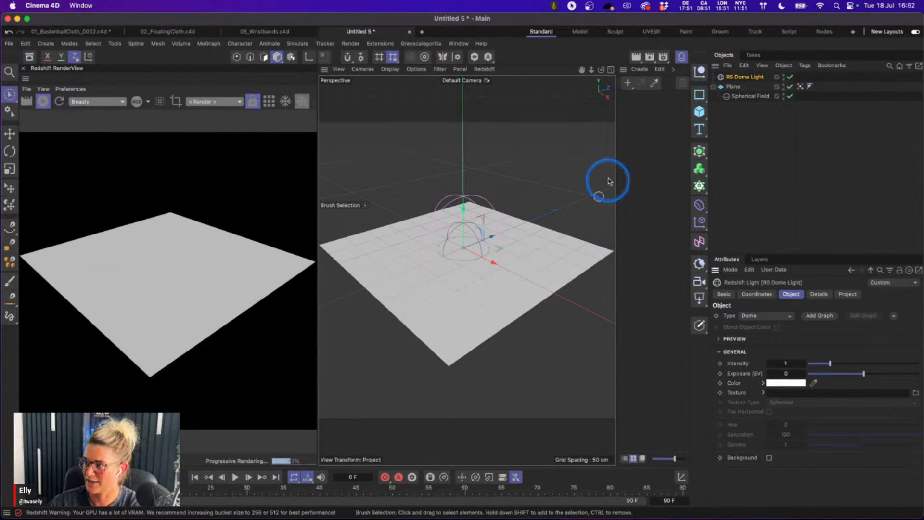
left_click(592, 163)
left_click_drag(460, 270, 470, 284, "alt")
scroll(483, 266, "up", 2)
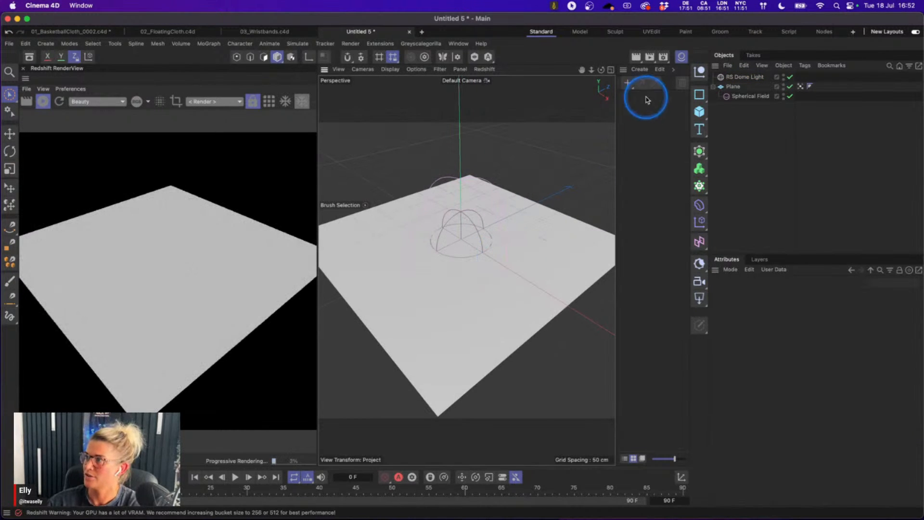
- Create a new material, assign it to the plane and open its node graph
double_click(640, 109)
left_click_drag(640, 109, 735, 88)
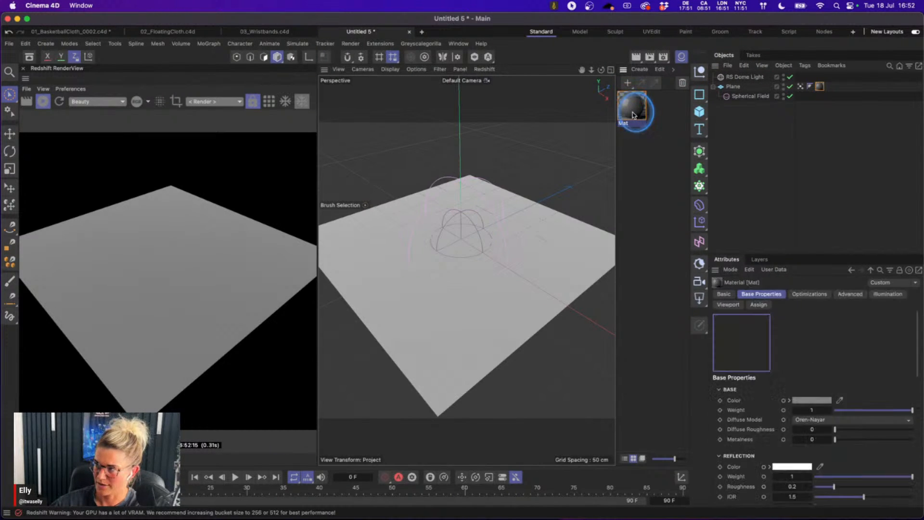
double_click(633, 115)
left_click_drag(639, 107, 600, 108)
- Space out the RS Standard and Output nodes and add a Material Layer node between them
left_click_drag(561, 268, 523, 171)
left_click(505, 207)
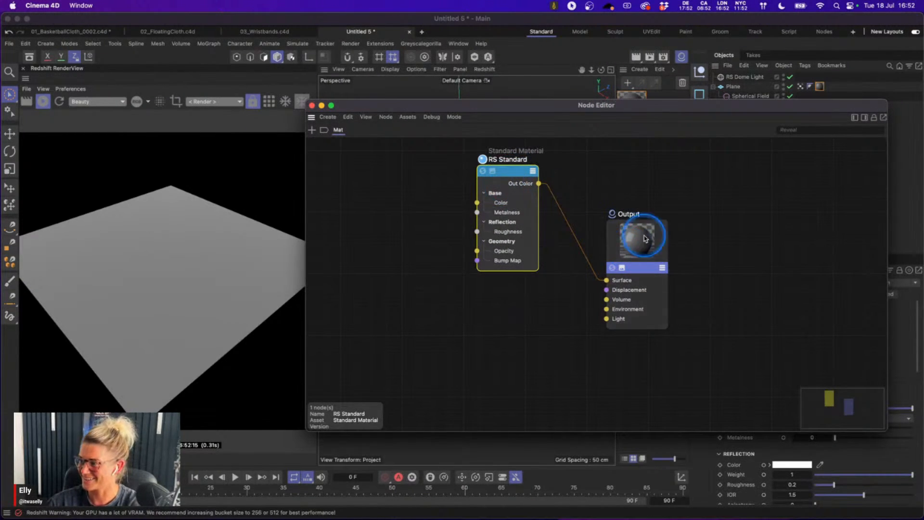
left_click_drag(665, 249, 731, 291)
left_click(530, 318)
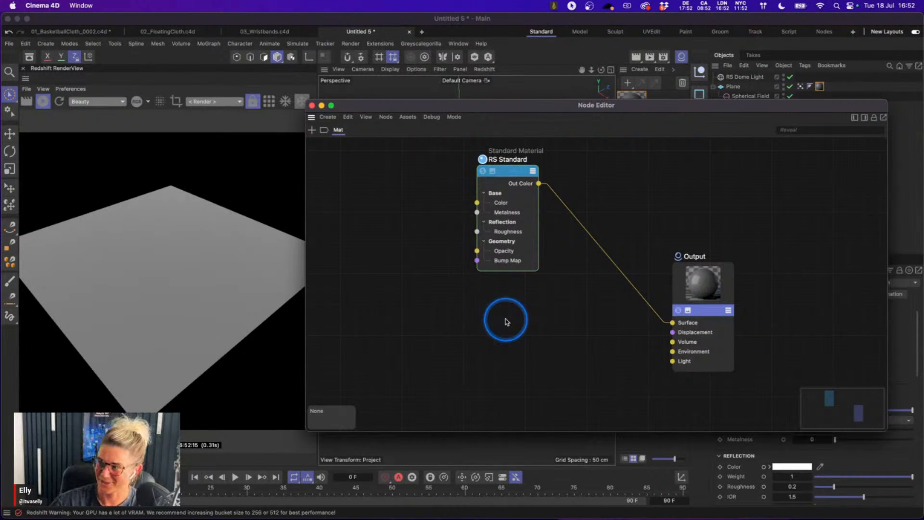
double_click(535, 320)
type("n")
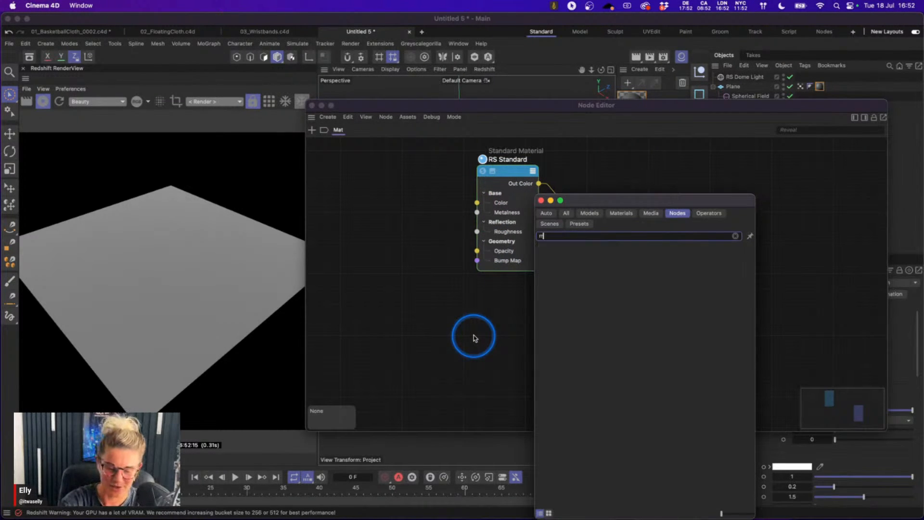
left_click_drag(613, 200, 706, 211)
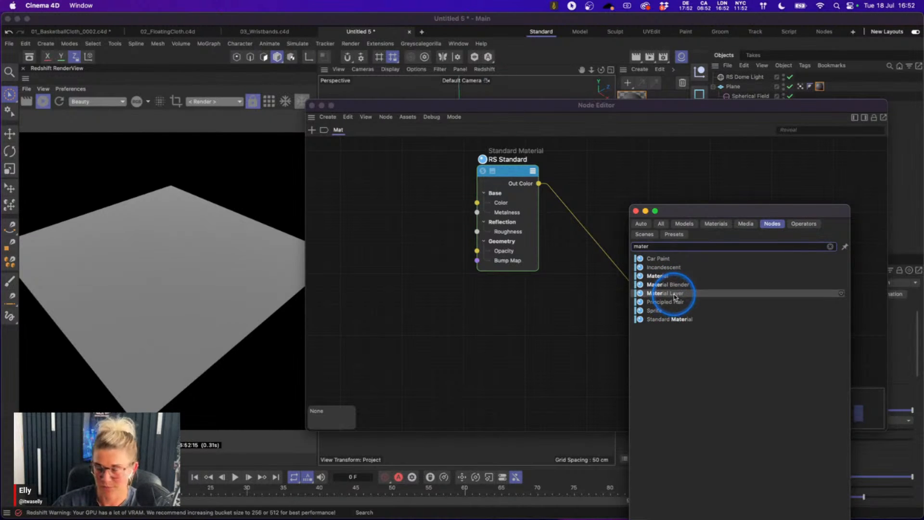
left_click_drag(675, 295, 598, 243)
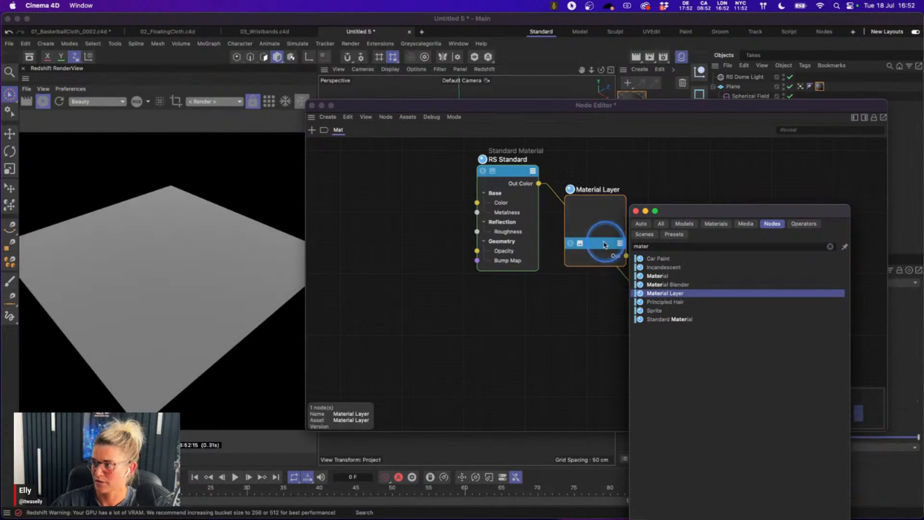
- Connect RS Standard to the Material Layer's Base Material color, and the Material Layer's output to the Output's Surface
left_click_drag(539, 184, 595, 218)
mouse_move(639, 240)
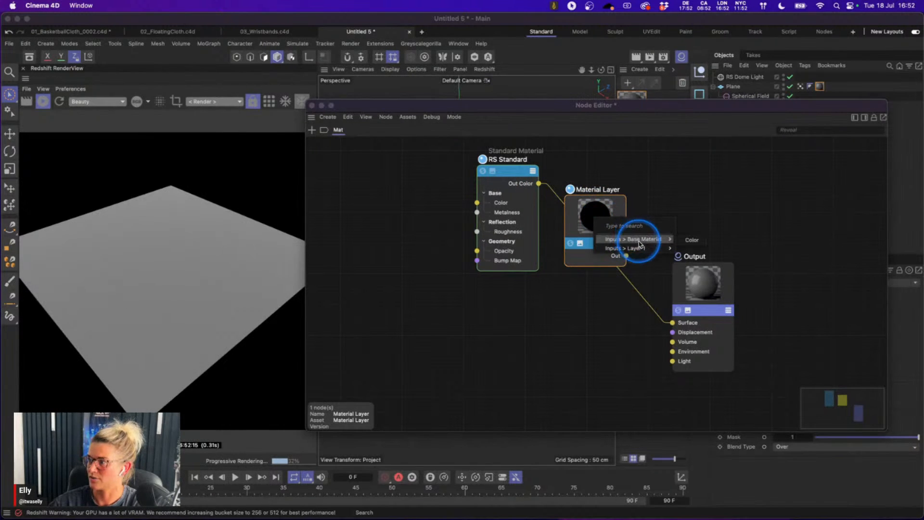
left_click(688, 240)
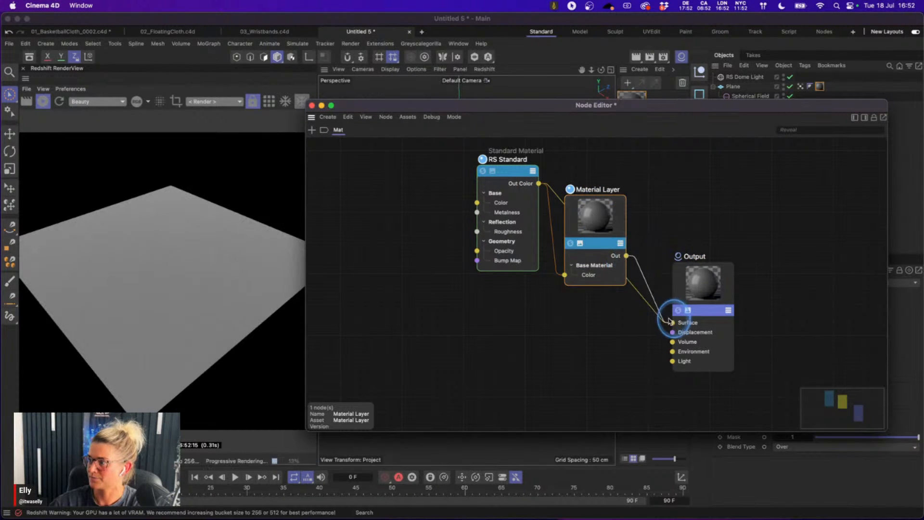
- Set the RS Standard node's base color to a red of about RGB 202, 55, 55
left_click(513, 172)
left_click(864, 117)
left_click(796, 245)
left_click(878, 297)
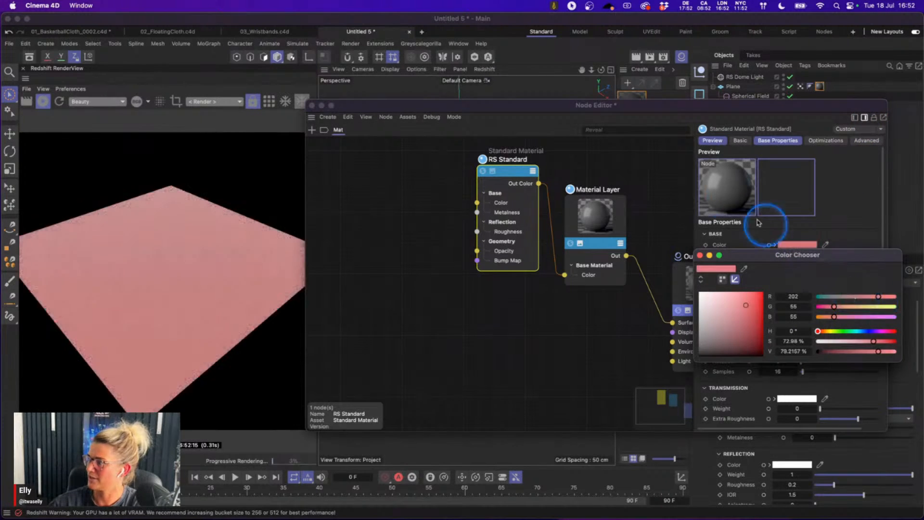
left_click(699, 256)
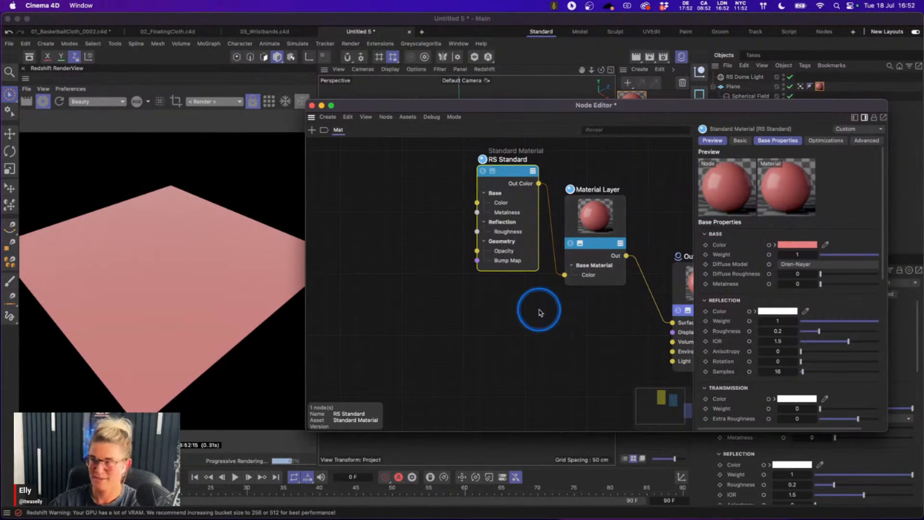
- Duplicate the RS Standard node, place the copy below the original and set its base color to teal
key("super+v")
left_click_drag(511, 259, 512, 314)
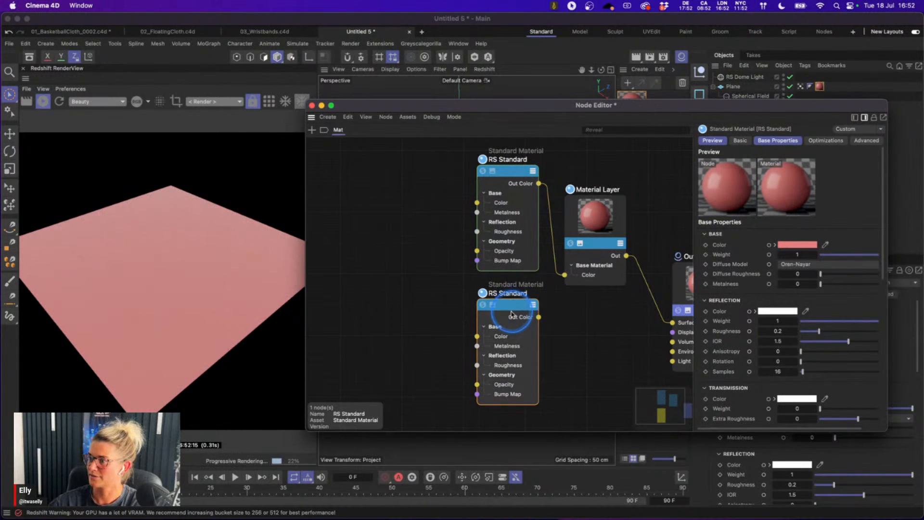
left_click(794, 245)
left_click_drag(825, 297, 822, 297)
left_click(699, 255)
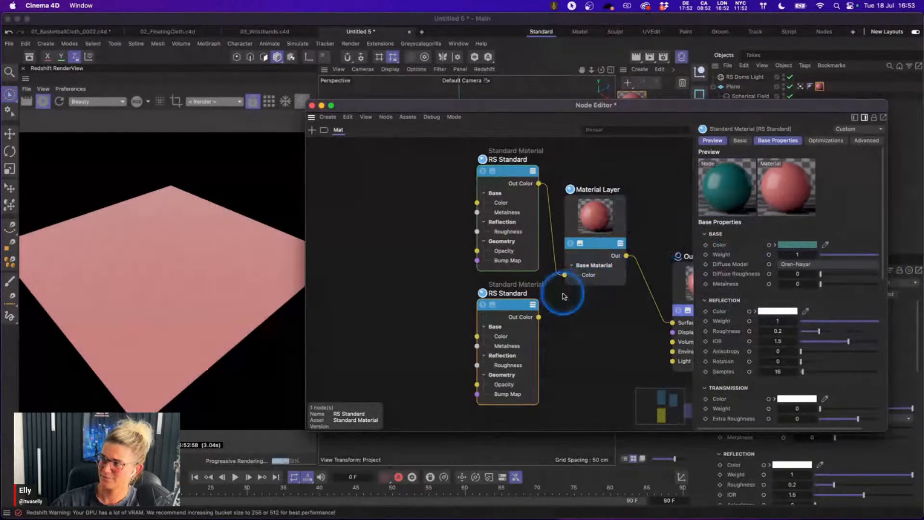
- Connect the teal RS Standard's Out Color to the Material Layer's Layer 1 color
left_click_drag(538, 318, 595, 214)
mouse_move(640, 240)
left_click(685, 242)
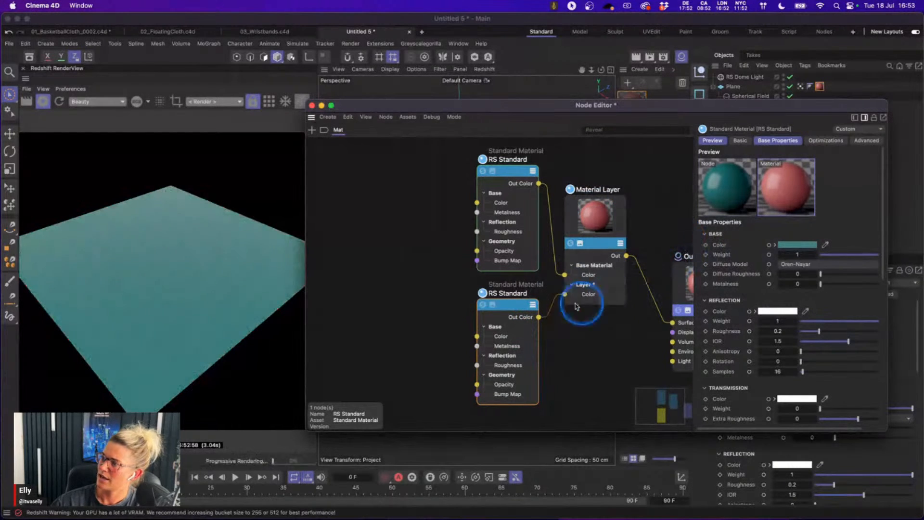
- Reposition the Material Layer node and add a Vertex Attribute node below the teal RS Standard
scroll(602, 347, "down", 2)
middle_click_drag(597, 346, 565, 236)
left_click_drag(576, 149, 589, 201)
scroll(573, 305, "down", 1)
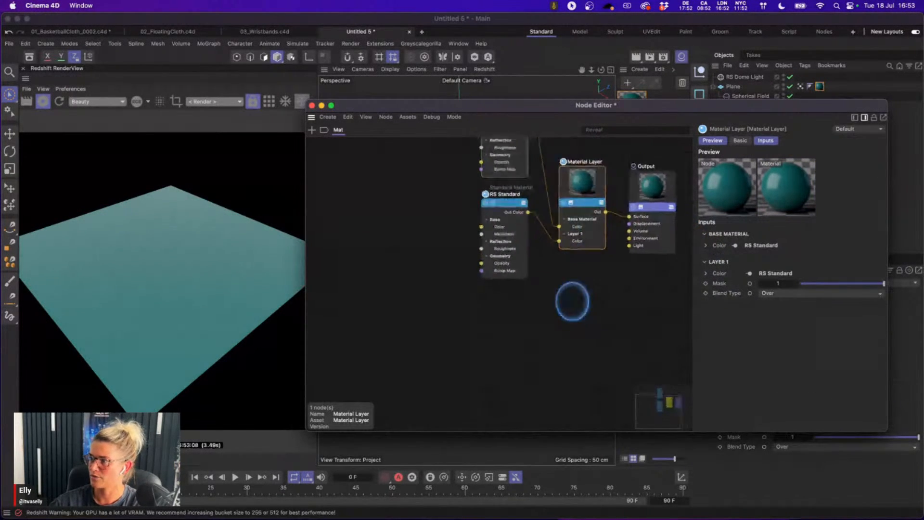
double_click(385, 336)
type("vert")
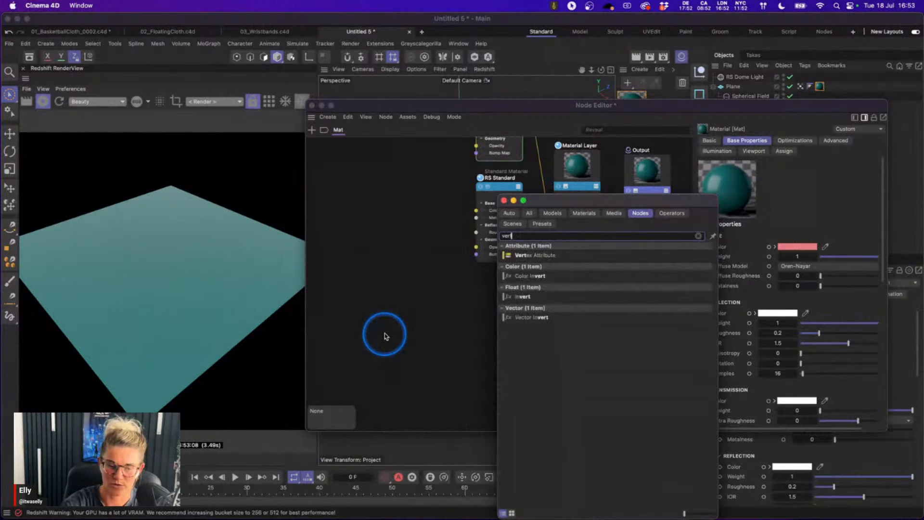
left_click_drag(535, 255, 502, 299)
- Set the Vertex Attribute's attribute name to the plane's Vertex Map tag
left_click_drag(826, 109, 781, 139)
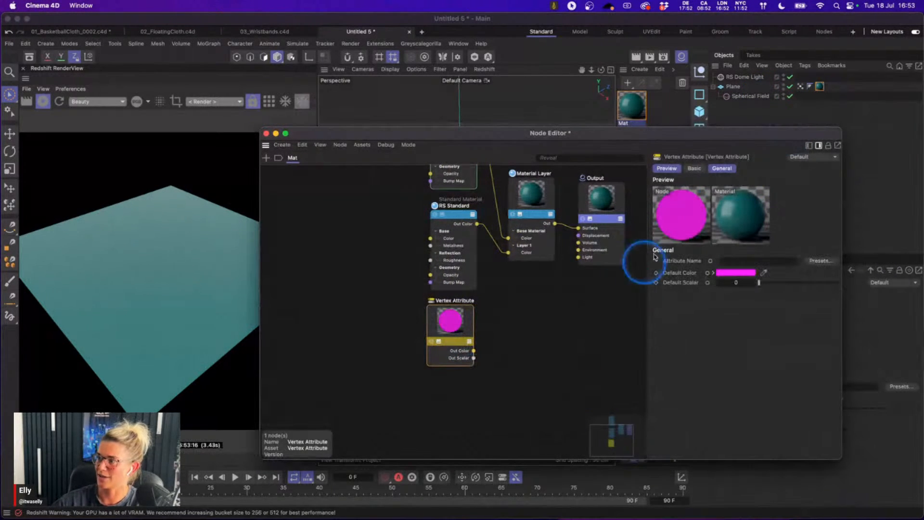
left_click_drag(750, 133, 700, 131)
left_click_drag(800, 87, 683, 258)
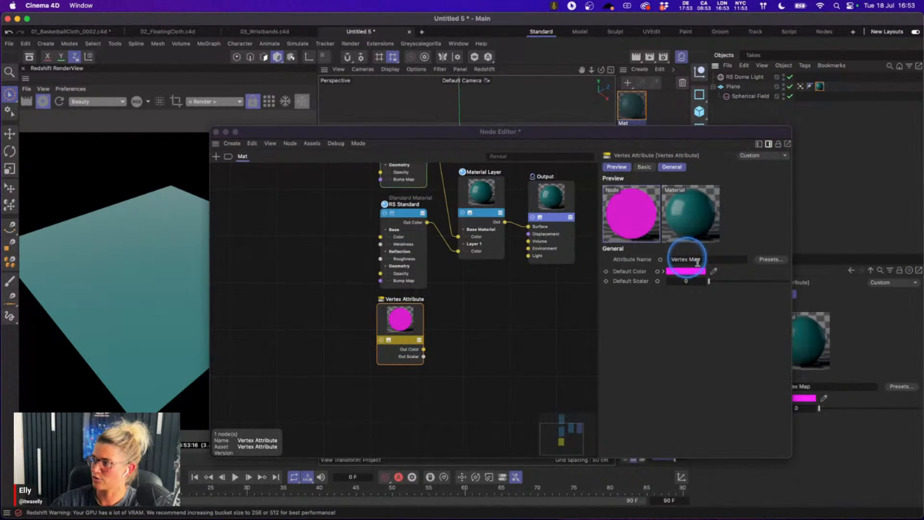
- Solo the Vertex Attribute node to preview the vertex map in the live render
left_click_drag(409, 139, 502, 93)
left_click(486, 292)
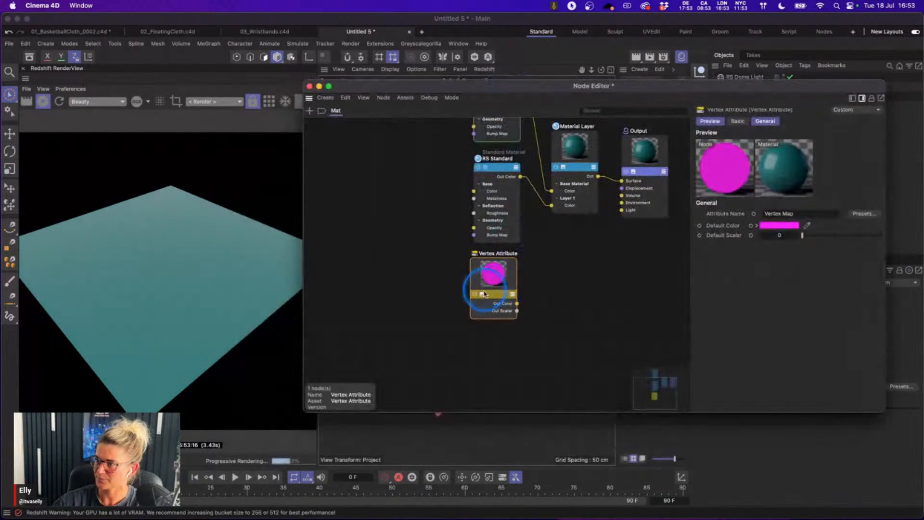
left_click(501, 293)
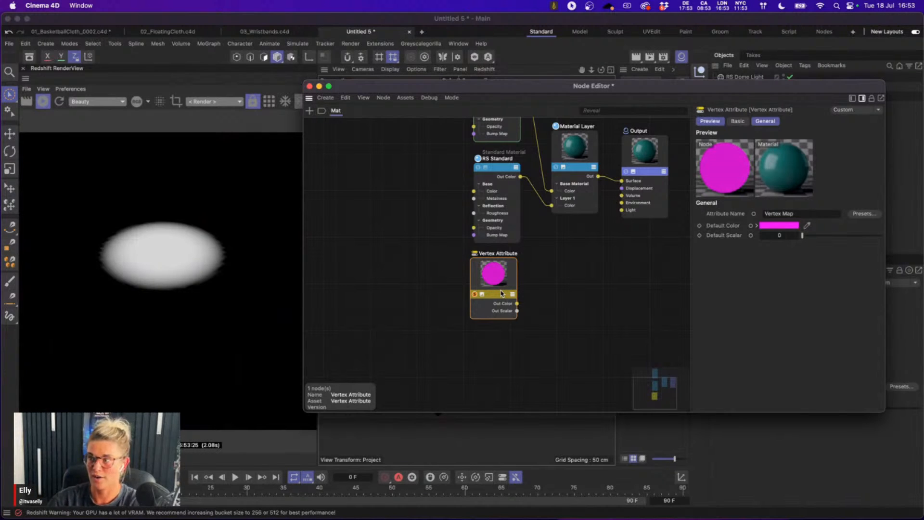
- Connect the Vertex Attribute's Out Color to the Material Layer's Layer 1 mask and end the solo preview
middle_click_drag(560, 269, 488, 289, "alt")
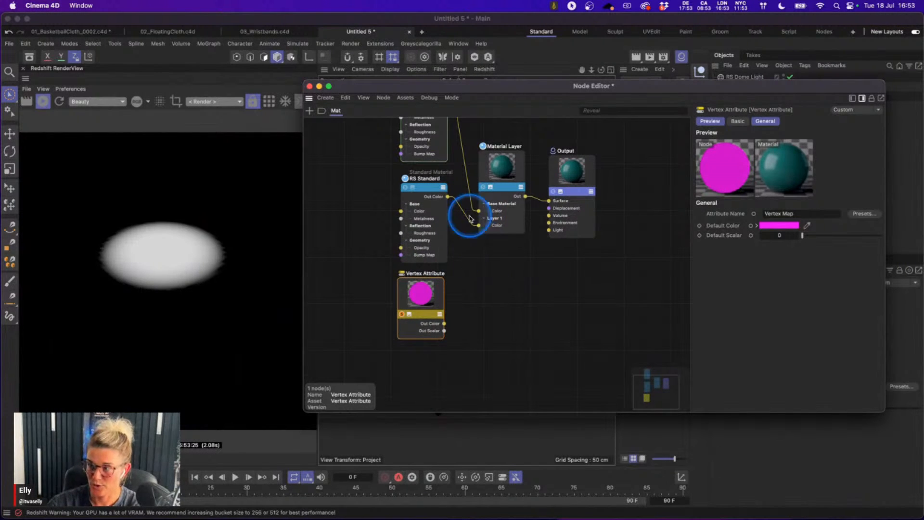
left_click_drag(444, 324, 561, 194)
left_click(598, 195)
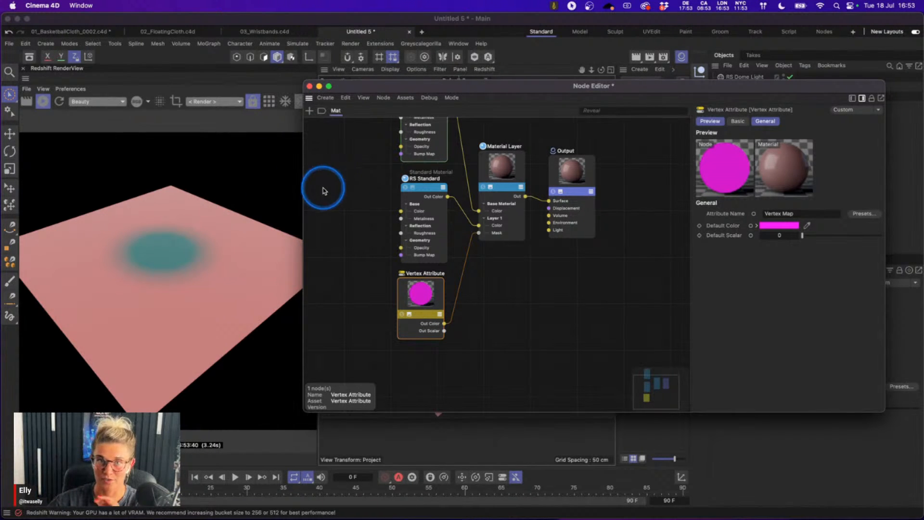
- Close the node graph and move the Spherical Field around over the plane to test the material mask
left_click(310, 86)
left_click(750, 97)
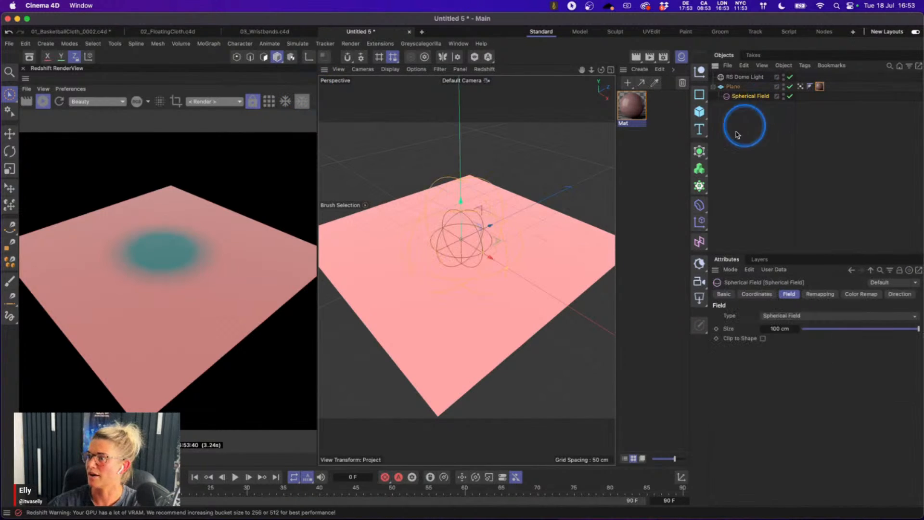
left_click(502, 240)
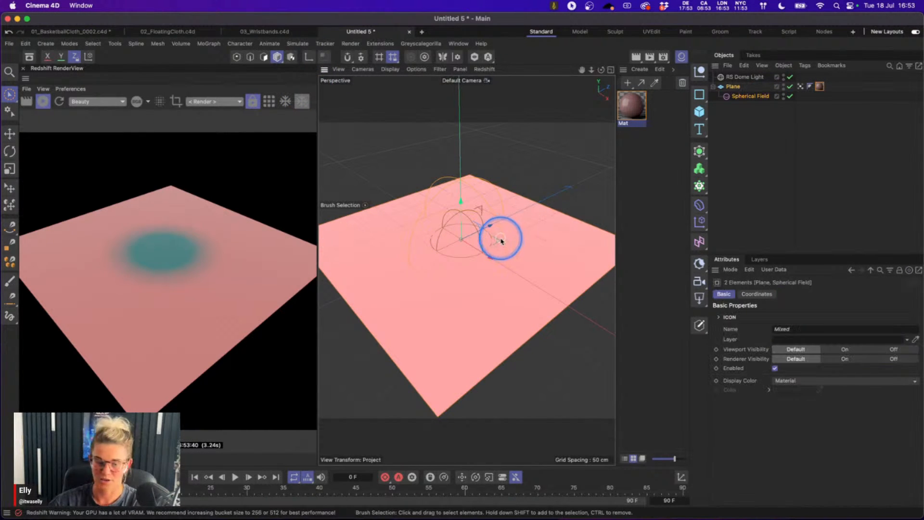
left_click(754, 98)
left_click(75, 56)
left_click_drag(496, 239, 524, 218)
left_click_drag(437, 247, 496, 237)
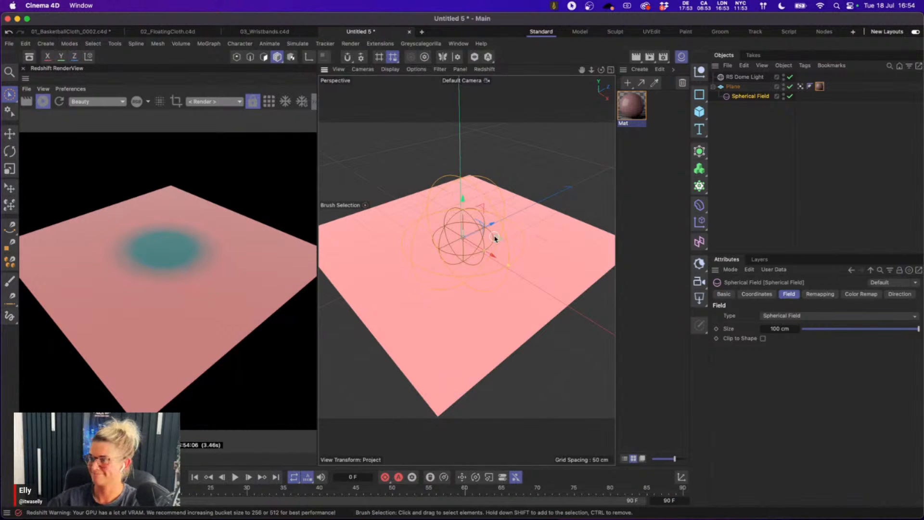
- Stop the live render, close the Untitled 5 project without saving and switch to 02_FloatingCloth.c4d
left_click(42, 101)
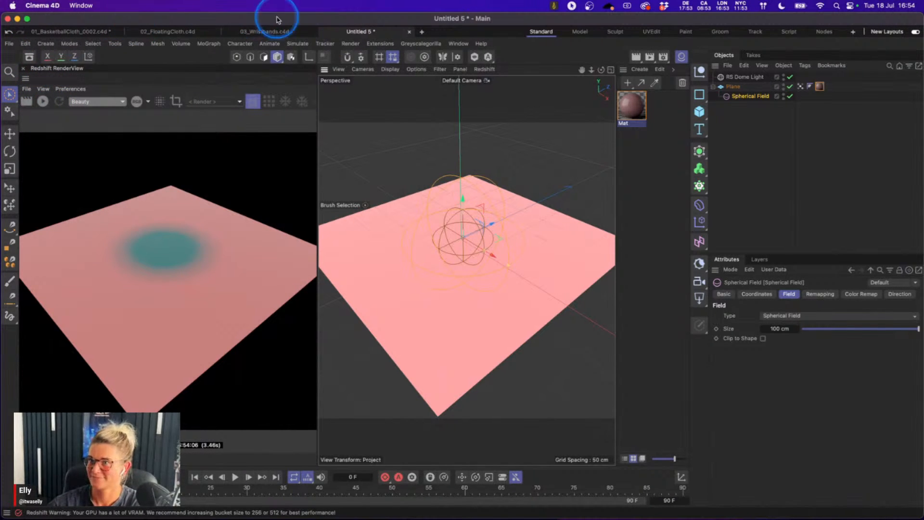
left_click(409, 32)
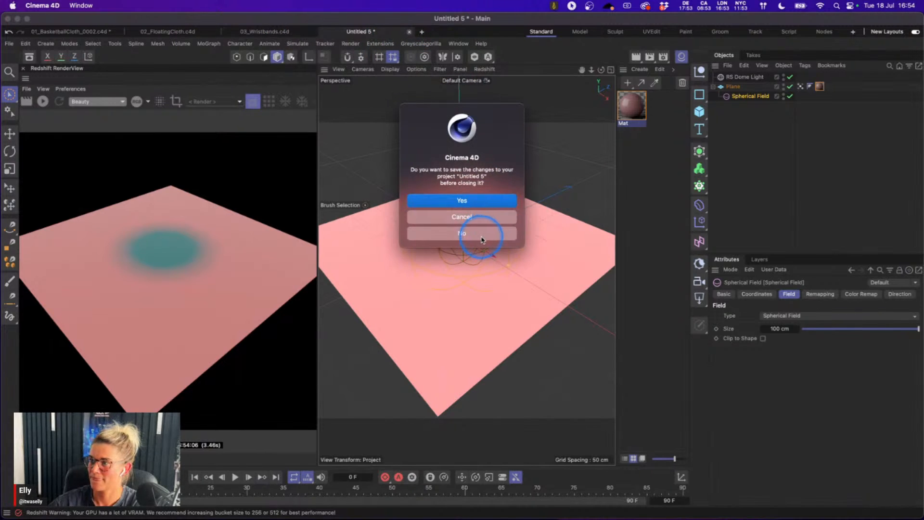
left_click(480, 240)
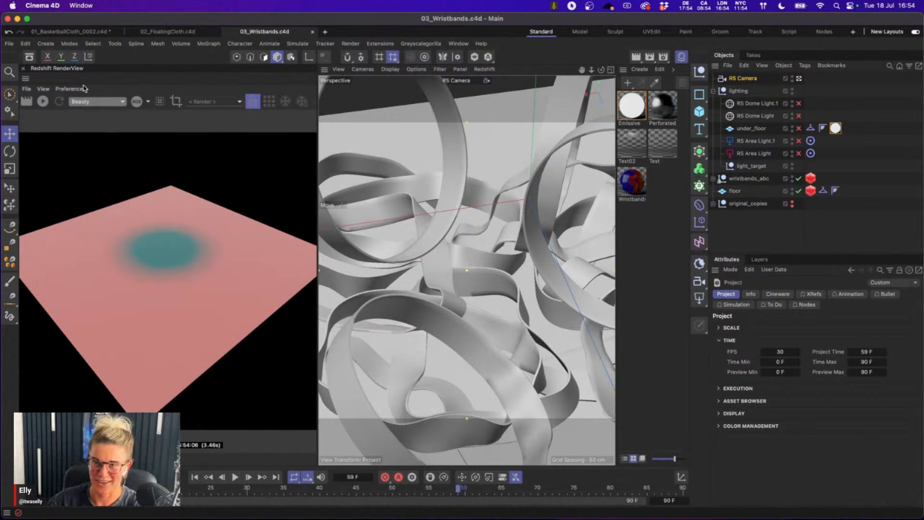
left_click(165, 31)
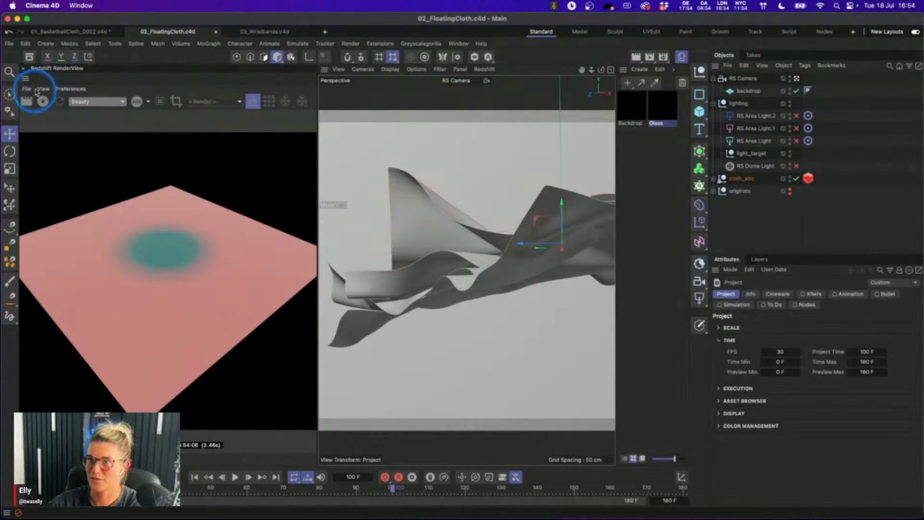
- Close the Redshift RenderView, leave the RS Camera and view the whole floating cloth and backdrop from the default camera
left_click(23, 69)
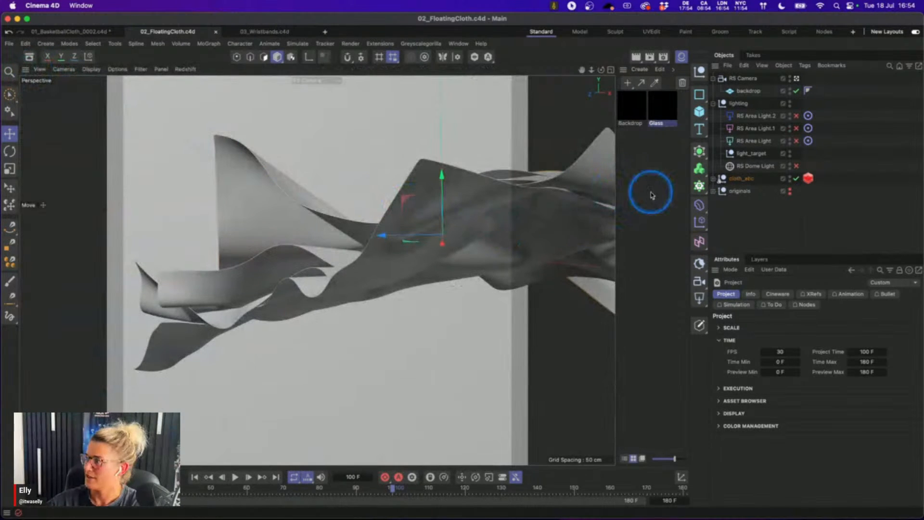
left_click(796, 80)
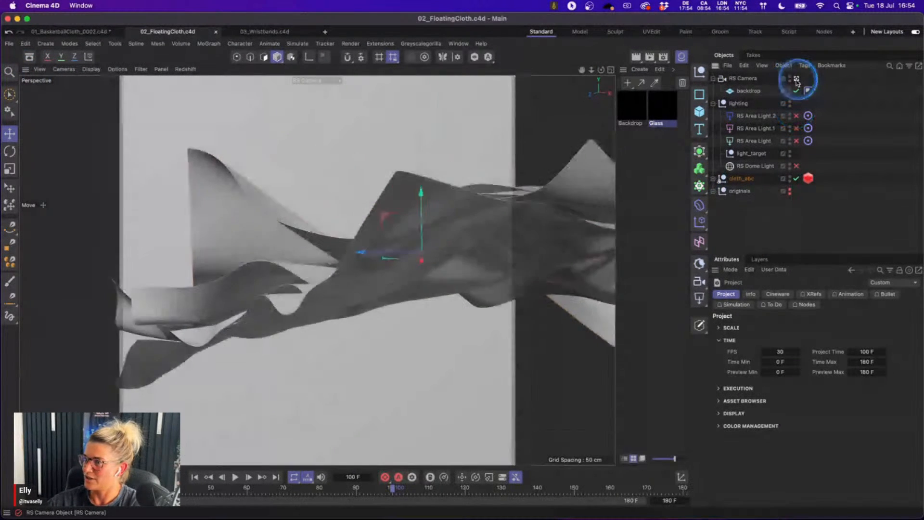
left_click_drag(333, 250, 331, 301, "alt")
right_click_drag(411, 275, 341, 278, "alt")
left_click_drag(406, 274, 391, 284, "alt")
right_click_drag(391, 284, 377, 272, "alt")
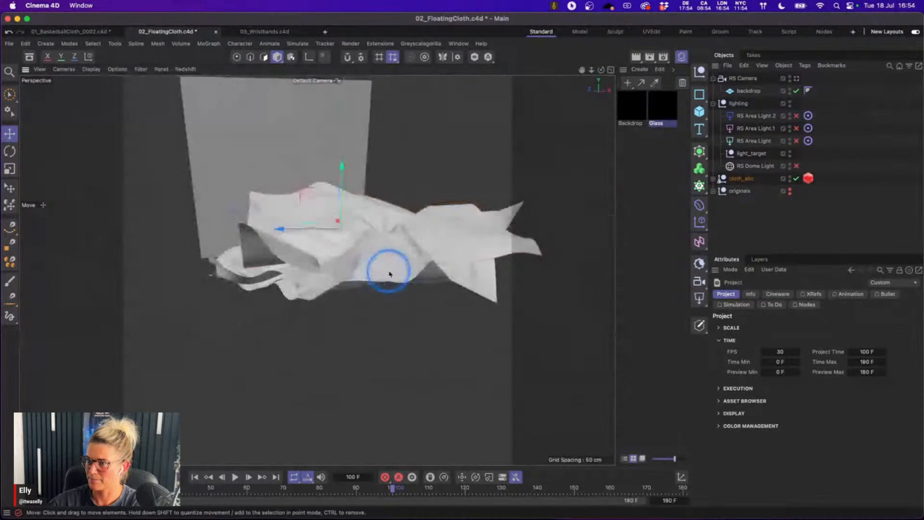
left_click_drag(397, 271, 392, 280, "alt")
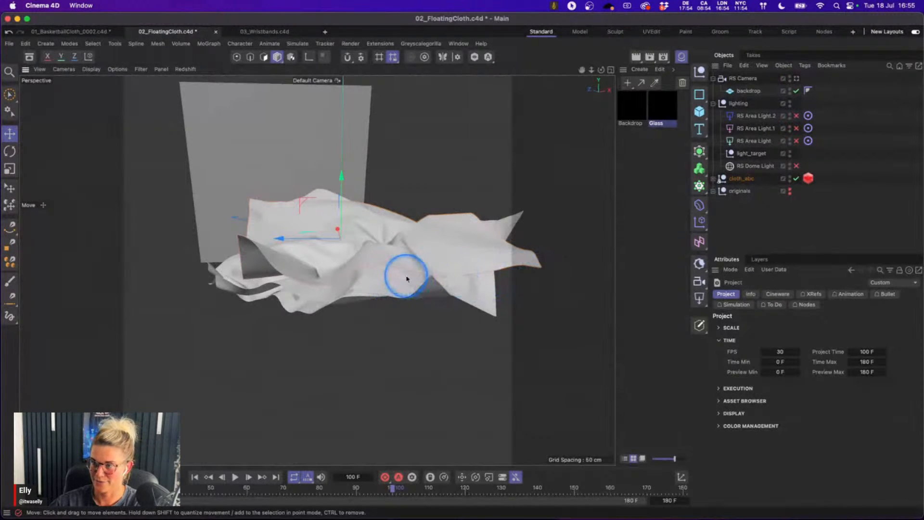
left_click_drag(389, 282, 430, 262, "alt")
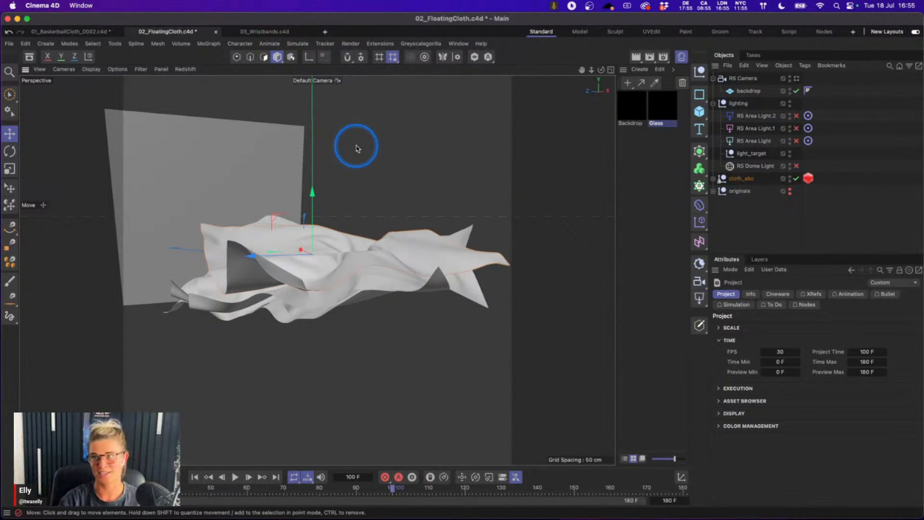
- Review the available simulation forces, then examine the originals null's hierarchy with its forces and cloth cloner setup
left_click(297, 43)
mouse_move(320, 61)
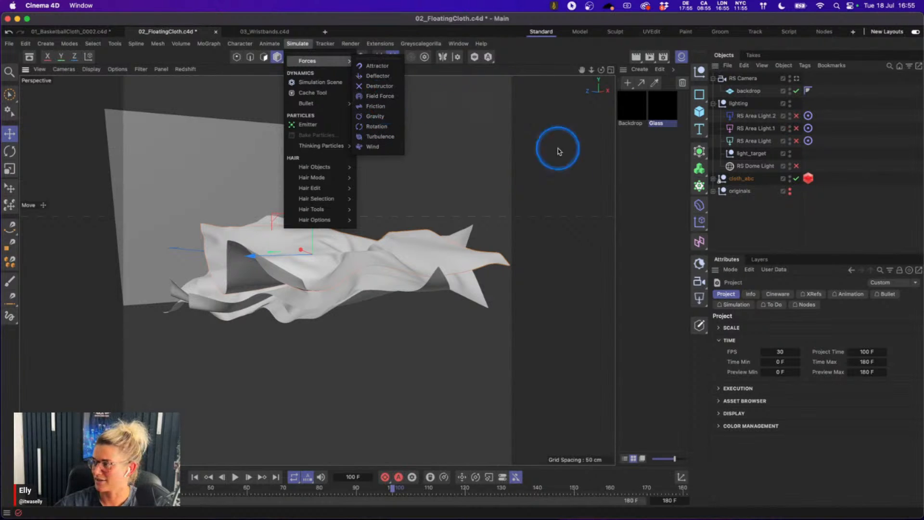
left_click(715, 195)
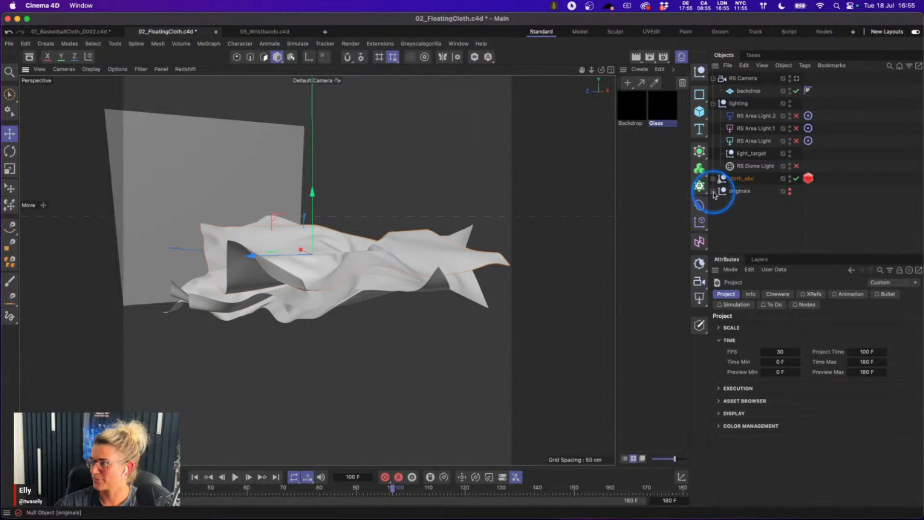
left_click(713, 191)
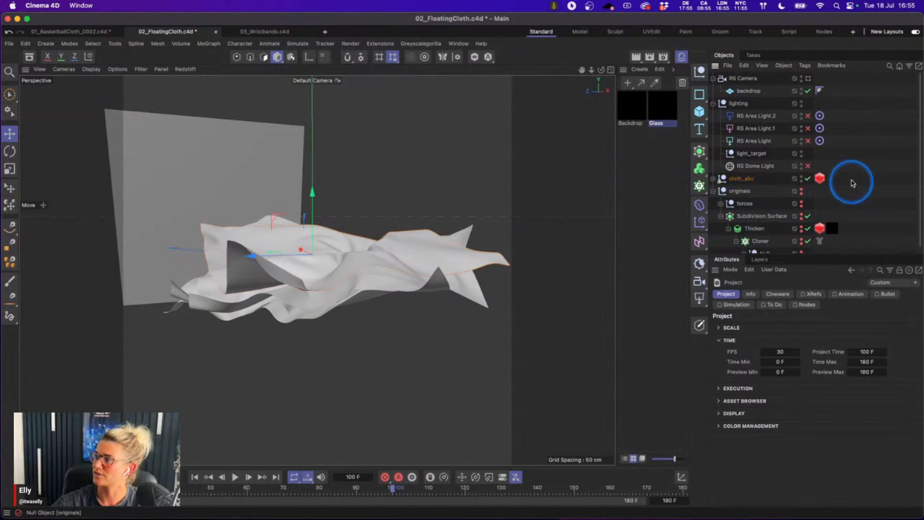
scroll(915, 214, "down", 1)
left_click(741, 184)
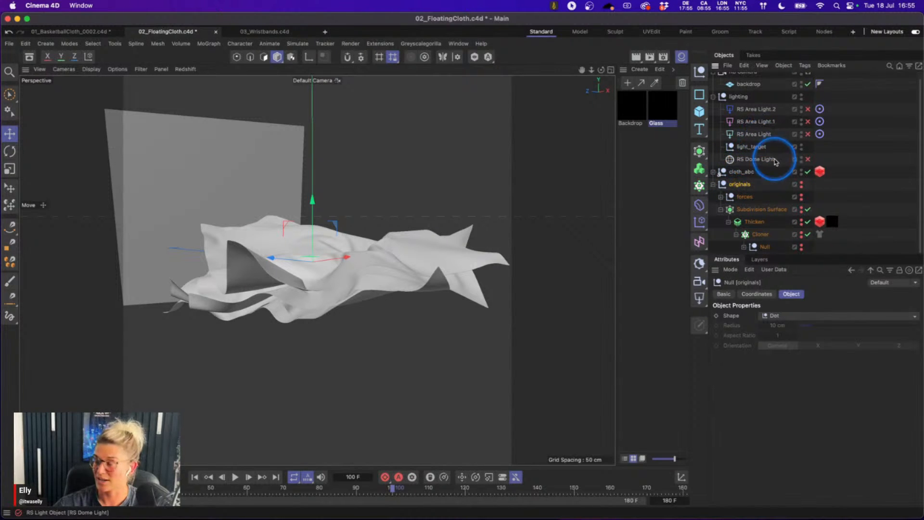
left_click(720, 197)
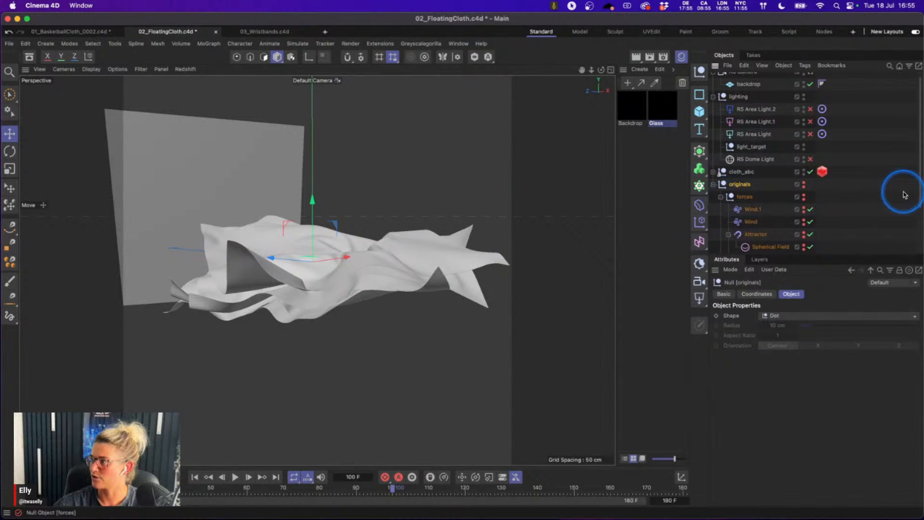
left_click_drag(914, 190, 919, 231)
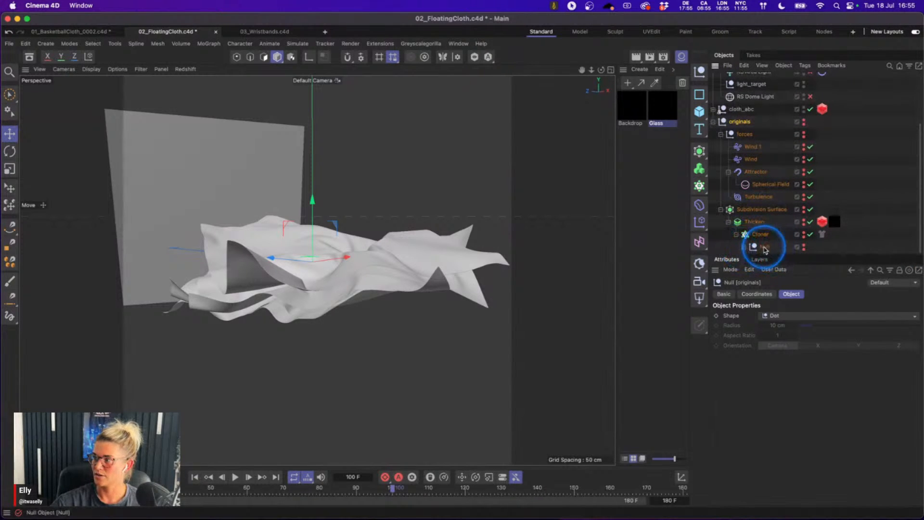
mouse_move(920, 228)
left_mouse_down()
mouse_move(921, 244)
mouse_move(910, 242)
left_mouse_up()
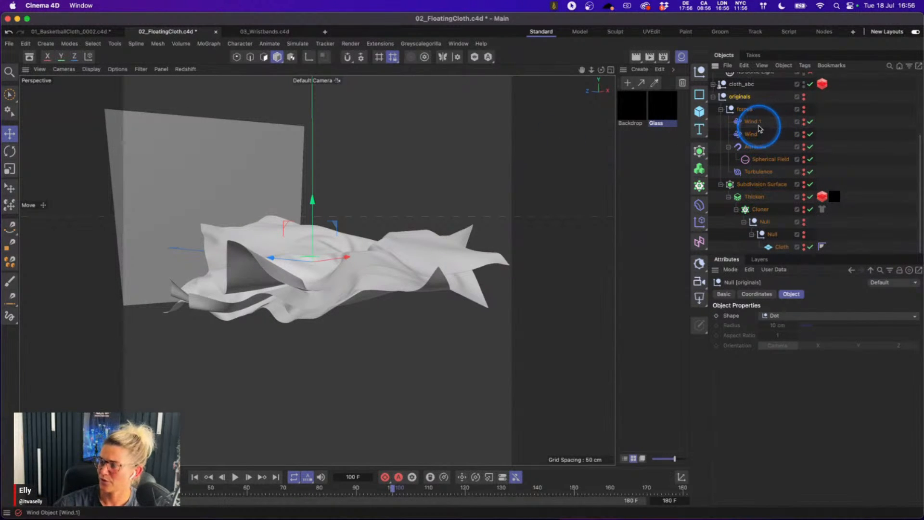
left_click(713, 96)
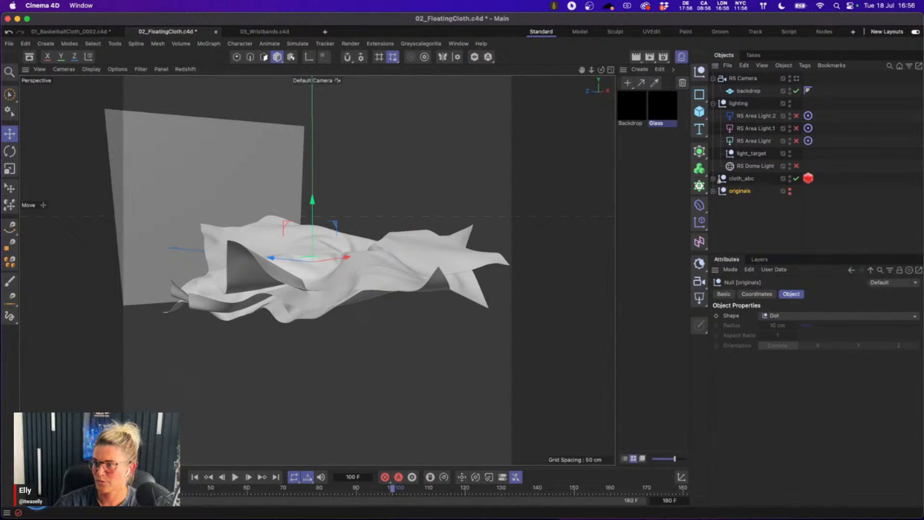
- Play the cloth animation from the start, stop it and set the current frame to 93
key("shift+f")
left_click(235, 477)
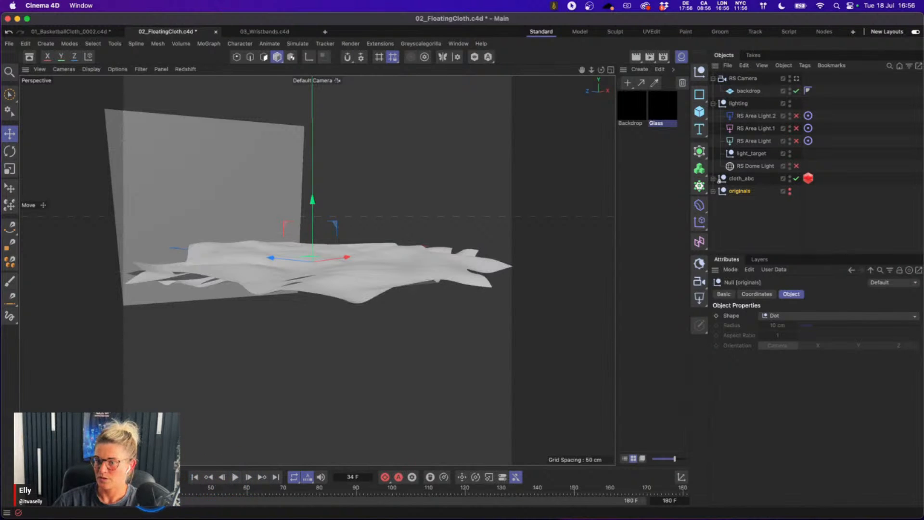
left_click(320, 491)
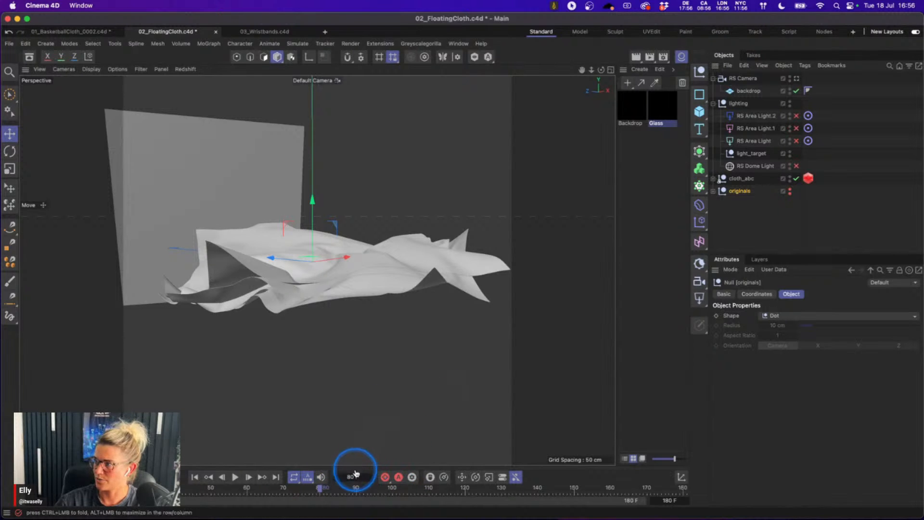
left_click(368, 490)
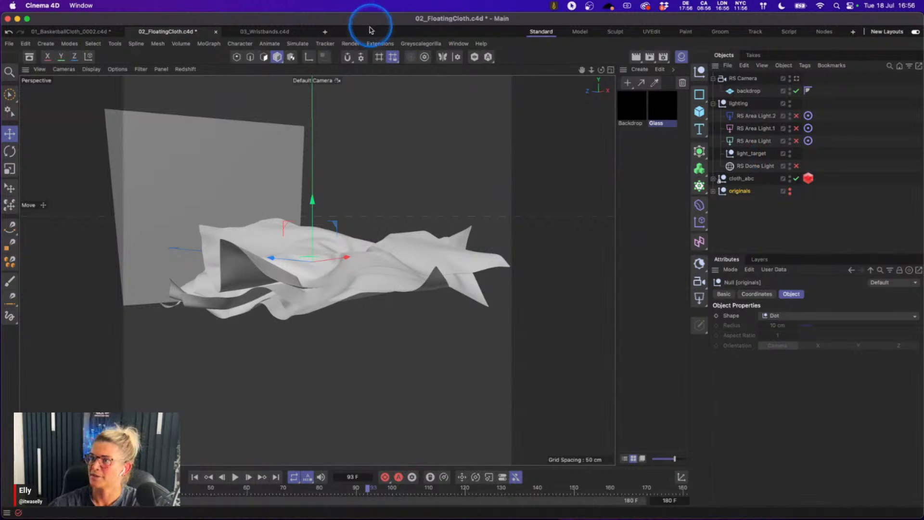
- Open the Redshift RenderView docked beside the viewport, start the live render and look through the RS Camera
left_click(458, 43)
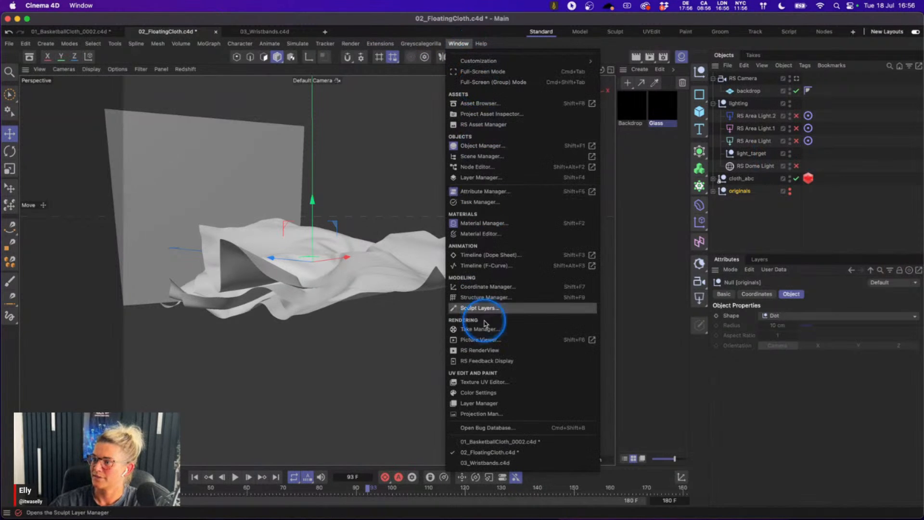
left_click(483, 350)
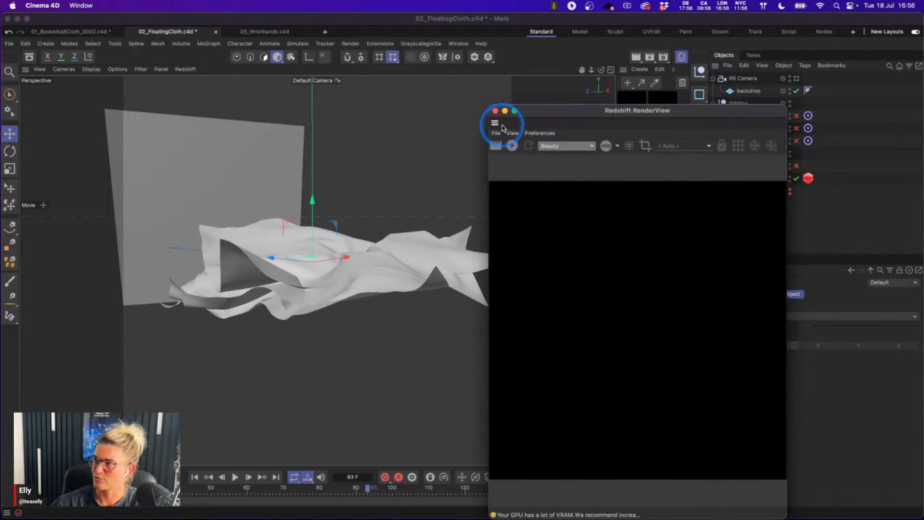
left_click_drag(496, 122, 82, 161)
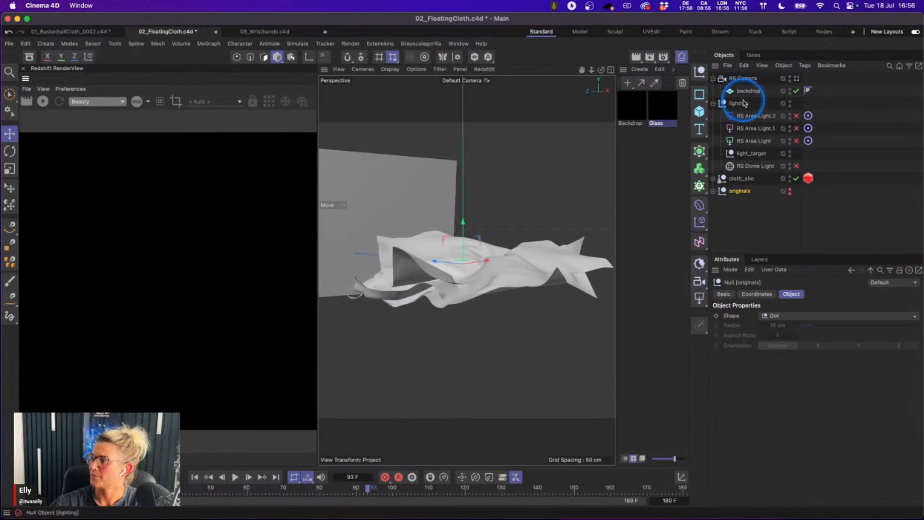
left_click(53, 102)
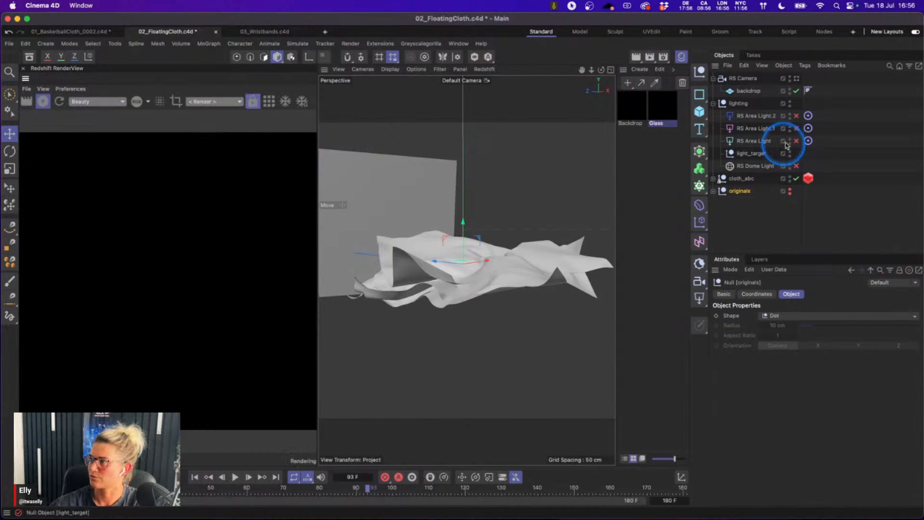
left_click(796, 78)
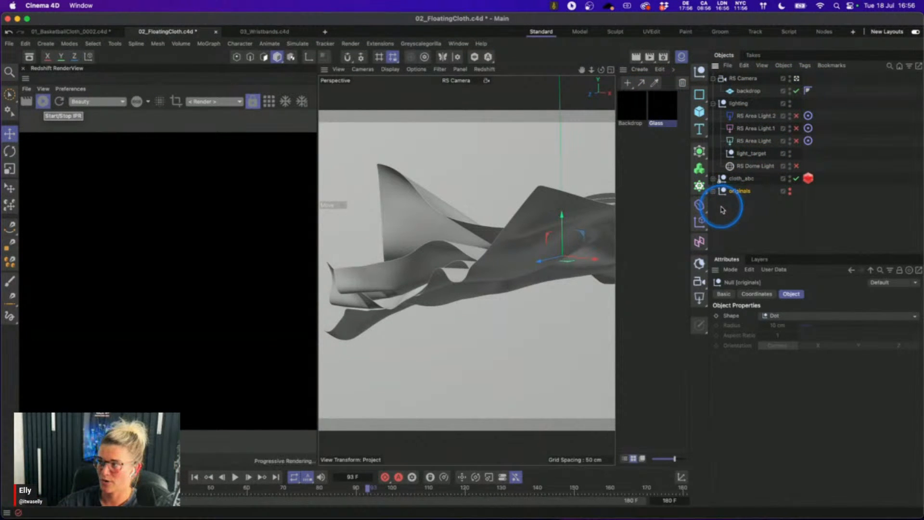
- Enable the RS Dome Light and expand its environment texture to show the image preview
left_click(771, 166)
left_click(796, 166)
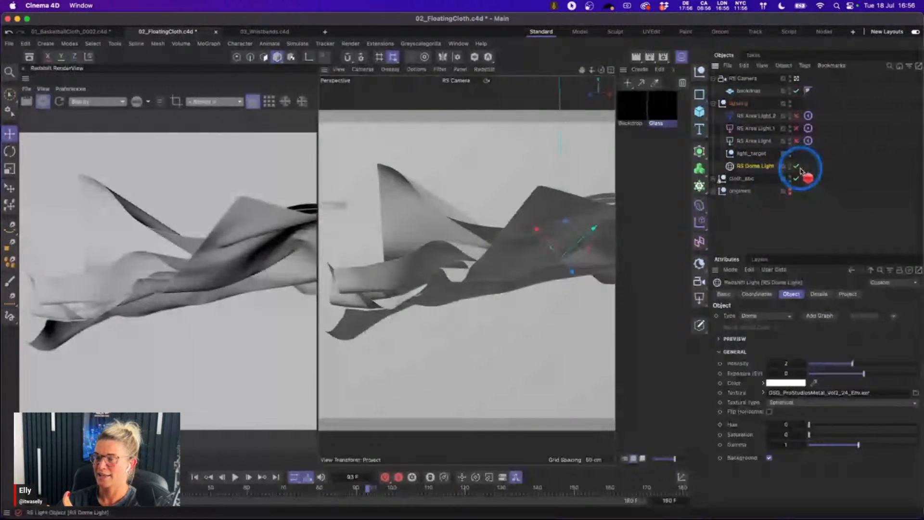
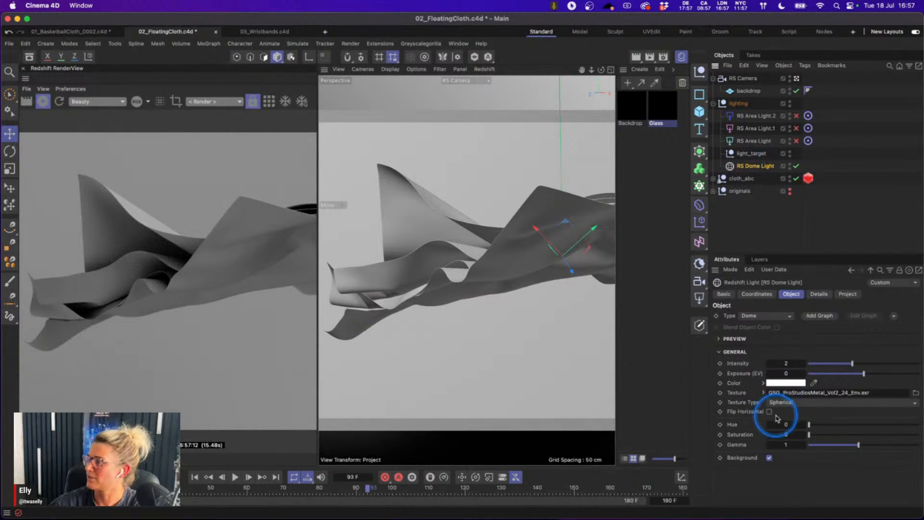
left_click(762, 392)
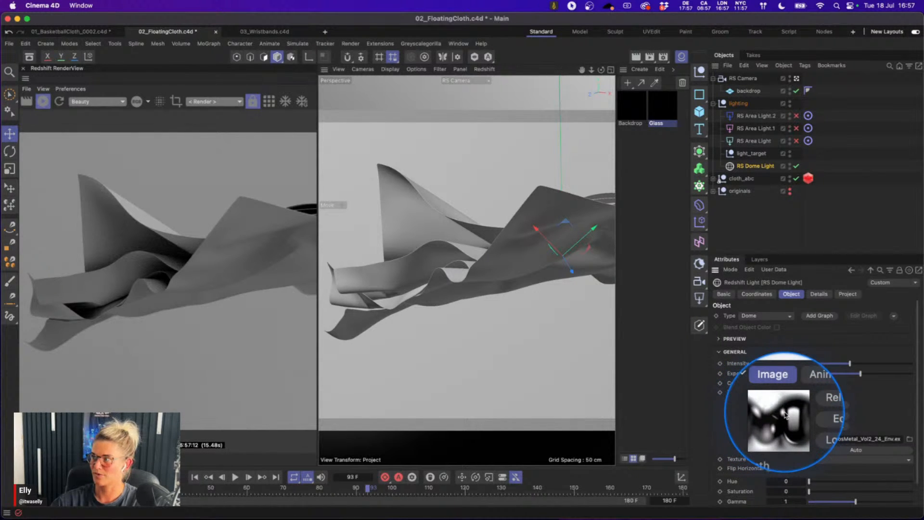
- Create a new material, apply it to cloth_abc and give it Metalness 1 and reflection Roughness 0
double_click(644, 142)
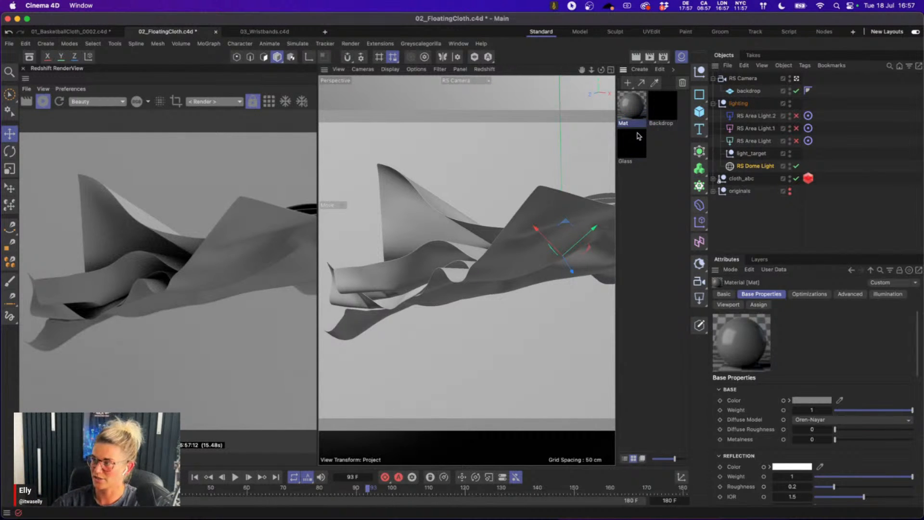
left_click_drag(634, 114, 749, 180)
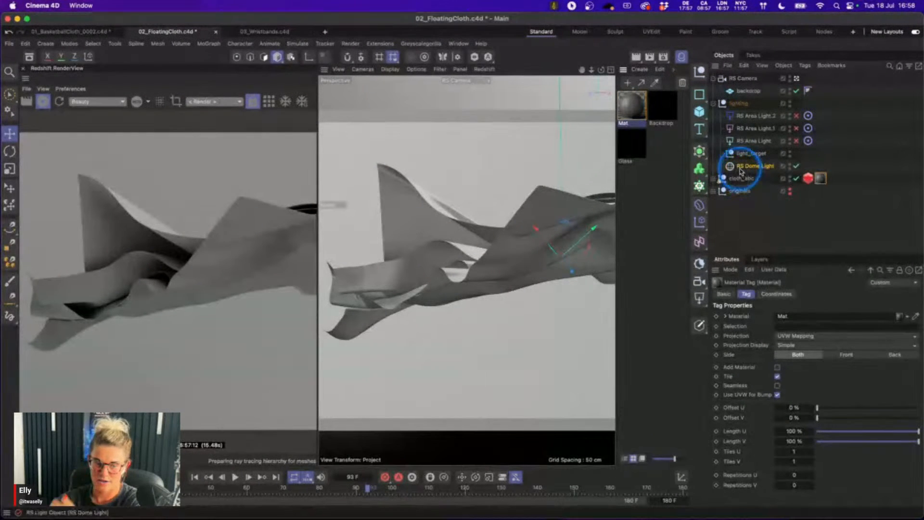
left_click(640, 102)
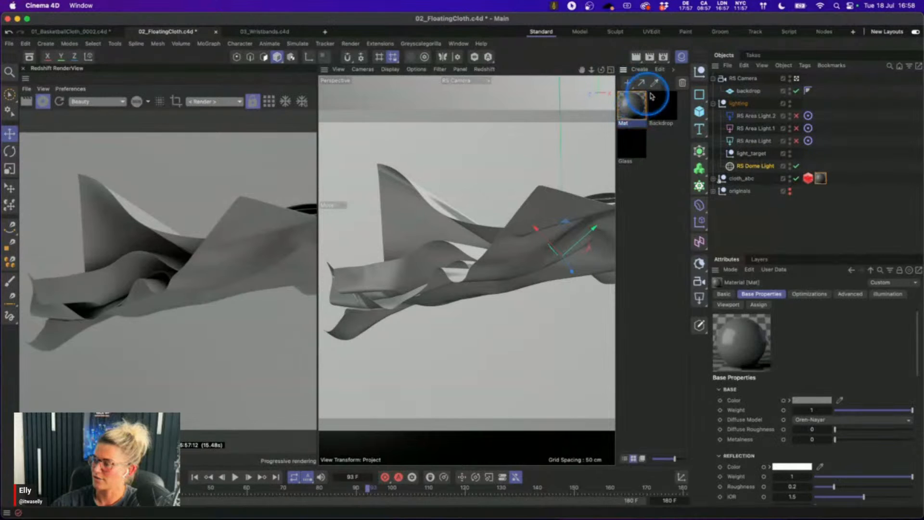
left_click_drag(836, 439, 897, 442)
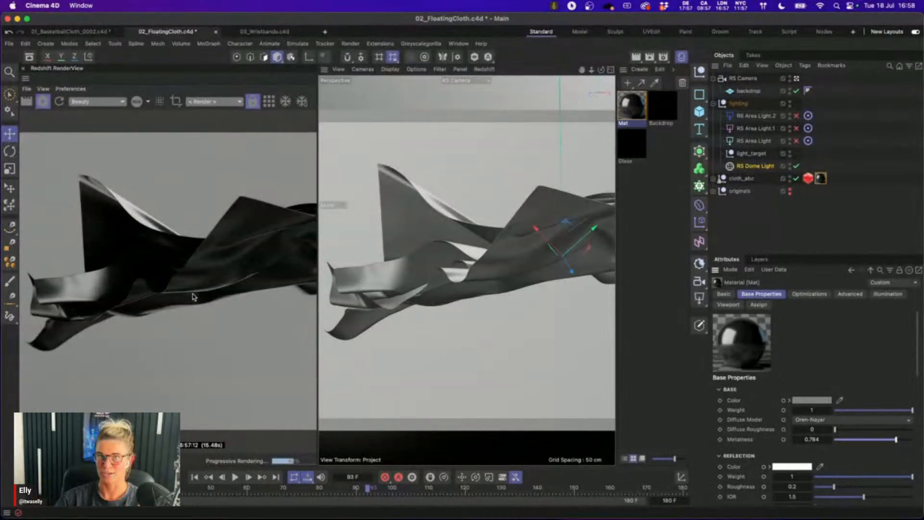
left_click_drag(894, 440, 922, 439)
left_click_drag(834, 487, 701, 512)
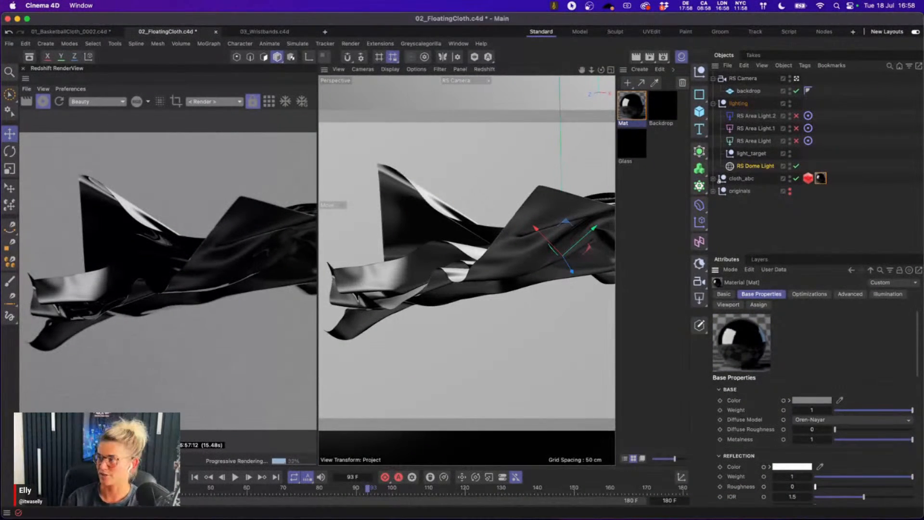
- Enable RS Area Light, then inspect its Target tag and the light_target null it aims at
left_click(753, 141)
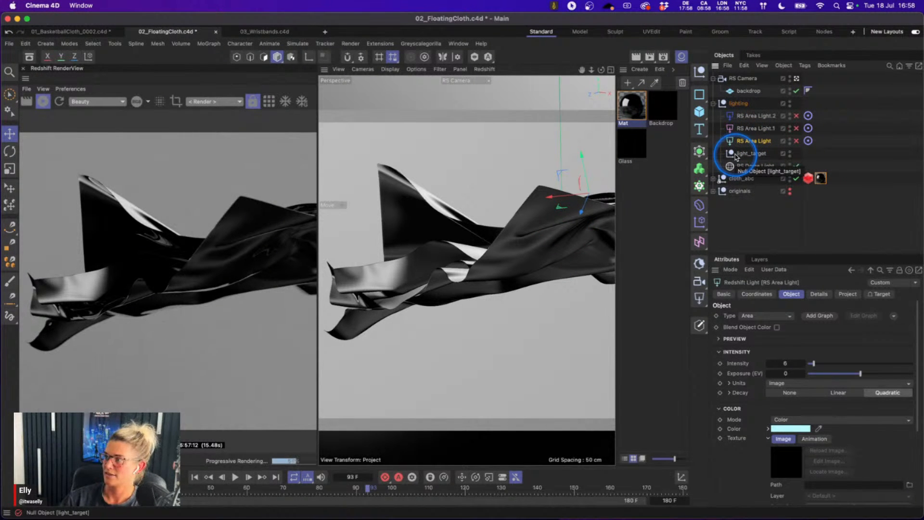
left_click(768, 438)
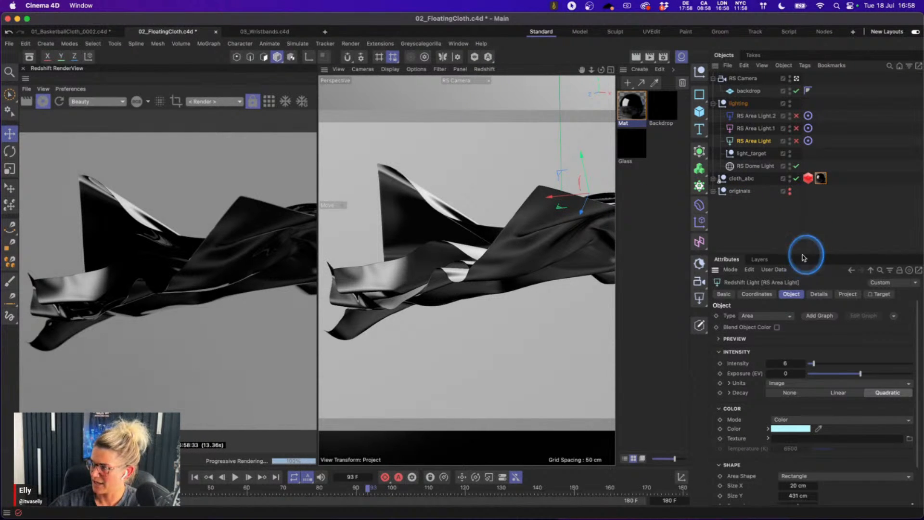
left_click_drag(802, 253, 800, 206)
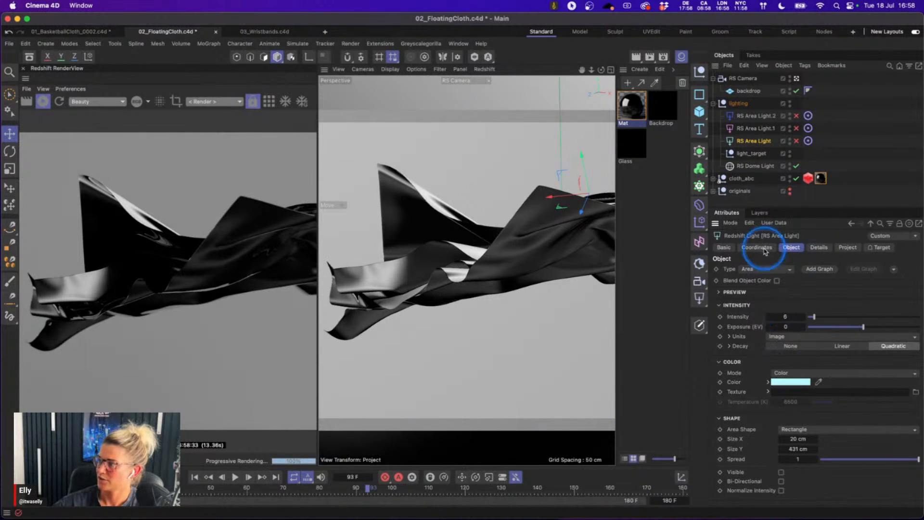
left_click(796, 140)
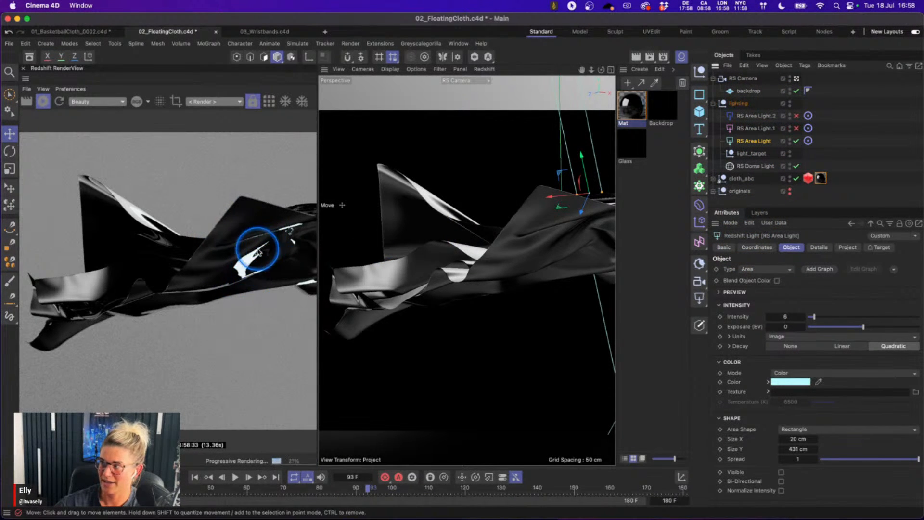
left_click(808, 140)
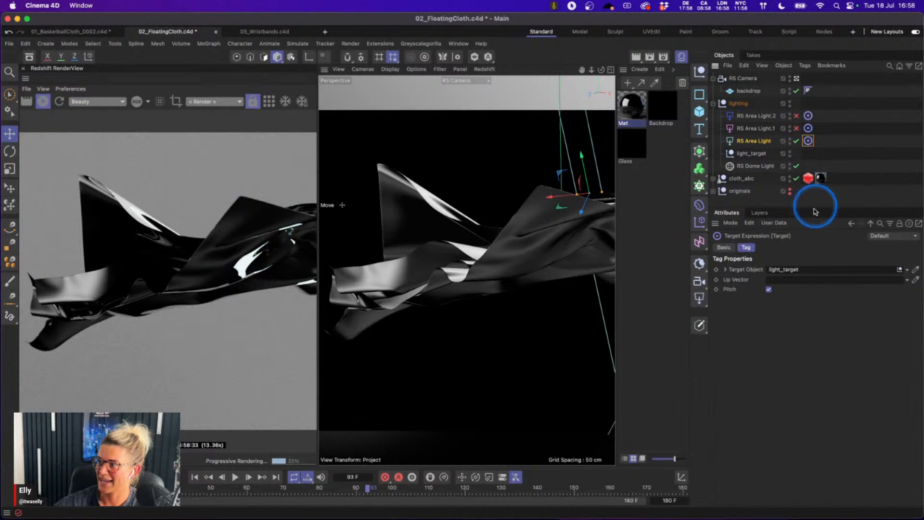
left_click(751, 153)
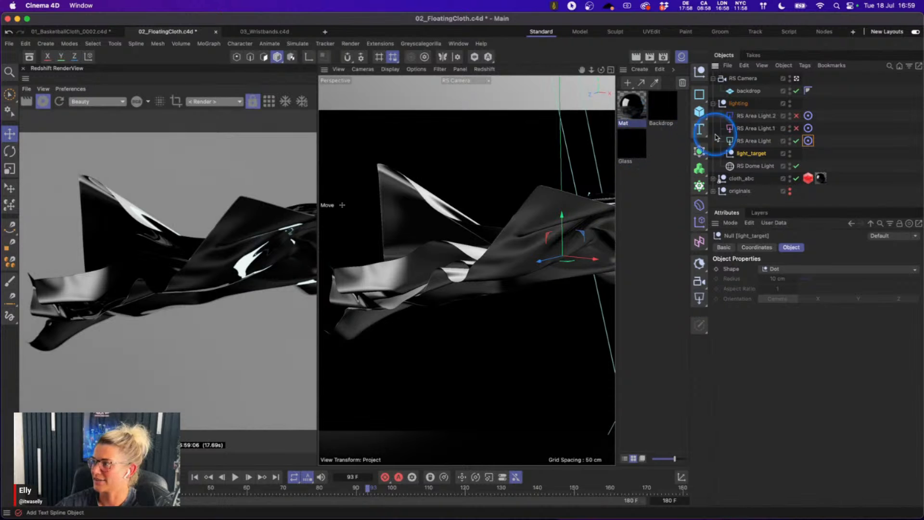
- Enable RS Area Light.1 and RS Area Light.2 in the lighting group
left_click(796, 128)
left_click(765, 129)
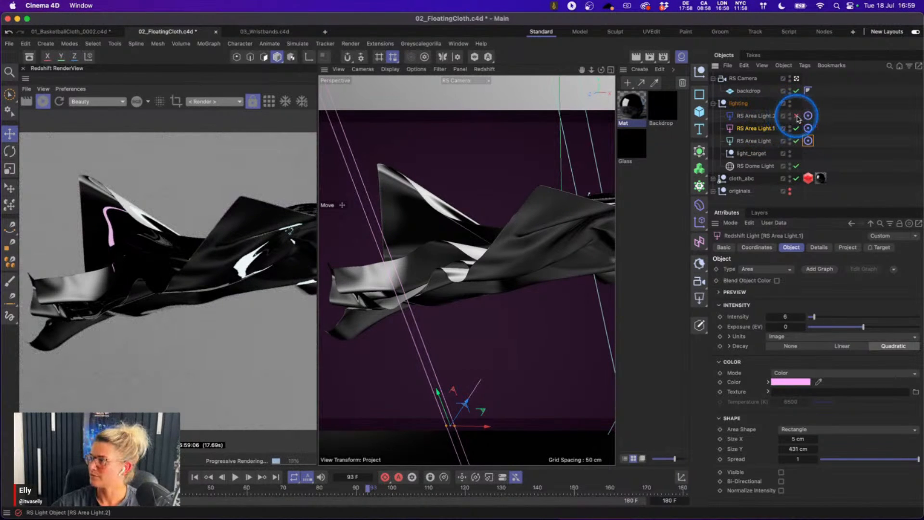
left_click(796, 116)
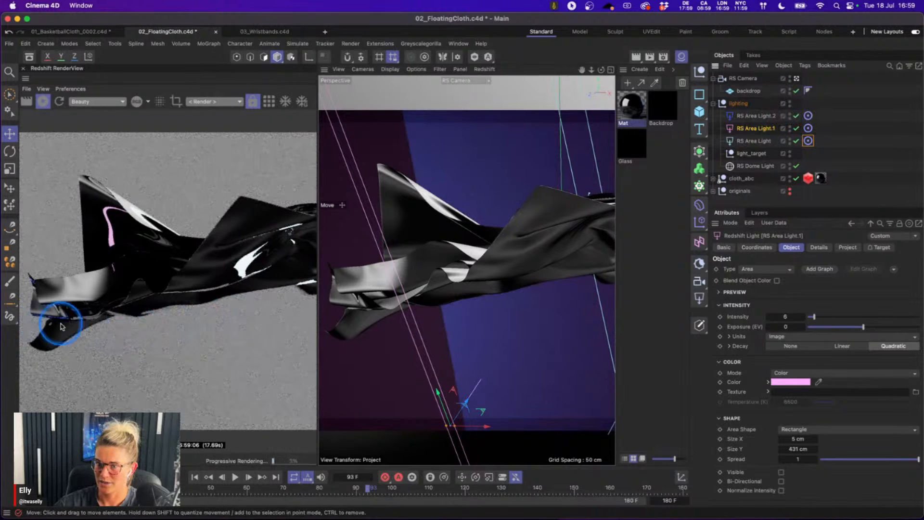
- Disable RS Dome Light to inspect the three area lights' reflections on their own, and enable it again
left_click(796, 166)
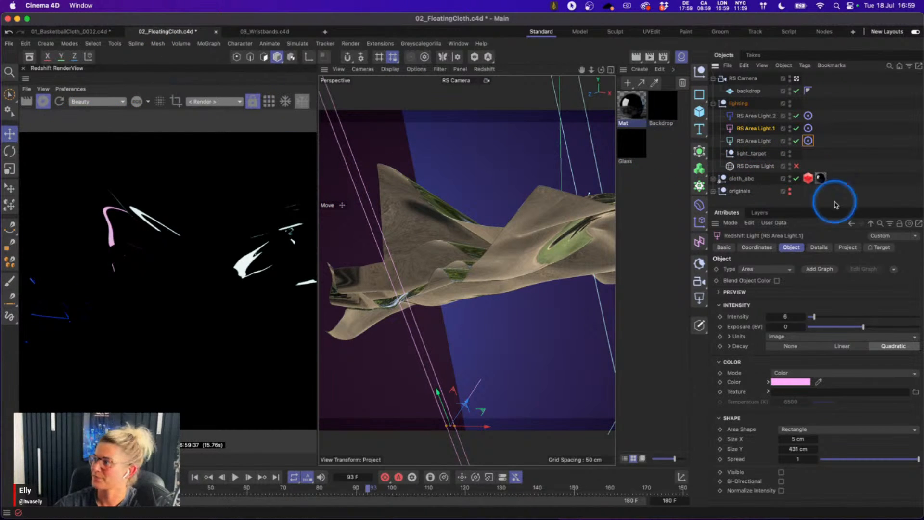
left_click(796, 165)
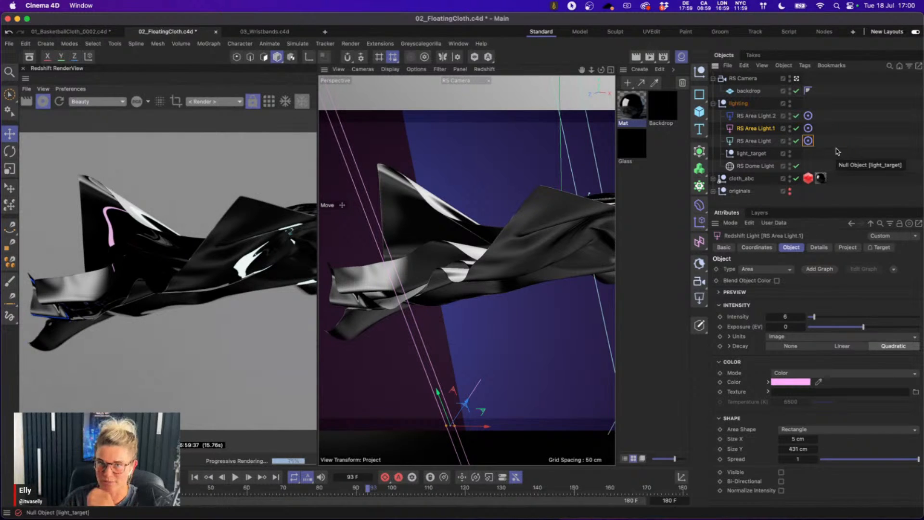
left_click(310, 258)
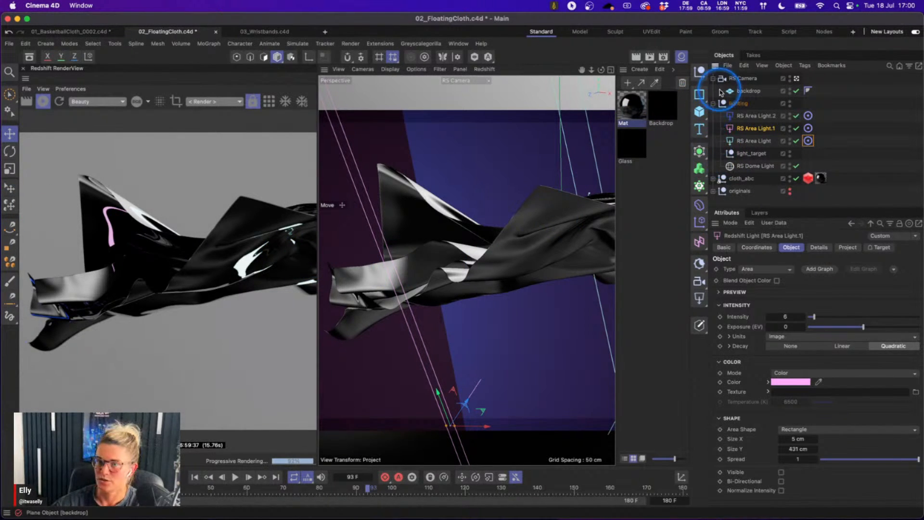
left_click(634, 126)
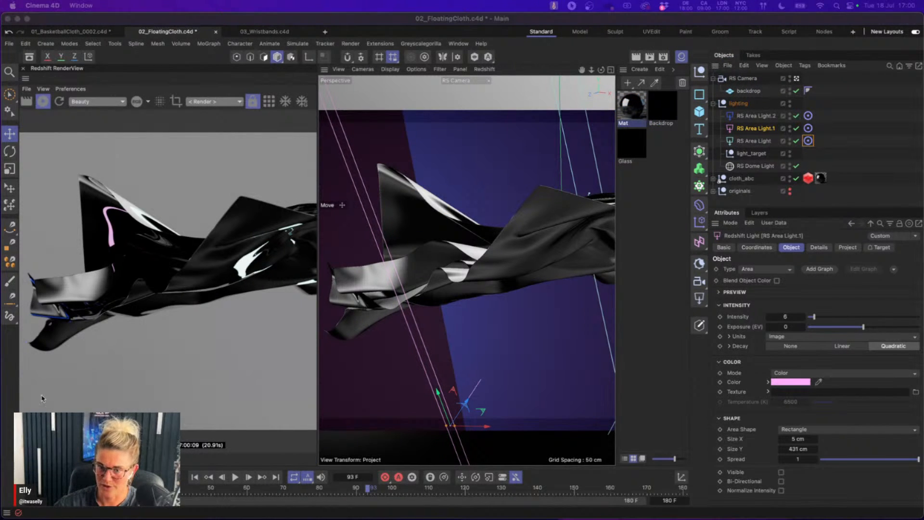
- Open the Mat material's node graph, show its attributes there, select the RS Standard node and close the graph
left_click(636, 112)
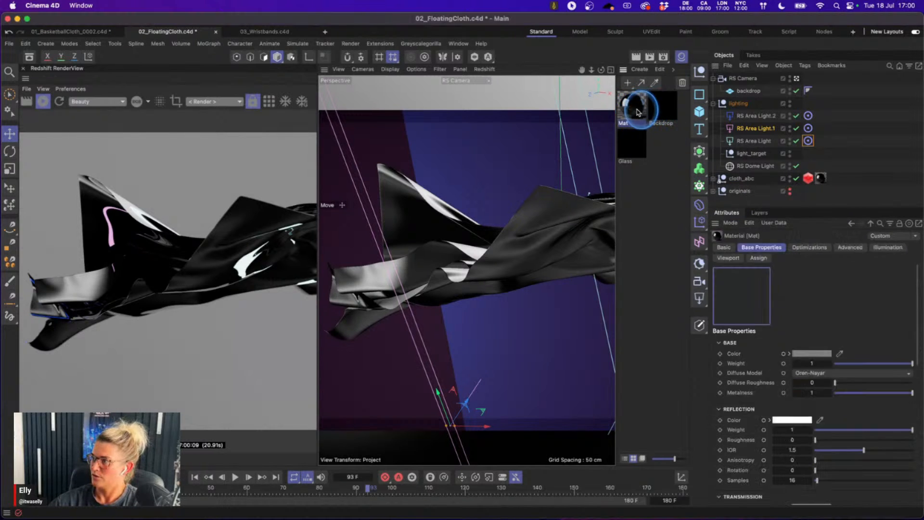
double_click(636, 112)
left_click(881, 102)
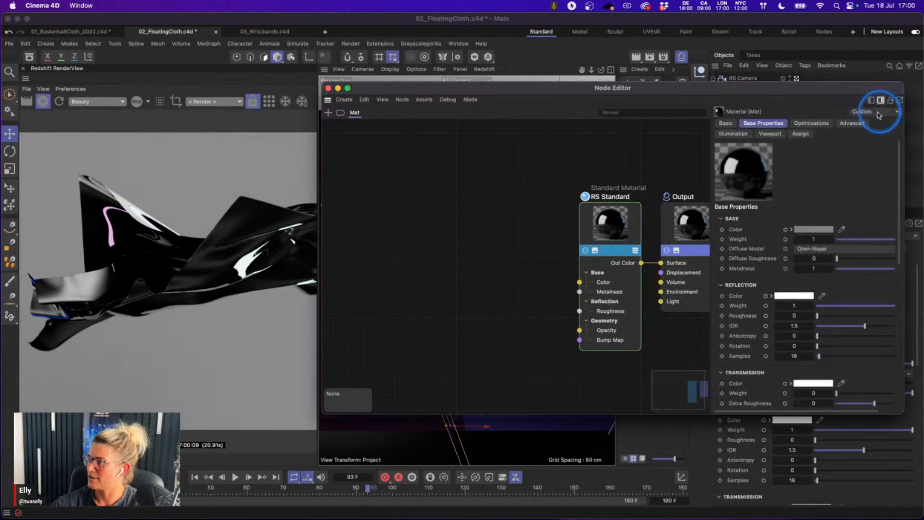
middle_click_drag(633, 160, 593, 157)
left_click(563, 220)
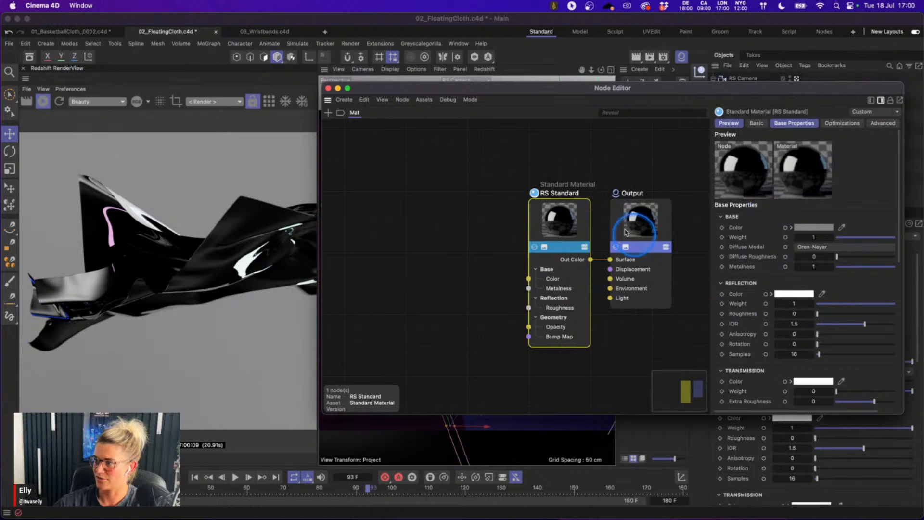
left_click(328, 88)
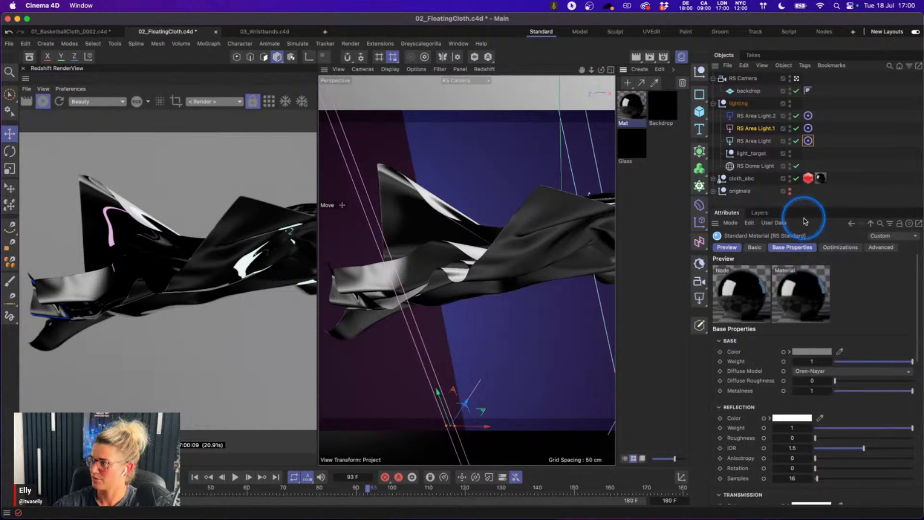
- Set the RS Standard material's base Weight and Metalness to 0
left_click_drag(917, 276, 918, 300)
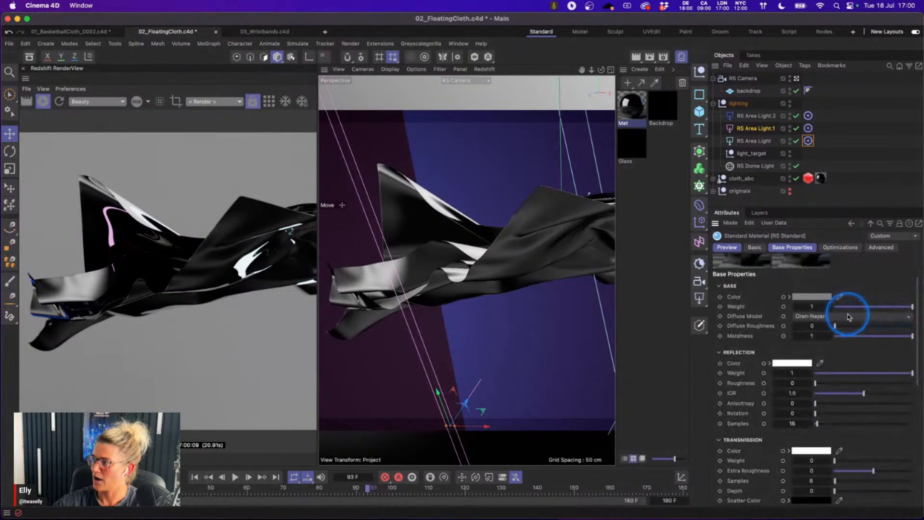
left_click_drag(849, 309, 809, 314)
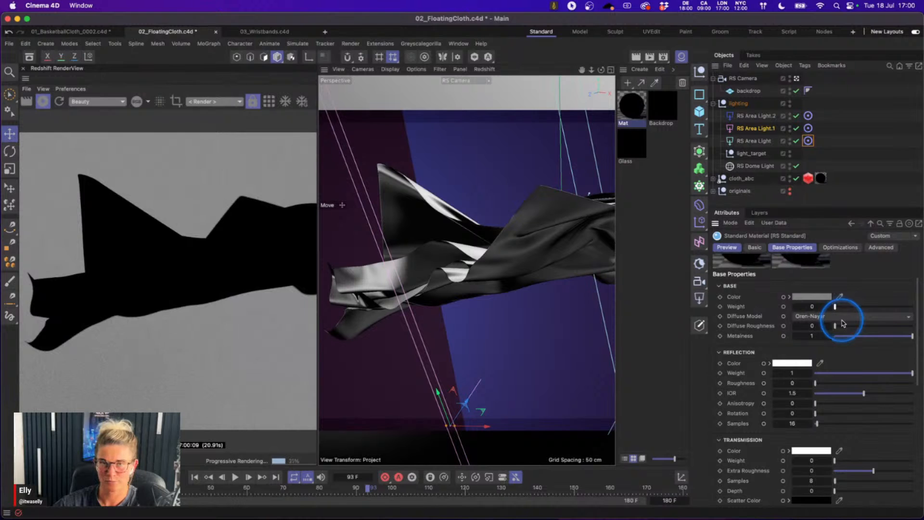
left_click_drag(849, 338, 804, 331)
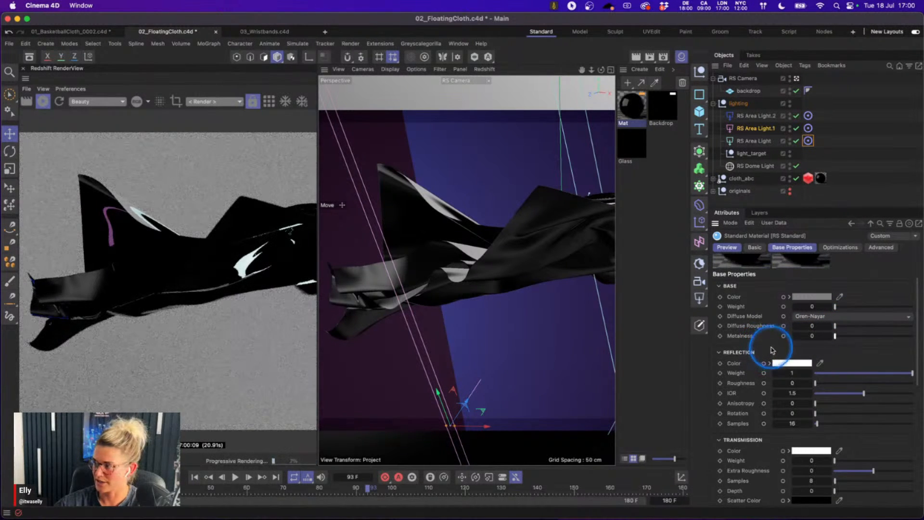
- Set the cloth material's Transmission Weight to 1
scroll(920, 367, "down", 4)
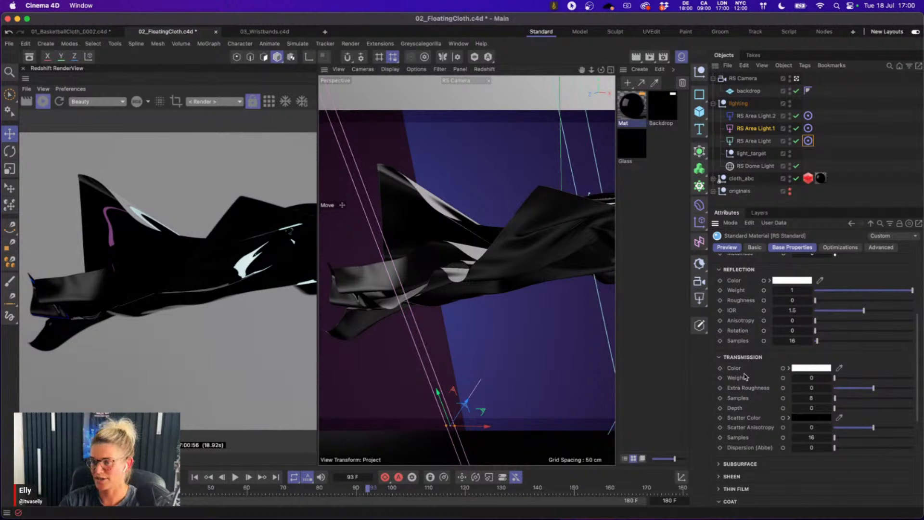
left_click(811, 377)
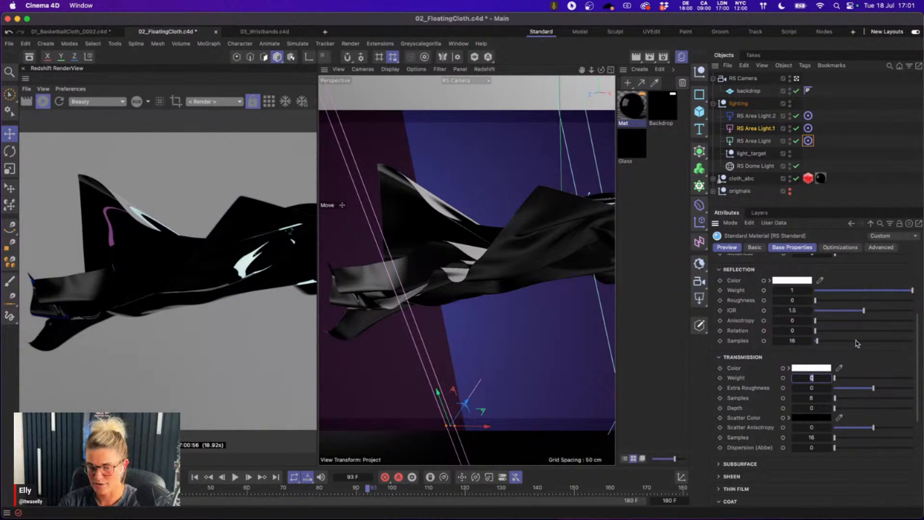
type("1")
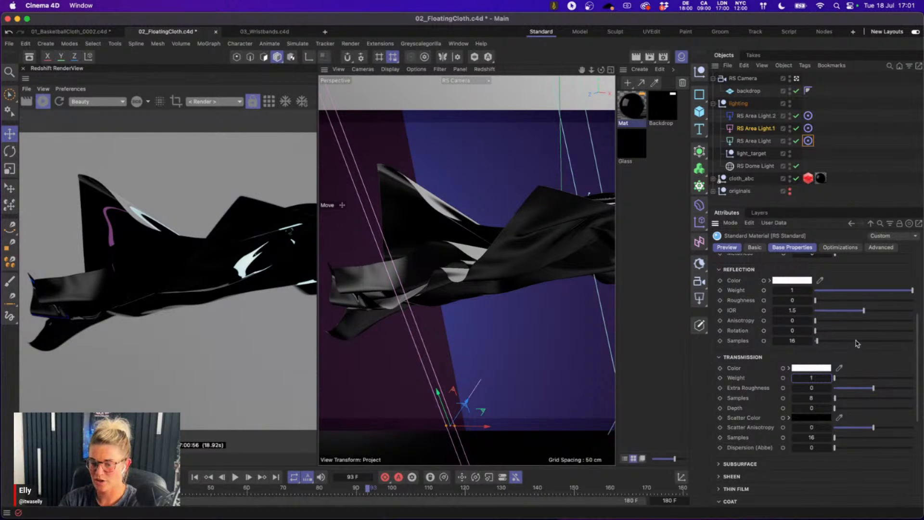
key("Return")
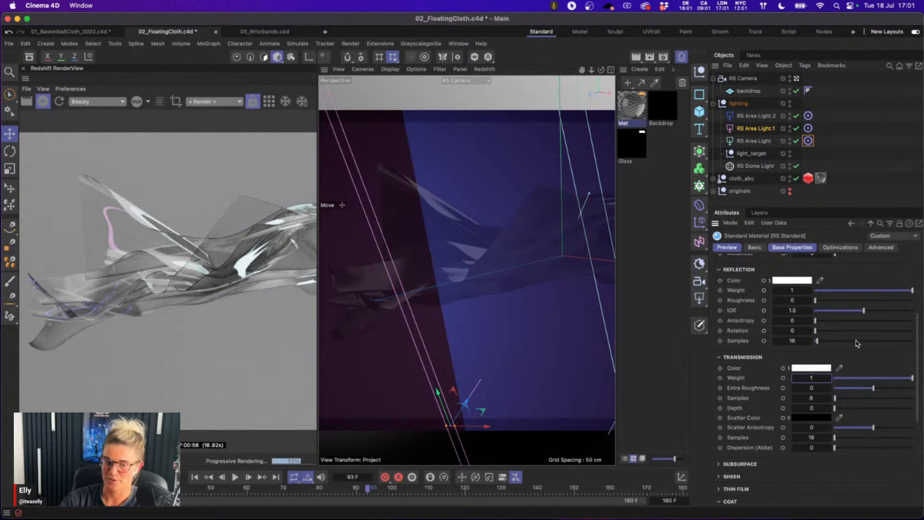
- Try cyan, white and dark grey as the Transmission Color, and settle on a light cyan of about RGB 145, 247, 247
left_click(812, 368)
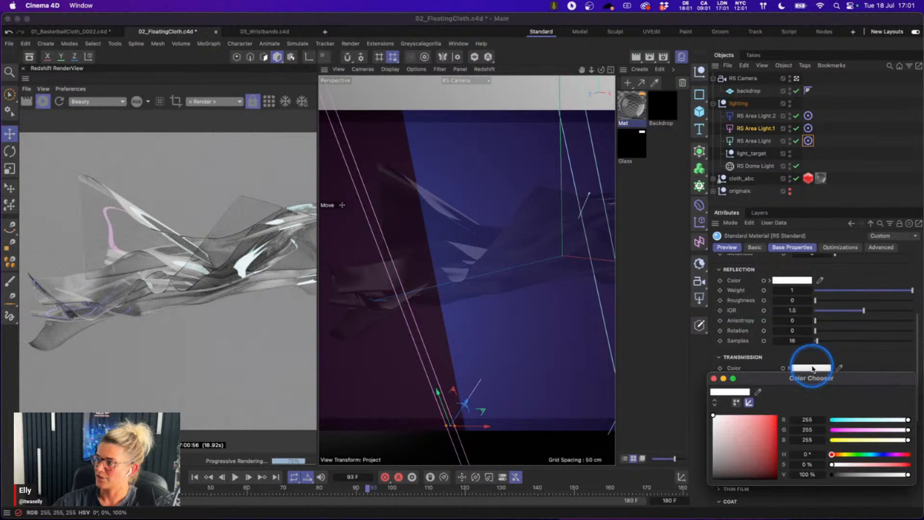
left_click(870, 420)
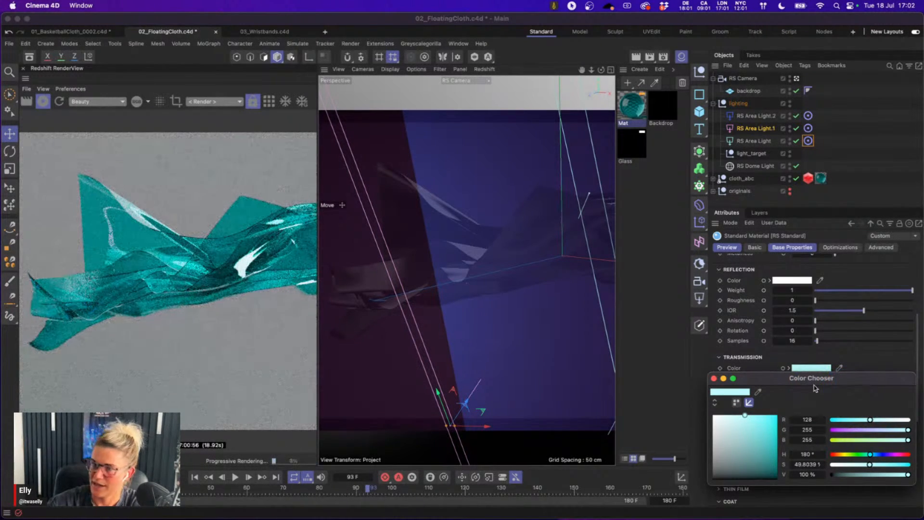
left_click(818, 383)
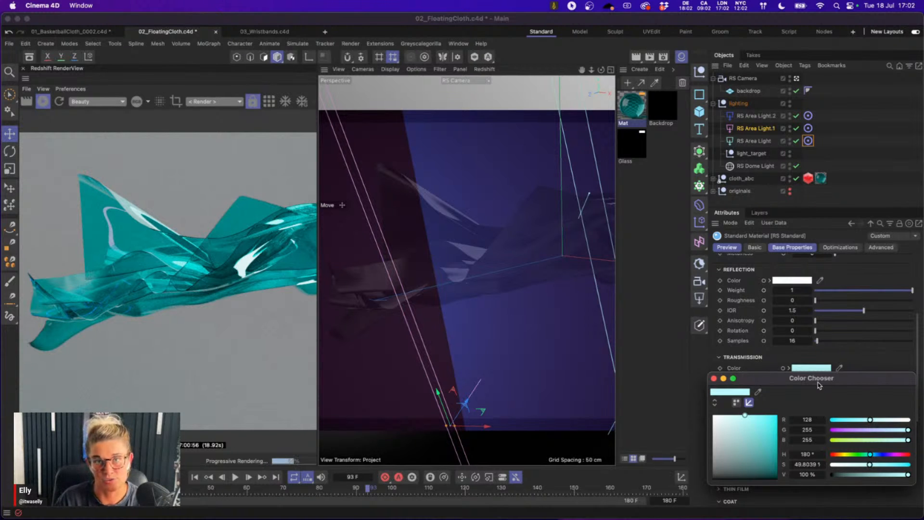
left_click_drag(732, 429, 697, 403)
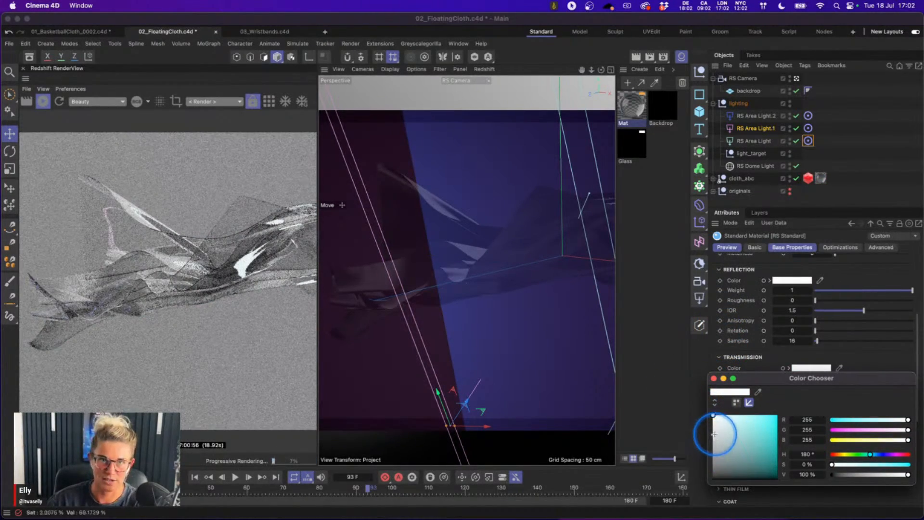
left_click_drag(722, 443, 712, 465)
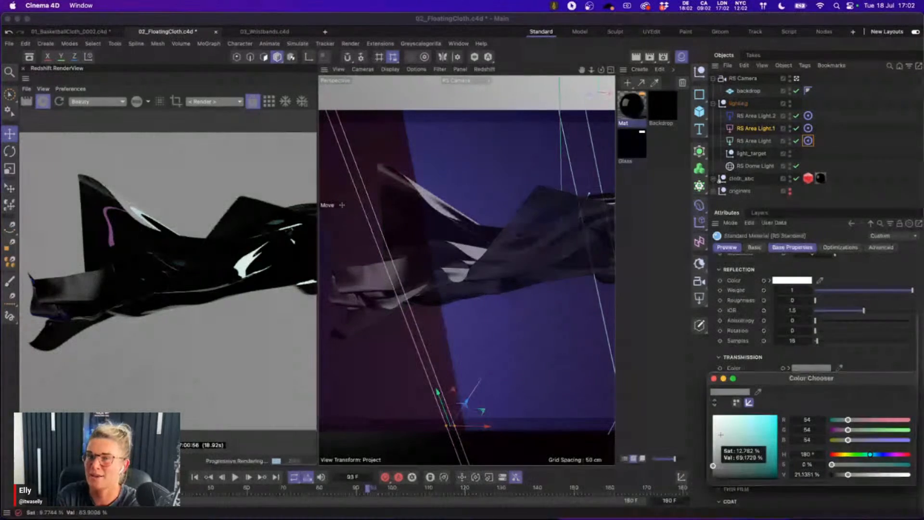
left_click(739, 417)
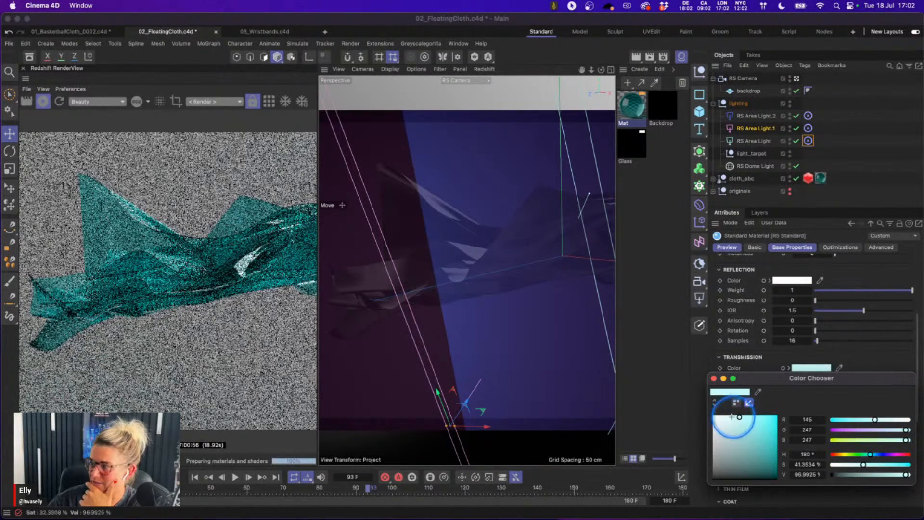
left_click(715, 378)
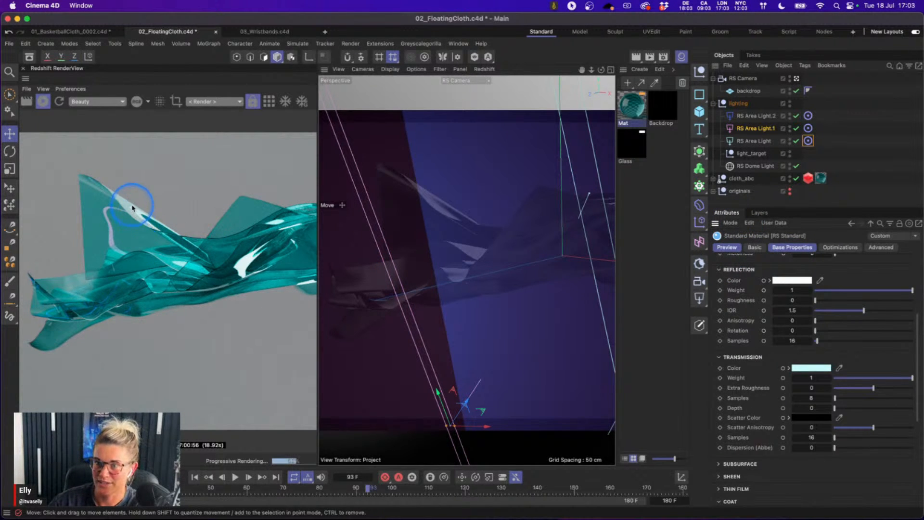
- Try reflection Roughness 0.52 and transmission Extra Roughness values of about 0.67 and 0.522, resetting each to 0
left_click_drag(815, 300, 866, 302)
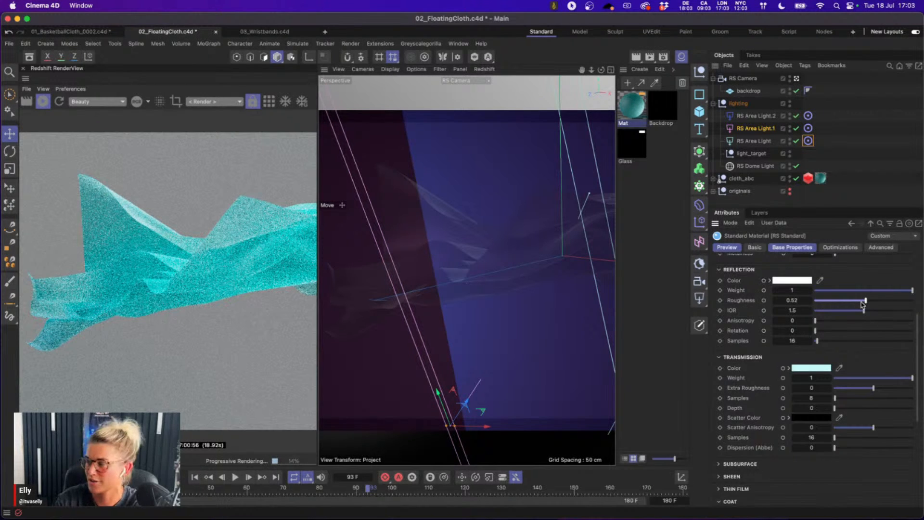
left_click_drag(819, 300, 787, 301)
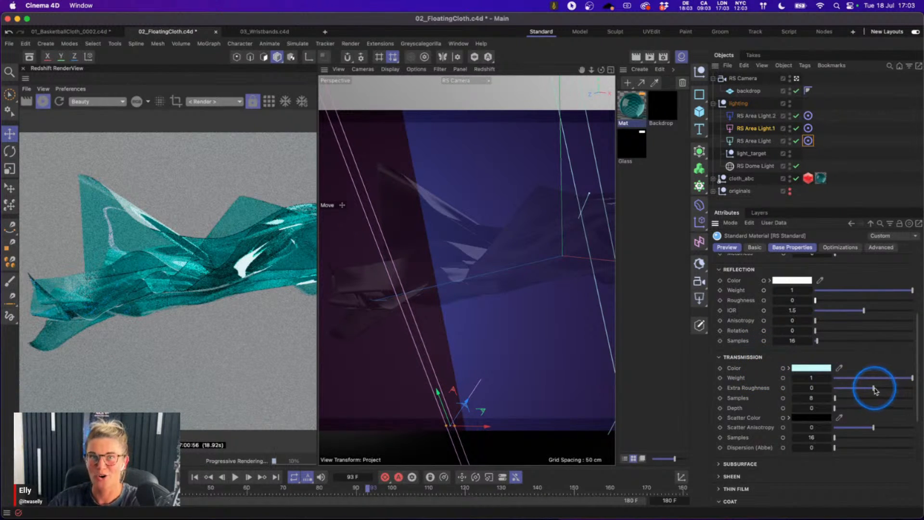
left_click(898, 388)
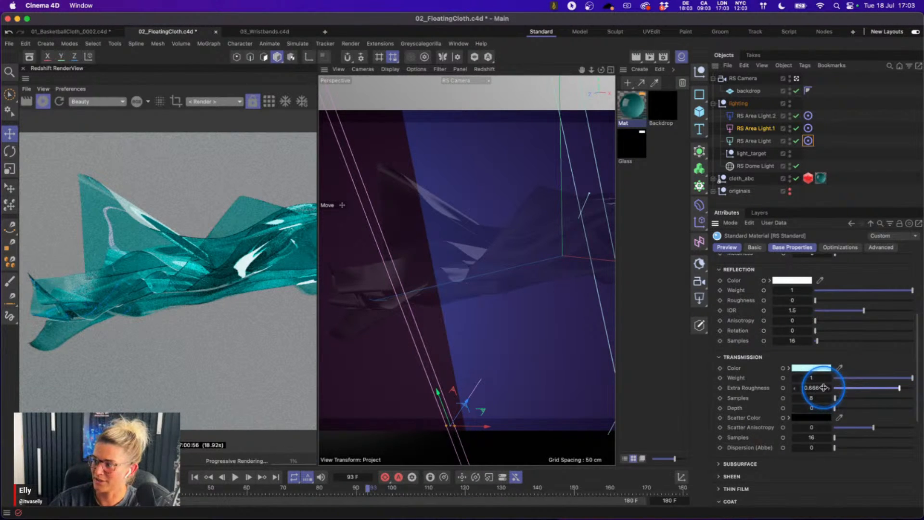
left_click(893, 388)
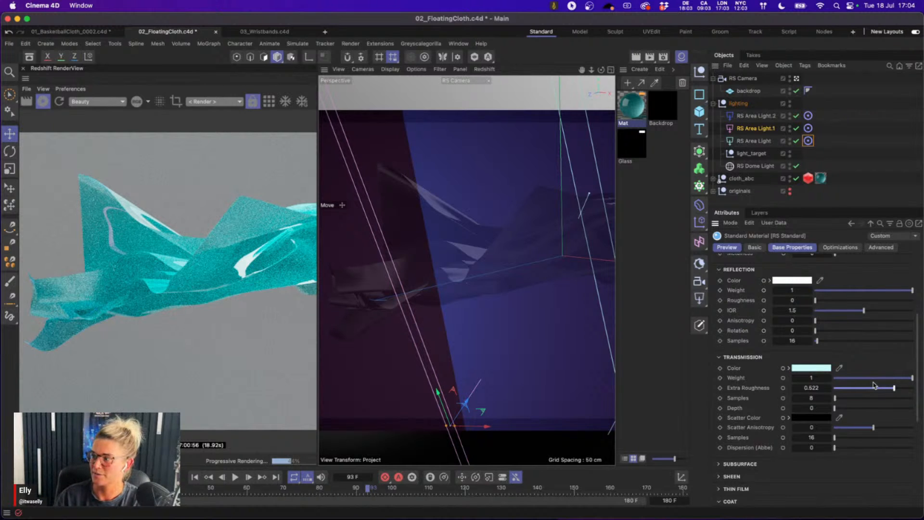
left_click(811, 388)
type("0")
key("Return")
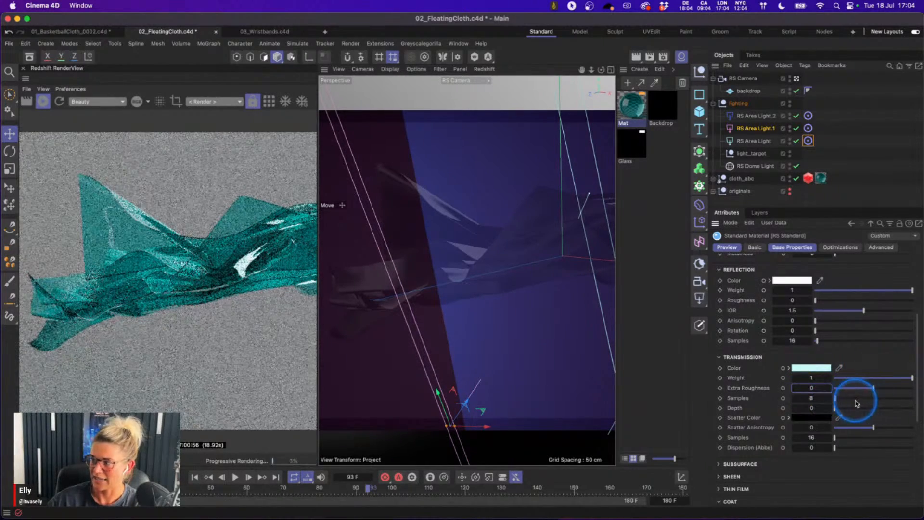
- Try reflection Roughness 0.5 combined with transmission Extra Roughness -0.5
left_click(793, 300)
type("0.5")
key("Return")
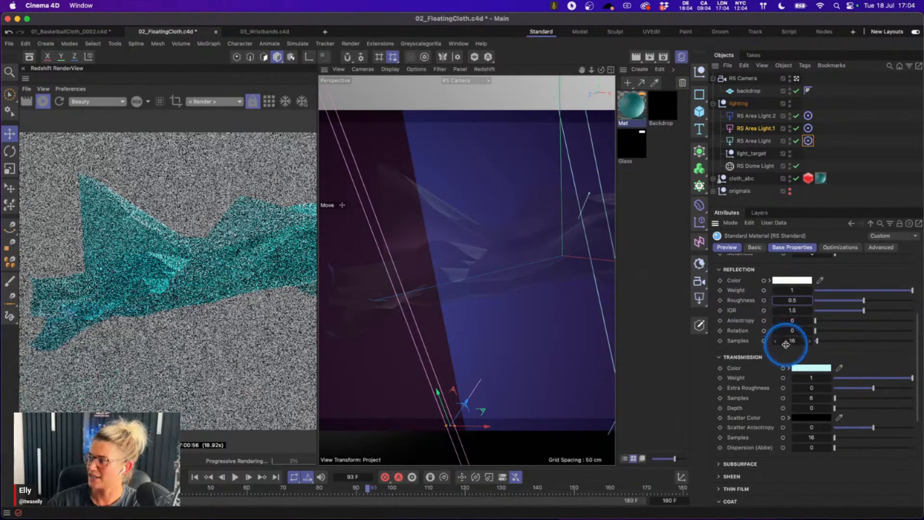
left_click(811, 388)
type("-0.")
type("5")
key("Return")
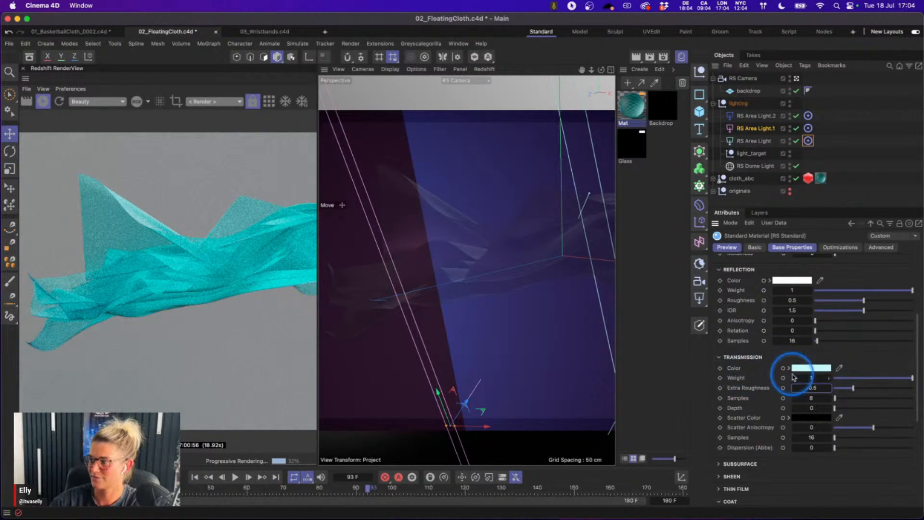
- Set the reflection Roughness to 0 and the transmission Extra Roughness to 0.3
double_click(799, 302)
type("0")
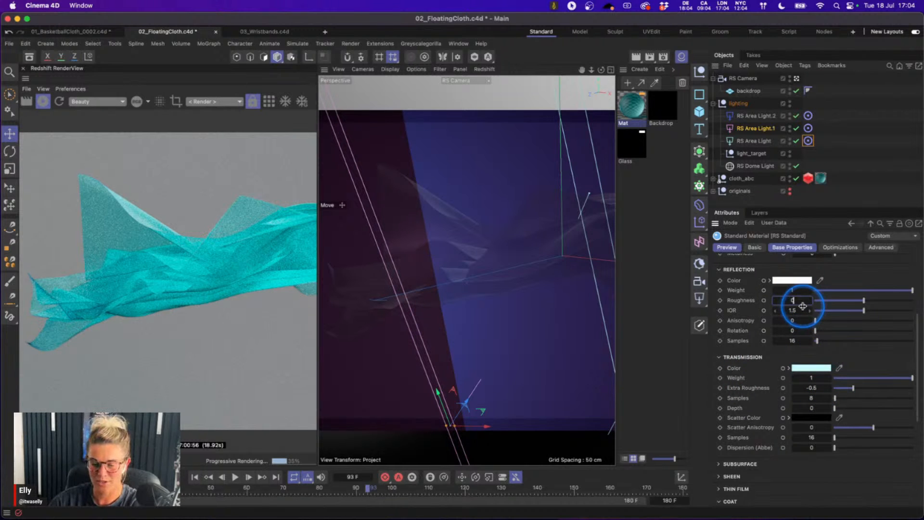
key("Return")
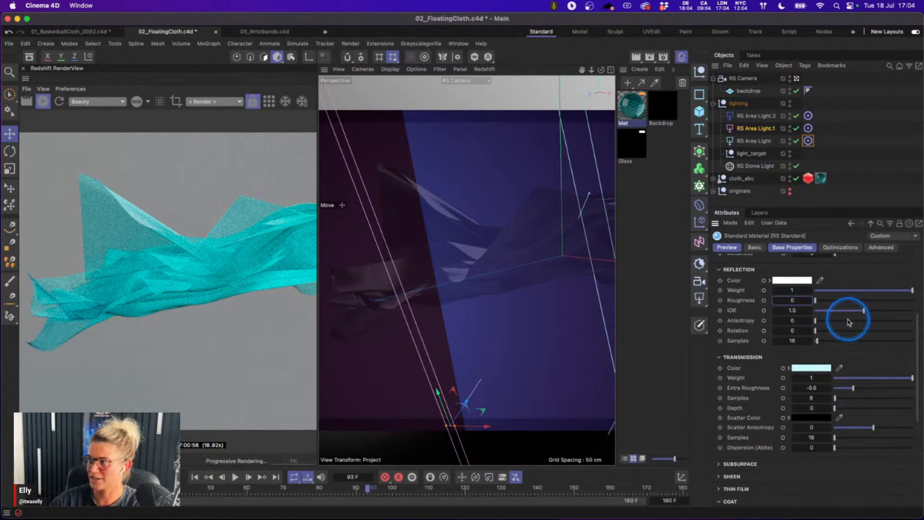
double_click(812, 388)
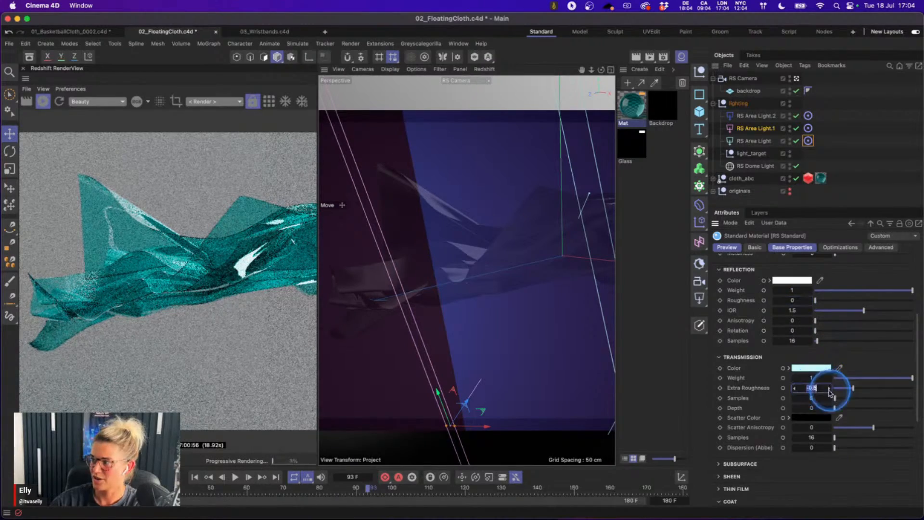
type("0.3")
key("Return")
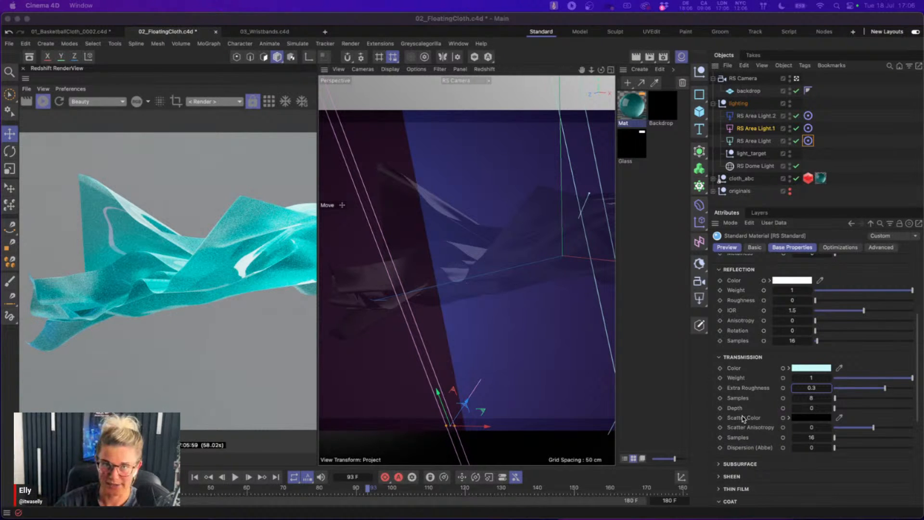
- Try a transmission Depth of 0.1 on the cloth material, and settle on 1
left_click(811, 407)
type(".1")
key("Return")
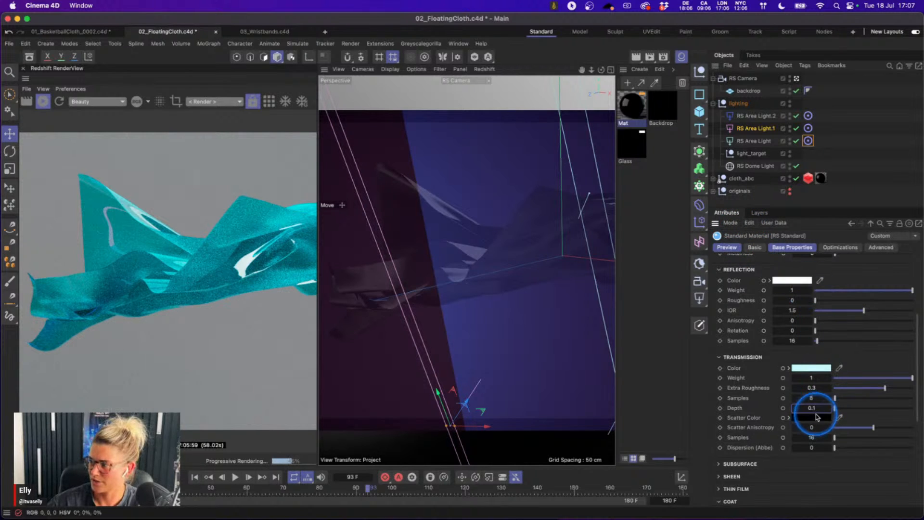
type("1")
key("Return")
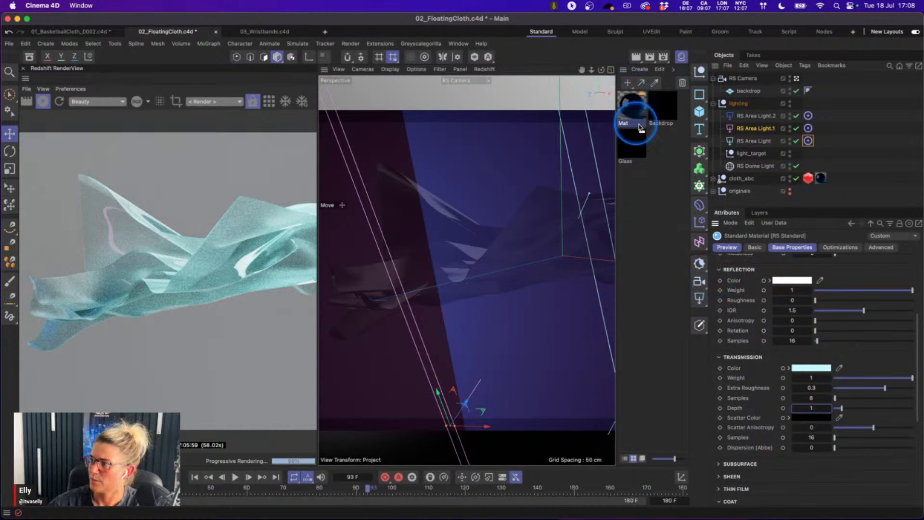
- Open the Mat material's node graph with its attributes shown, expose the RS Standard node's Transmission Color port, and reposition the node
double_click(632, 111)
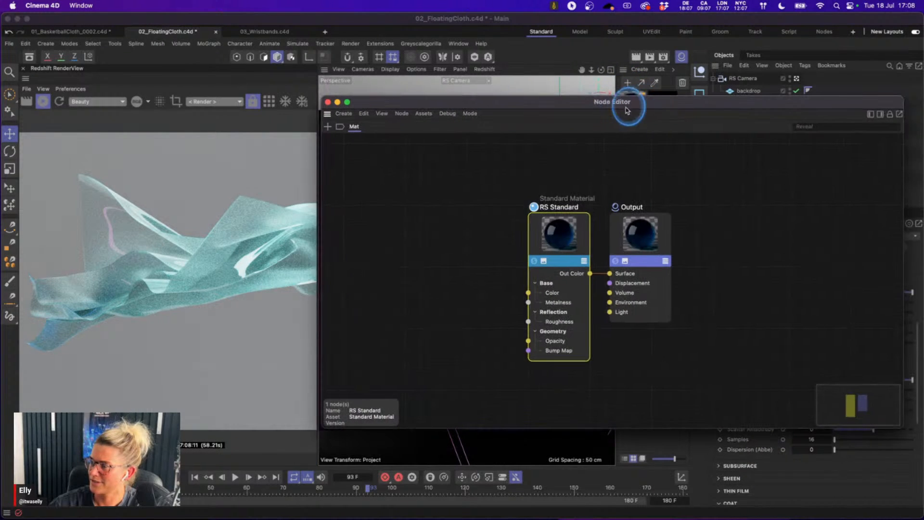
left_click(879, 114)
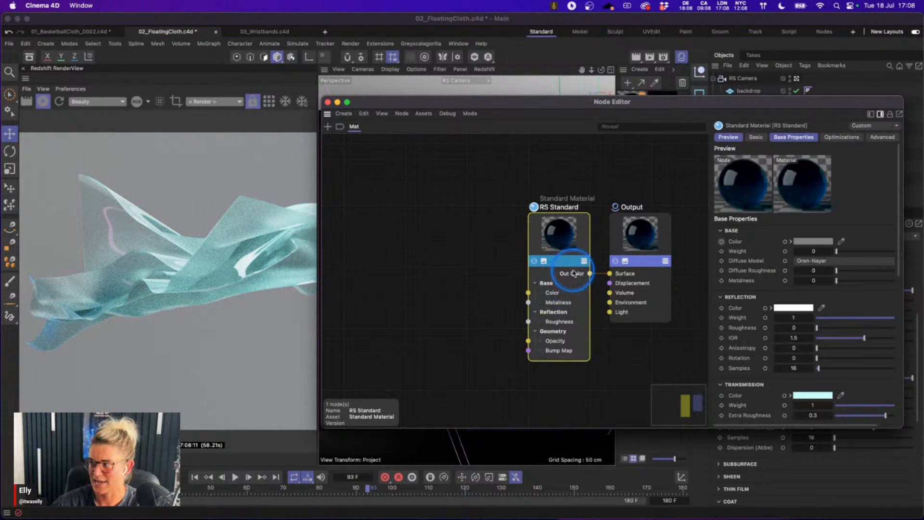
scroll(901, 223, "down", 5)
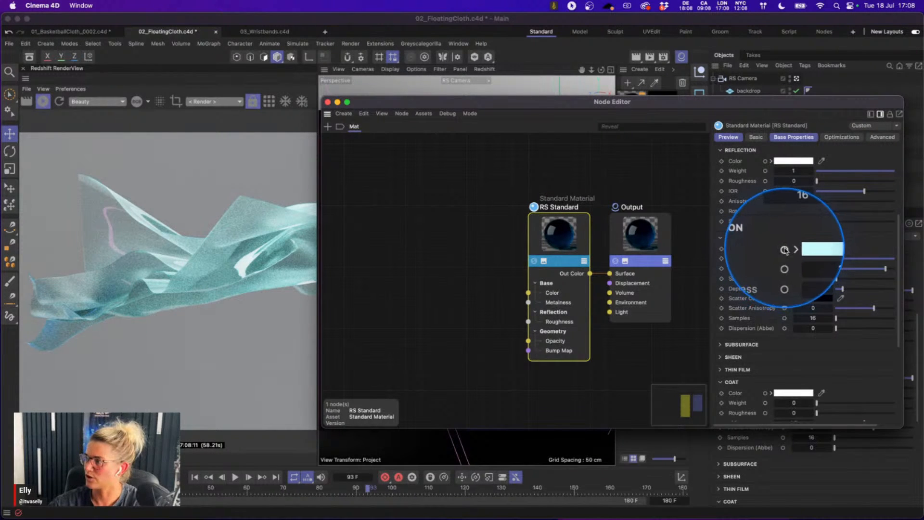
left_click(785, 251)
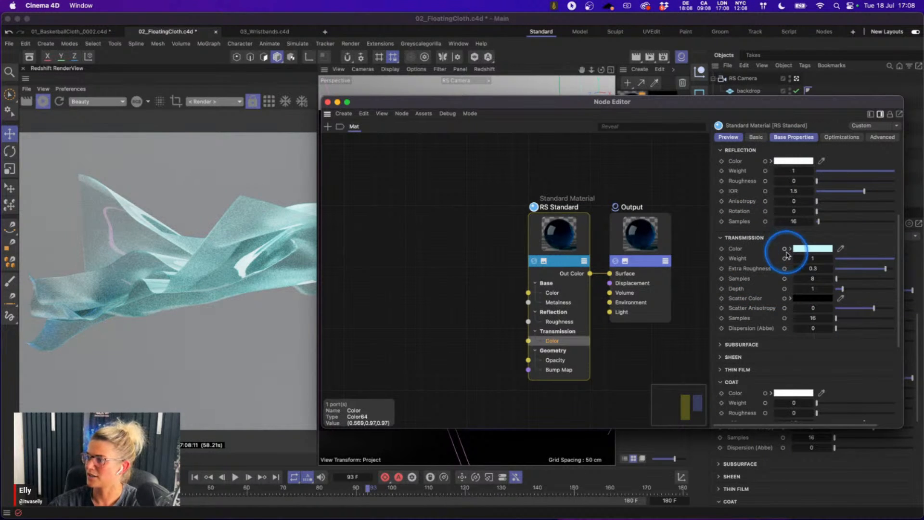
left_click(570, 336)
left_click_drag(568, 239, 545, 203)
left_click_drag(482, 278, 546, 310)
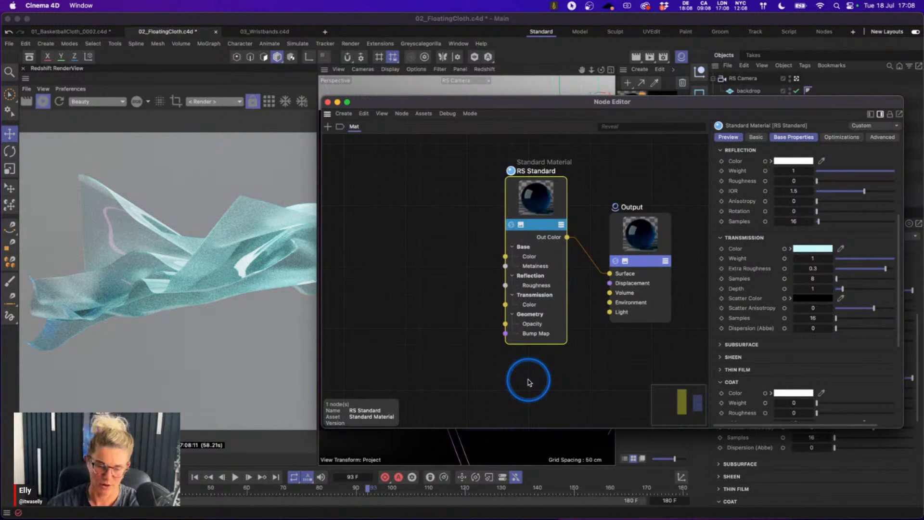
- Add a Ramp node beside the RS Standard node in the Mat node graph
left_click(403, 217)
double_click(435, 228)
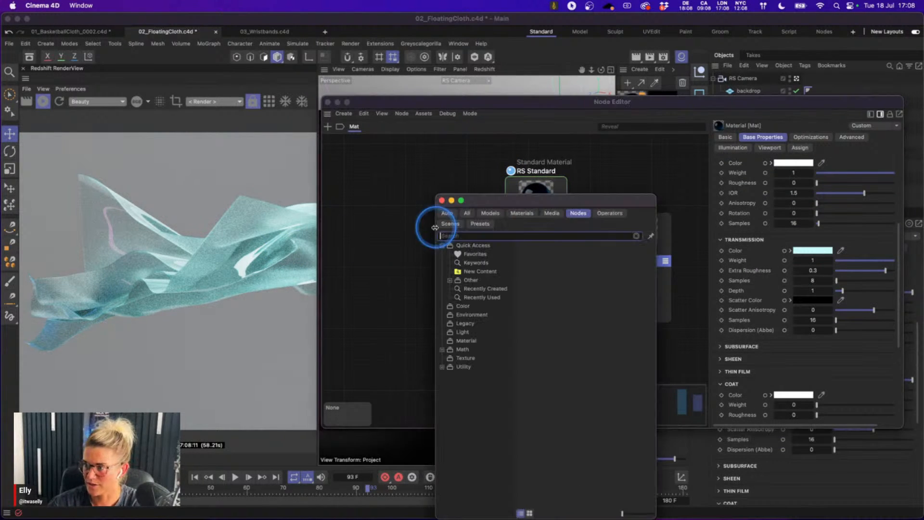
type("ramp")
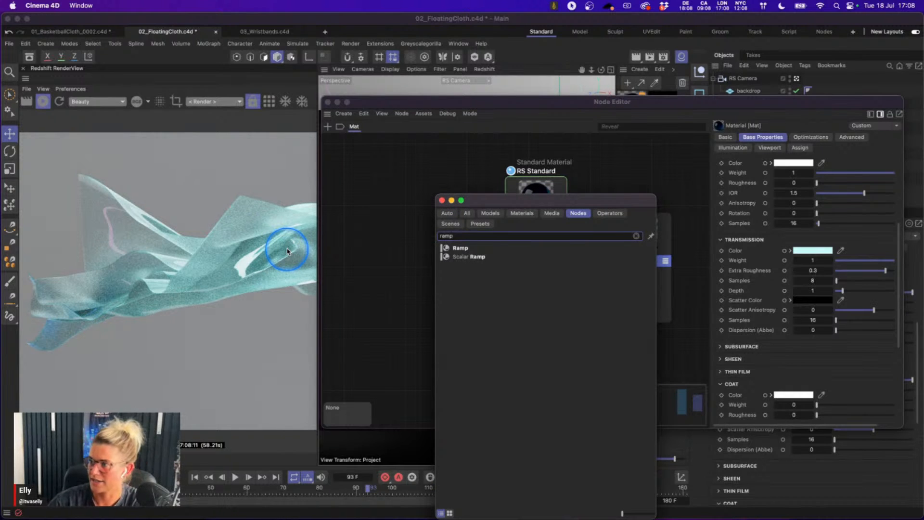
left_click_drag(460, 248, 375, 263)
left_click_drag(385, 243, 430, 251)
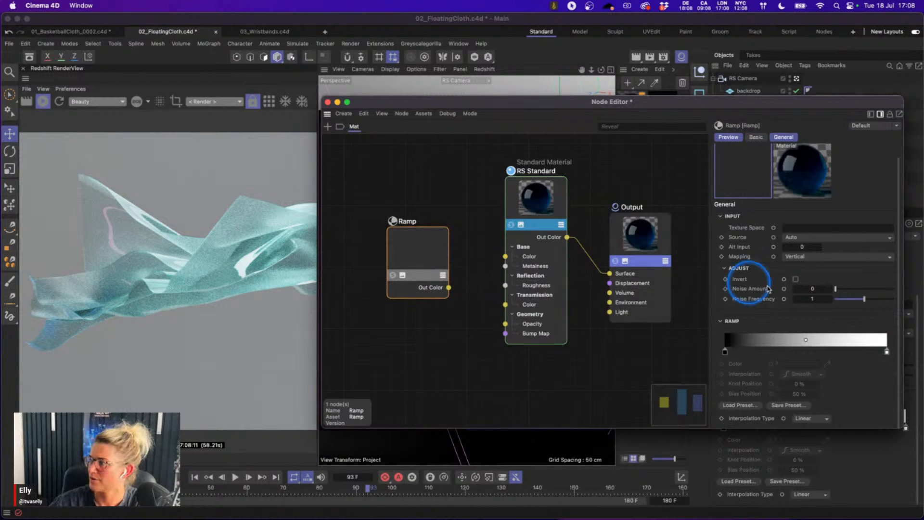
- Load the blue, purple, pink and yellow gradient preset into the Ramp node
left_click(739, 405)
left_click(764, 411)
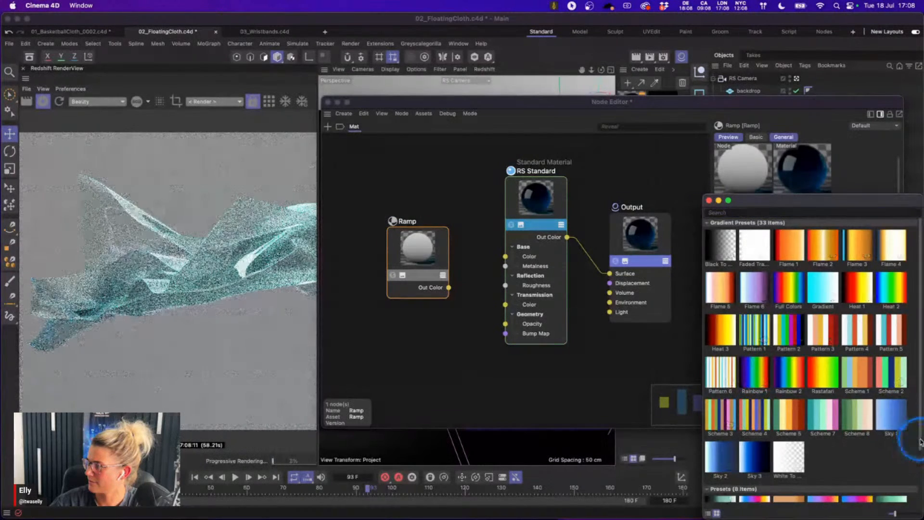
scroll(919, 442, "down", 3)
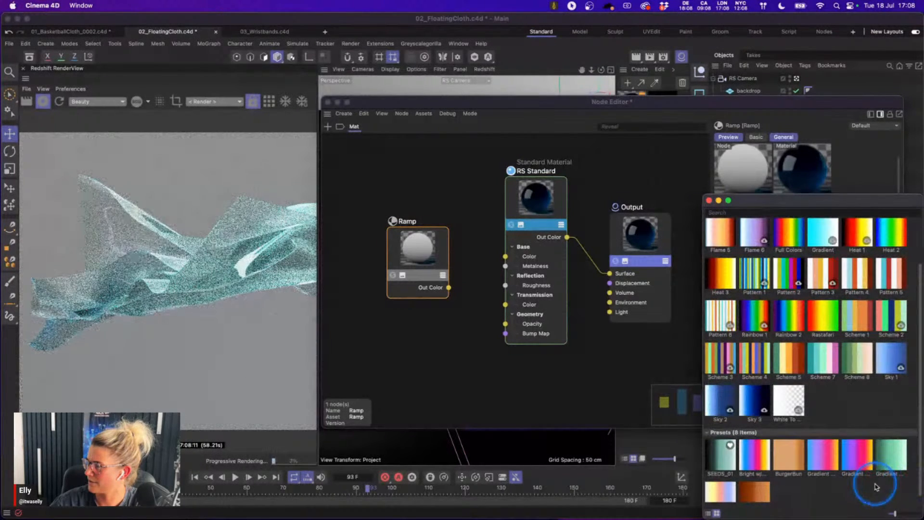
double_click(824, 455)
- Connect the Ramp's Out Color to the RS Standard Transmission Color and close the node graph
left_click_drag(412, 255, 391, 253)
left_click_drag(427, 286, 505, 305)
left_click_drag(403, 249, 420, 252)
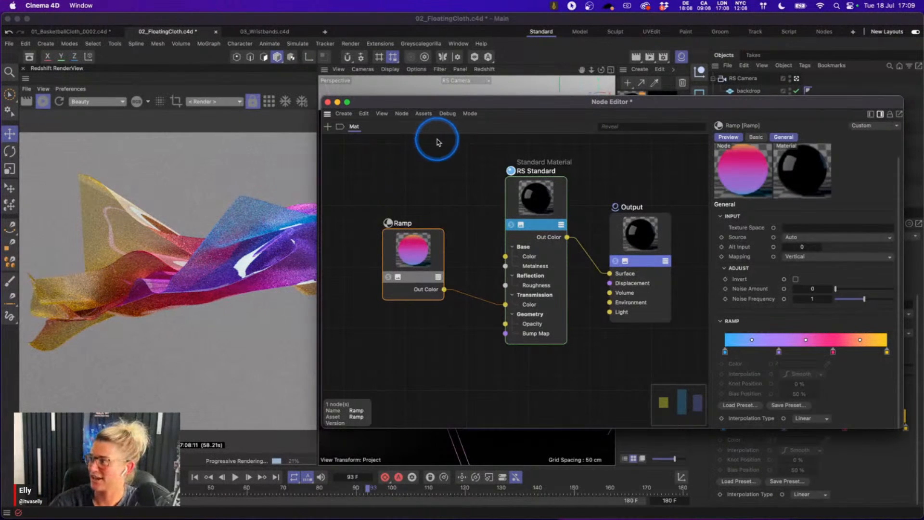
left_click(328, 103)
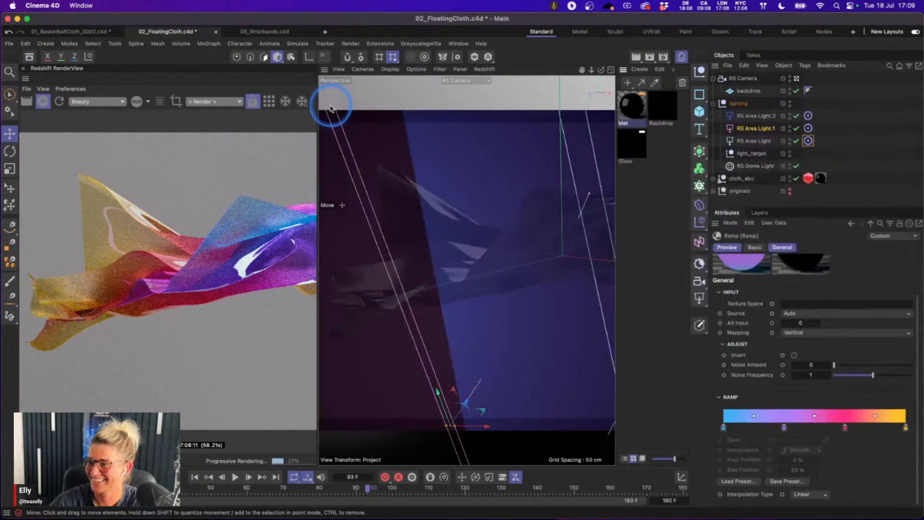
- Reopen the Mat node graph with attributes shown, and preview the Ramp node alone on the cloth before returning to the full material
double_click(635, 121)
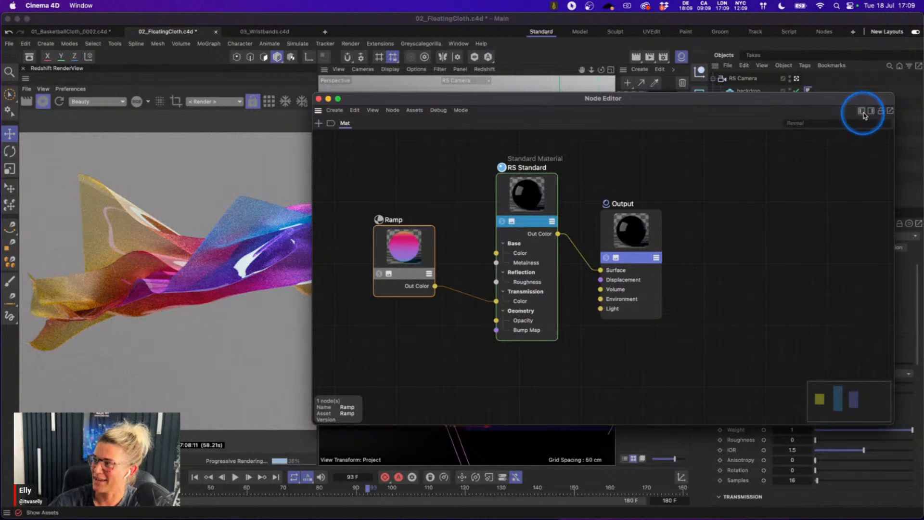
left_click(870, 112)
left_click(620, 175)
middle_click_drag(618, 174, 616, 186, "alt")
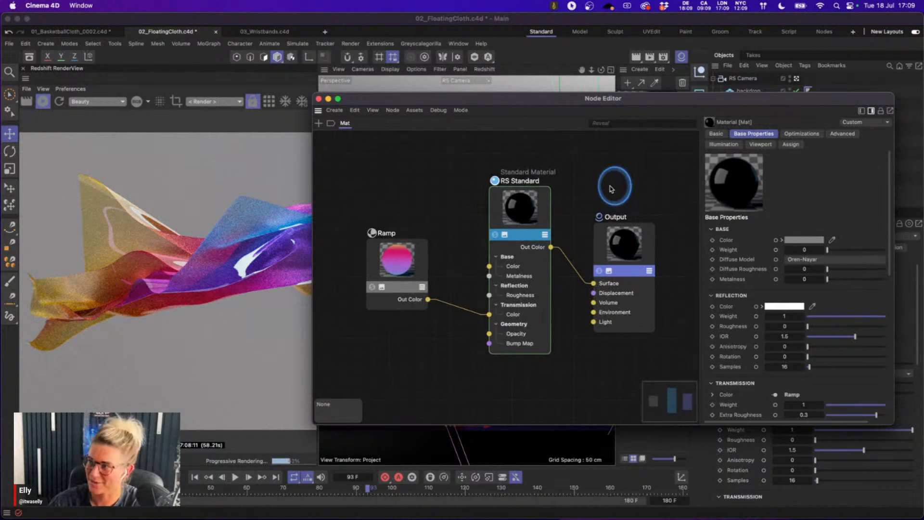
left_click(408, 267)
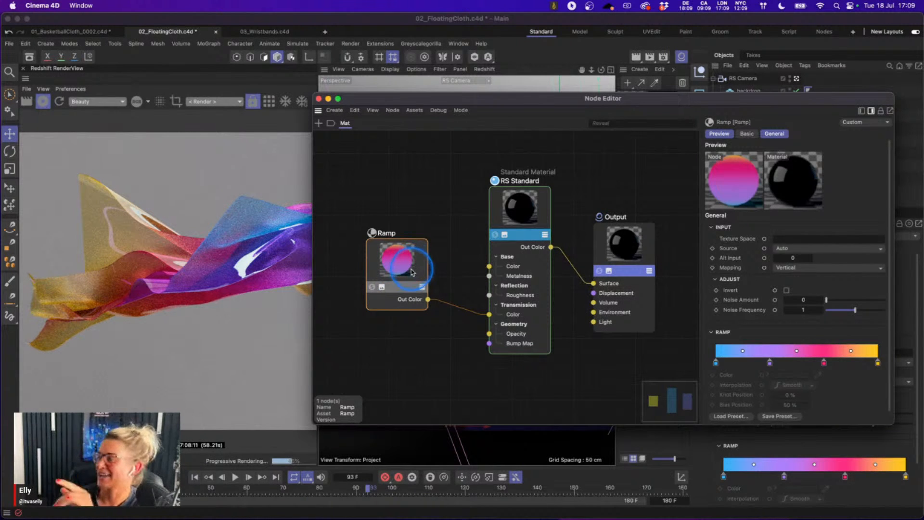
left_click(511, 207)
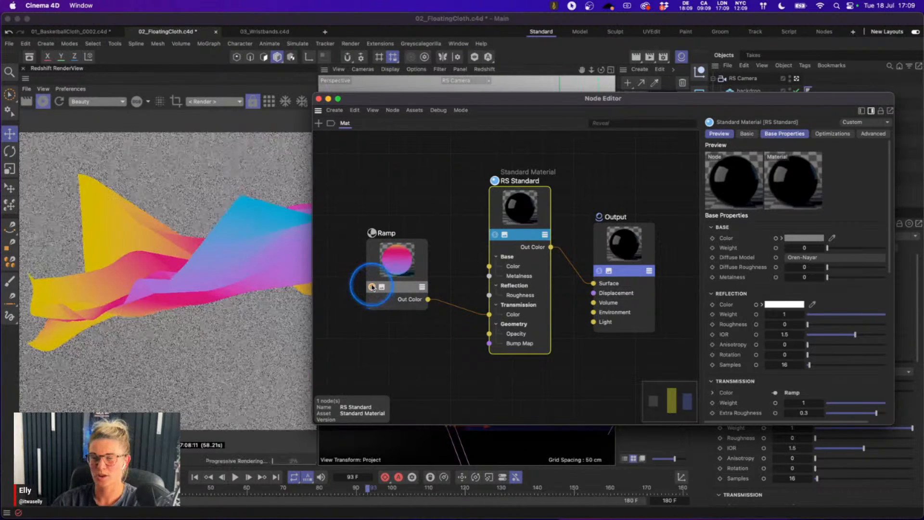
left_click(372, 287)
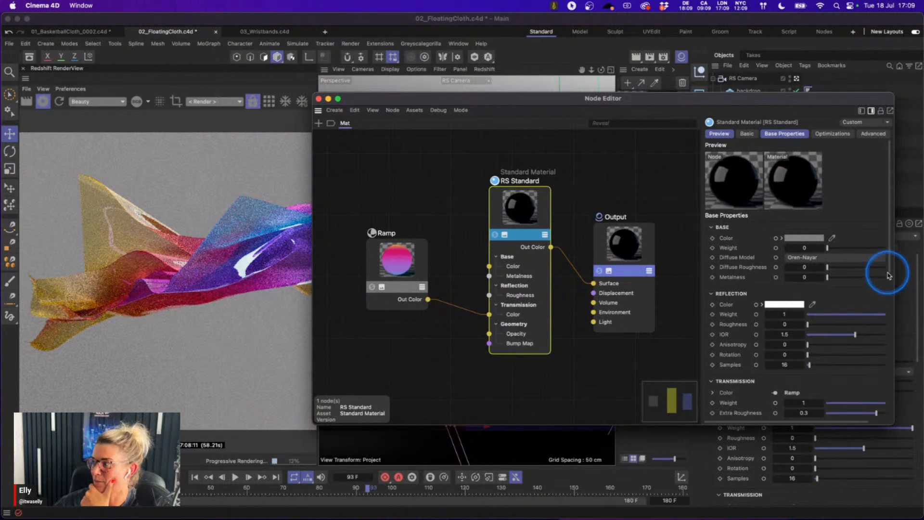
- Try transmission Depth values of 3 and 2, settle on 2.5, and close the node graph
scroll(888, 289, "down", 5)
left_click(810, 337)
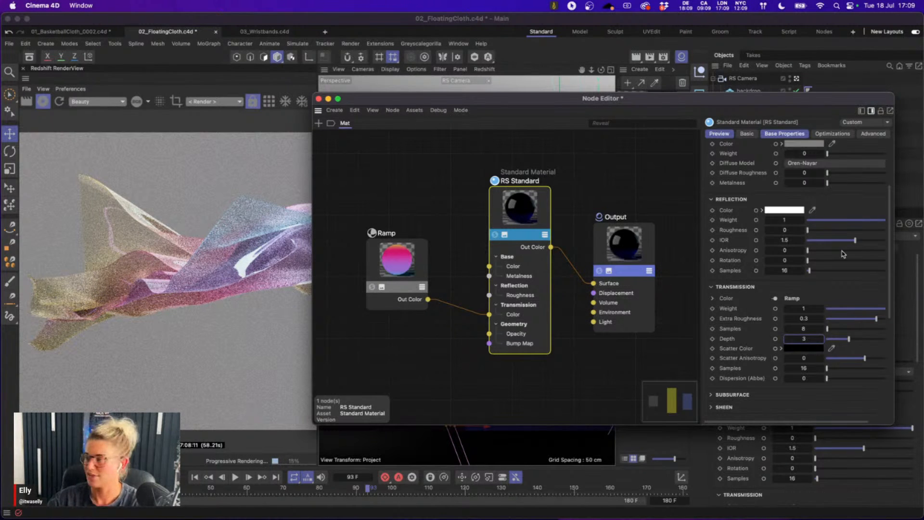
double_click(806, 339)
type("2")
key("Return")
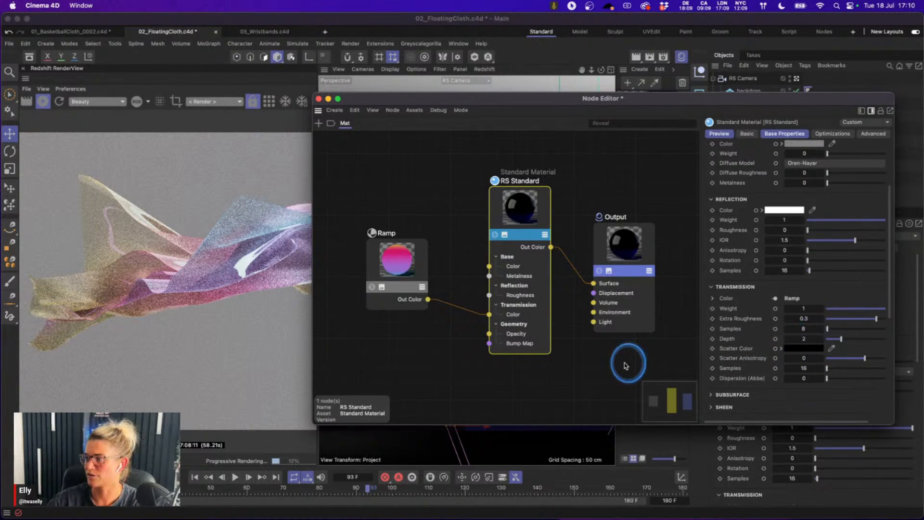
left_click(625, 366)
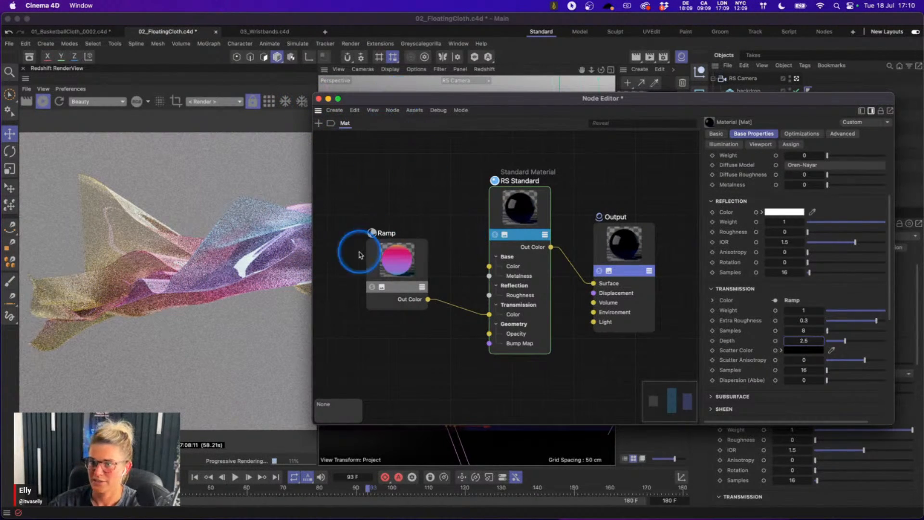
left_click(325, 102)
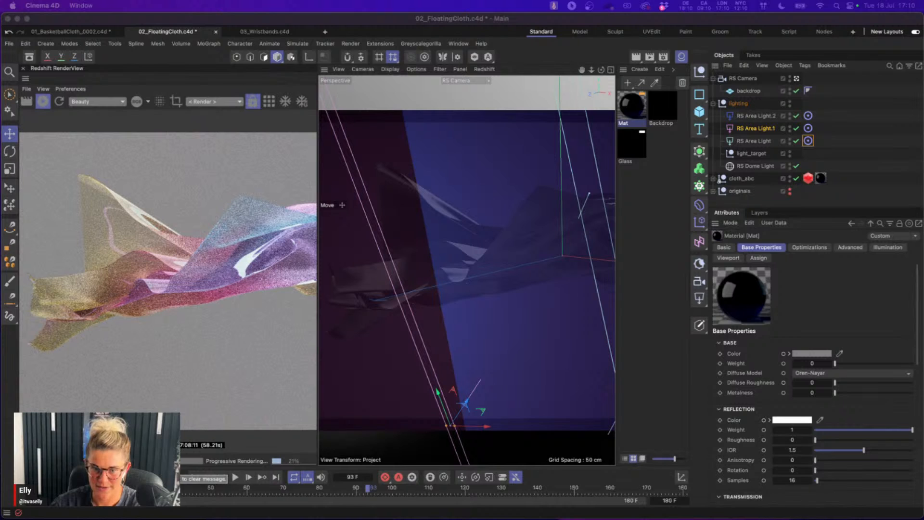
- Examine the reference image GlassClothGradient1.jpg in Preview for its gradient and fine surface lines, and close it
left_click_drag(0, 278, 397, 79)
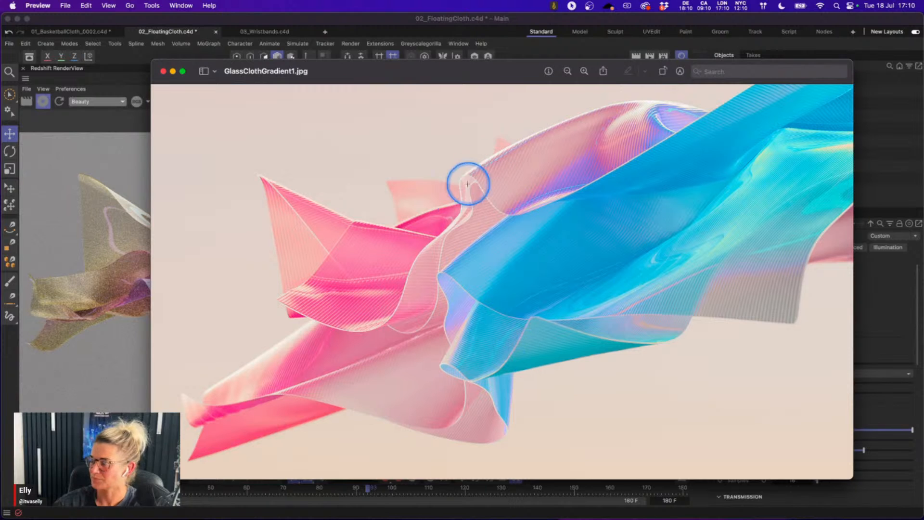
left_click_drag(357, 79, 333, 82)
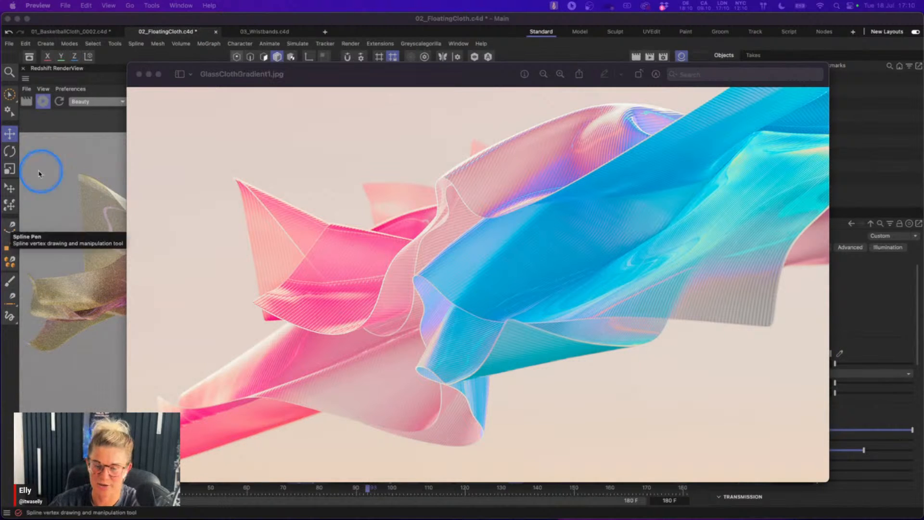
left_click(140, 74)
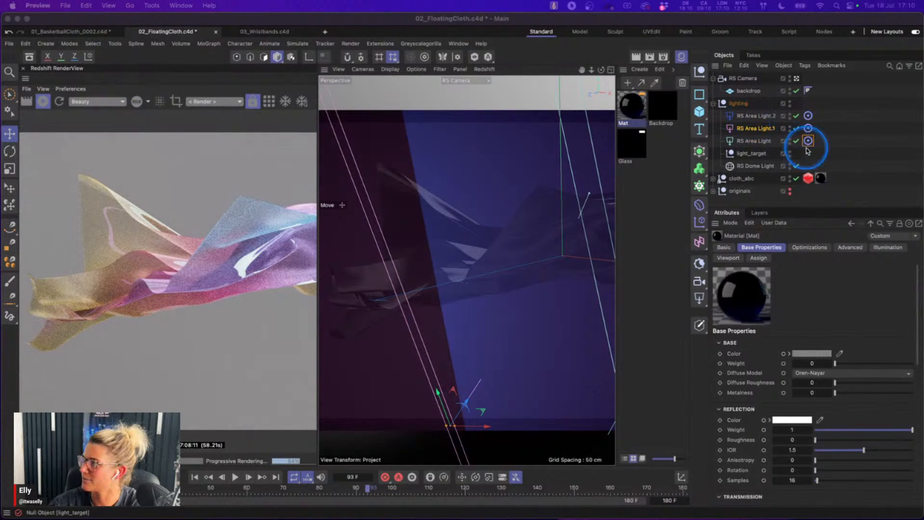
- Leave the RS Camera view and frame the cloth's folds up close, keeping the Mat node graph open beside the viewport
left_click(796, 78)
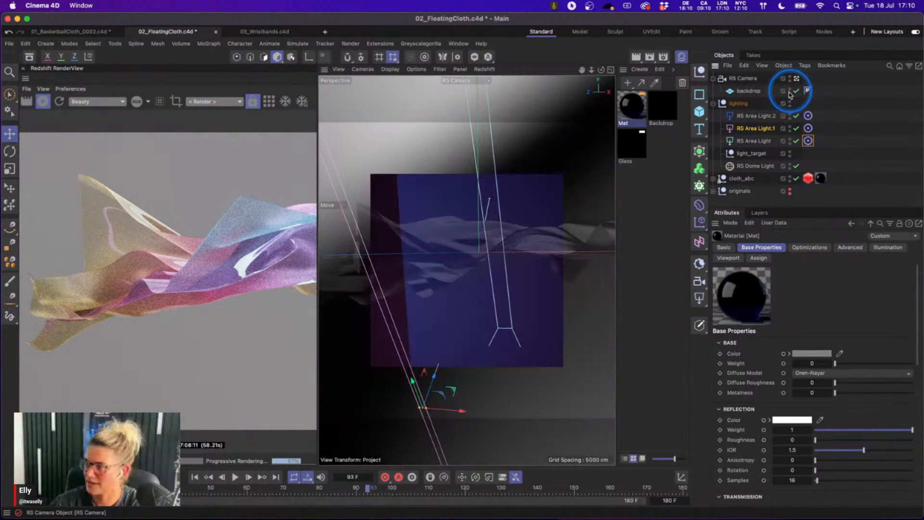
left_click(796, 78)
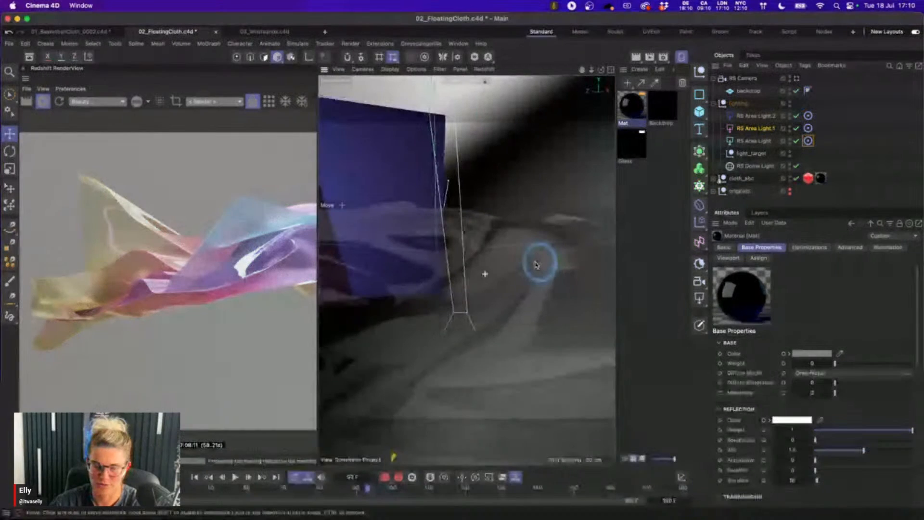
double_click(635, 120)
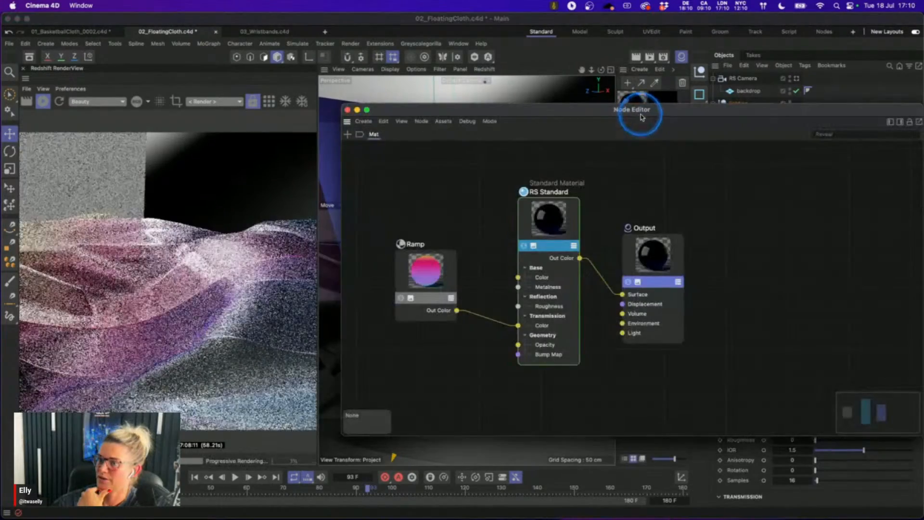
left_click_drag(340, 99, 609, 173)
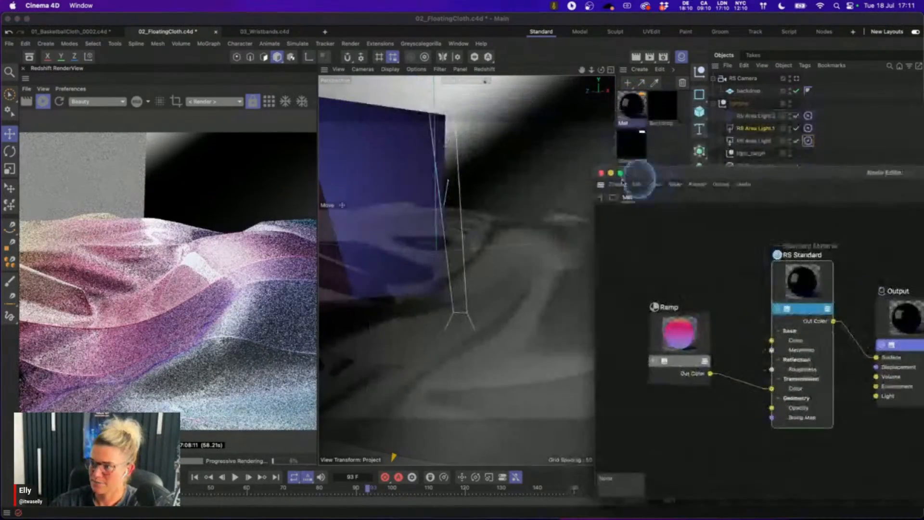
left_click_drag(454, 251, 456, 270, "alt")
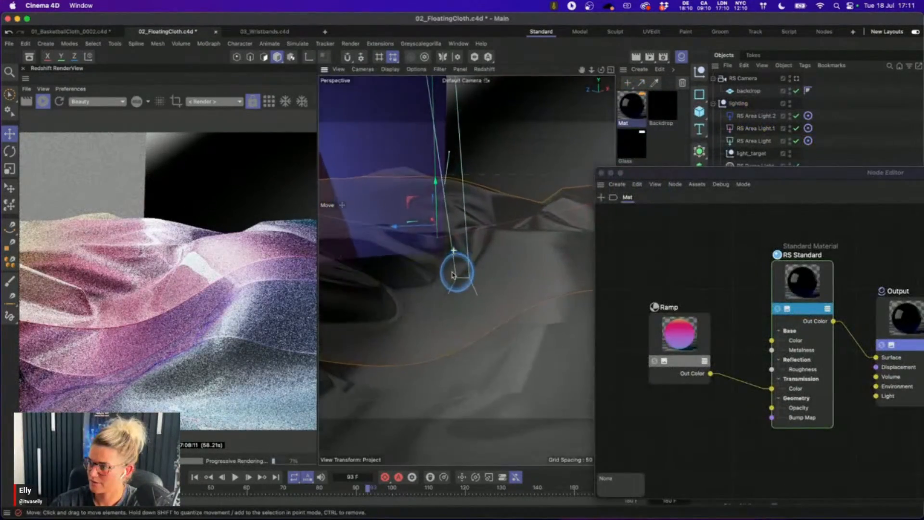
- Move the Mat node graph over the viewport, lower the Output node, and show the node attributes beside the graph
left_click_drag(712, 172, 454, 93)
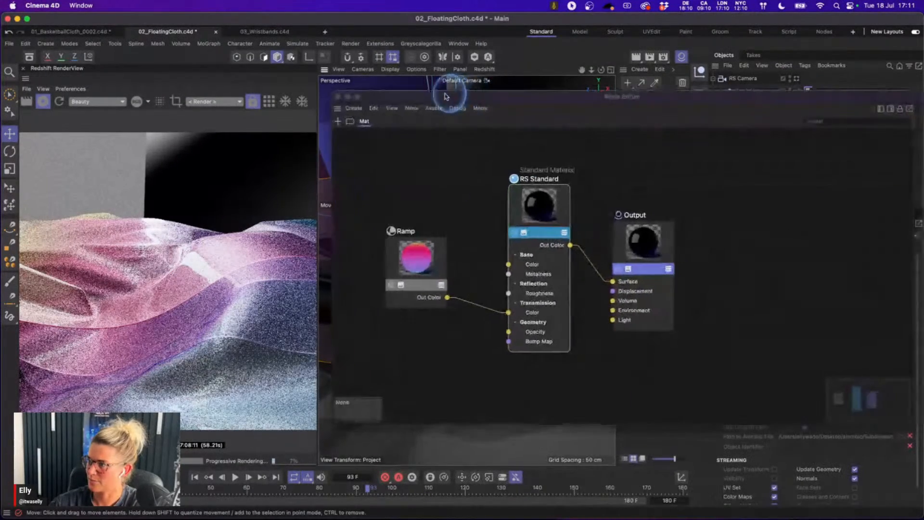
left_click_drag(633, 242, 647, 302)
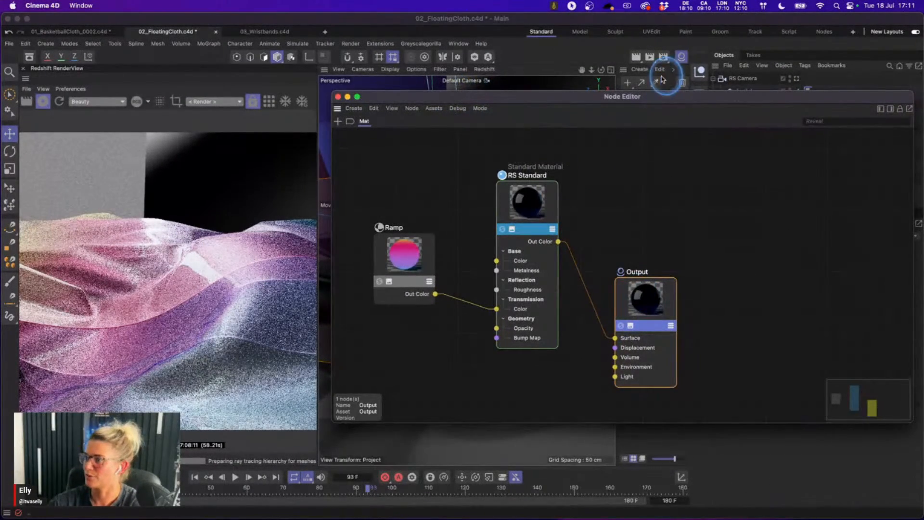
mouse_move(667, 95)
left_mouse_down()
mouse_move(678, 99)
mouse_move(670, 89)
left_mouse_up()
left_click(870, 93)
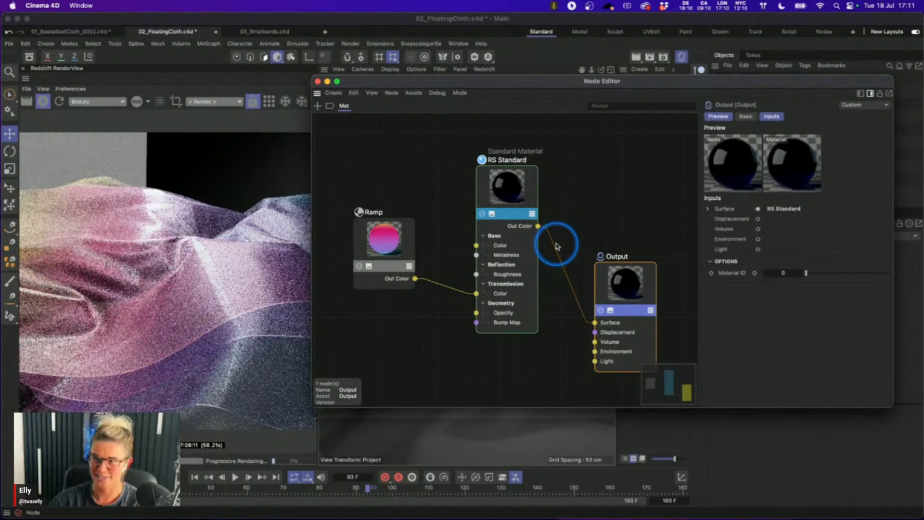
- Add a Tiles node to the Mat graph and place it beneath the Ramp node
middle_click_drag(604, 221, 599, 187)
double_click(425, 336)
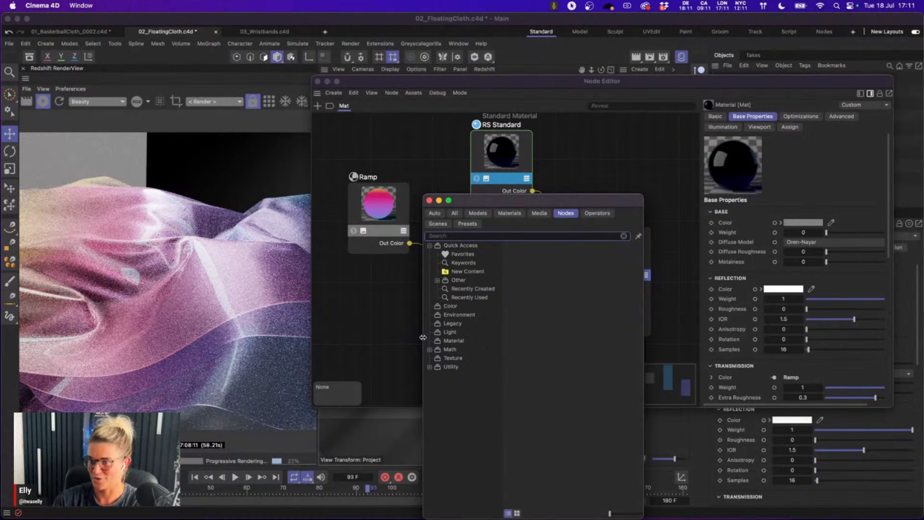
type("tiles")
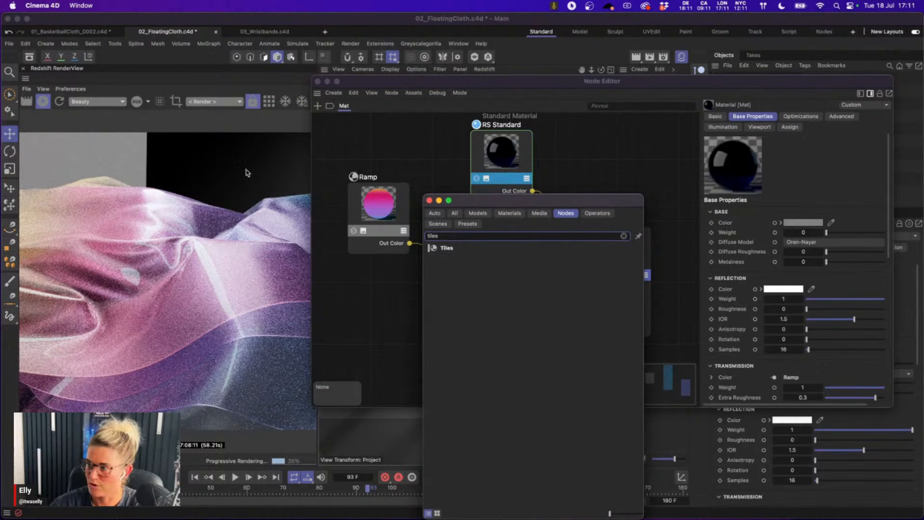
left_click_drag(458, 258, 395, 285)
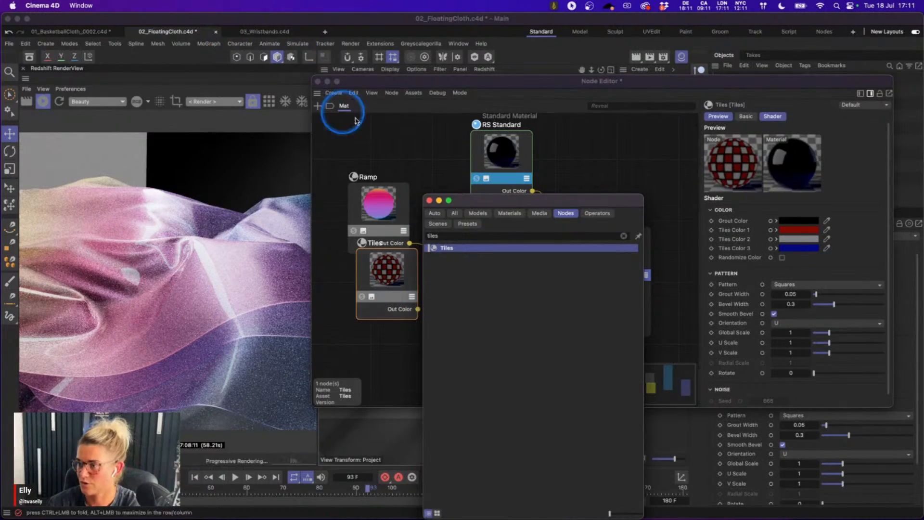
left_click(430, 201)
left_click_drag(397, 278, 386, 301)
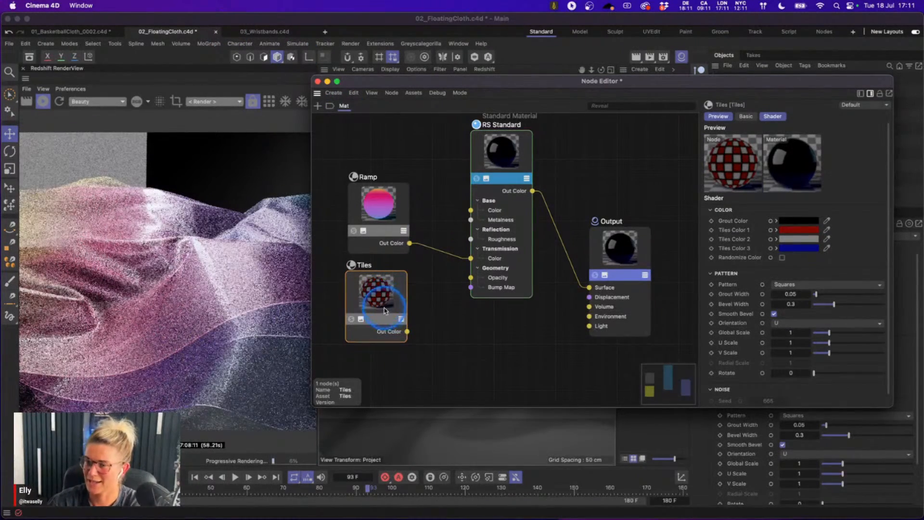
left_click_drag(641, 81, 601, 75)
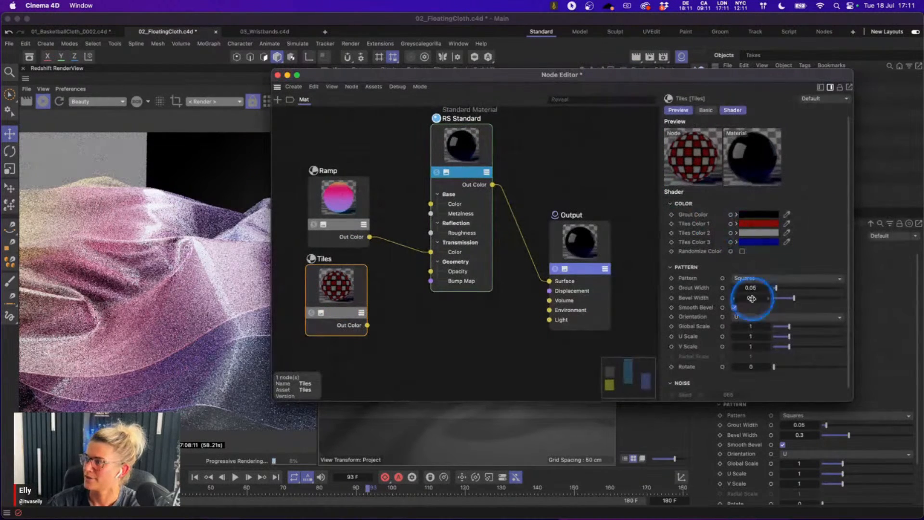
- Set the Tiles pattern to Lines 1 and Tiles Color 1 to a 90 % white, previewing the node alone on the cloth
left_click(769, 278)
left_click(773, 302)
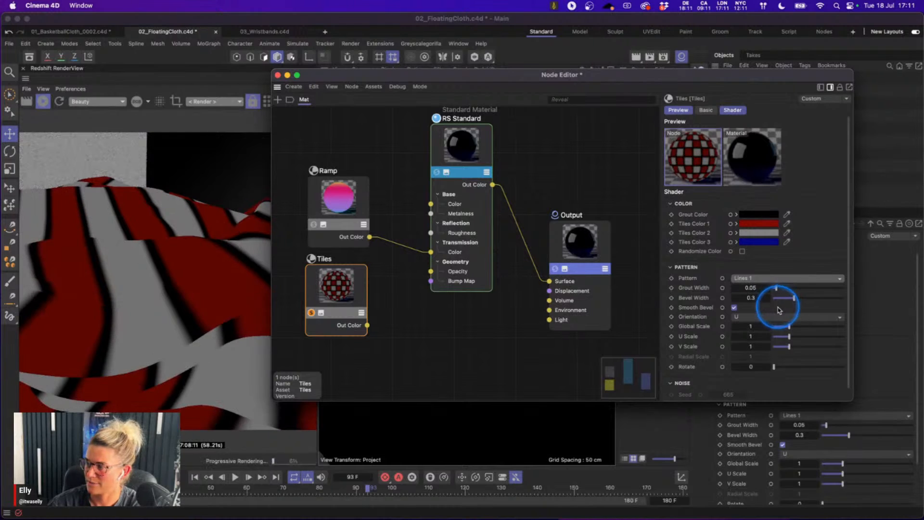
left_click(756, 225)
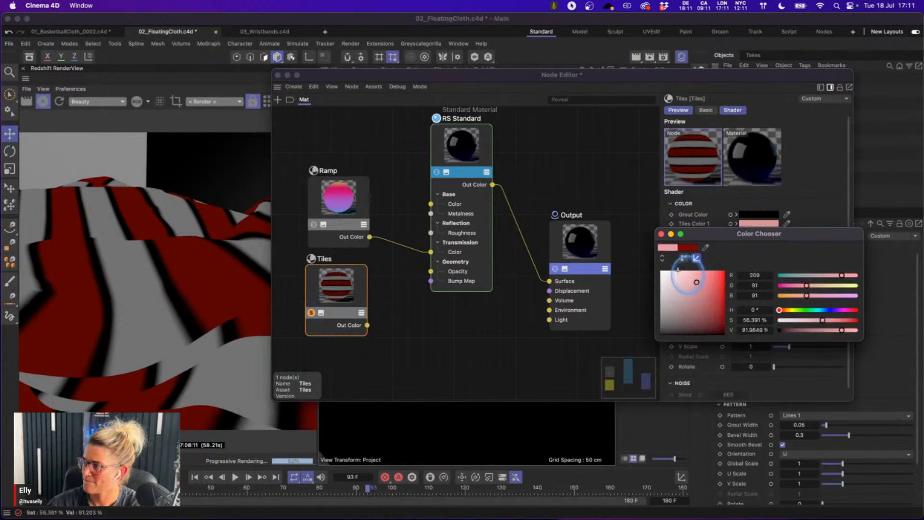
left_click(661, 271)
left_click(759, 331)
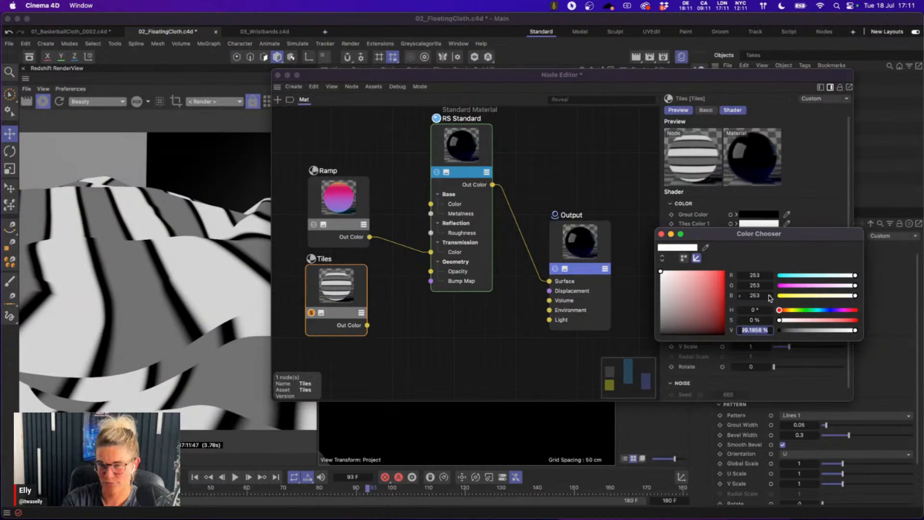
key("Return")
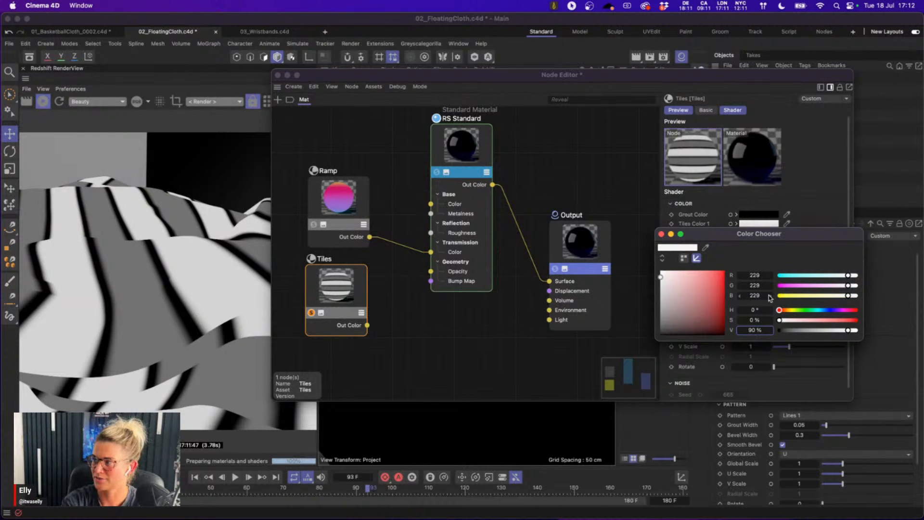
left_click(661, 234)
- Set the Grout Color to a 10 % grey and match the other tile colors to the white of Tiles Color 1
left_click(754, 216)
double_click(744, 321)
type("10")
key("Return")
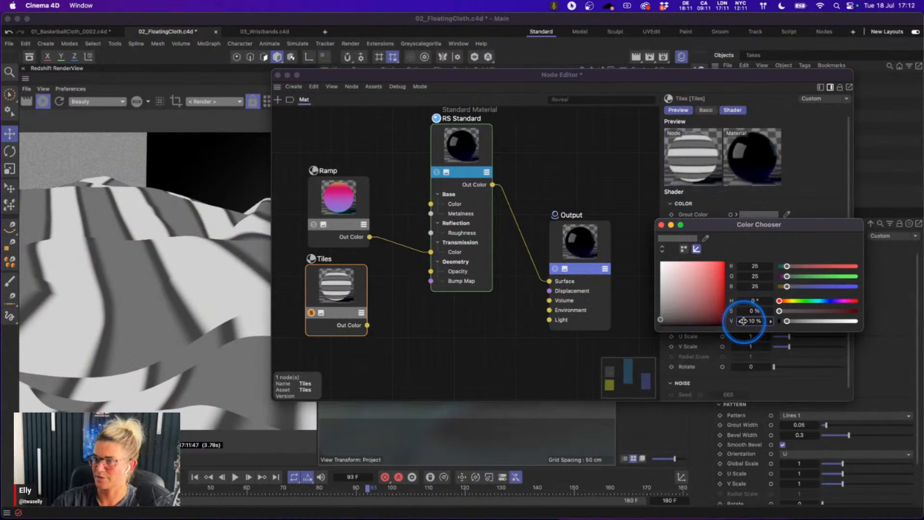
left_click(672, 226)
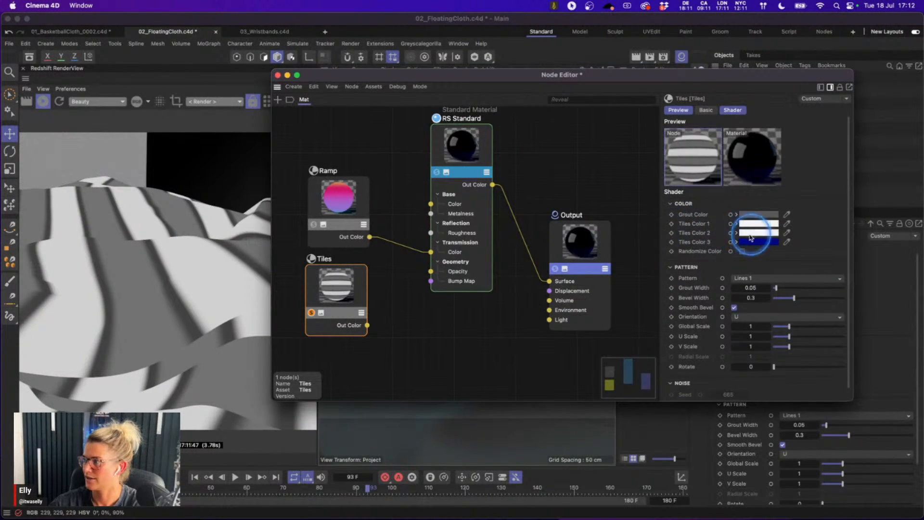
- Set the Tiles node's Global Scale to 0.1 and its Grout Width to 0.5
left_click(752, 327)
type("0.1")
key("Return")
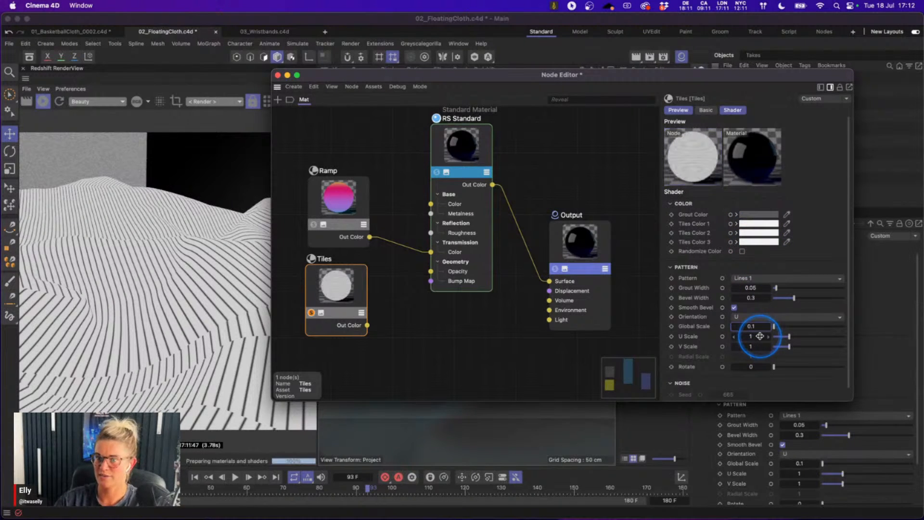
left_click(753, 288)
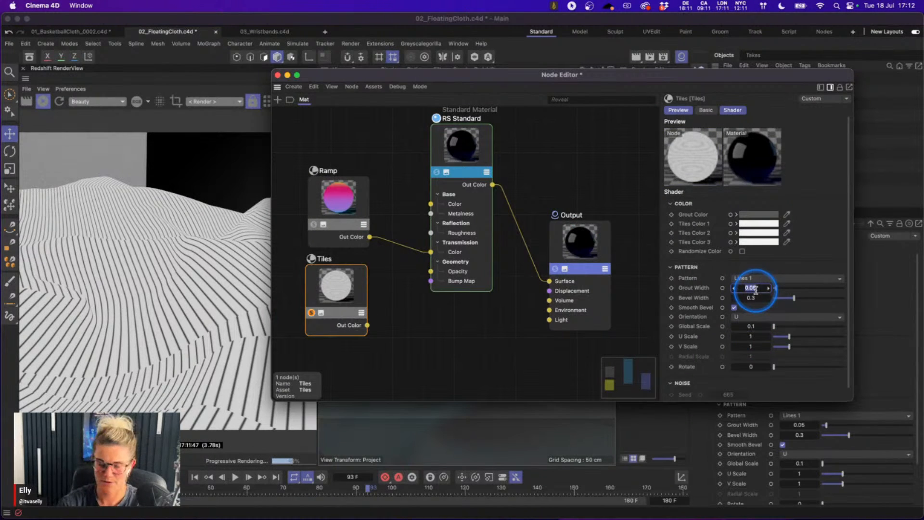
left_click(753, 288)
key("BackSpace")
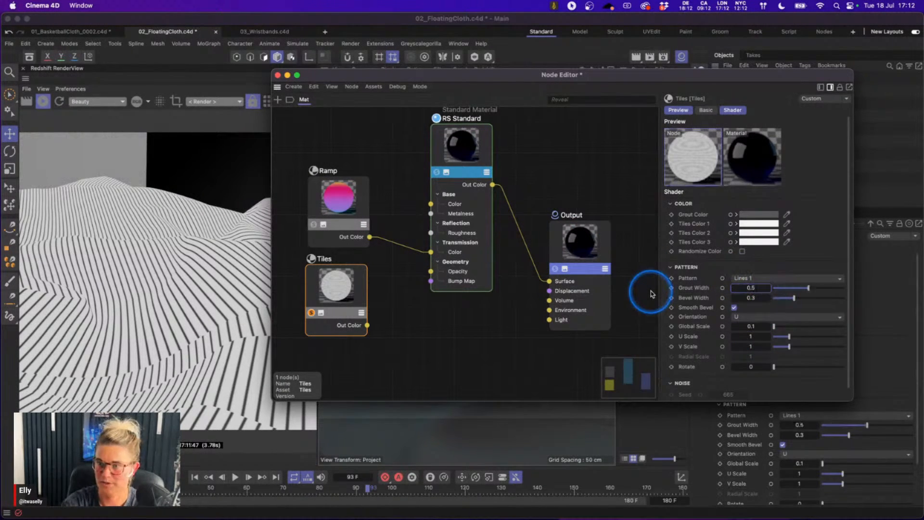
key("Return")
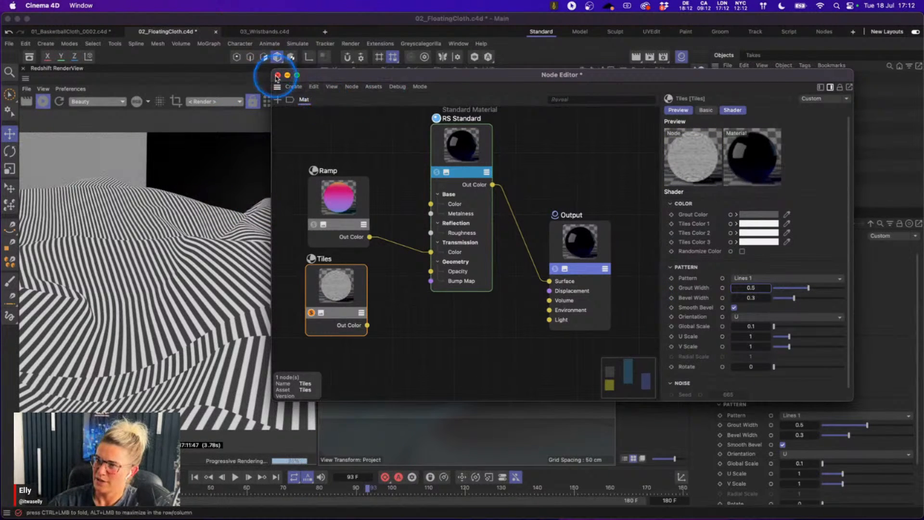
- Lower the Tiles node and add a Displacement node between it and the Output node
left_click_drag(338, 297, 337, 331)
middle_click_drag(437, 345, 383, 305, "alt")
left_click_drag(282, 283, 299, 302)
middle_click_drag(379, 305, 393, 292, "alt")
double_click(418, 303)
type("disp")
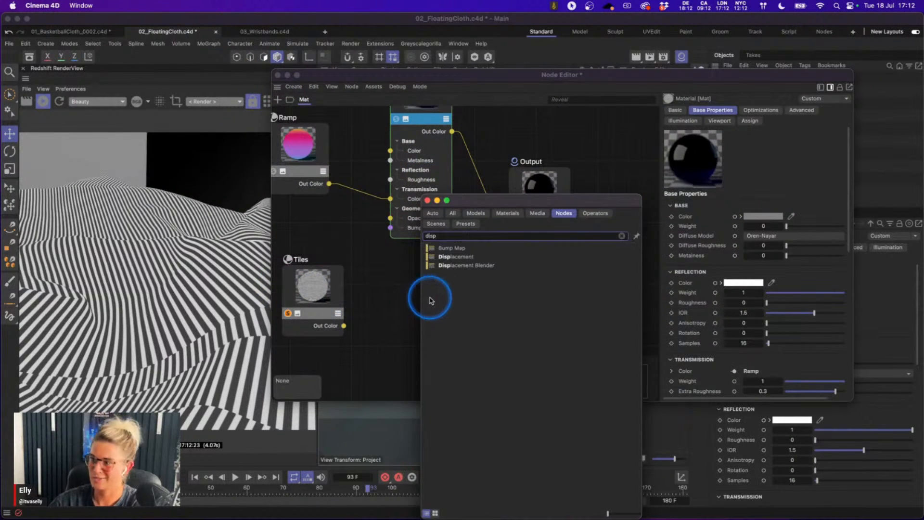
key("Return")
left_click_drag(391, 288, 438, 303)
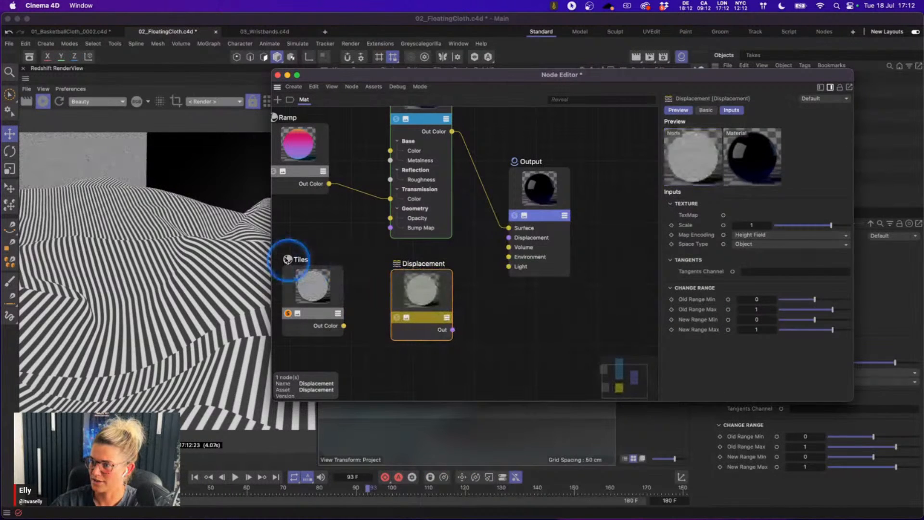
left_click(296, 260)
left_click_drag(368, 253, 420, 291)
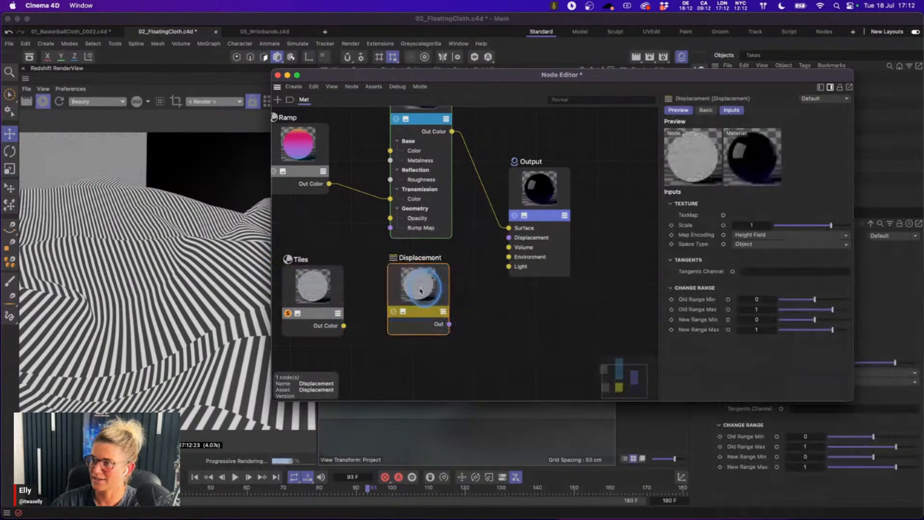
- Wire Tiles through the Displacement node's TexMap into the Output's Displacement, return the render to the full material, and close the graph
left_click_drag(344, 326, 415, 288)
mouse_move(464, 312)
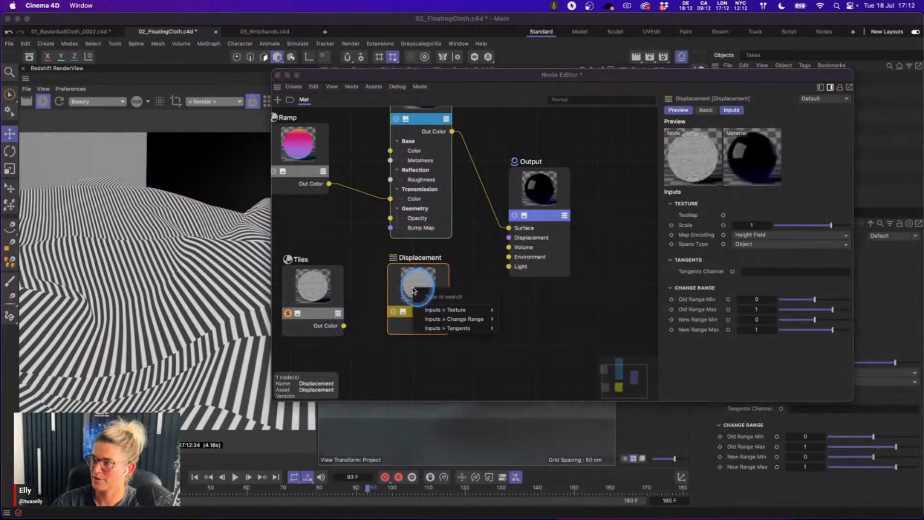
left_click(519, 320)
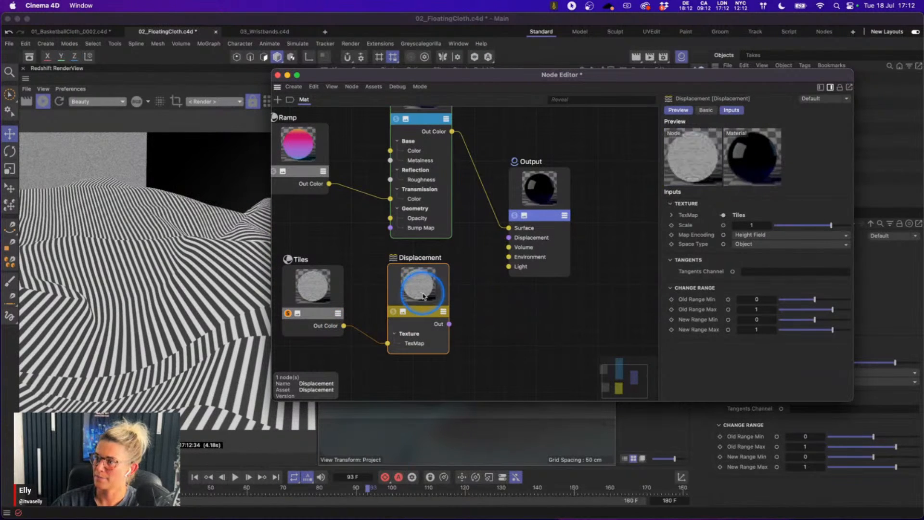
left_click_drag(448, 328, 509, 237)
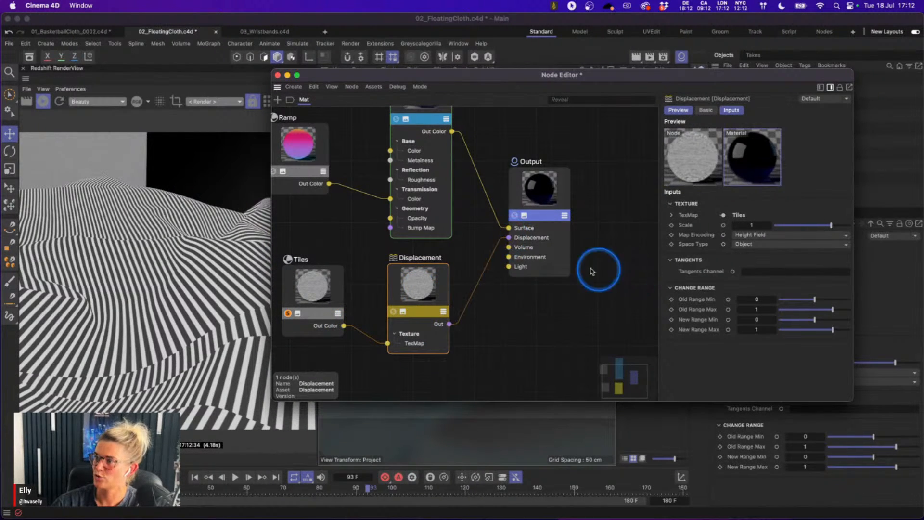
left_click(287, 314)
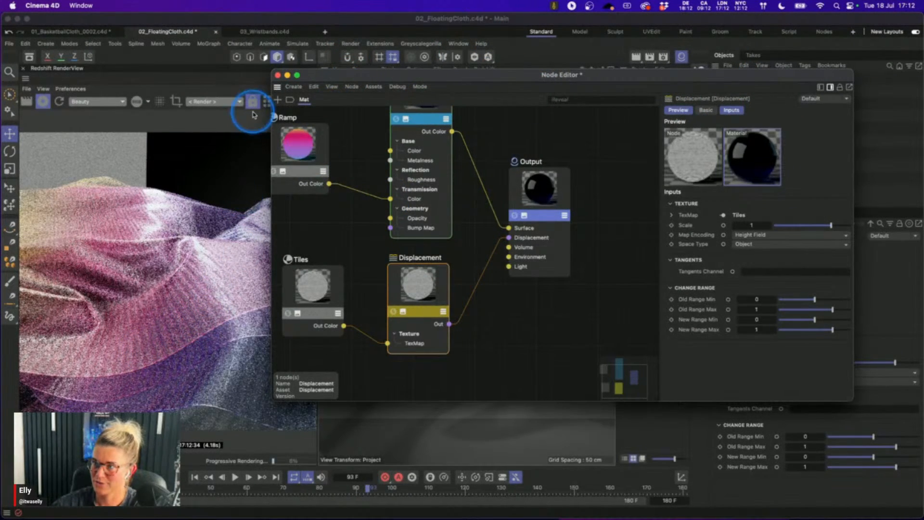
left_click(277, 75)
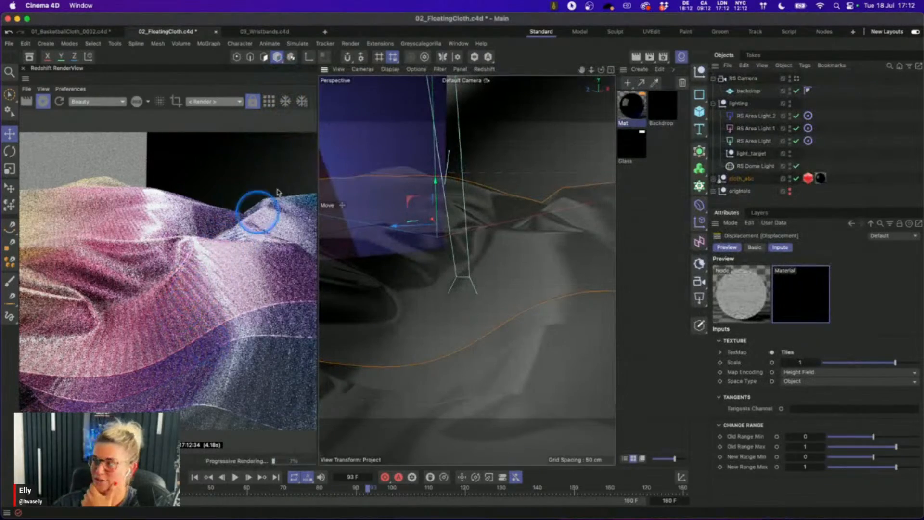
- Review the tessellation and displacement settings in cloth_abc's Redshift Object tag, and return to the RS Camera view
left_click(811, 179)
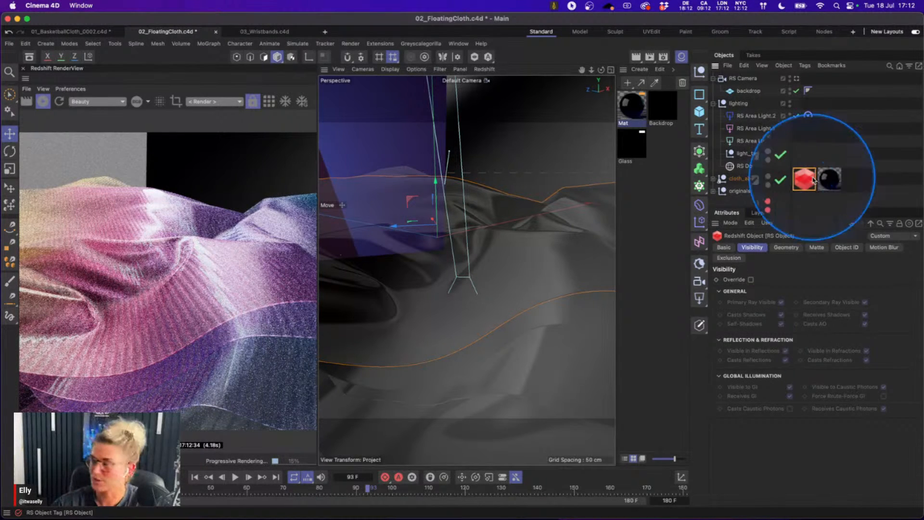
left_click(785, 247)
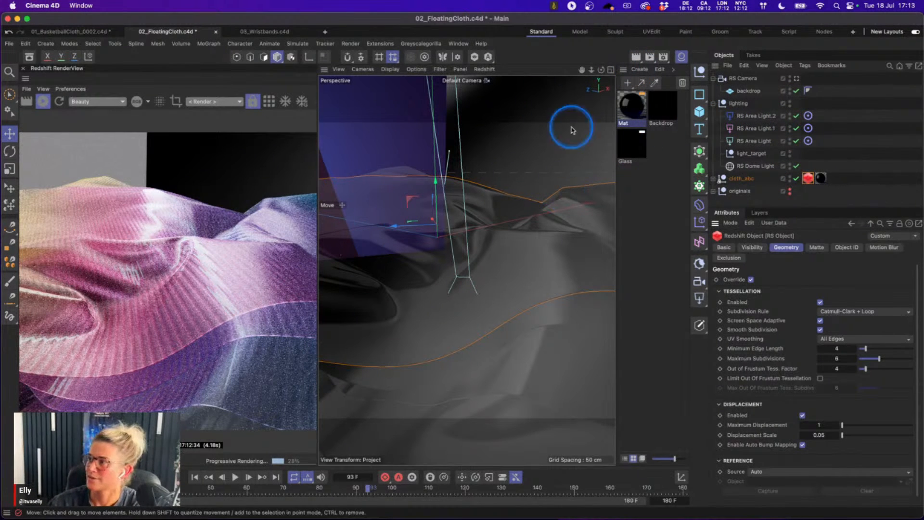
left_click(796, 78)
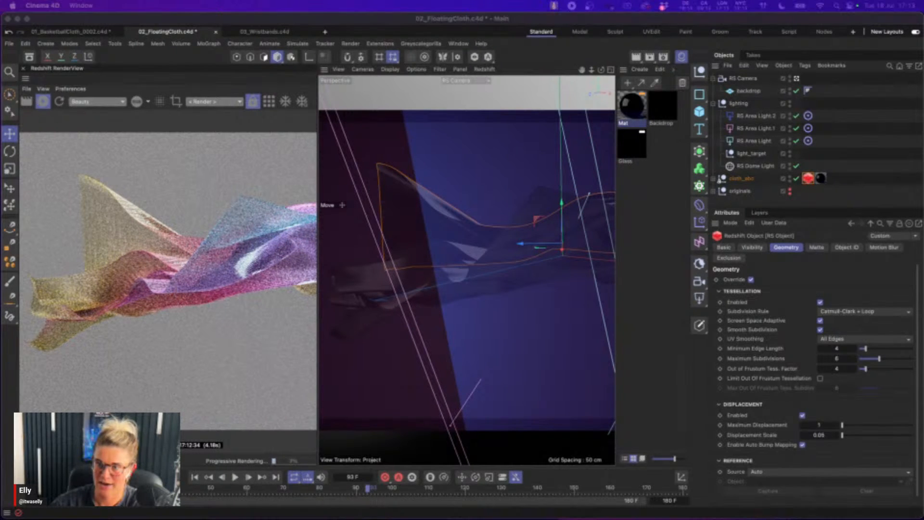
- Compare the rendered cloth with the reference image GlassClothGradient1.jpg in Preview, close the image, and stop the live render
left_click_drag(0, 274, 493, 72)
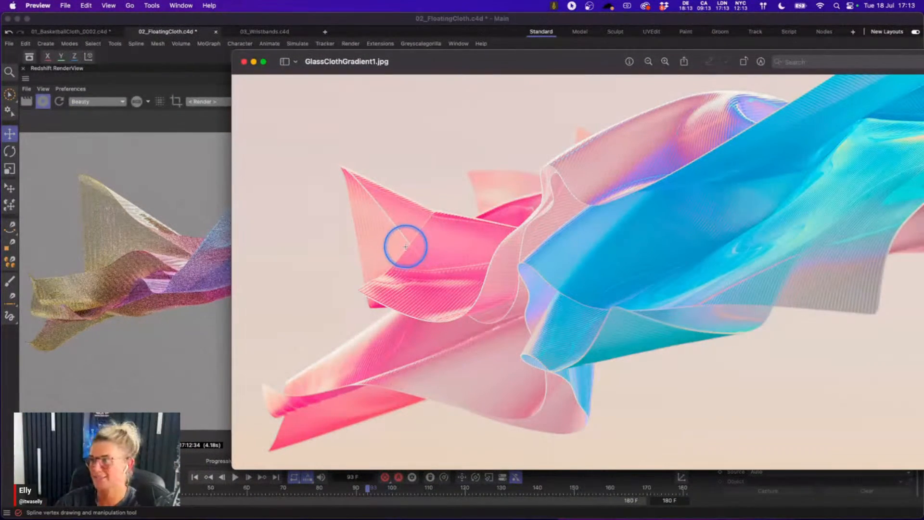
left_click(244, 62)
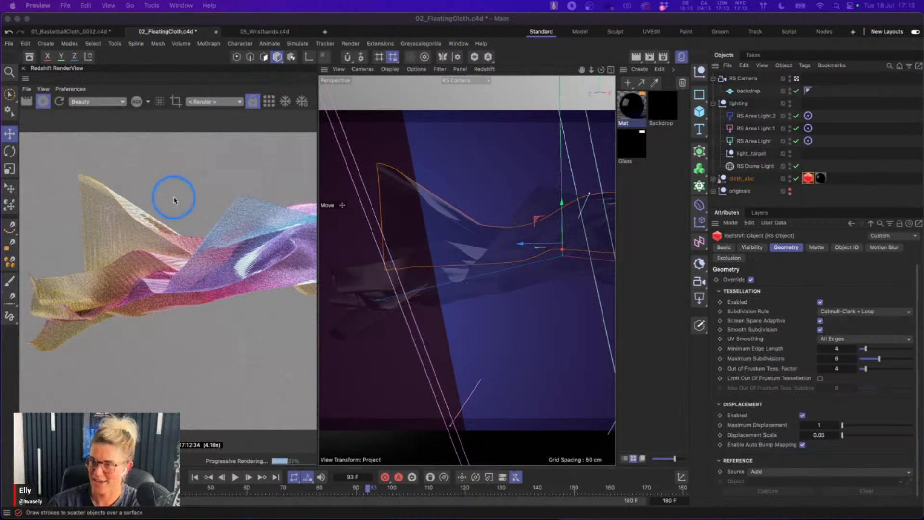
left_click(43, 101)
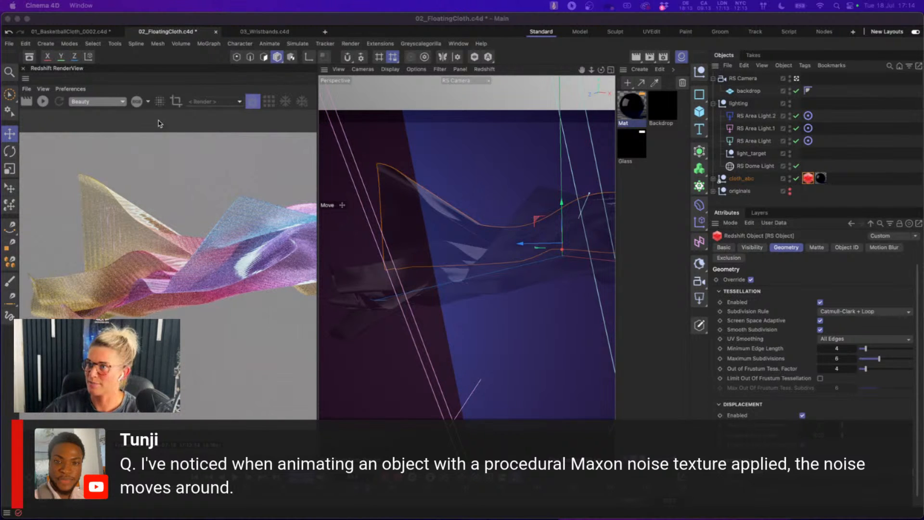
- Start a new project without the Redshift RenderView, add two cubes, and enable X-Ray on Cube.1
left_click(325, 31)
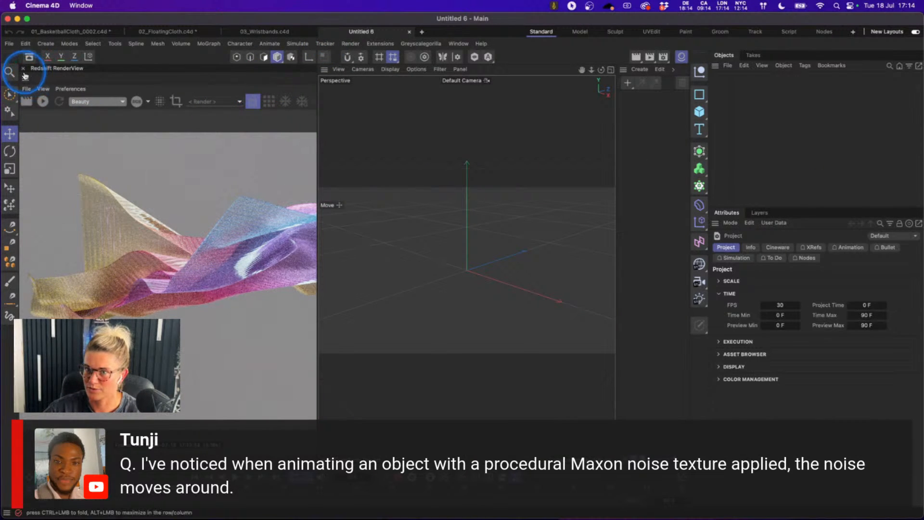
left_click(23, 68)
left_click(699, 112)
left_click(696, 114)
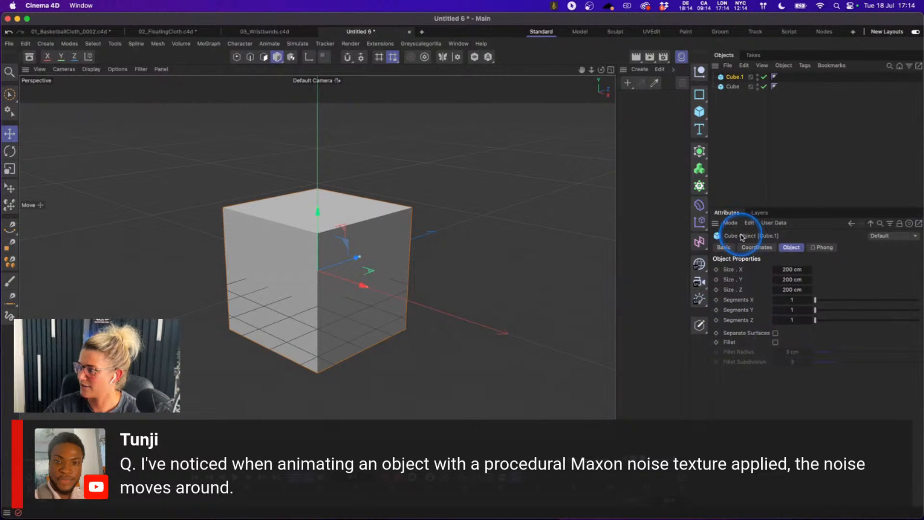
left_click(723, 246)
left_click(774, 352)
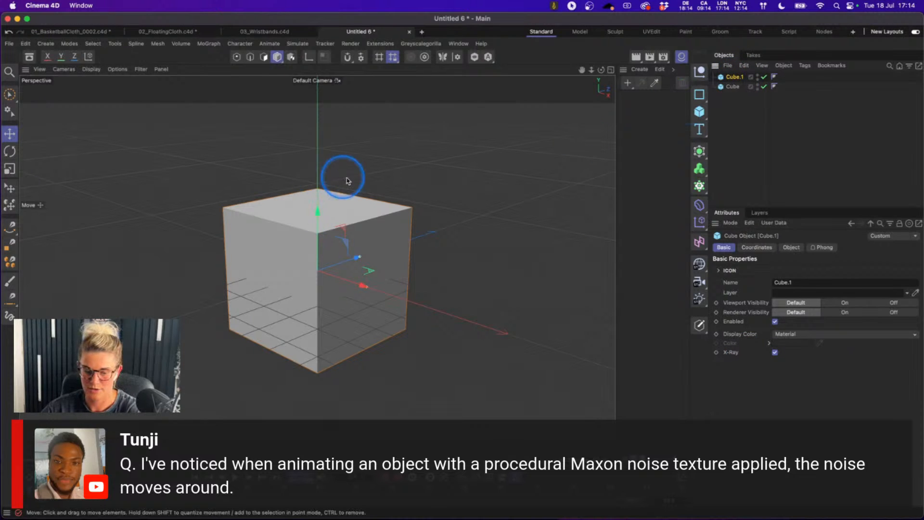
- Scale the X-Ray cube Cube.1 up and the plain Cube down so the small cube sits inside the large one
key("t")
left_click_drag(309, 262, 698, 174)
left_click(733, 87)
left_click_drag(540, 208, 377, 240)
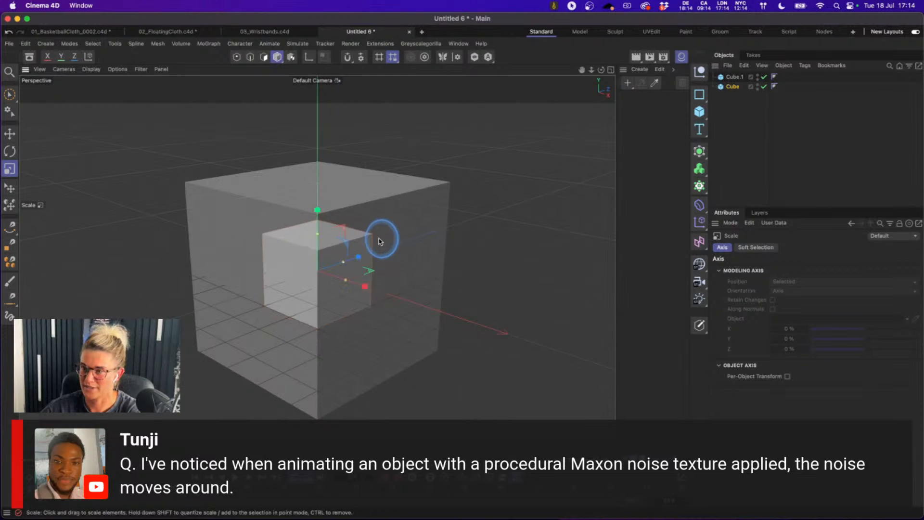
key("e")
- Move the small Cube off-centre within the enclosing Cube.1 to demonstrate an object moving through the noise volume
left_click(734, 77)
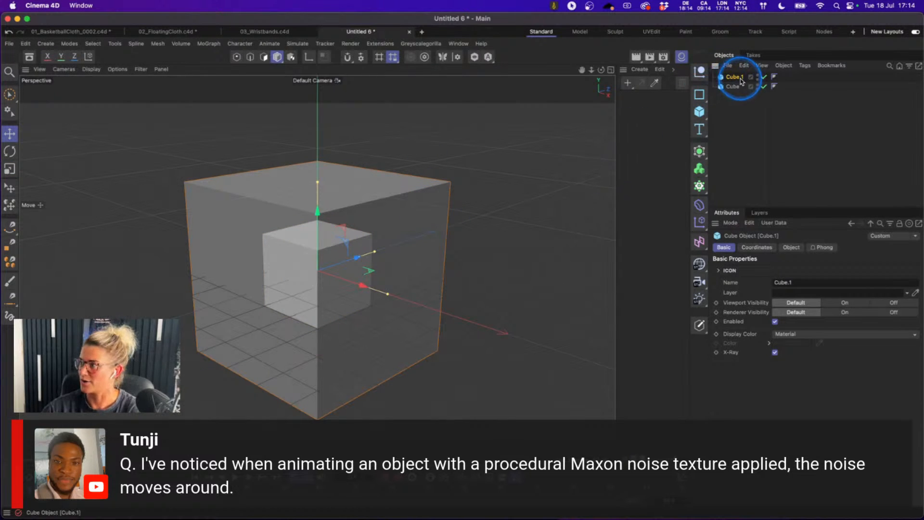
left_click_drag(351, 268, 357, 263, "alt")
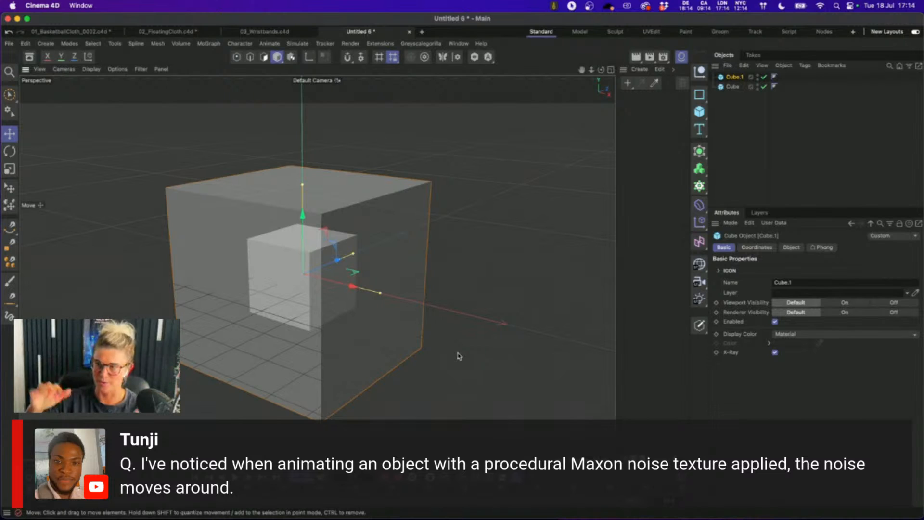
left_click(732, 86)
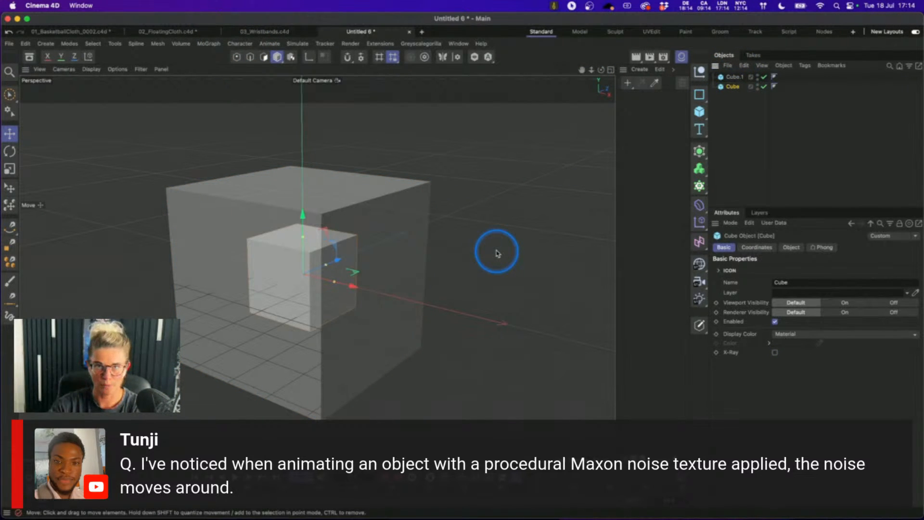
left_click_drag(330, 248, 375, 226)
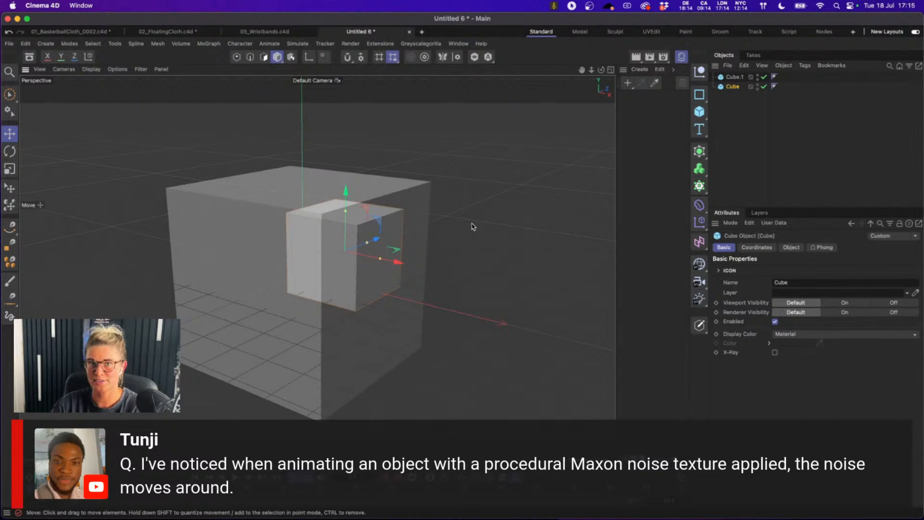
- Add a Pin Material tag to the small Cube
right_click(732, 92)
type("pin")
mouse_move(775, 98)
left_click(716, 98)
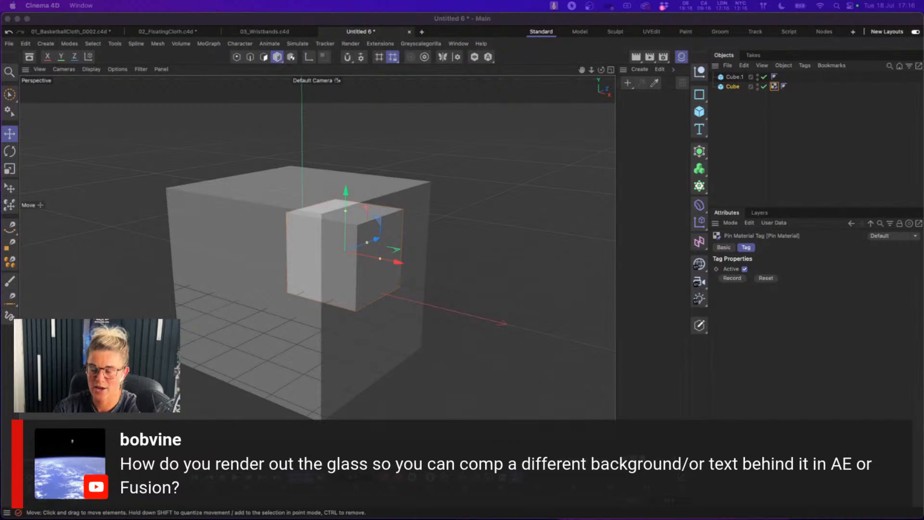
- Set the renderer to Redshift in the render settings and show the Redshift options in Advanced mode
left_click(663, 56)
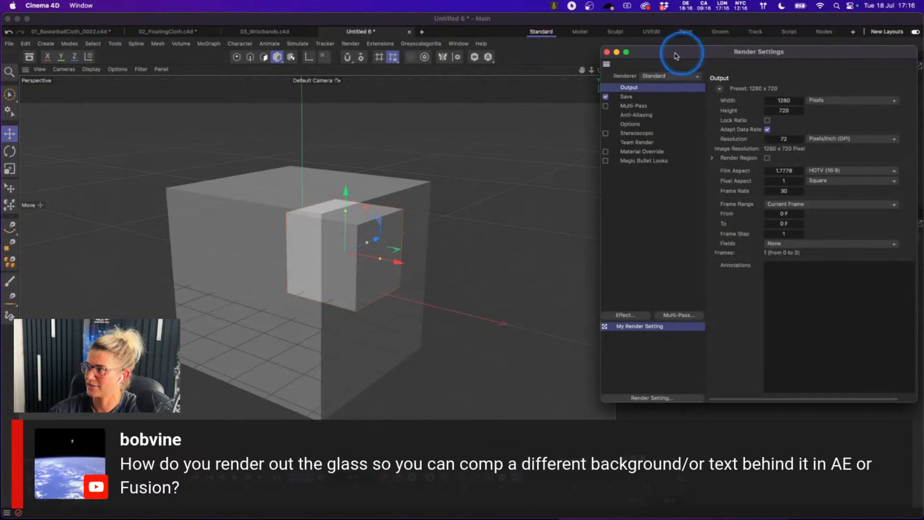
left_click_drag(683, 56, 534, 68)
left_click(527, 88)
left_click(525, 98)
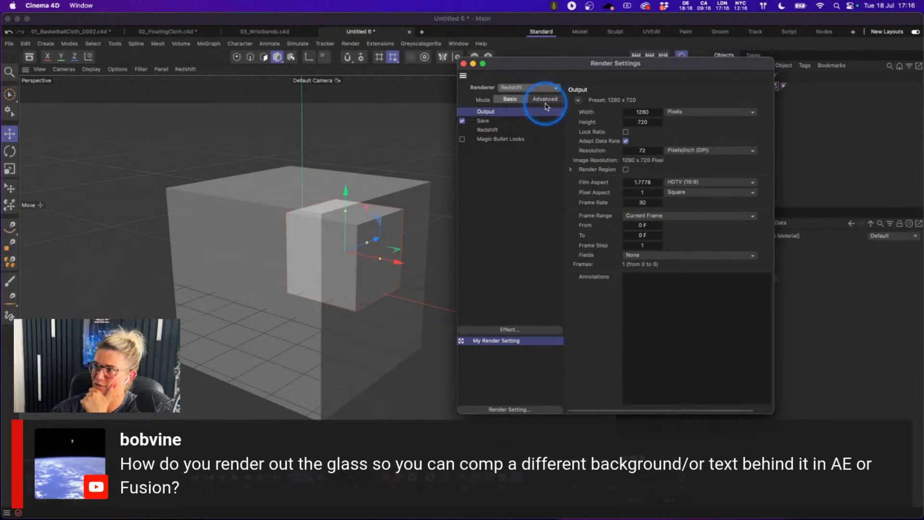
left_click(545, 99)
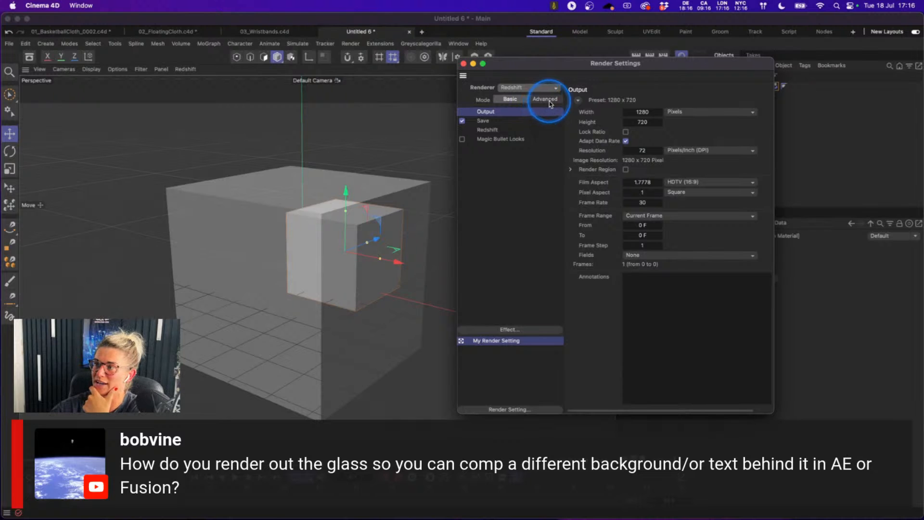
left_click(498, 134)
left_click_drag(591, 70, 511, 80)
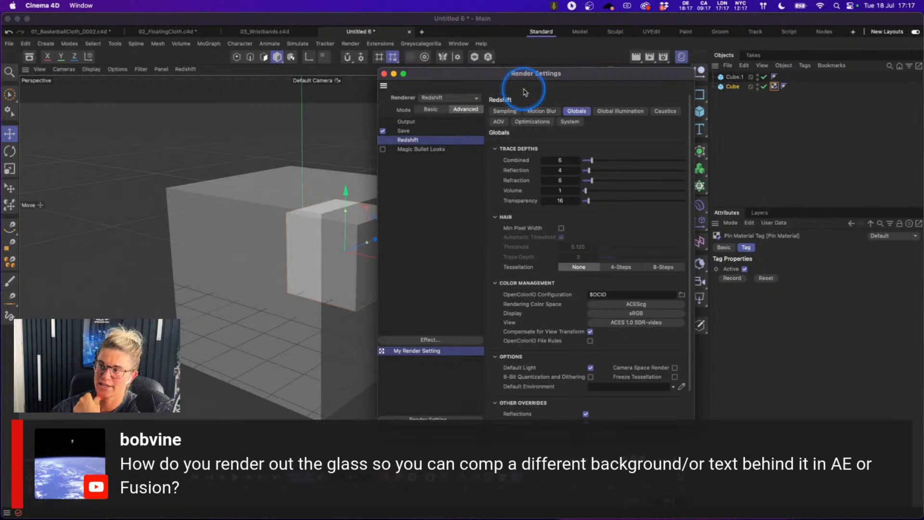
- Expand the Experimental and Legacy options in Redshift's System settings and examine the Legacy list for alpha-related options
left_click(570, 121)
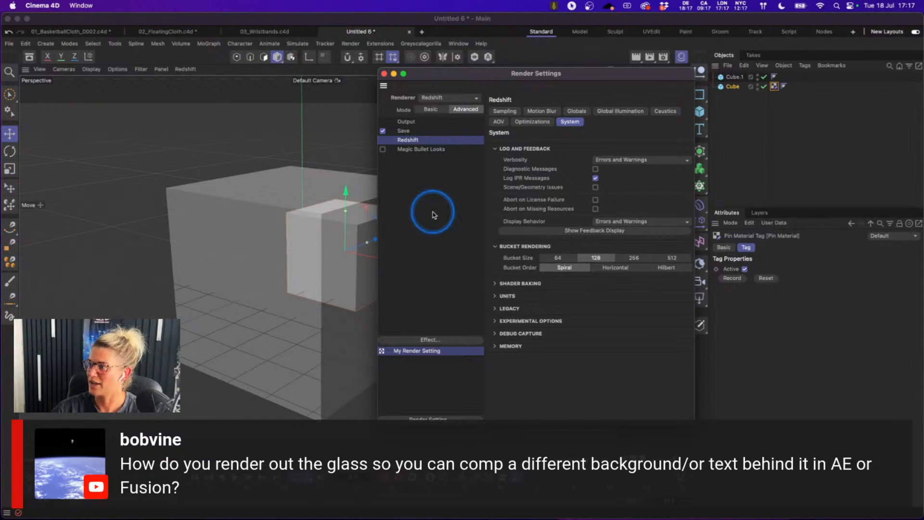
left_click(495, 307)
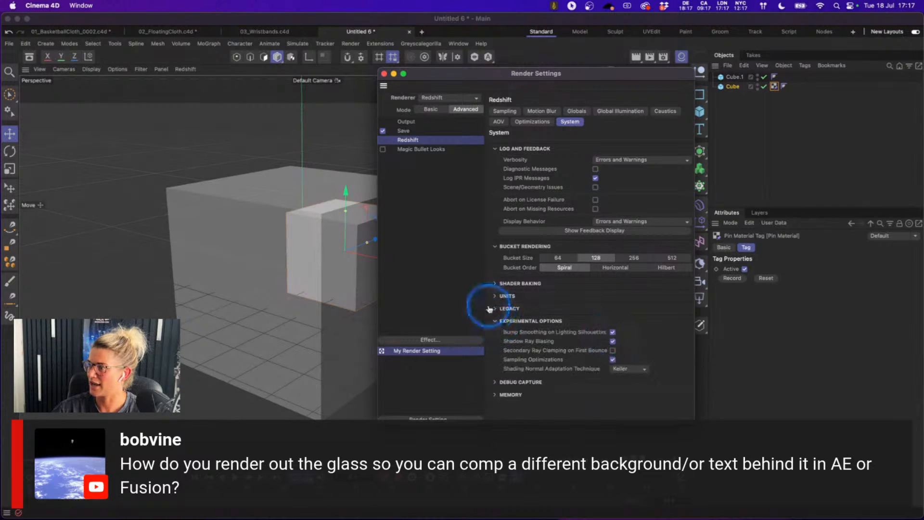
scroll(695, 278, "down", 3)
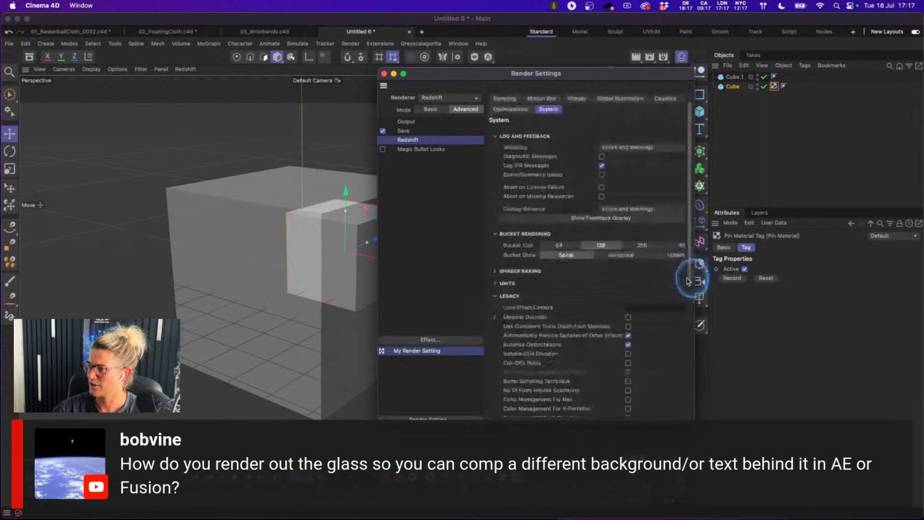
scroll(688, 317, "down", 6)
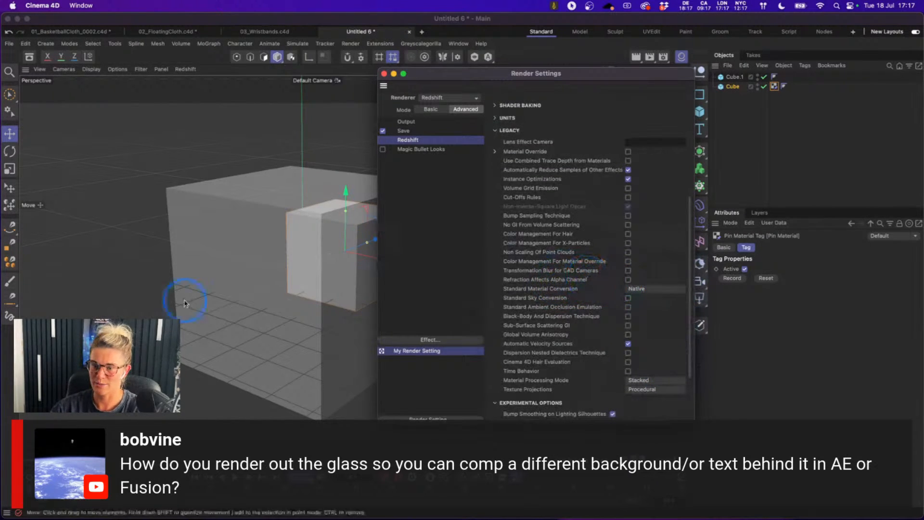
- Switch to Chrome and open the full Redshift Quick Tips playlist from the Maxon Training Team's YouTube channel
left_click(74, 515)
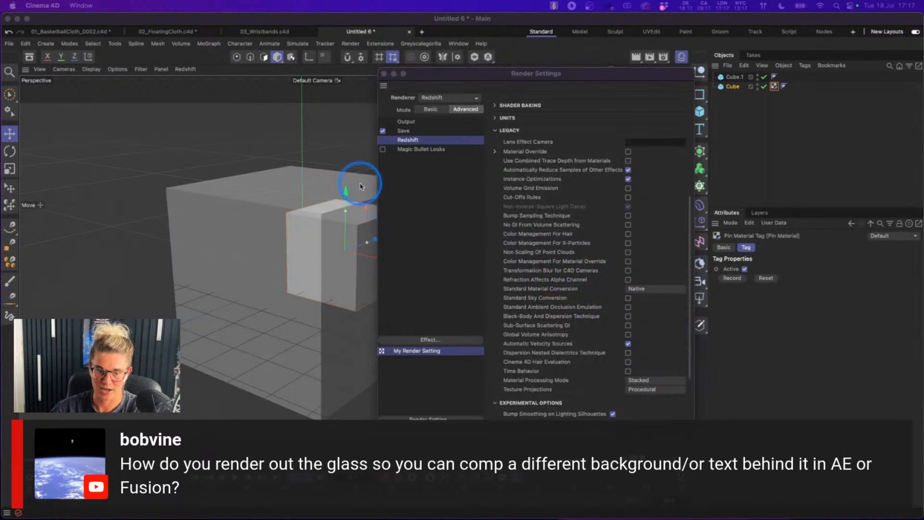
mouse_move(407, 518)
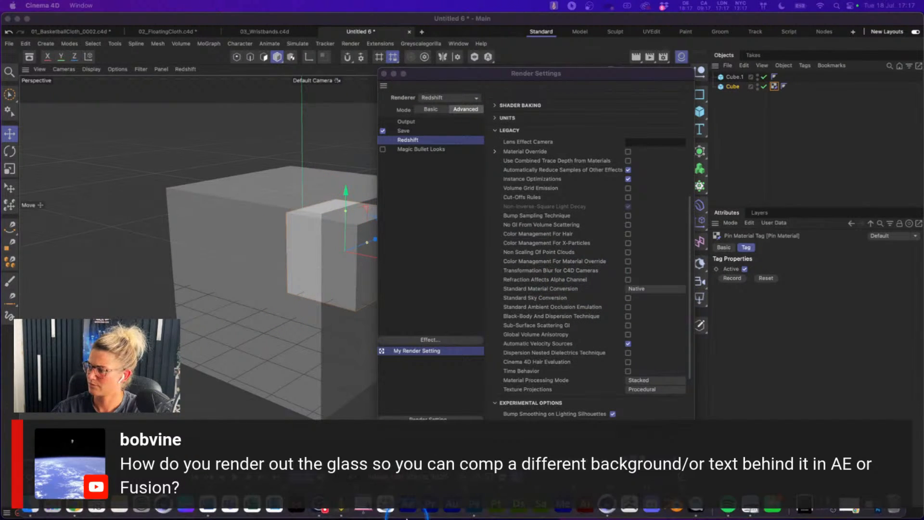
left_click(848, 507)
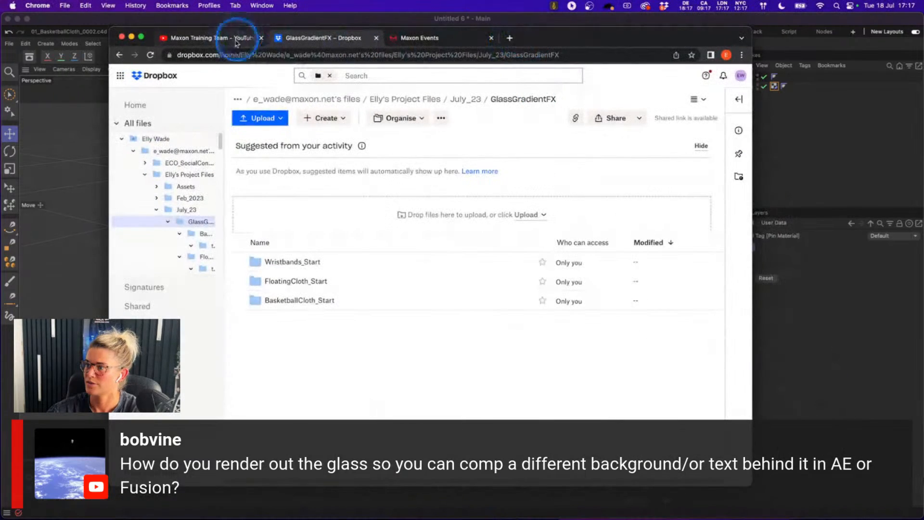
left_click(236, 39)
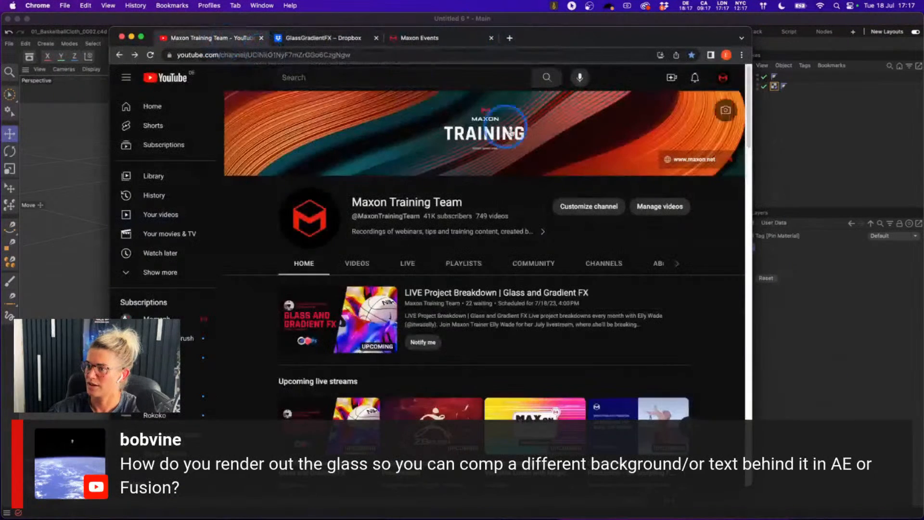
left_click(452, 264)
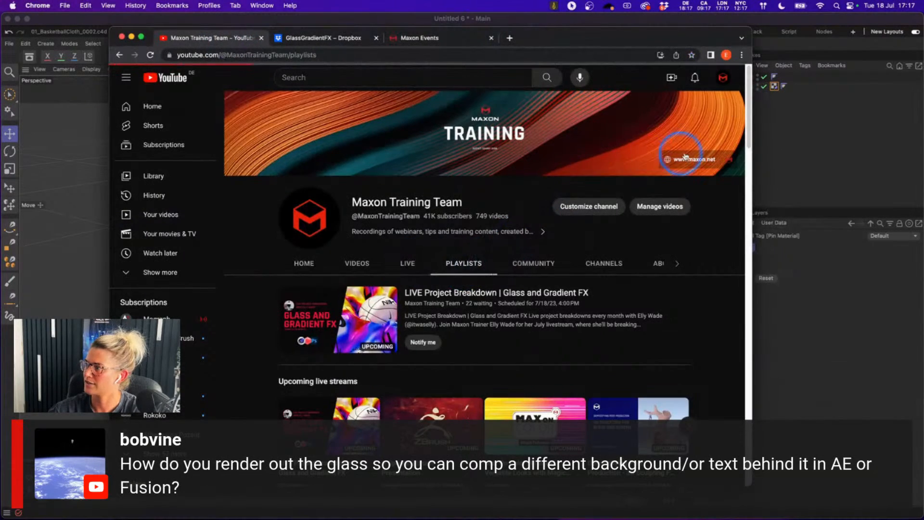
scroll(744, 185, "down", 3)
left_click_drag(744, 185, 753, 241)
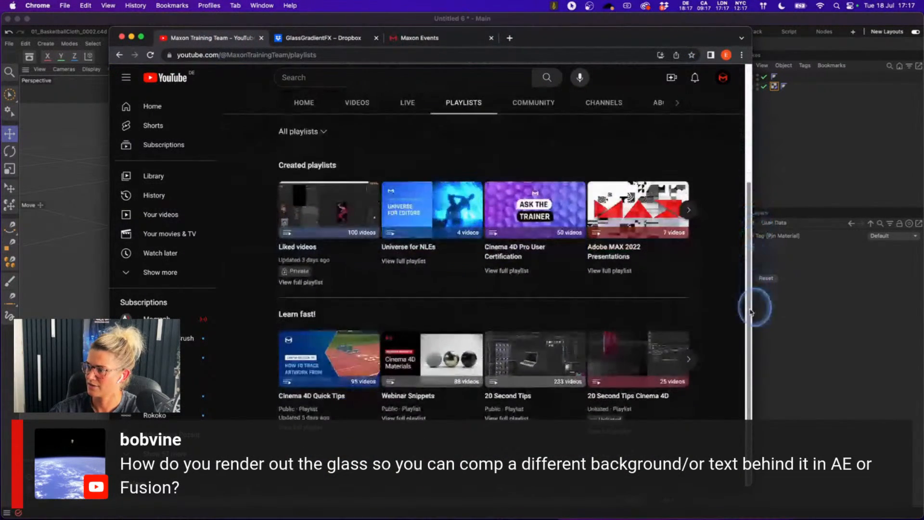
left_click(689, 211)
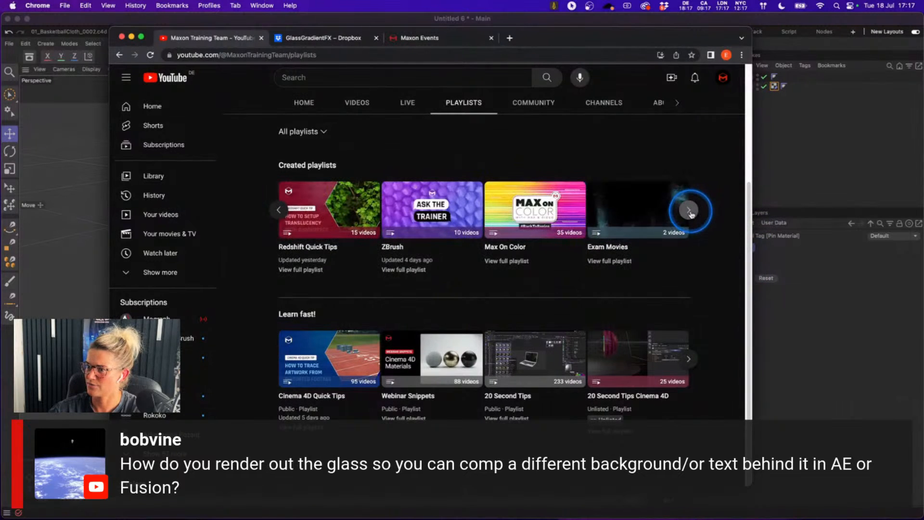
left_click(315, 271)
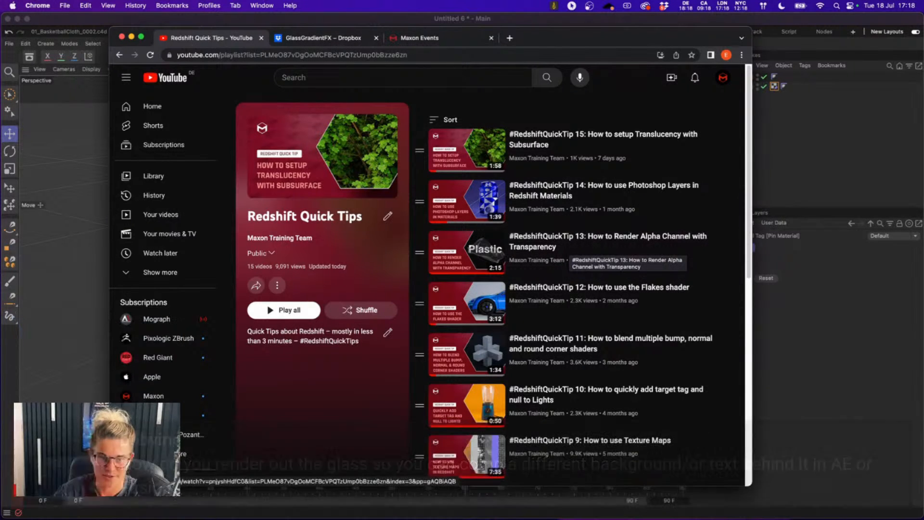
- Minimise the browser to return to Cinema 4D, and close the render settings and the Untitled 6 project
left_click(267, 266)
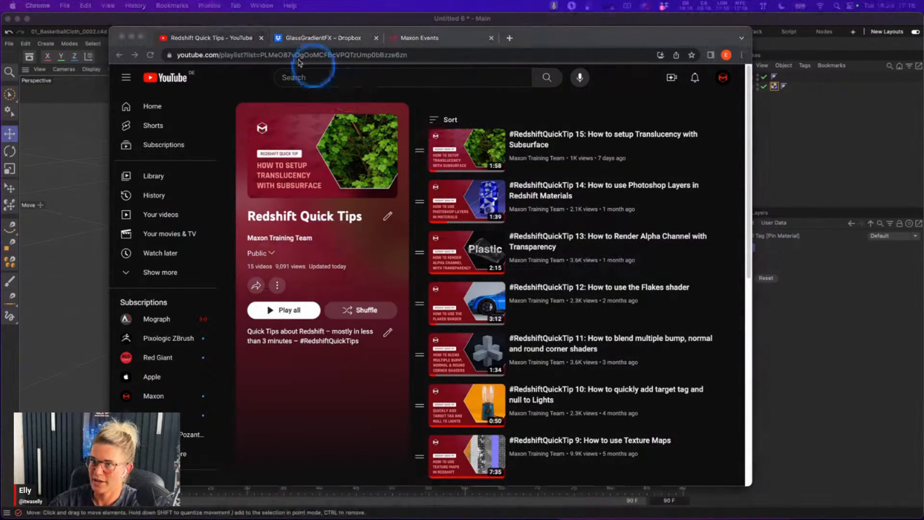
left_click(131, 38)
left_click(386, 77)
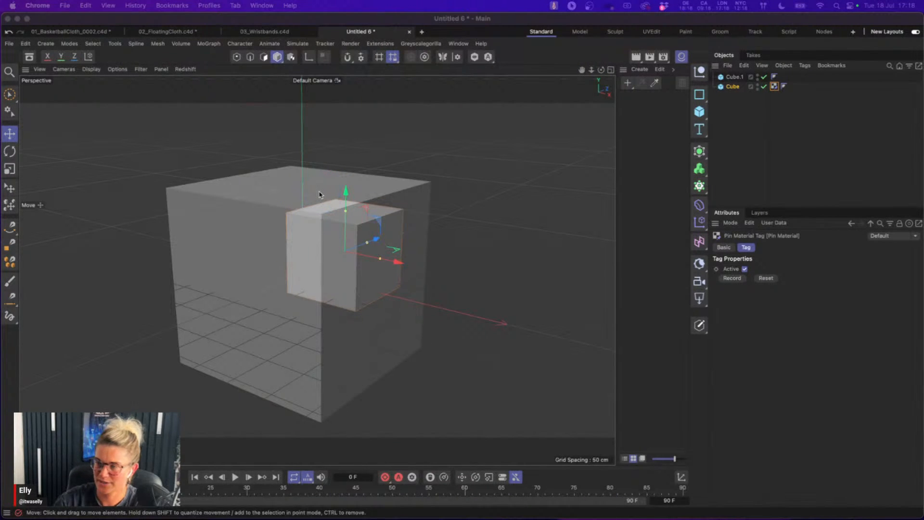
left_click(412, 36)
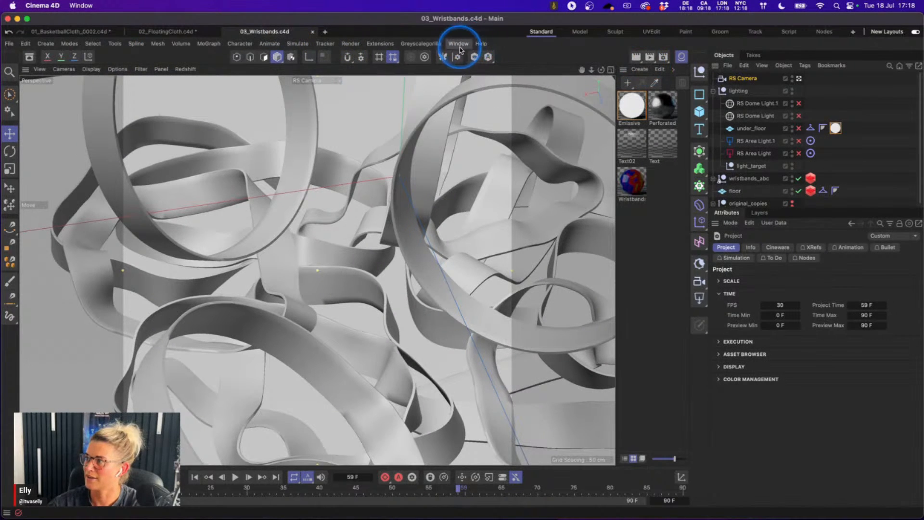
- Open the Redshift RenderView for 03_Wristbands.c4d and start the live render
left_click(459, 45)
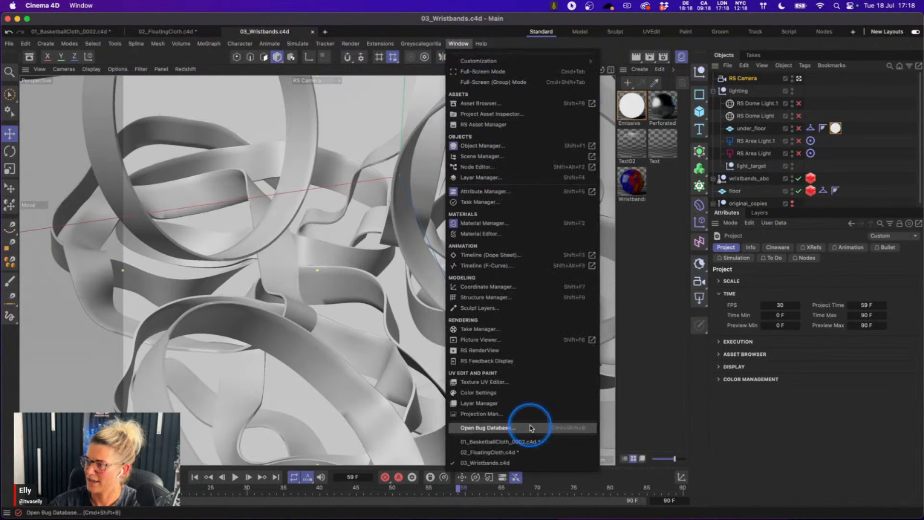
left_click(506, 354)
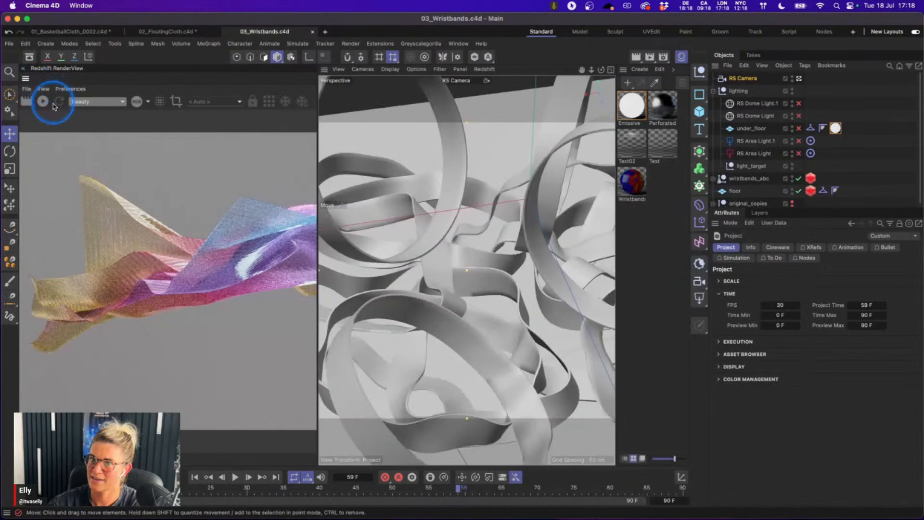
left_click(43, 101)
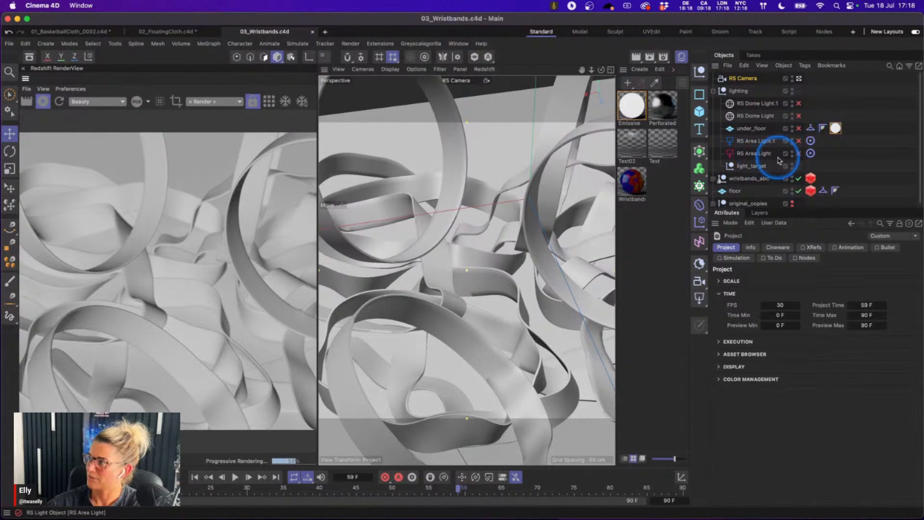
- Review the object settings of RS Dome Light.1 and RS Dome Light, and enable both lights
left_click(760, 104)
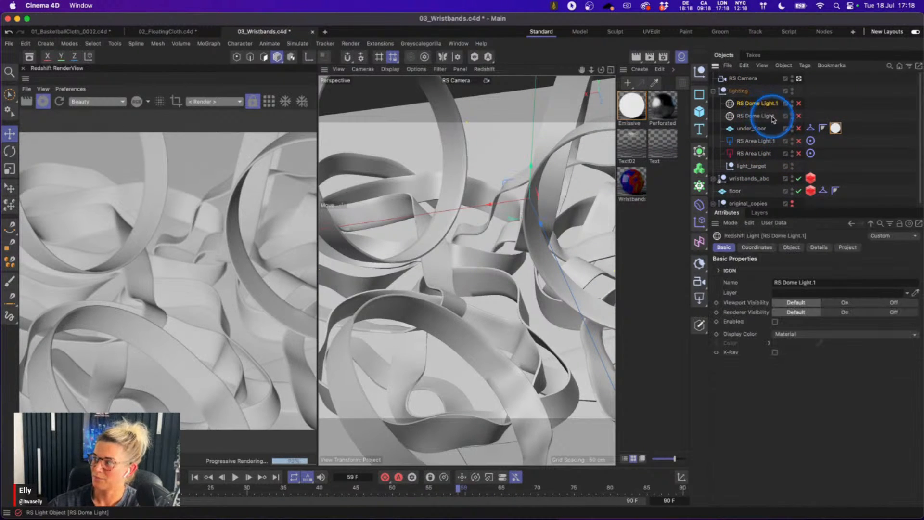
left_click(791, 247)
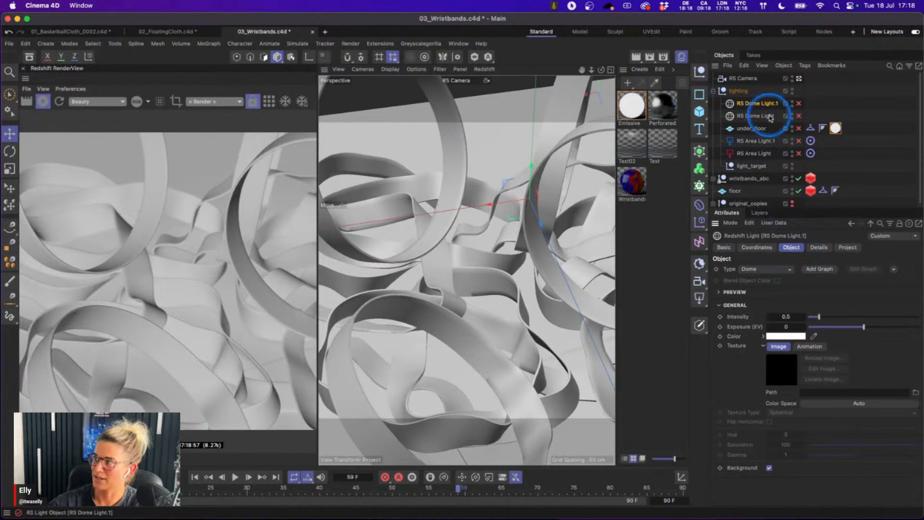
left_click(762, 346)
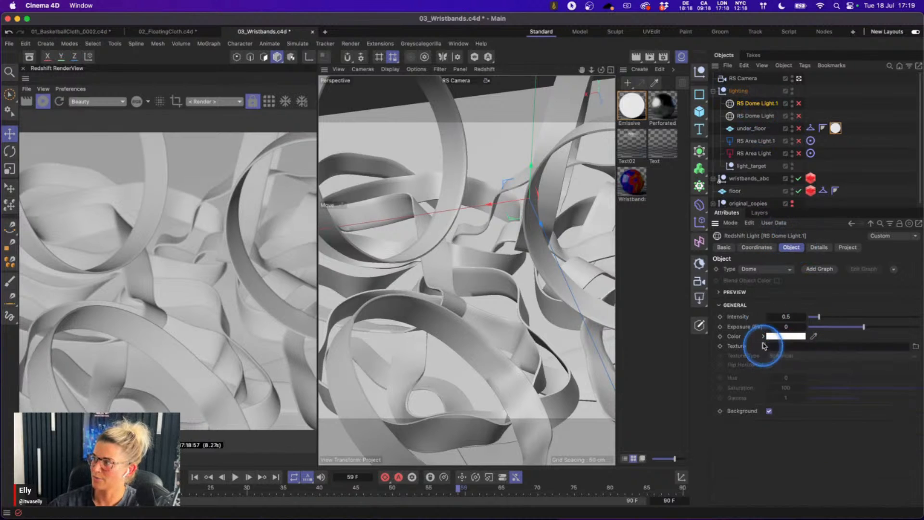
left_click(757, 118)
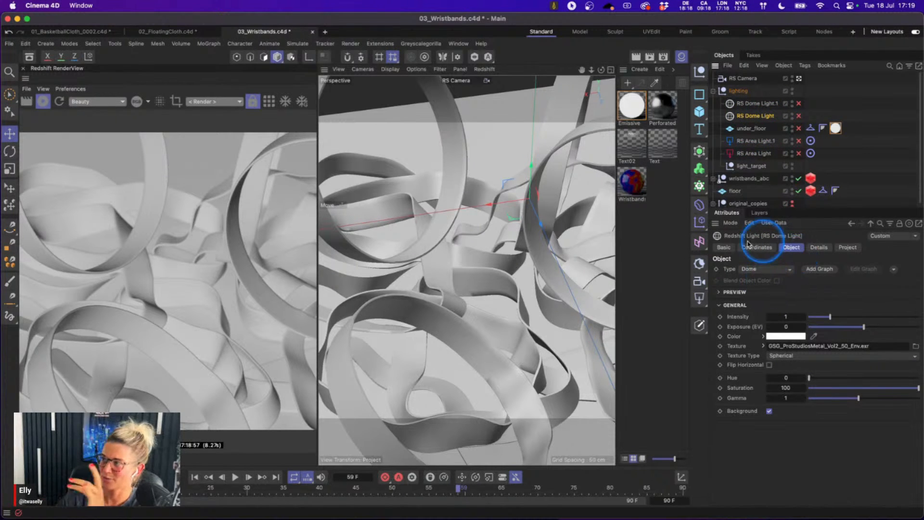
left_click(798, 115)
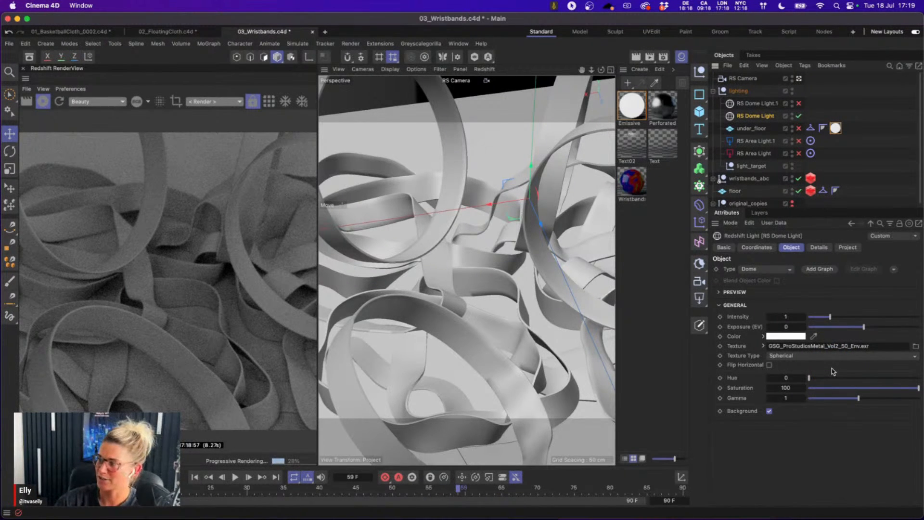
left_click(799, 103)
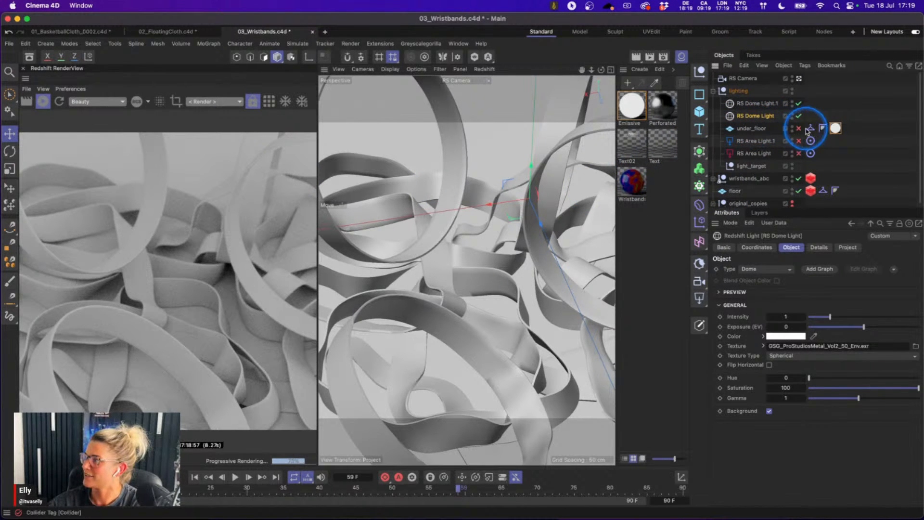
- Review the object settings of RS Area Light and RS Area Light.1, and enable both lights
left_click(758, 152)
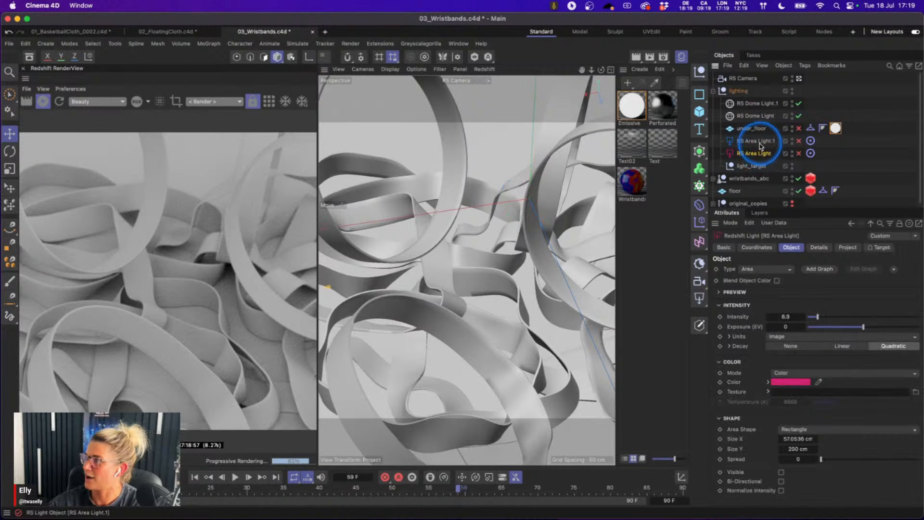
left_click(754, 142)
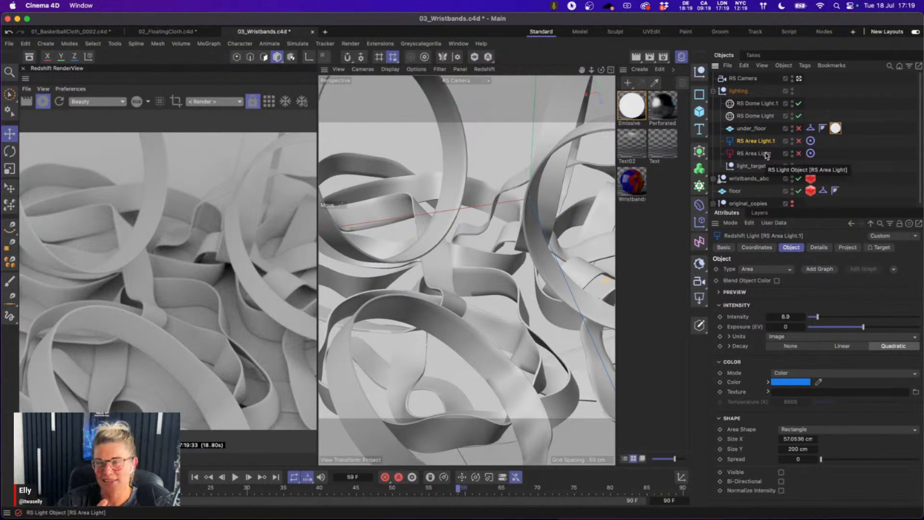
left_click(798, 141)
left_click(798, 153)
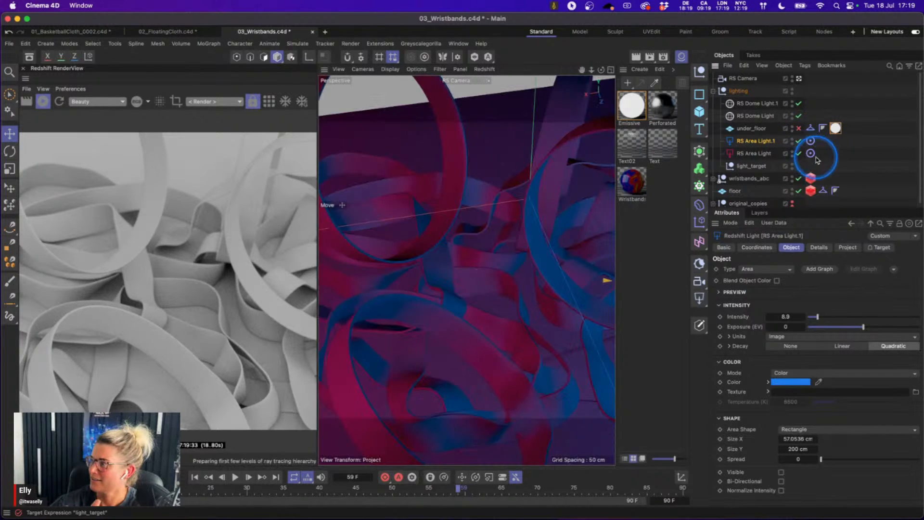
left_click(162, 283)
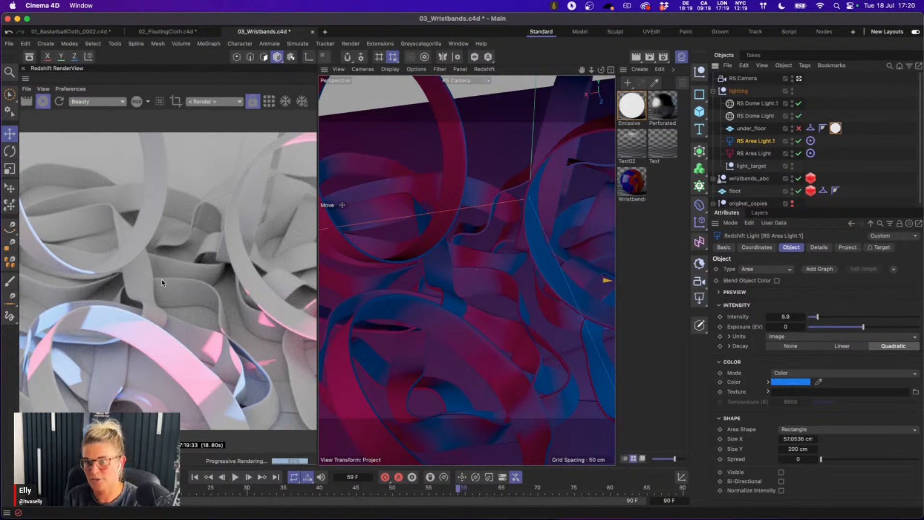
- Enable the under_floor plane and apply the Perforated Metal Brushed Tiles02 material to the floor object
left_click(798, 128)
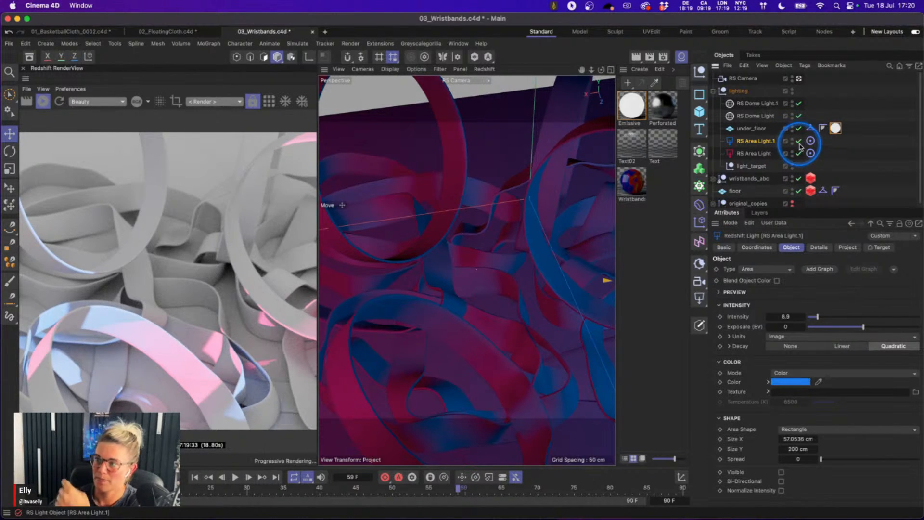
left_click(756, 128)
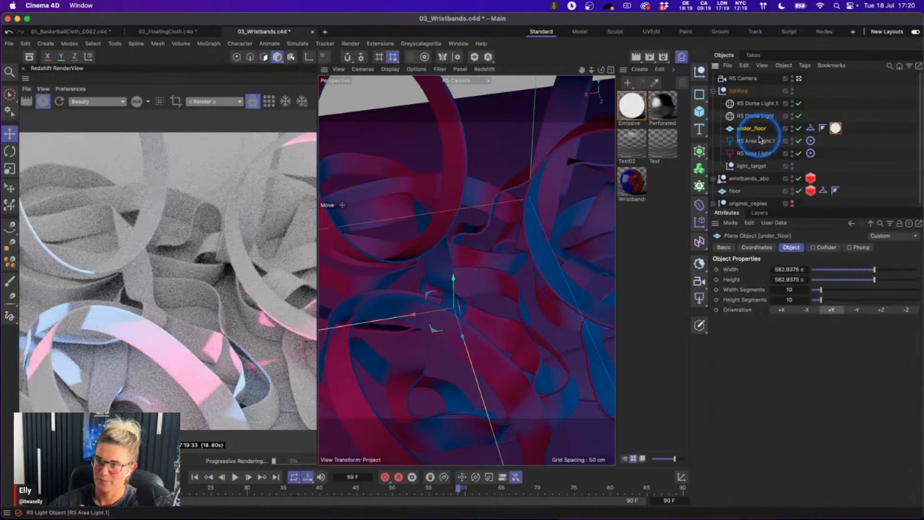
left_click_drag(669, 102, 489, 140)
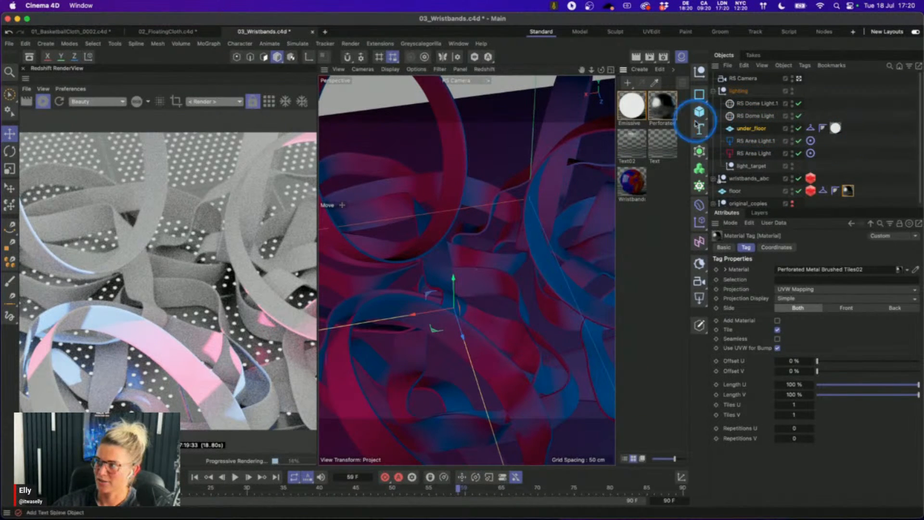
left_click(630, 106)
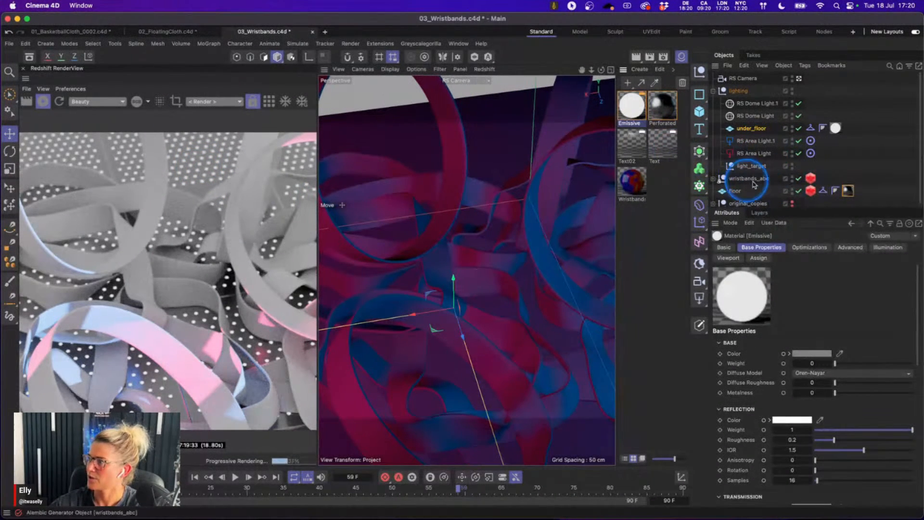
- Pause the live render, preview the animation to move to frame 53, and restart the render there
left_click(45, 102)
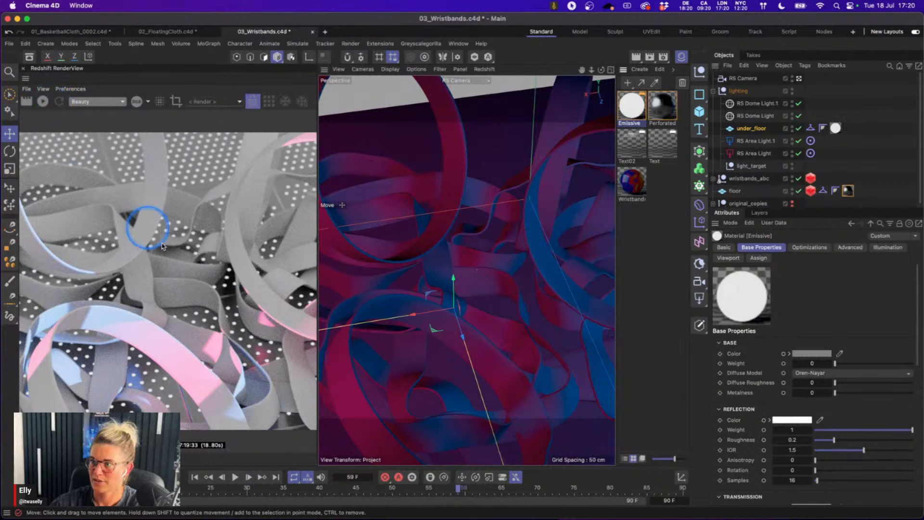
left_click(88, 488)
left_click(235, 477)
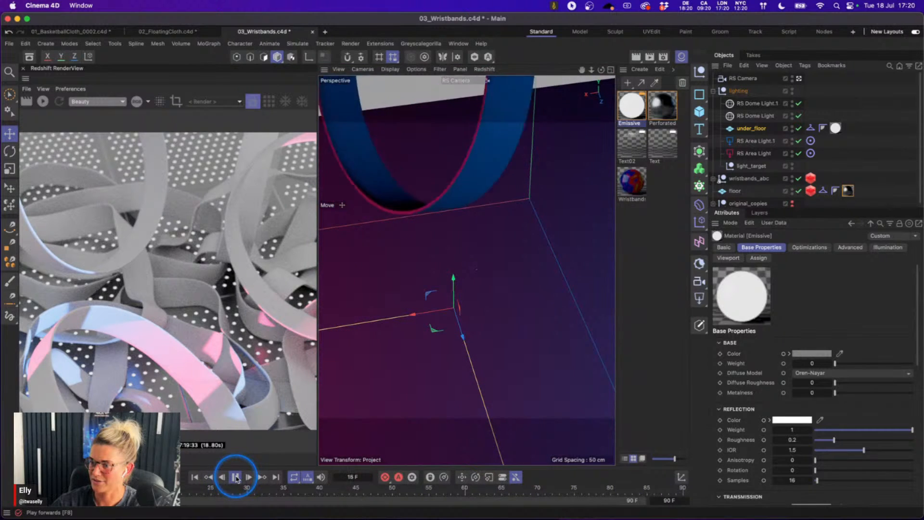
left_click(236, 477)
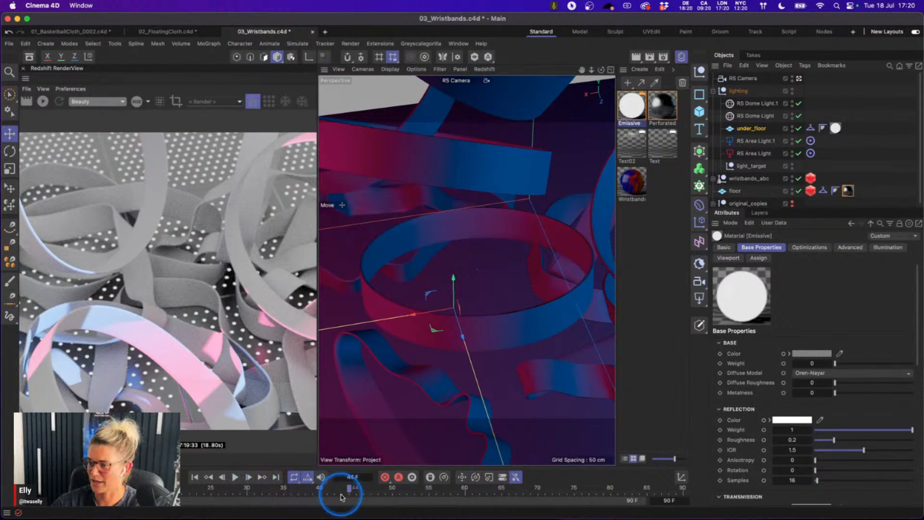
left_click(424, 487)
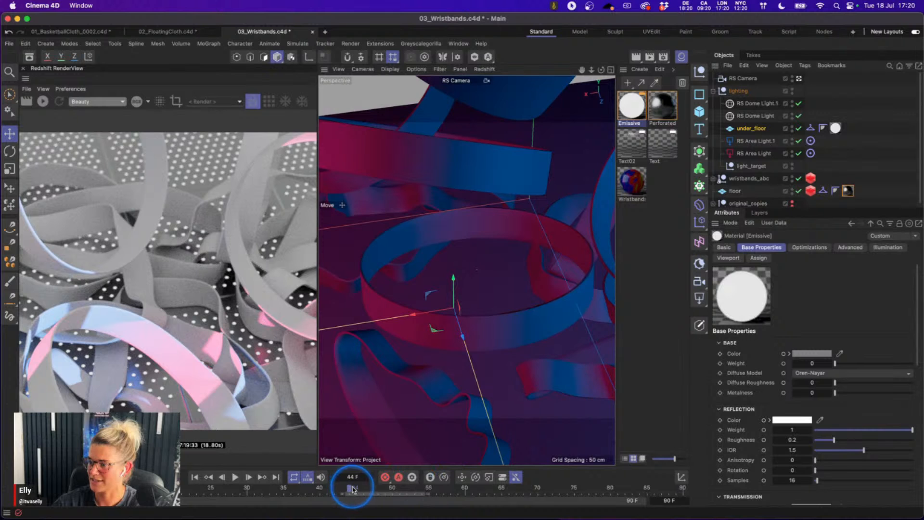
left_click(418, 487)
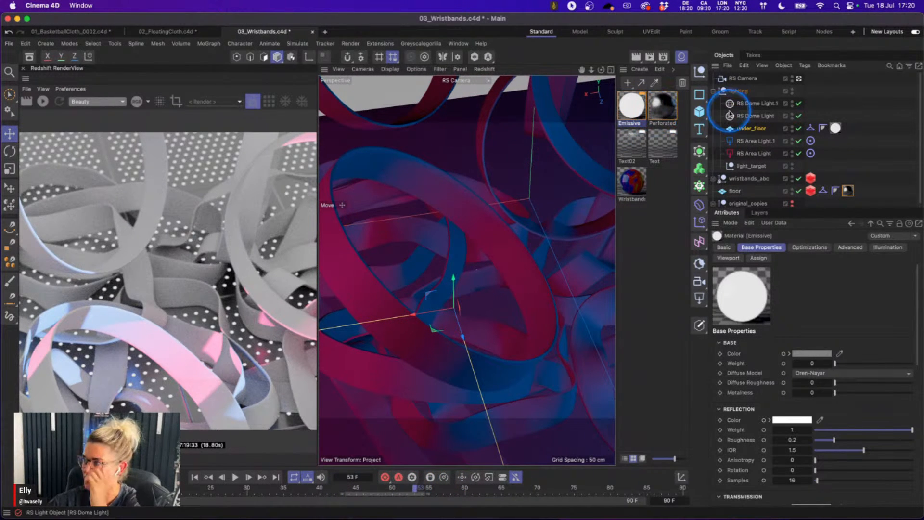
left_click(43, 101)
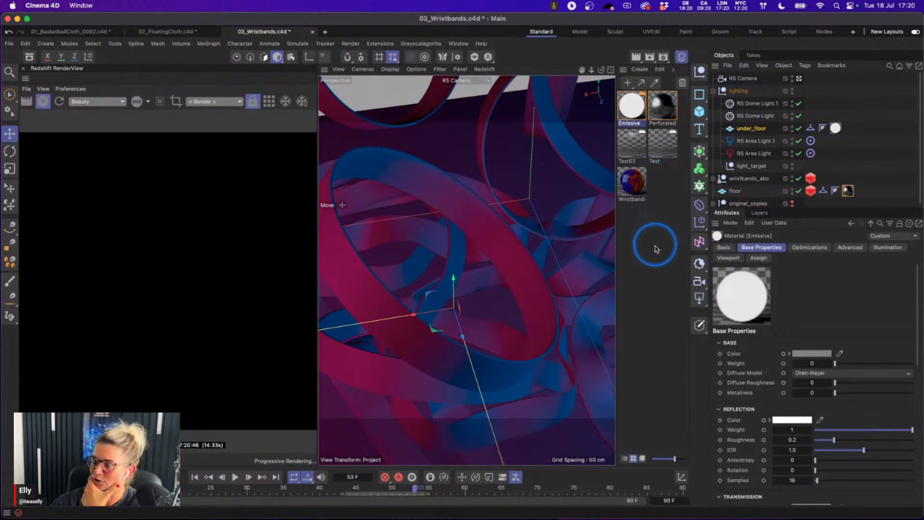
- Create a new Redshift standard material, assign it to wristbands_abc, and open its node graph with the attributes shown
double_click(638, 220)
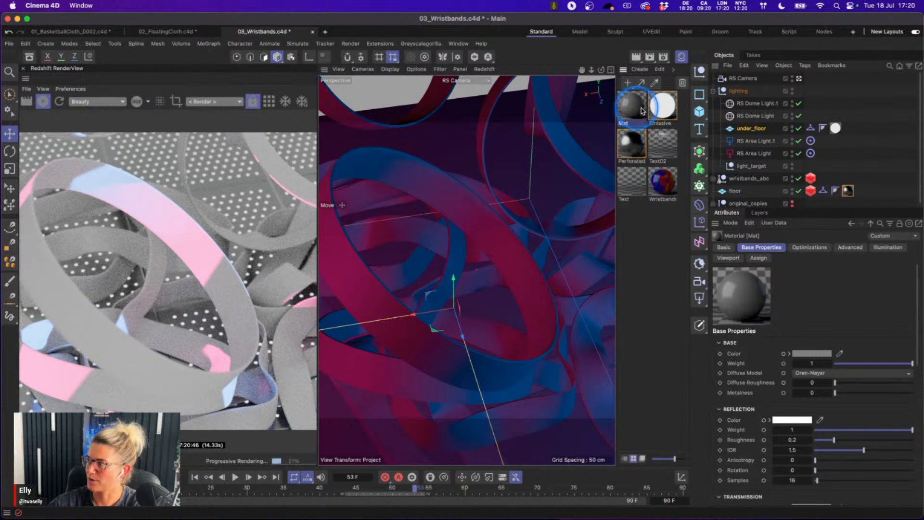
left_click_drag(633, 110, 766, 179)
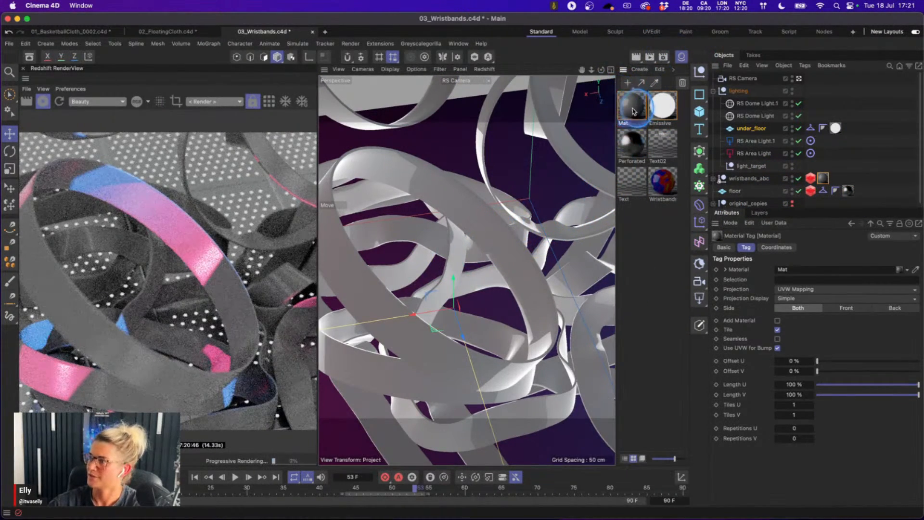
double_click(633, 110)
left_click_drag(602, 209, 568, 209)
left_click(846, 98)
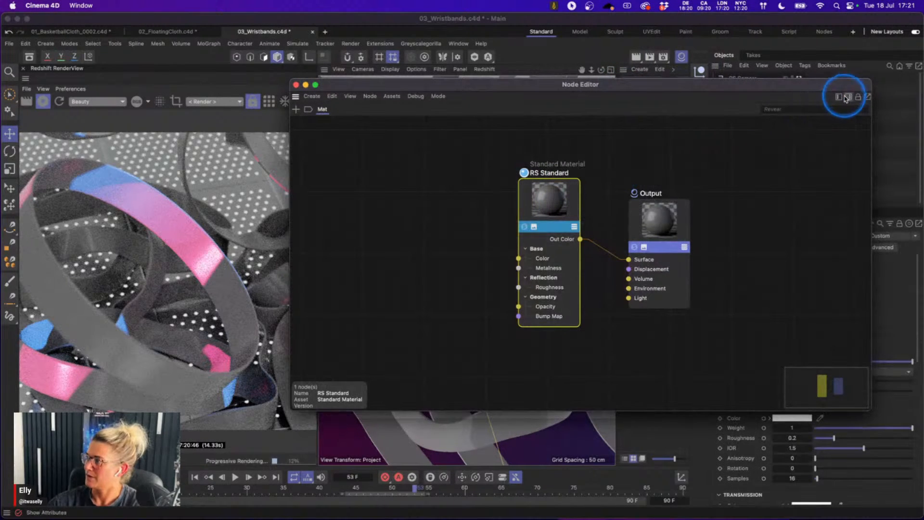
middle_click_drag(594, 222, 530, 216)
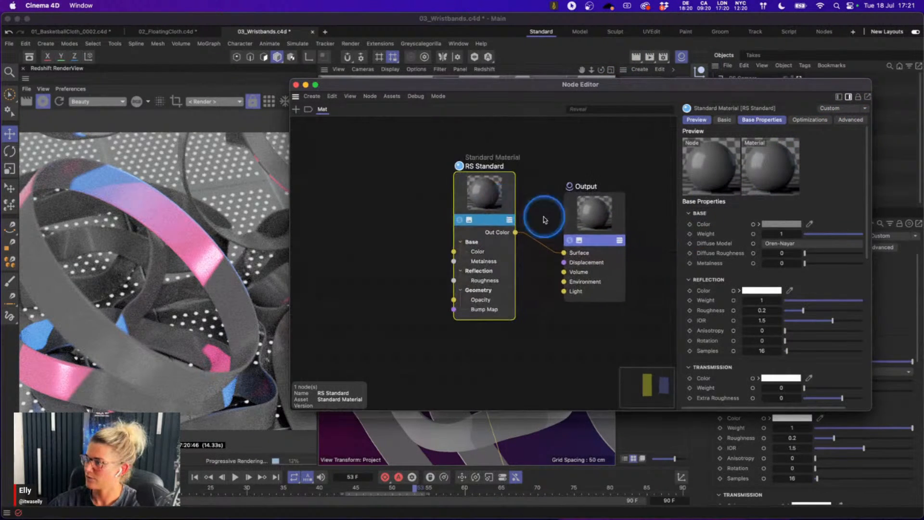
- Make the RS Standard node glass: base weight 0, reflection roughness 0 and transmission weight 1
left_click_drag(828, 234, 758, 234)
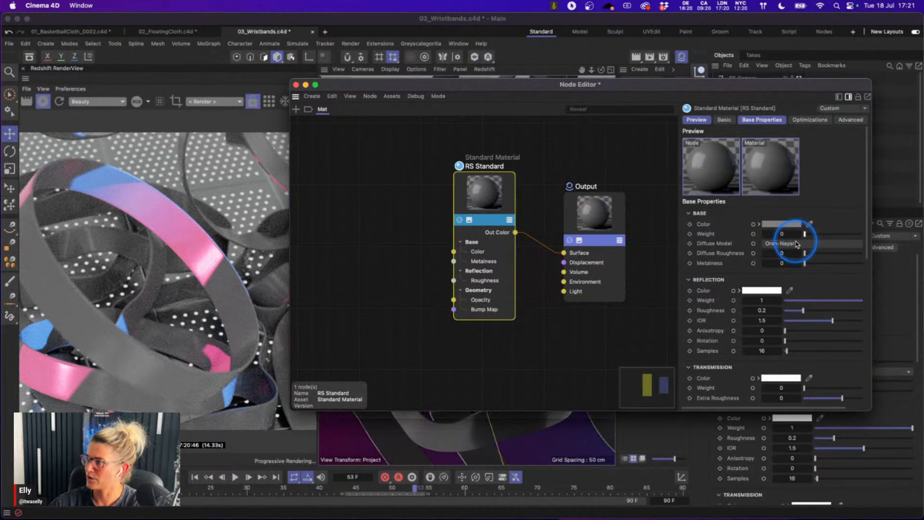
left_click_drag(802, 311, 747, 326)
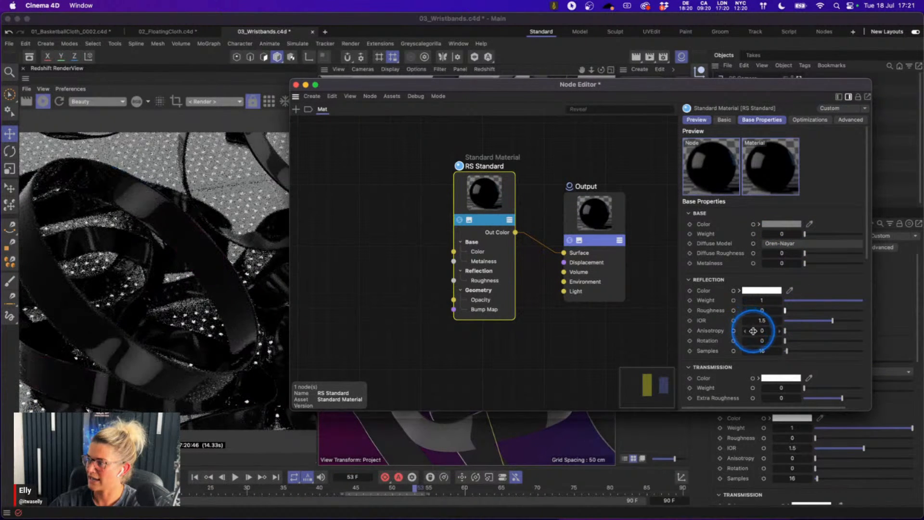
left_click_drag(867, 252, 868, 291)
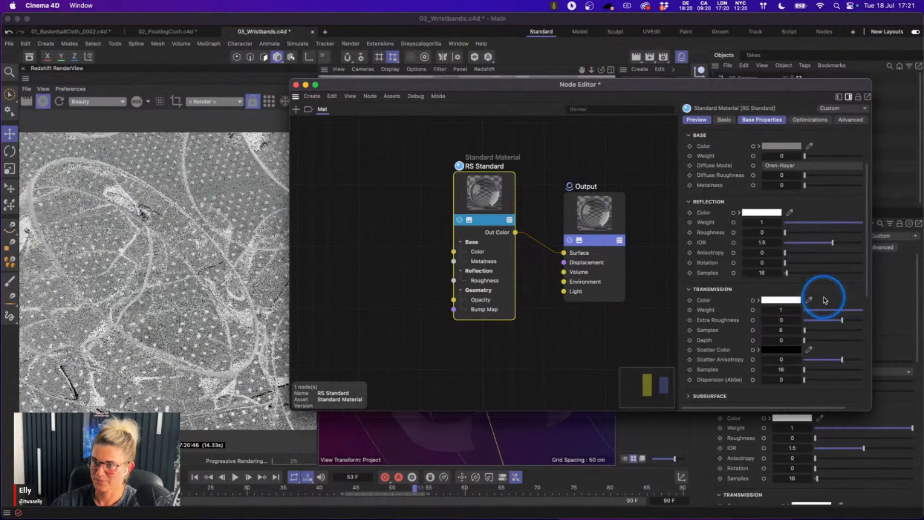
- Add a Ramp node beside RS Standard in the graph and solo it in the render
double_click(348, 197)
type("ramp")
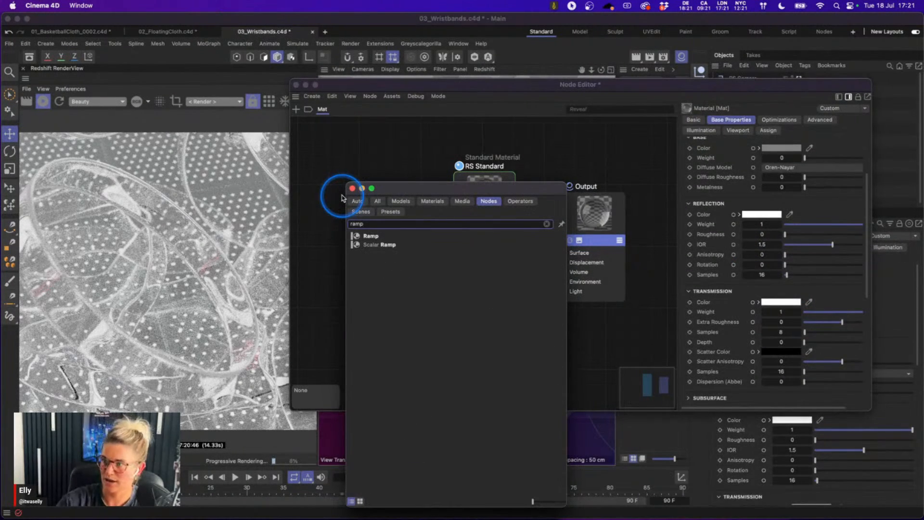
double_click(368, 237)
left_click_drag(313, 227, 382, 229)
left_click(334, 238)
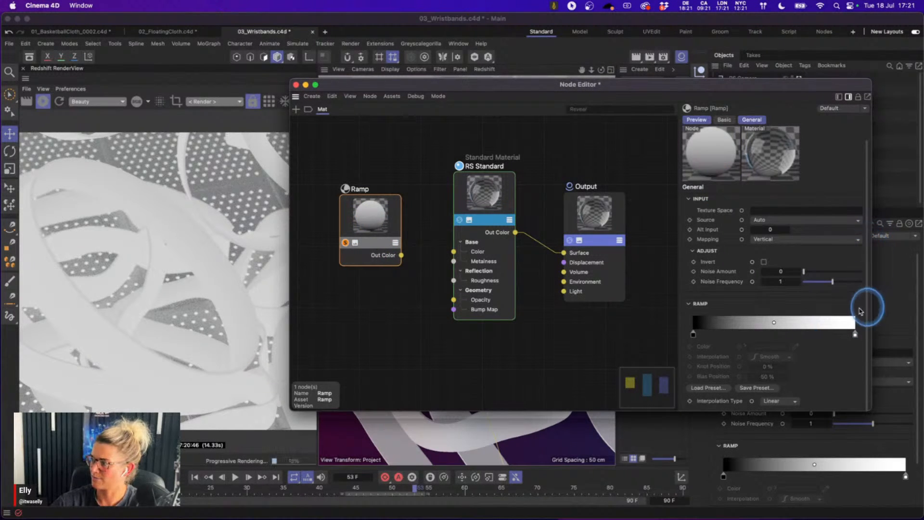
- Load the white, blue, purple, pink and yellow gradient preset into the ramp and set its mapping to Horizontal
left_click(710, 388)
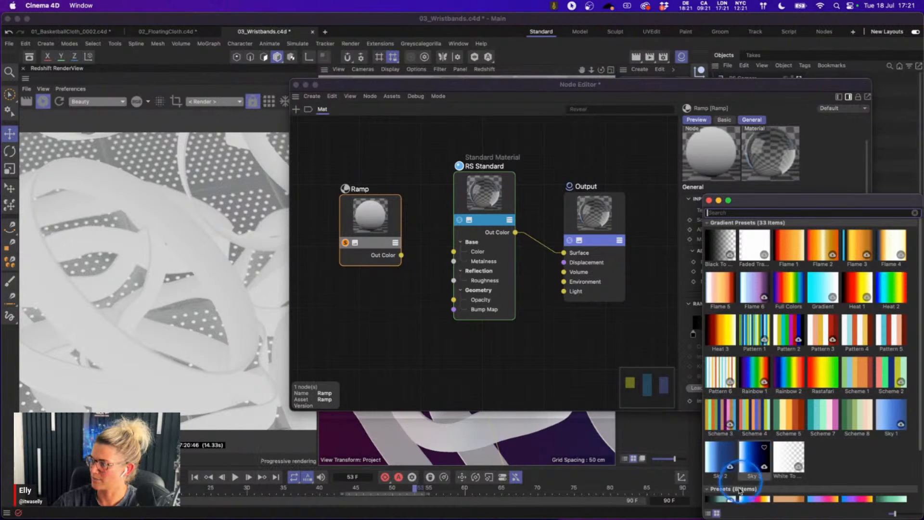
double_click(752, 499)
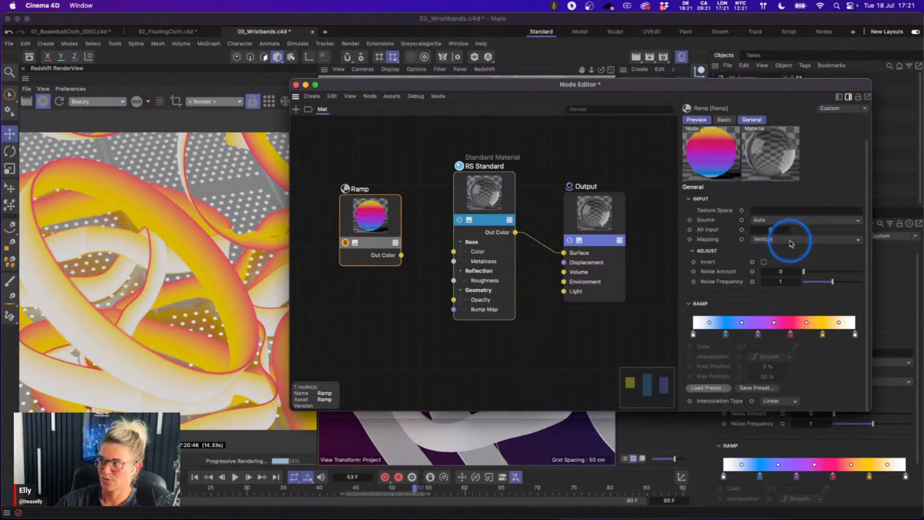
left_click(790, 240)
left_click(786, 272)
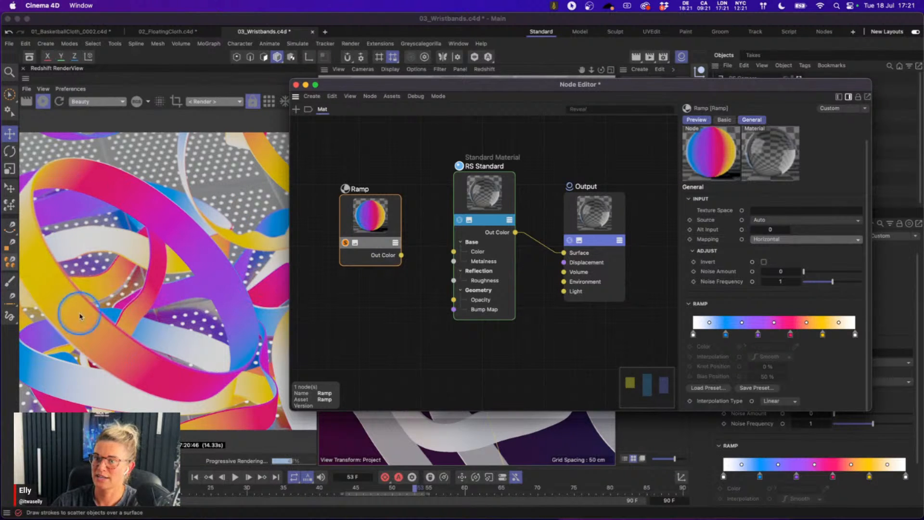
- Widen the white ends of the ramp by moving both outer knots inwards, the last one to about 88 %
left_click_drag(370, 225, 355, 229)
left_click(698, 335)
left_click_drag(694, 337, 711, 335)
left_click_drag(855, 334, 838, 340)
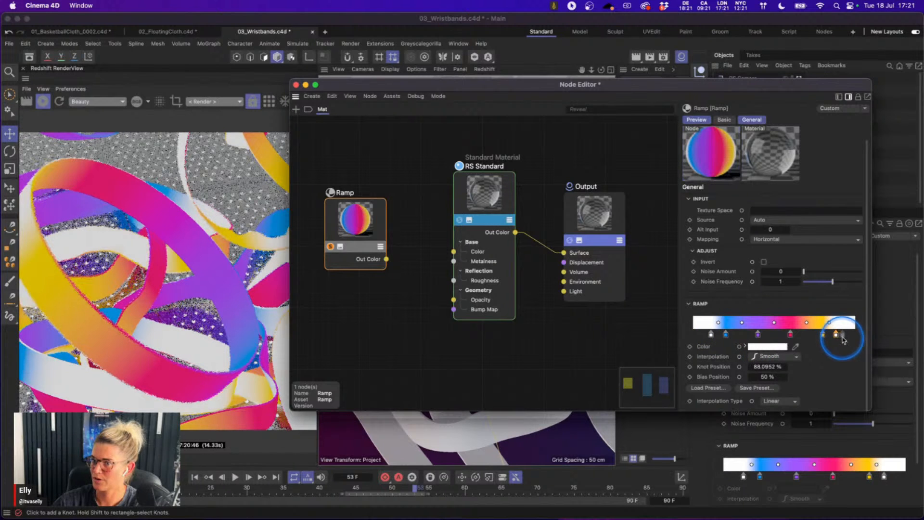
- Distort the ramp with a noise amount of 0.5 and a noise frequency of 0.33
double_click(786, 272)
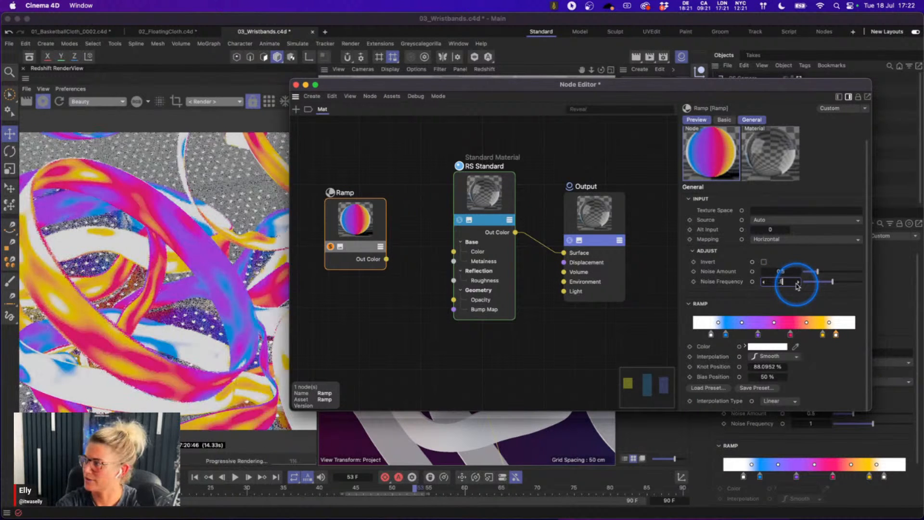
type("0.5")
key("Return")
left_click_drag(817, 282, 812, 282)
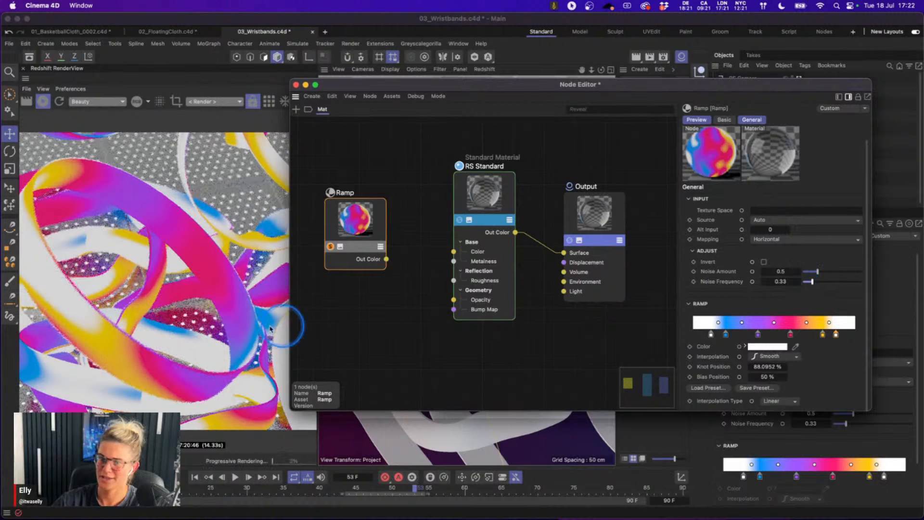
- Expose the transmission Color and Scatter Color ports on RS Standard and connect the ramp's output to both
left_click_drag(362, 225, 347, 228)
left_click(476, 206)
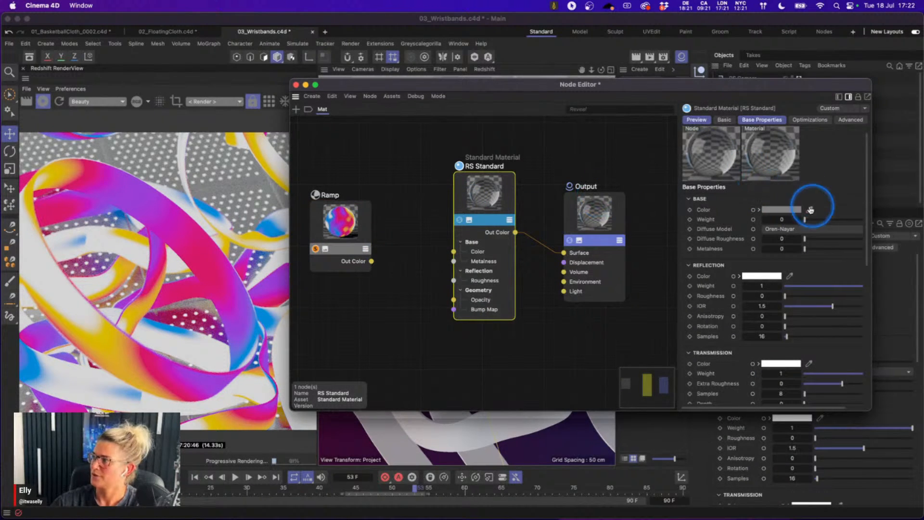
scroll(869, 241, "down", 5)
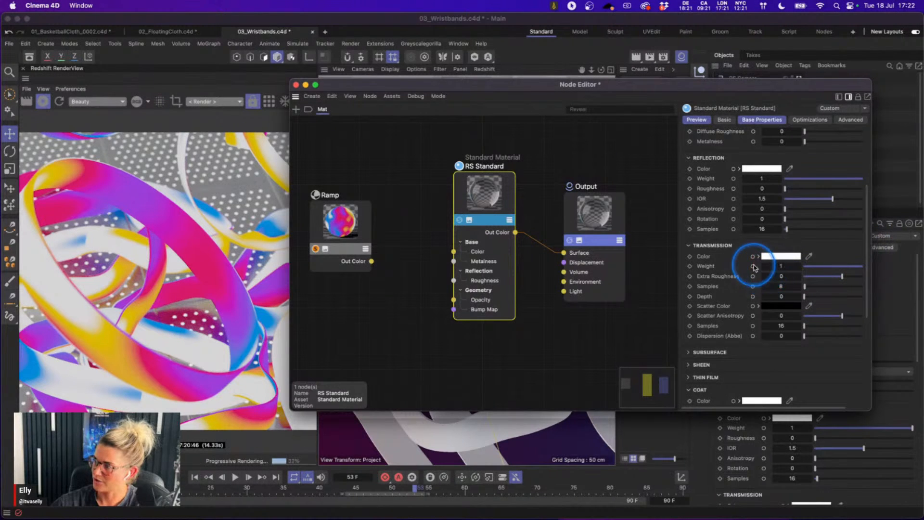
left_click(752, 256)
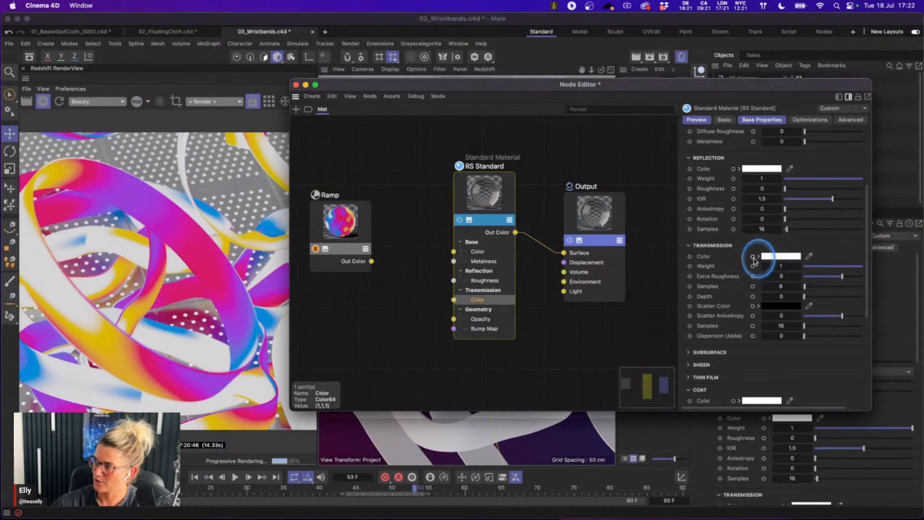
left_click(753, 306)
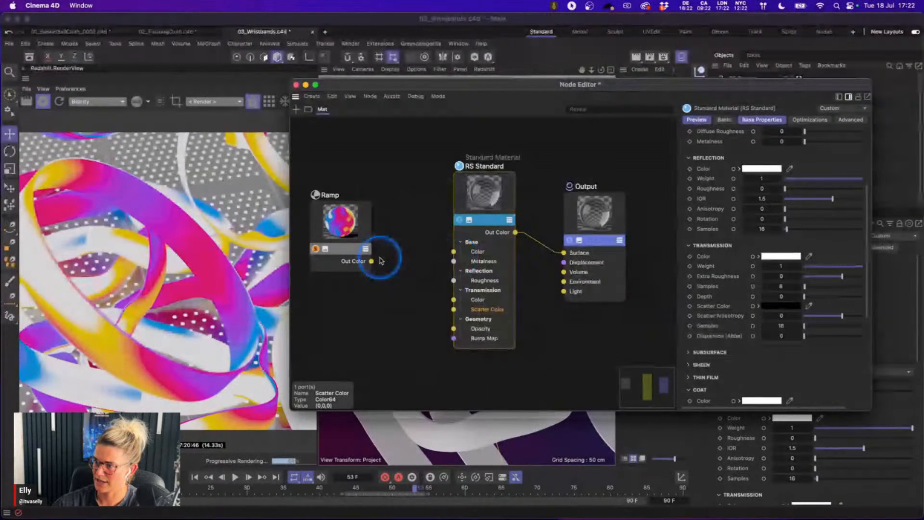
left_click_drag(372, 261, 453, 309)
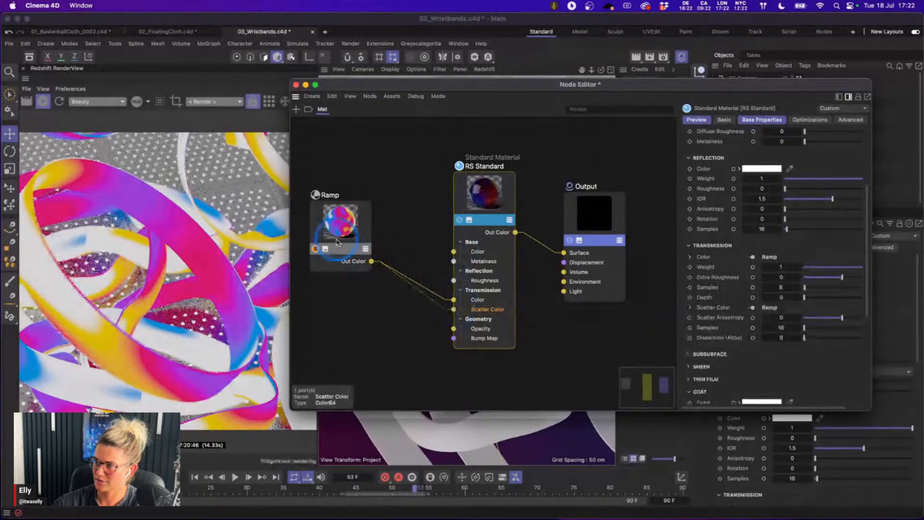
- Set the transmission depth of RS Standard to 3, reposition the Ramp node and close the Node Editor
left_click(487, 186)
left_click(791, 296)
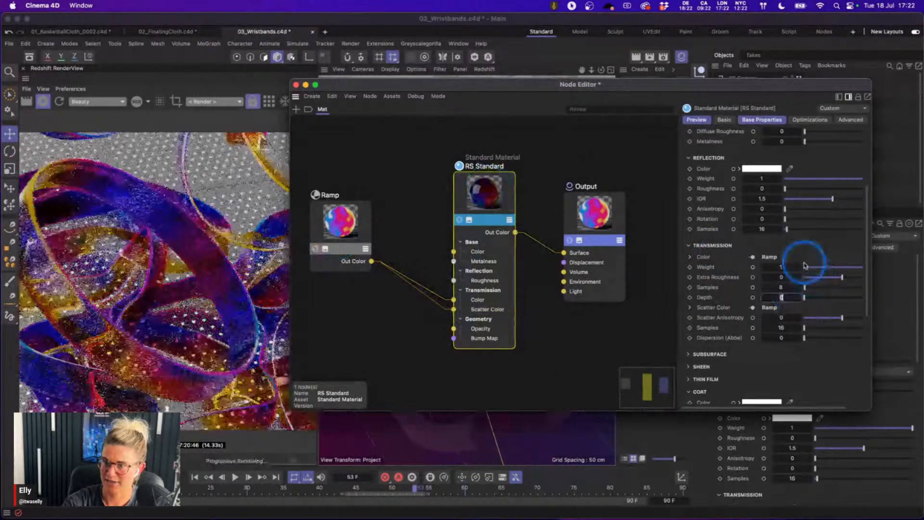
type("3")
key("Return")
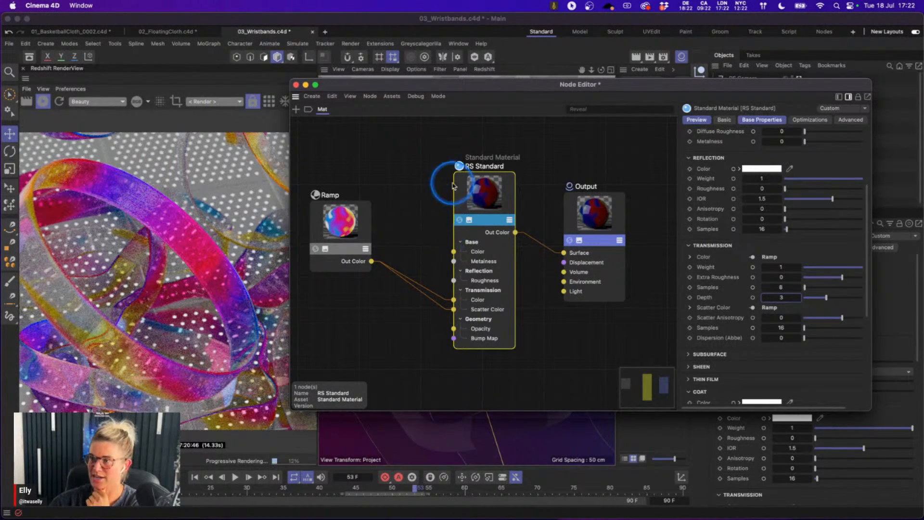
left_click_drag(342, 210, 372, 226)
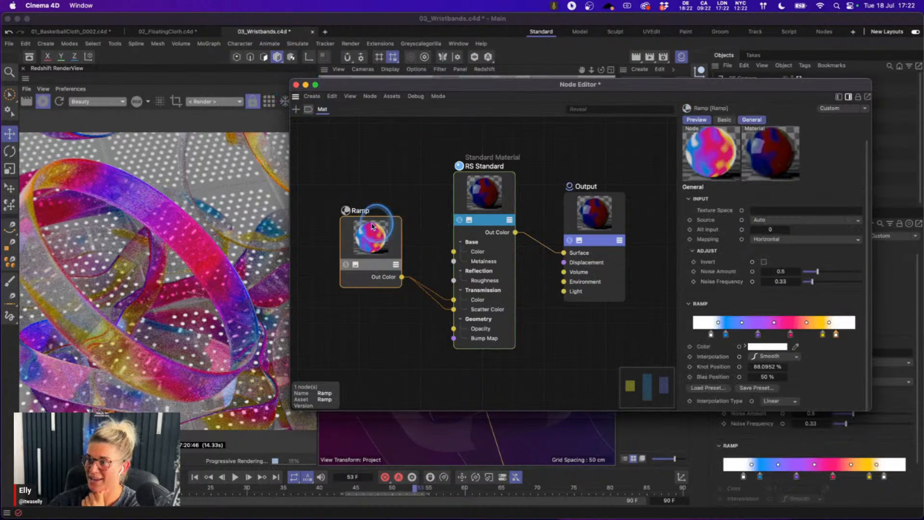
left_click(296, 85)
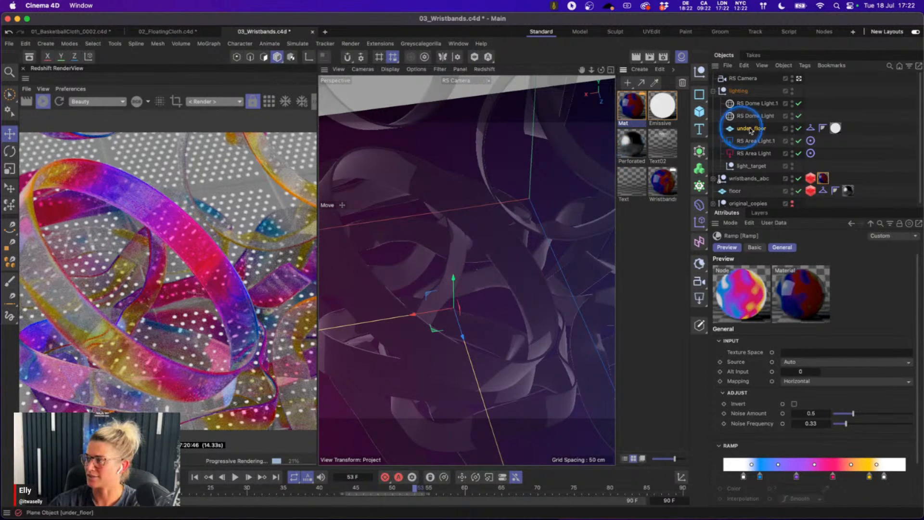
- Try the Spherical, Flat, Frontal and Spatial projections on the material tag of wristbands_abc
left_click(823, 178)
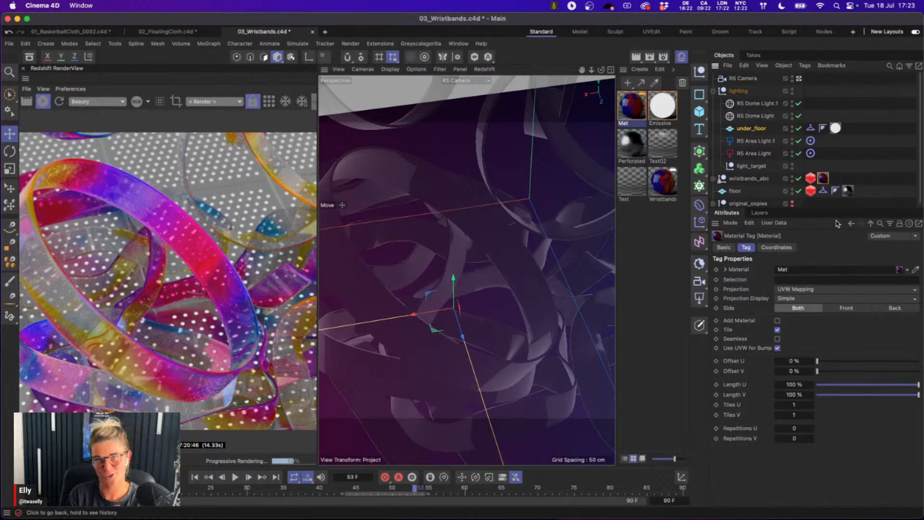
left_click(797, 288)
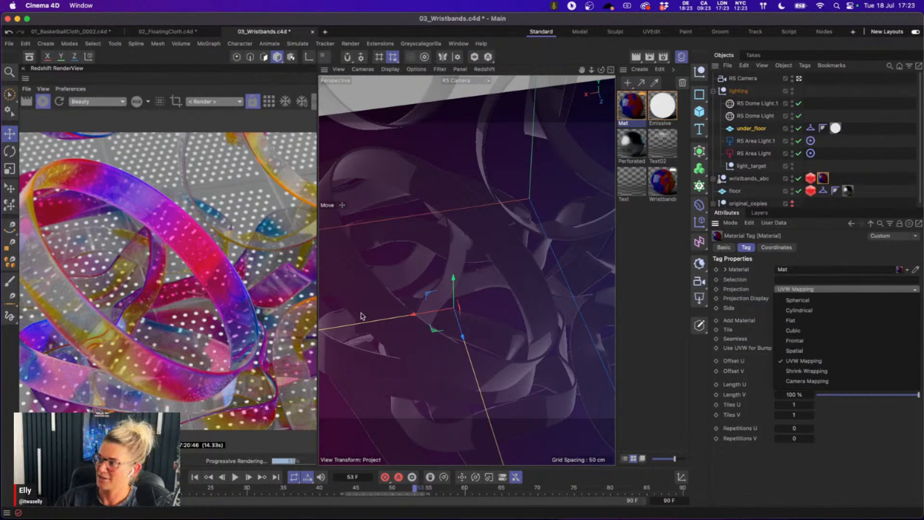
left_click(808, 300)
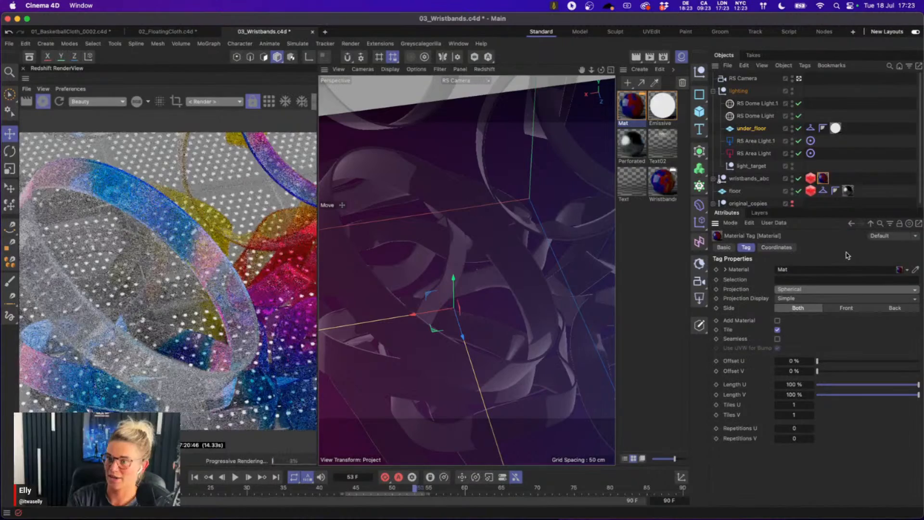
key("Down")
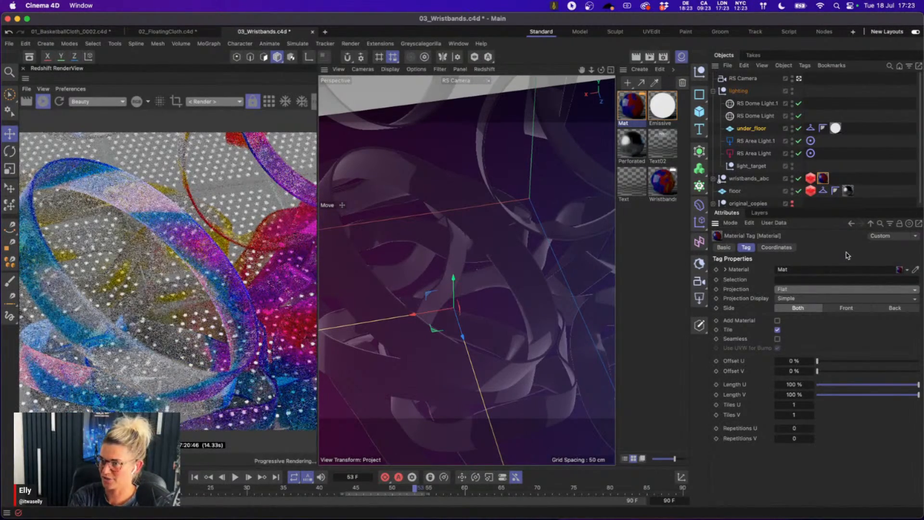
key("Down")
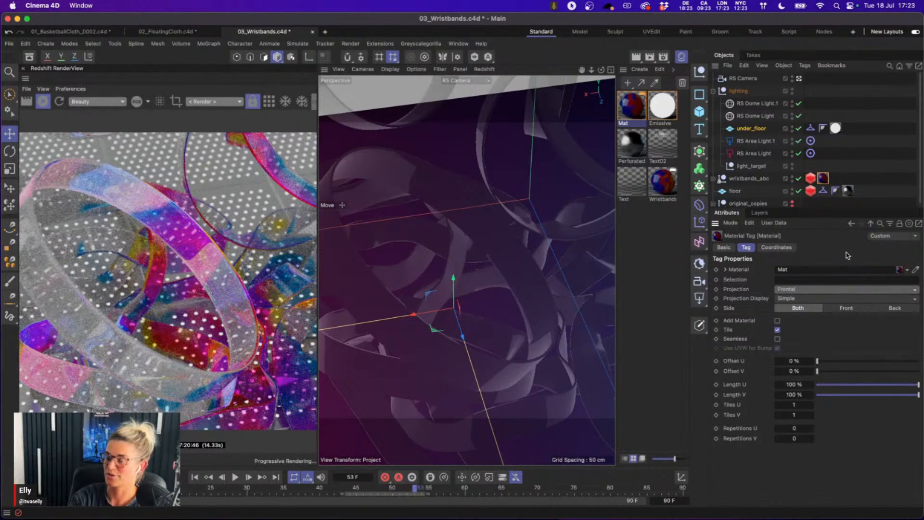
key("Down")
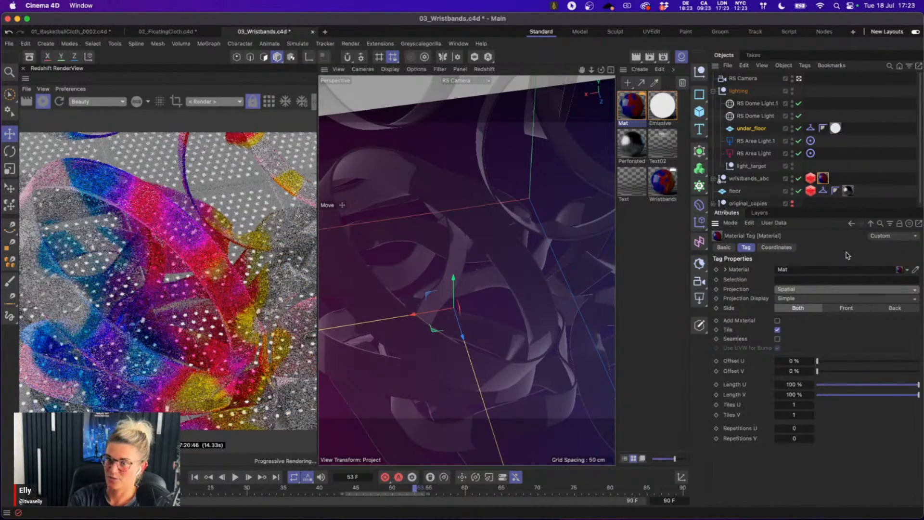
key("Up")
key("Up")
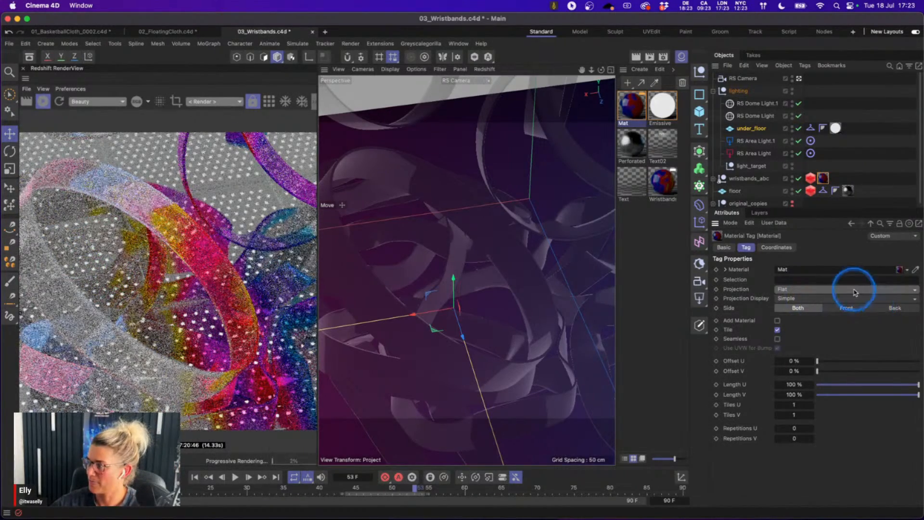
- Try the Cubic projection on the wristbands material tag and return it to UVW Mapping
left_click(857, 290)
left_click(794, 330)
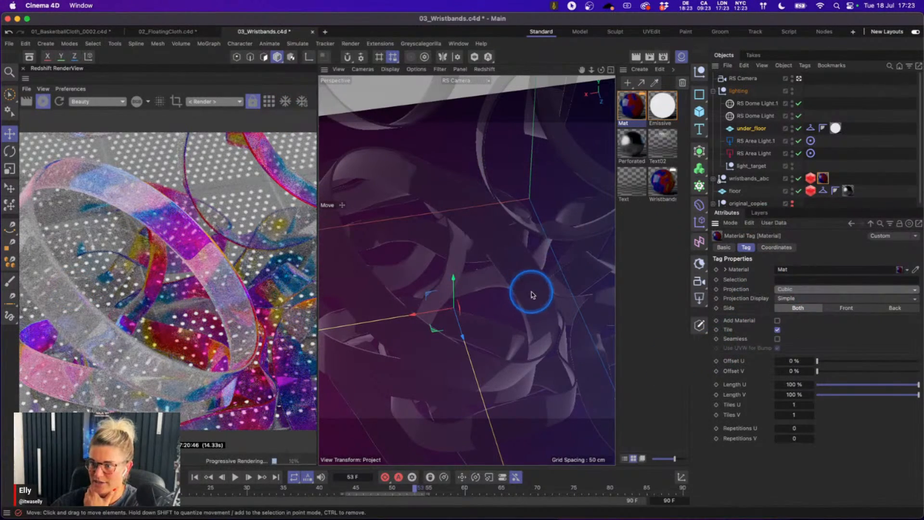
left_click(782, 289)
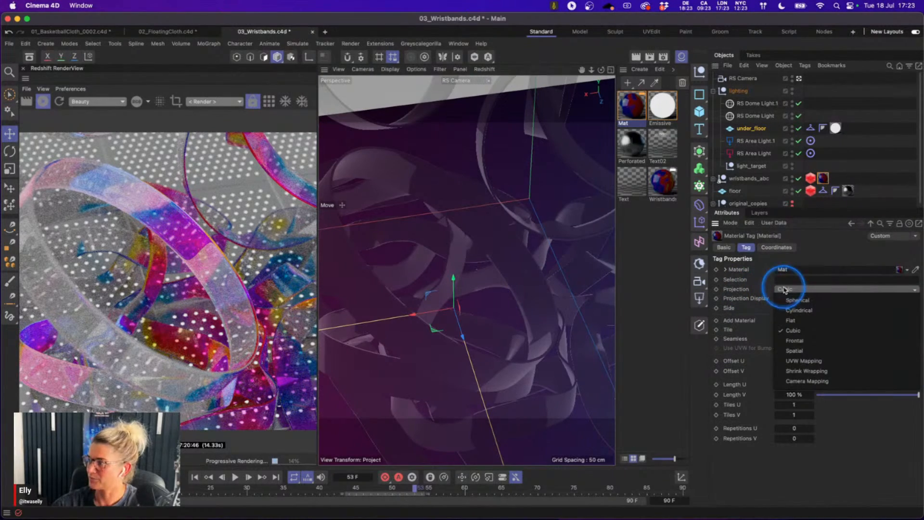
left_click(777, 350)
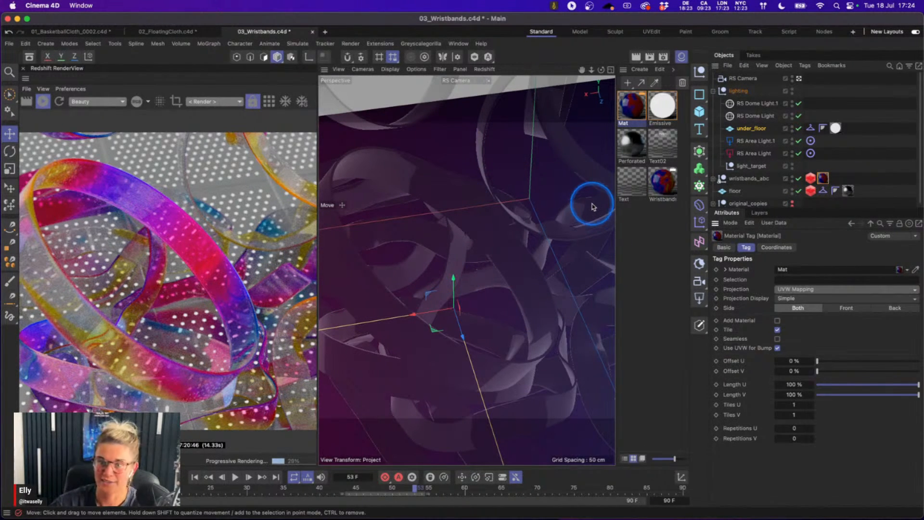
- Reopen the node graph of Mat and move the Ramp node lower to leave space above it for texture nodes
left_click(651, 218)
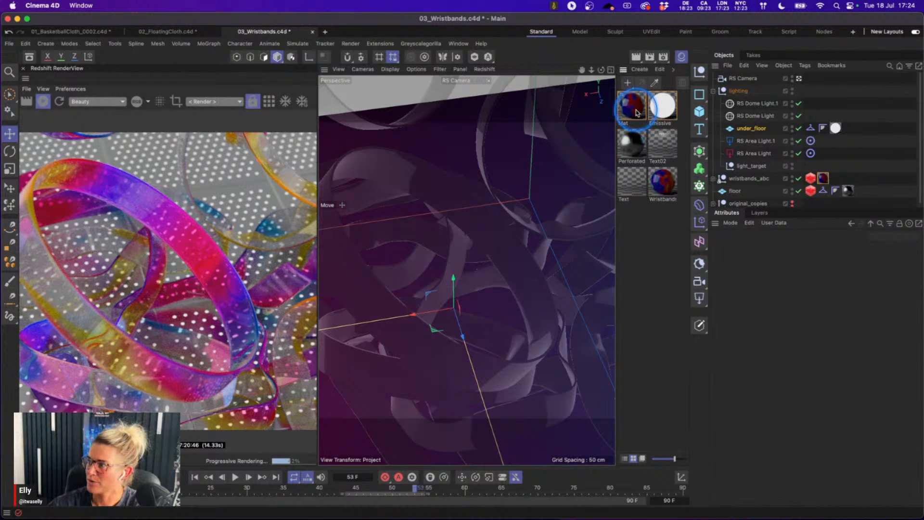
double_click(635, 113)
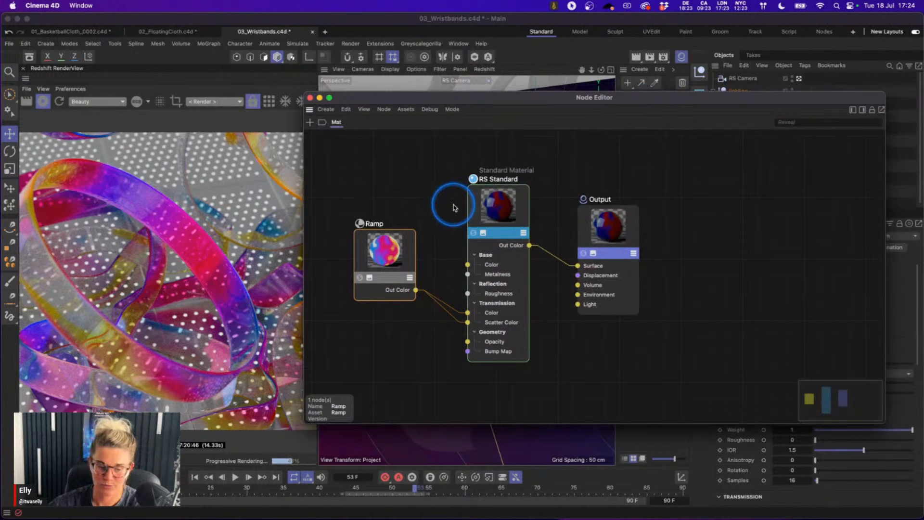
middle_click_drag(451, 212, 496, 225)
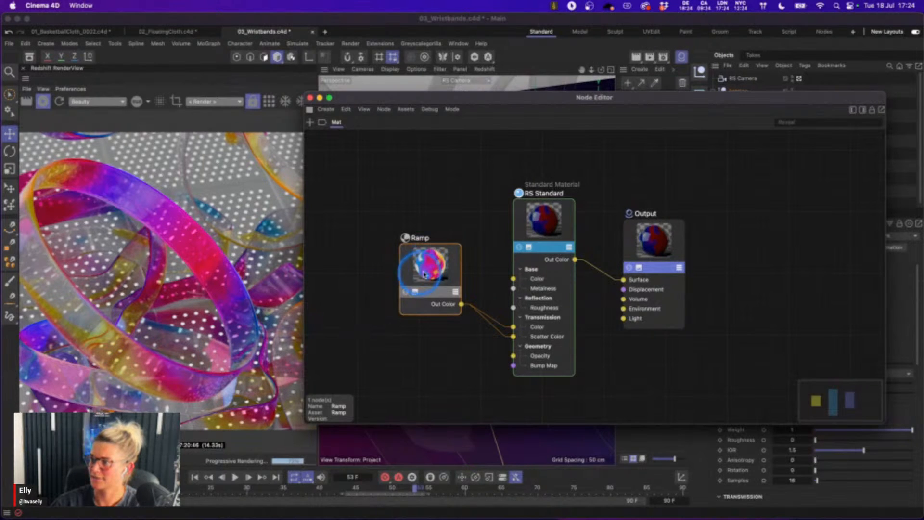
left_click_drag(408, 270, 377, 309)
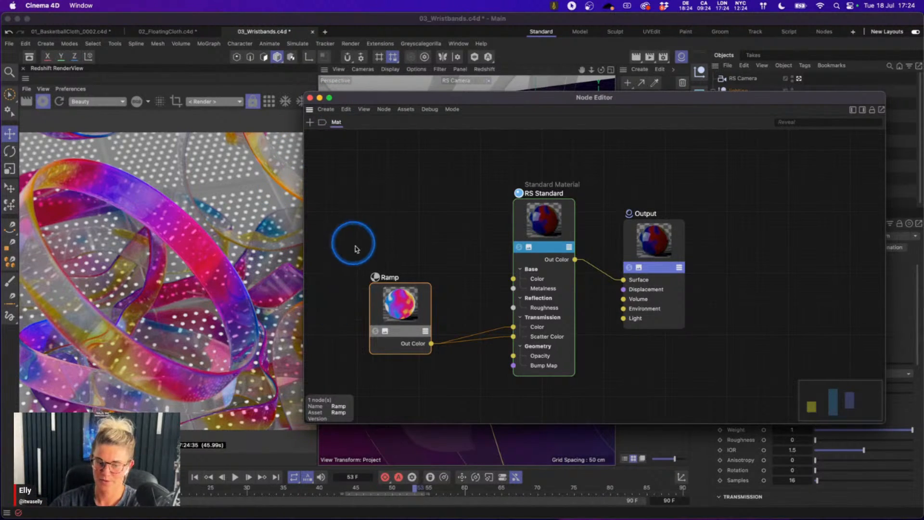
left_click_drag(388, 303, 397, 285)
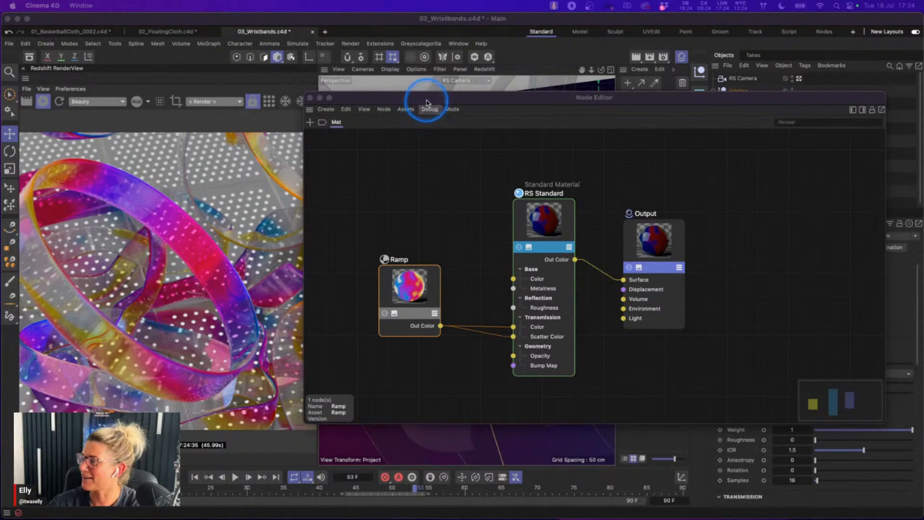
left_click_drag(429, 101, 447, 87)
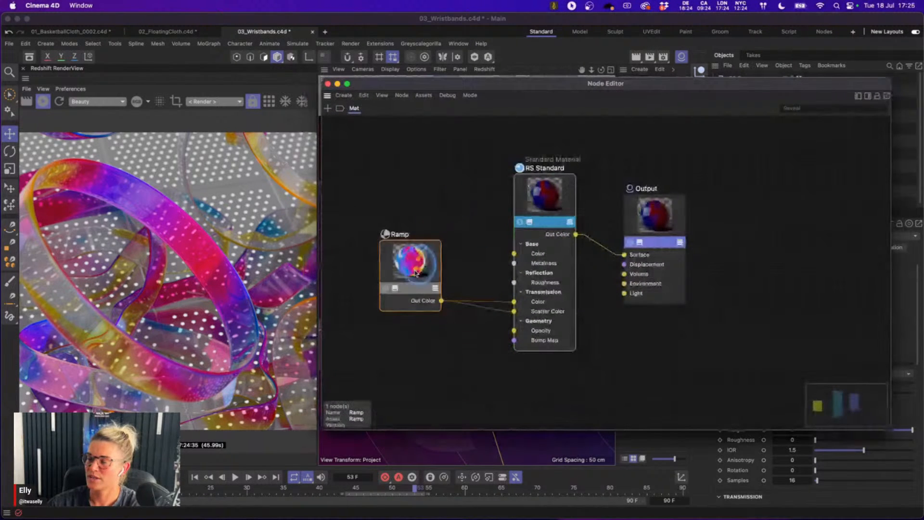
left_click_drag(420, 262, 421, 291)
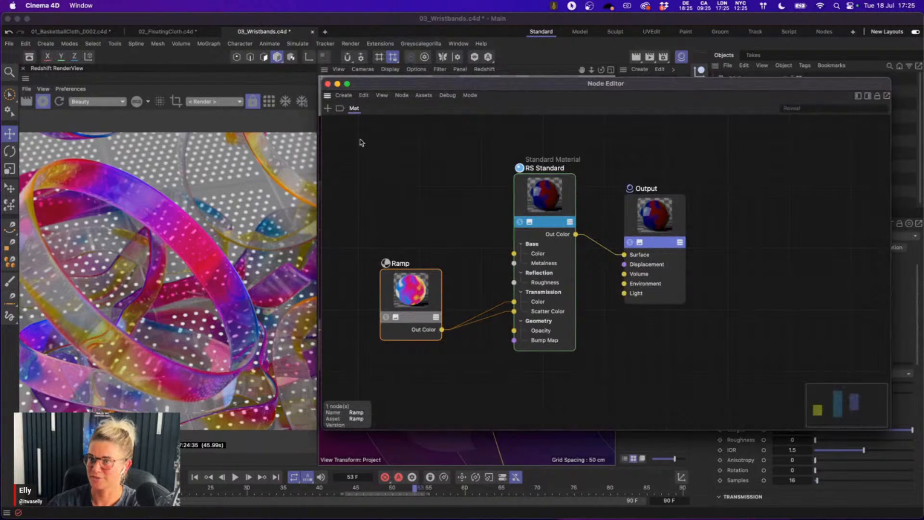
- Search the Asset Browser's media for "surface imp" and close the browser
left_click(29, 56)
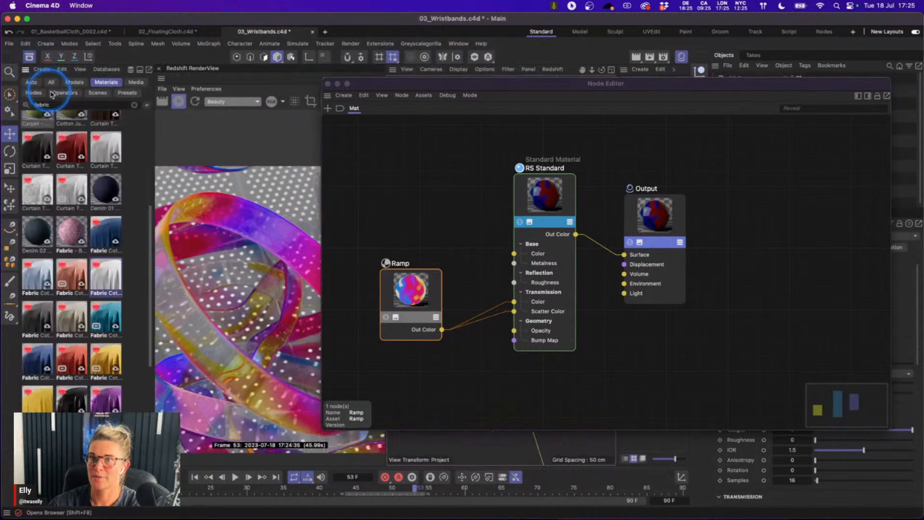
left_click_drag(62, 104, 31, 106)
type("surface")
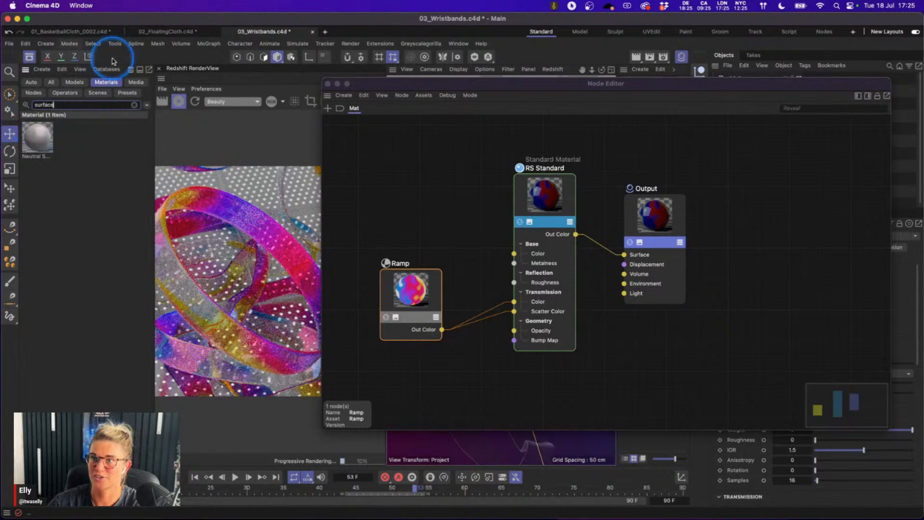
left_click(136, 82)
left_click(94, 105)
type("imp")
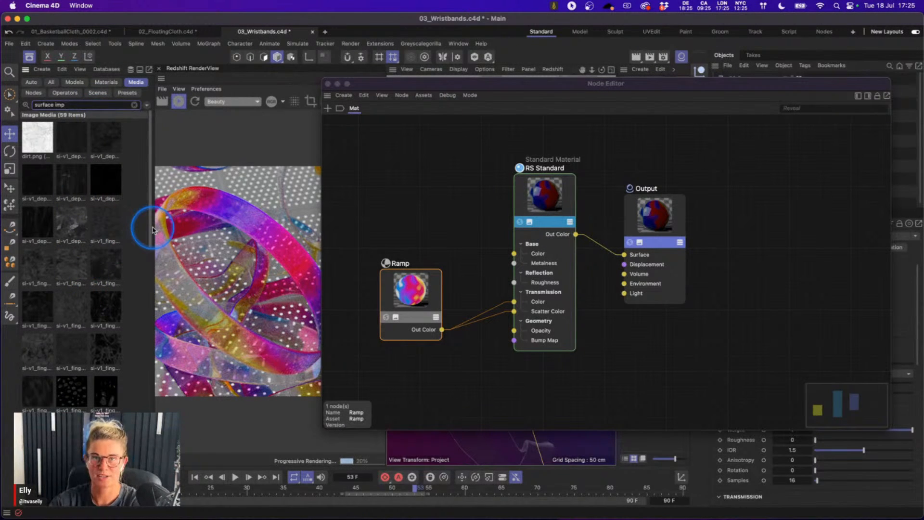
left_click(29, 56)
- Open the Textures section of Greyscalegorilla's Plus Library and arrange it beside the Node Editor
left_click(421, 44)
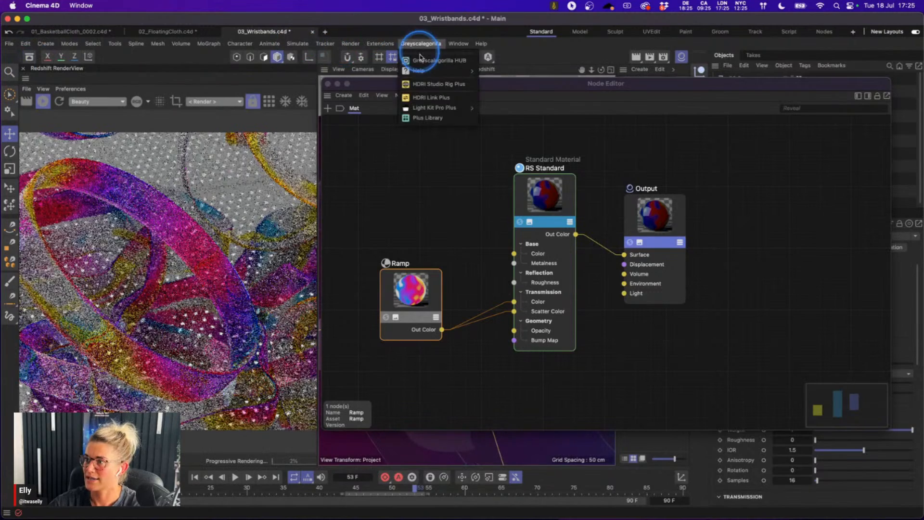
left_click(447, 114)
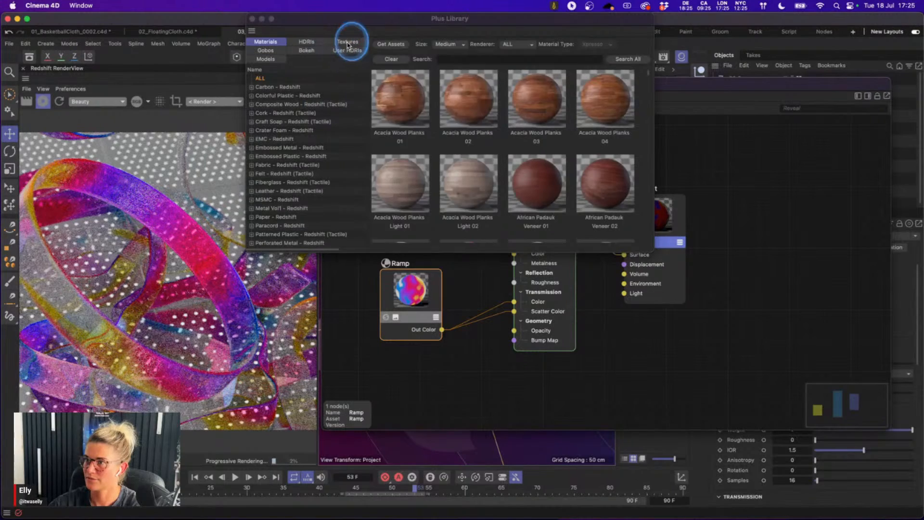
left_click(348, 42)
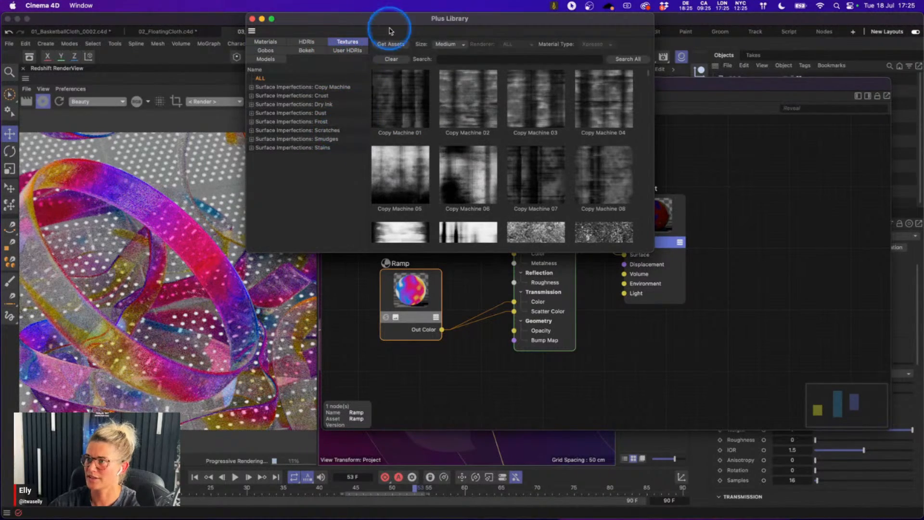
left_click_drag(382, 19, 277, 29)
left_click_drag(599, 80, 635, 114)
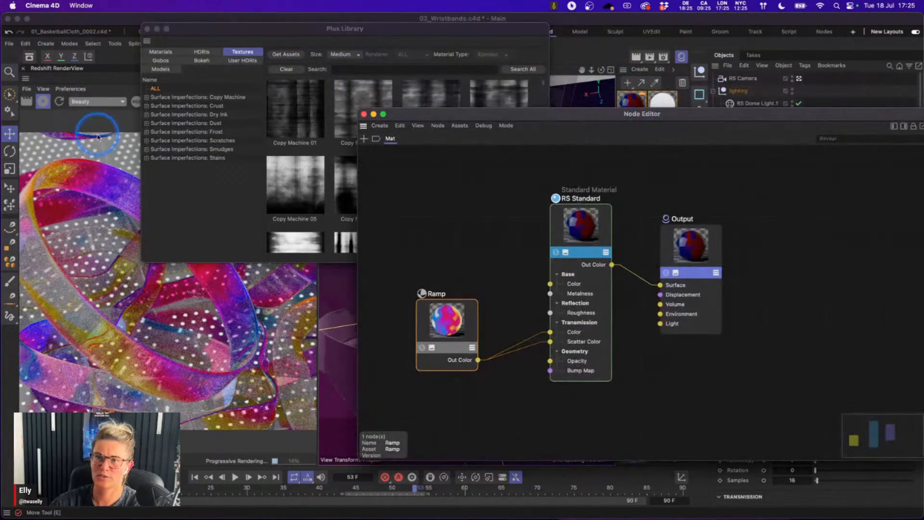
- Add the Smudges 50 texture from Surface Imperfections: Smudges to the Mat node graph, above the Ramp node
left_click(236, 169)
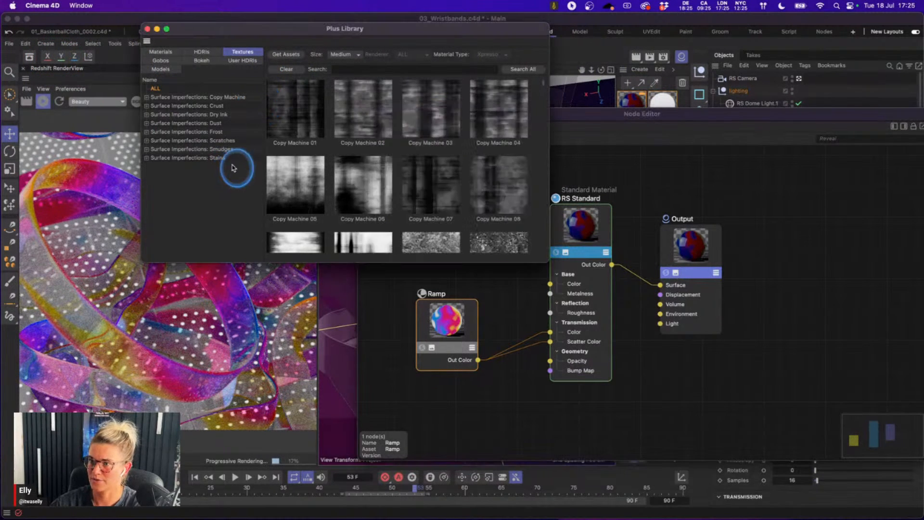
left_click(223, 149)
left_click_drag(427, 39, 348, 32)
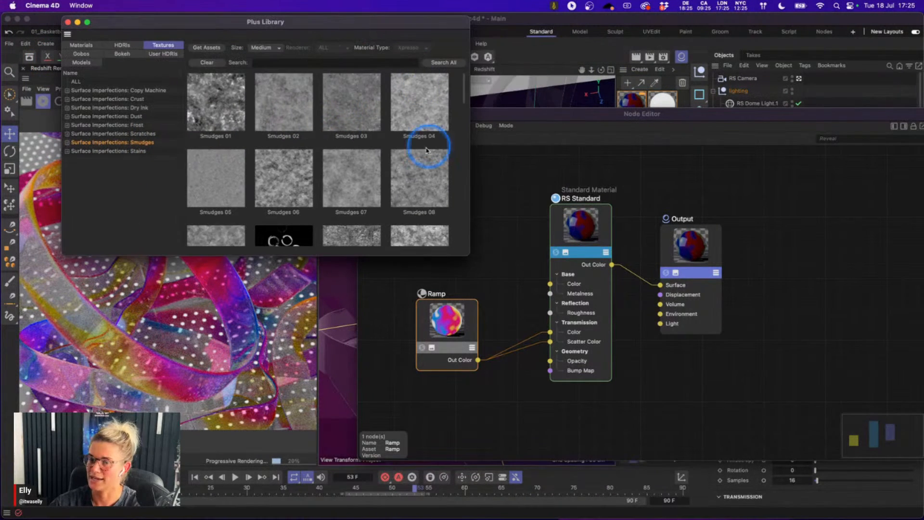
left_click(400, 245)
left_click(305, 196)
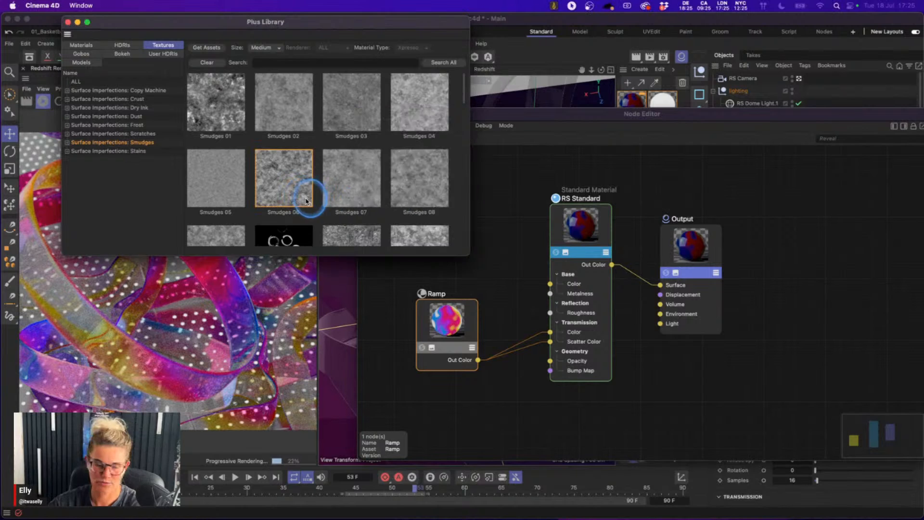
scroll(314, 207, "down", 6)
scroll(318, 208, "down", 5)
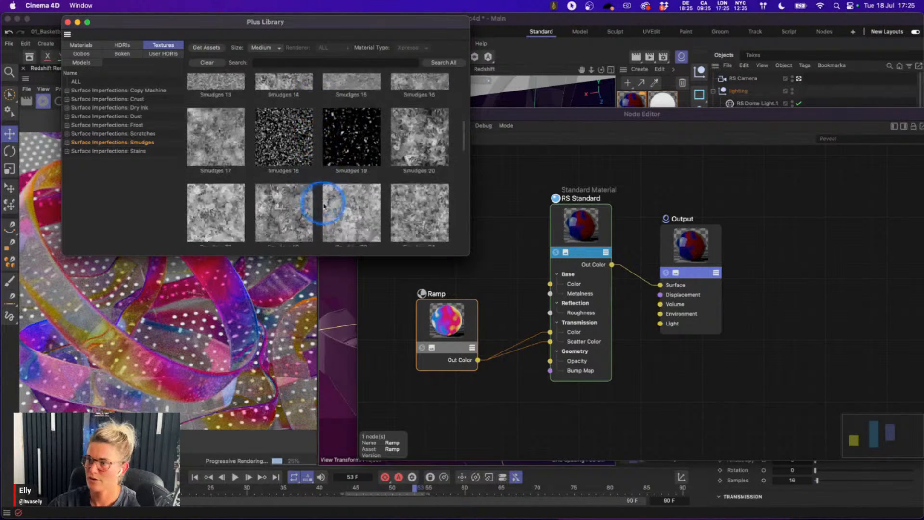
left_click_drag(462, 149, 466, 238)
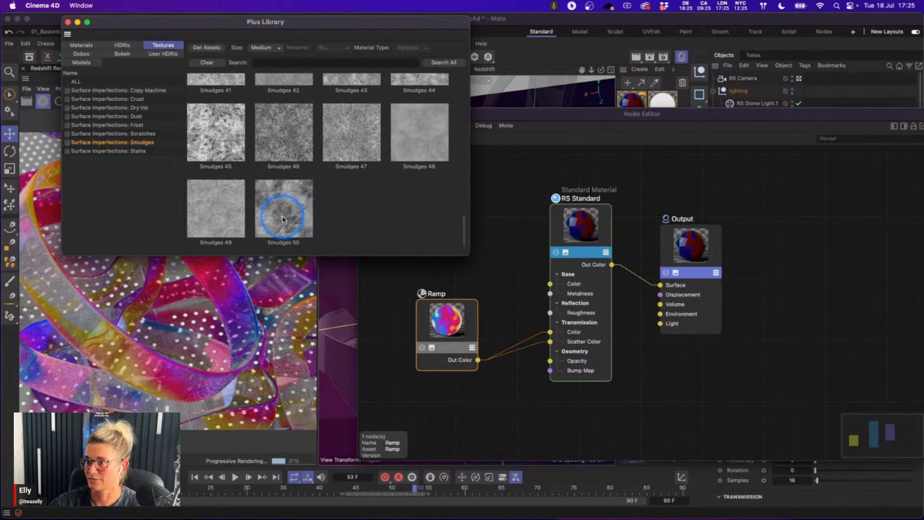
left_click_drag(463, 314, 459, 269)
left_click_drag(295, 227, 475, 200)
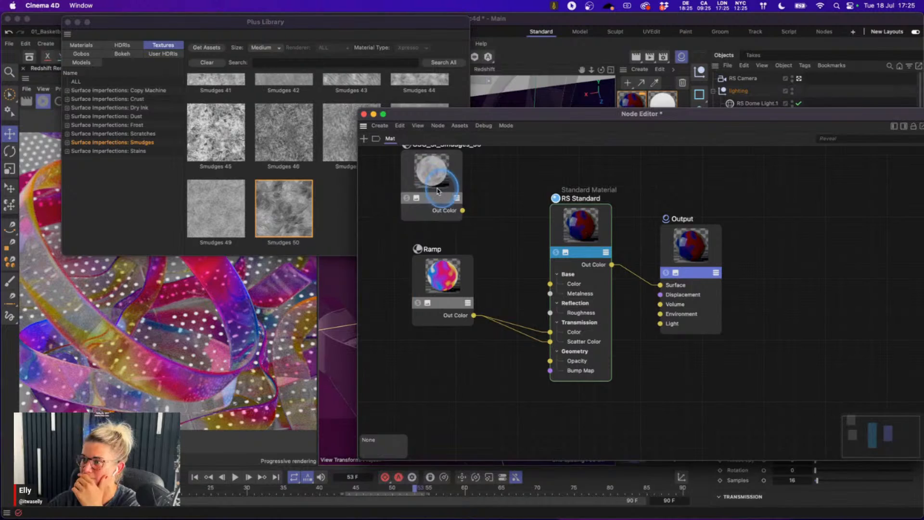
- Add the Scratches 43 texture from Surface Imperfections: Scratches below the Ramp node and close the Plus Library
left_click(130, 133)
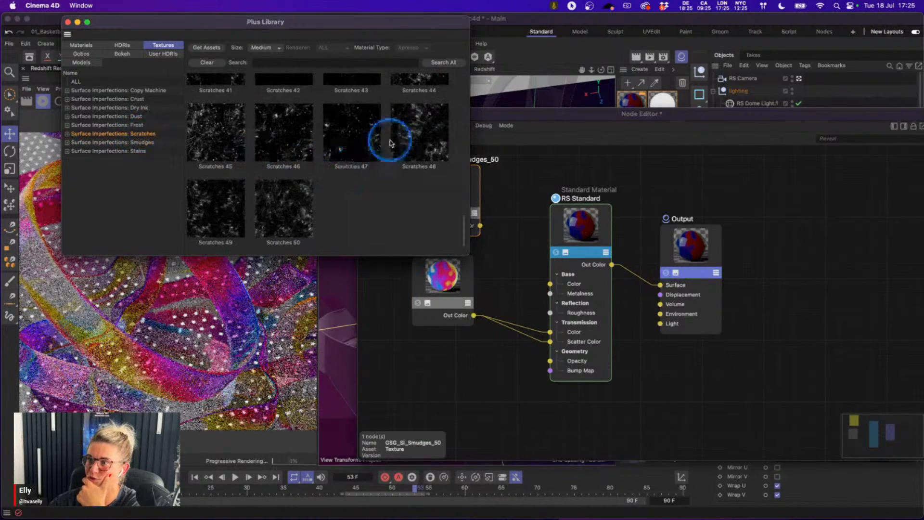
scroll(376, 188, "up", 3)
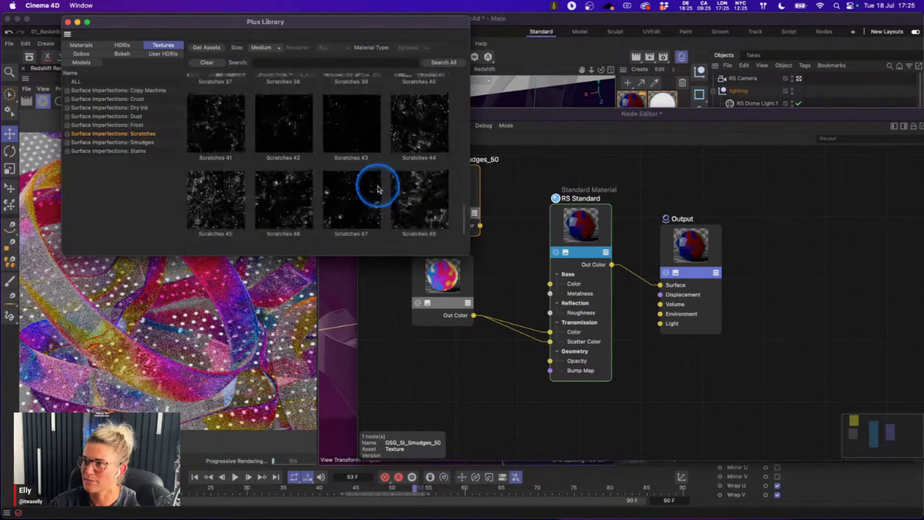
left_click_drag(357, 140, 454, 361)
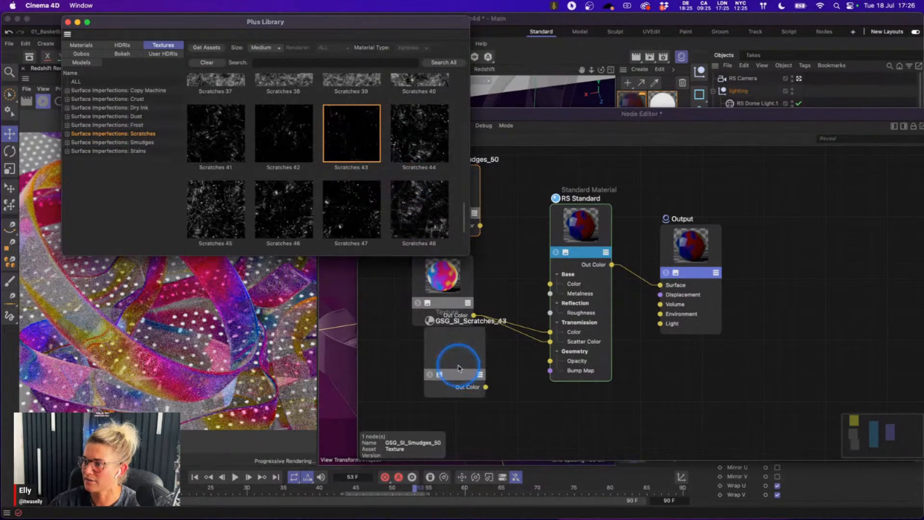
left_click(67, 22)
- Solo the GSG_SI_Smudges_50 texture in the render and move the RS Standard and Output nodes further from the textures
left_click(426, 216)
left_click(422, 213)
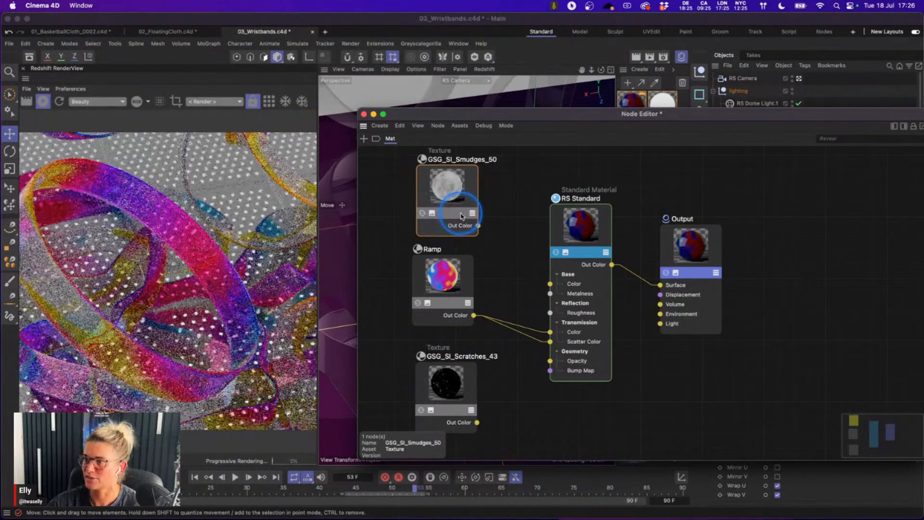
left_click(531, 210)
left_click_drag(532, 210, 670, 255)
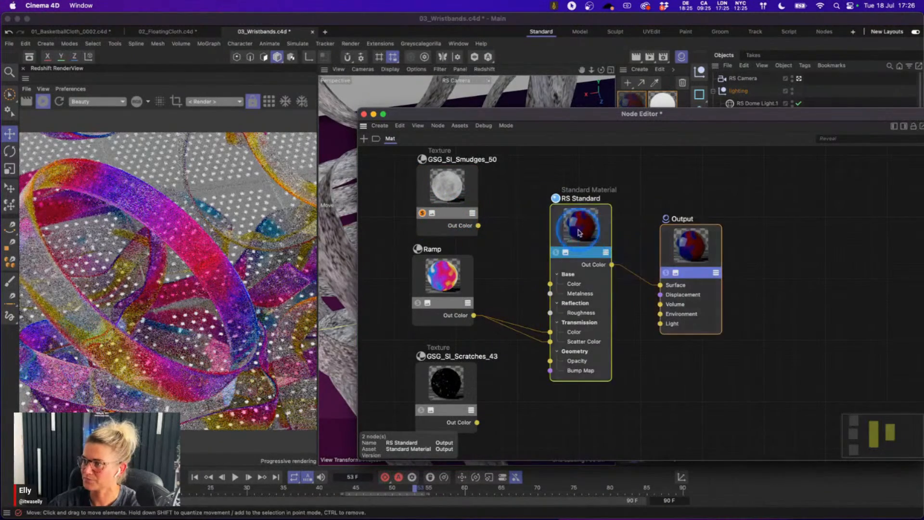
left_click_drag(596, 231, 680, 244)
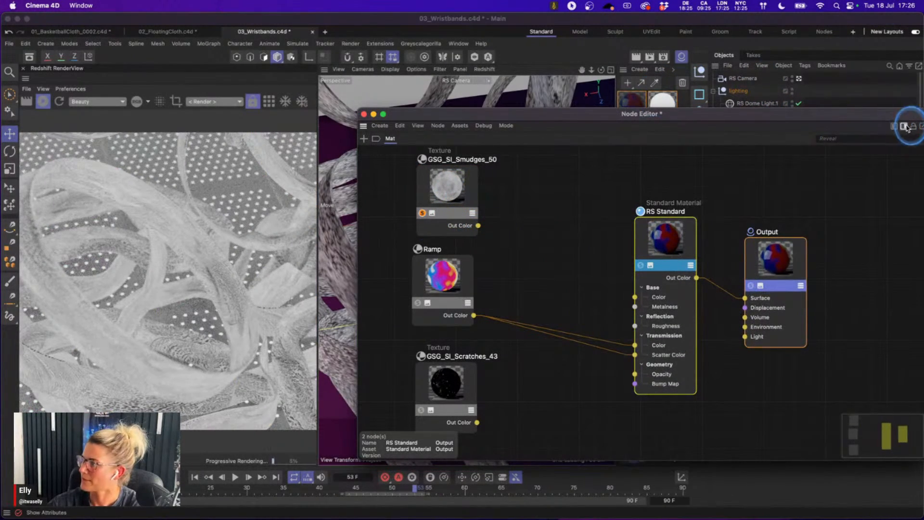
- Show the node attributes and set the GSG_SI_Smudges_50 remap scale to 4 and 2
left_click(903, 125)
left_click(447, 194)
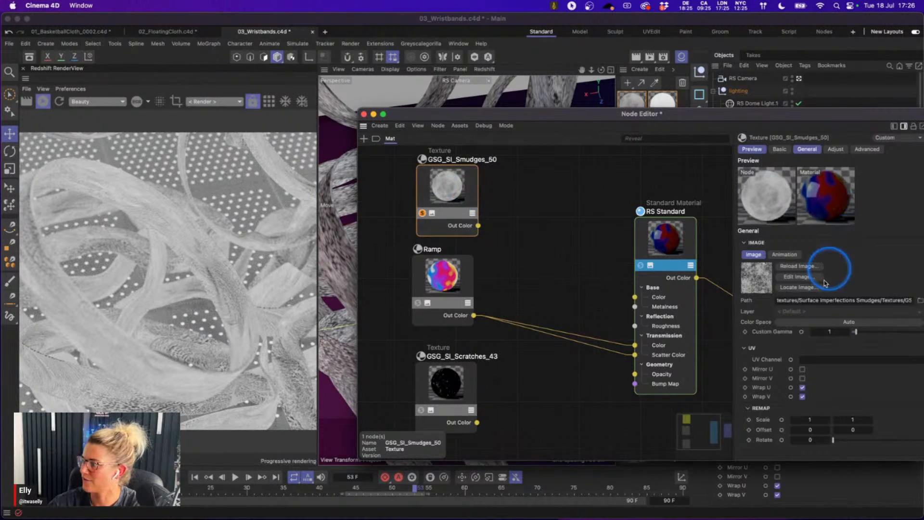
double_click(813, 419)
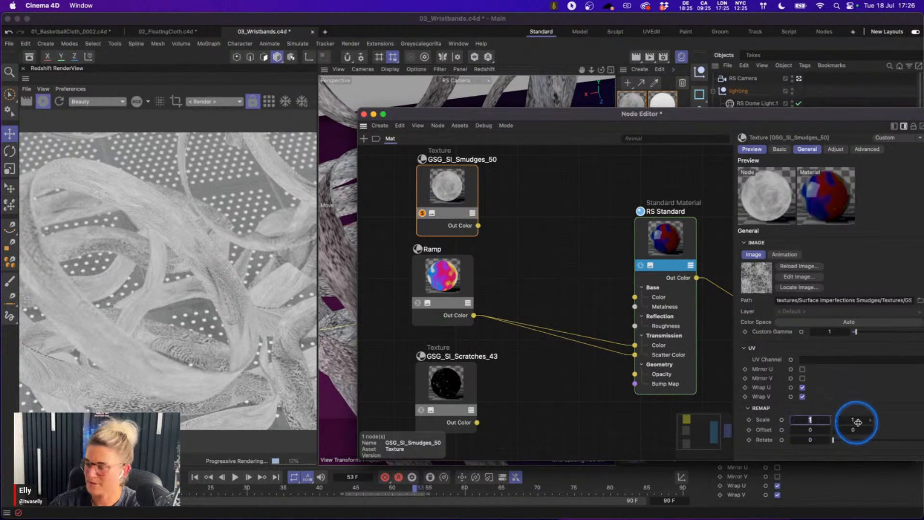
type("4")
key("Tab")
type("2")
key("Return")
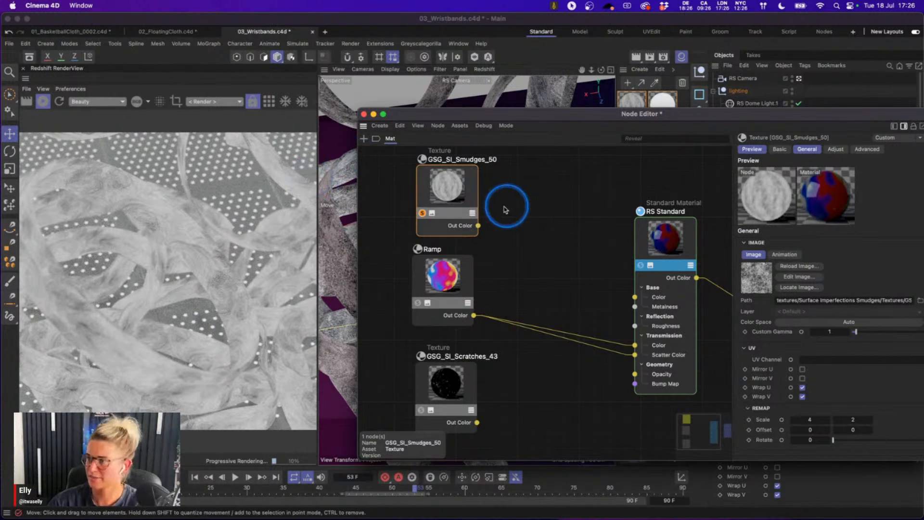
- Move the RS Standard and Output nodes closer to the textures so the whole graph fits in view
middle_click_drag(526, 268, 506, 287)
left_click_drag(644, 271, 627, 248)
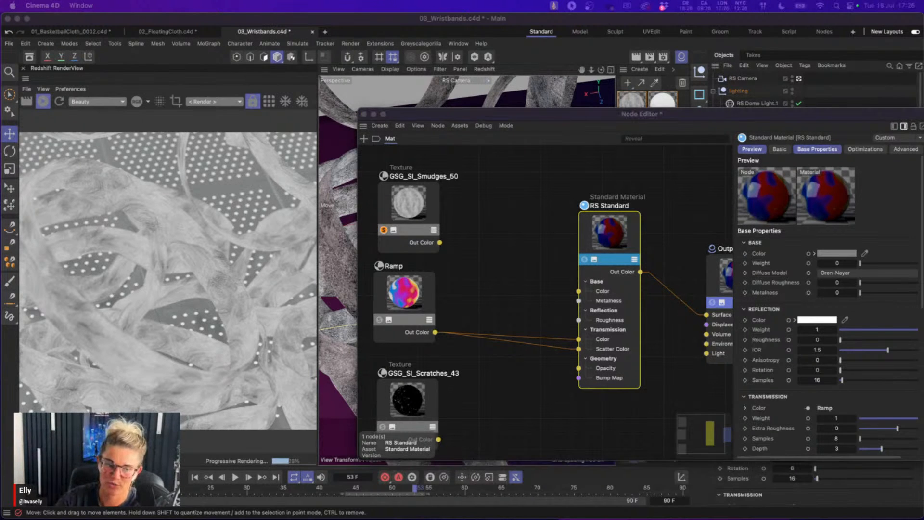
left_click_drag(589, 242, 554, 224)
left_click_drag(711, 272, 654, 255)
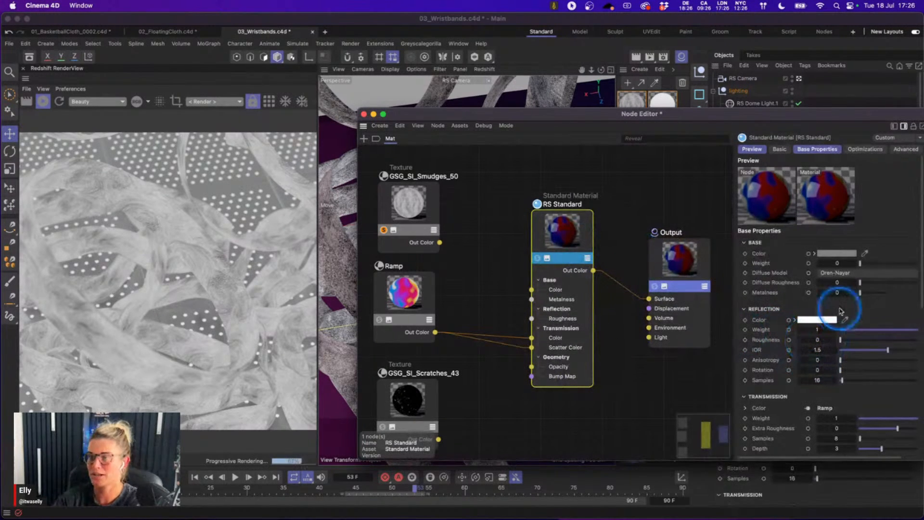
- Stop soloing the Smudges texture and raise the RS Standard reflection roughness to 0.873
left_click(384, 230)
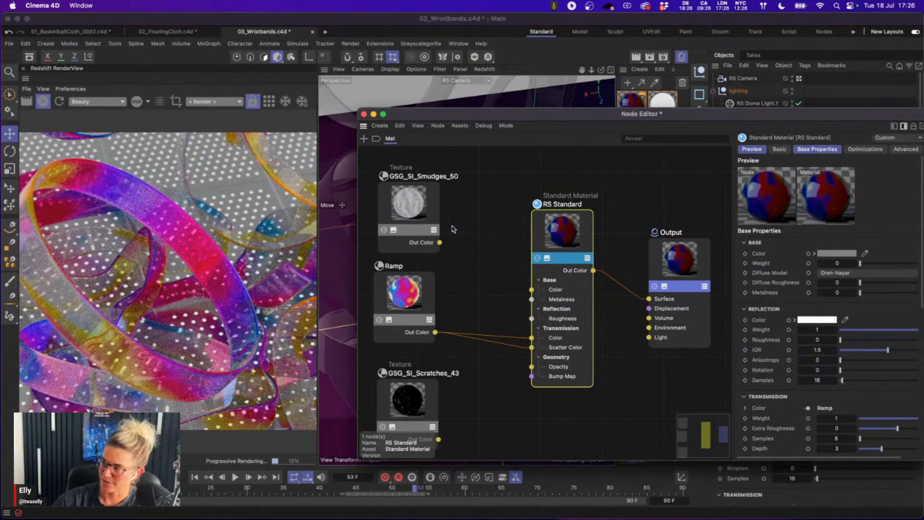
left_click_drag(842, 340, 921, 342)
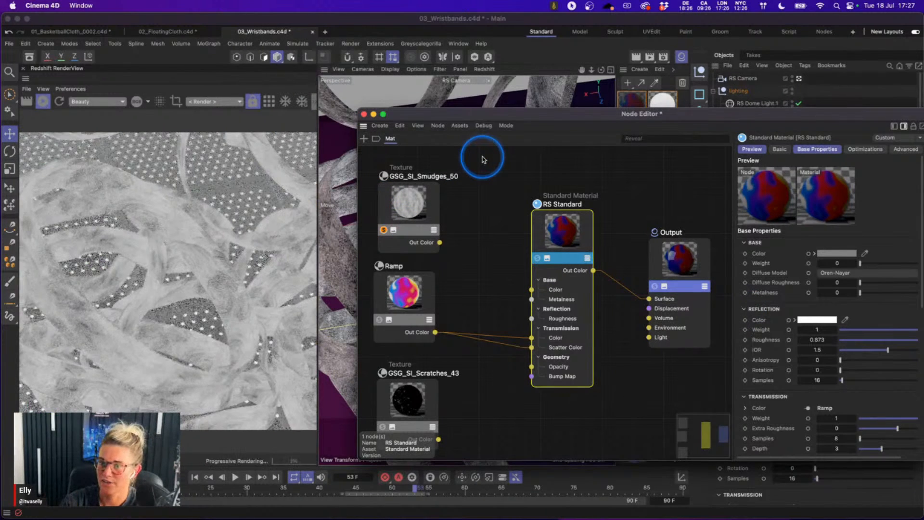
- Inspect the RS Camera's optical depth of field and Bokeh settings, and return to the Mat node graph
left_click_drag(674, 117, 374, 137)
left_click(771, 81)
left_click(819, 247)
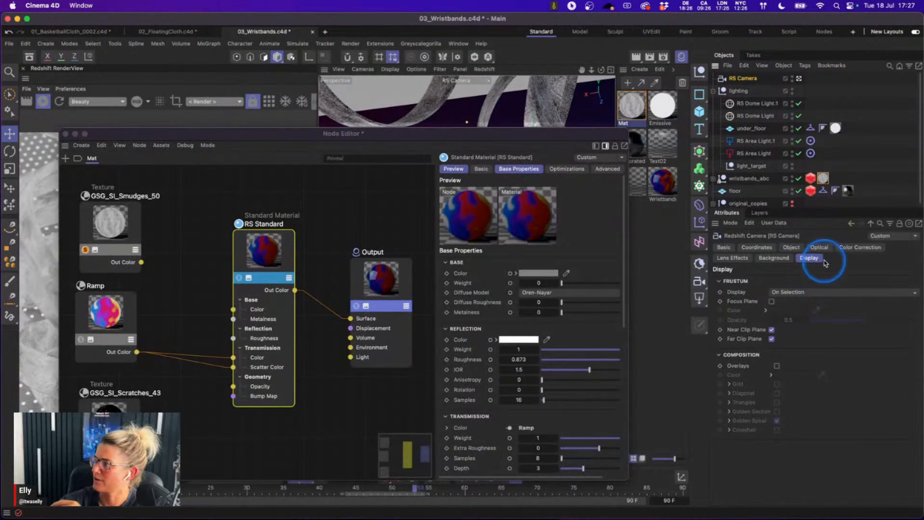
left_click(778, 393)
left_click(778, 394)
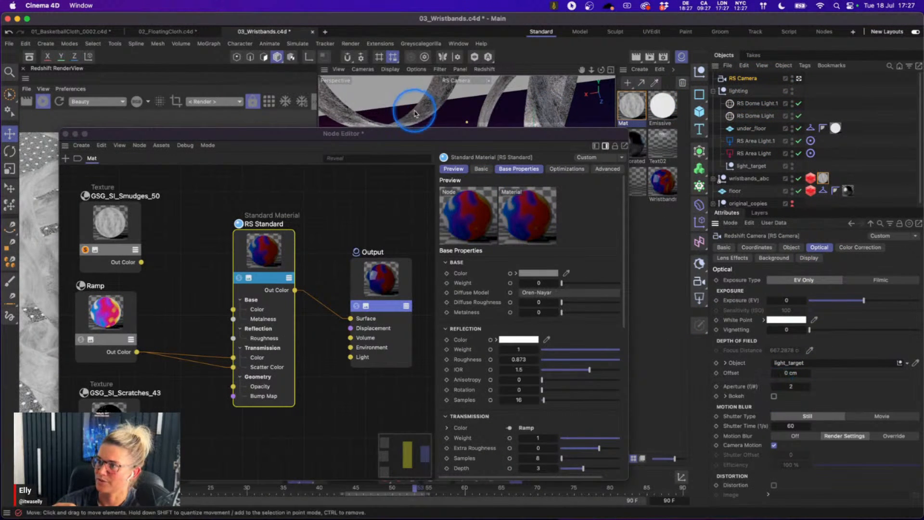
left_click(436, 136)
mouse_move(438, 135)
left_mouse_down()
mouse_move(691, 104)
mouse_move(686, 99)
left_mouse_up()
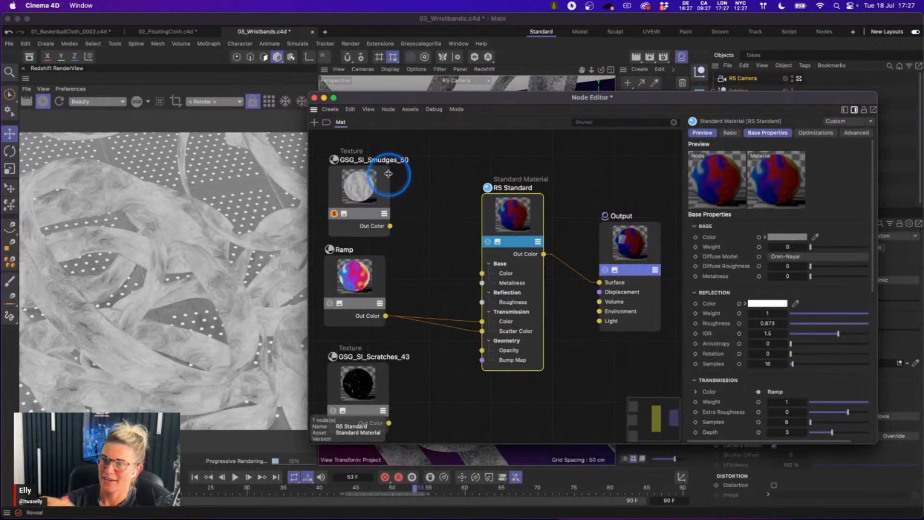
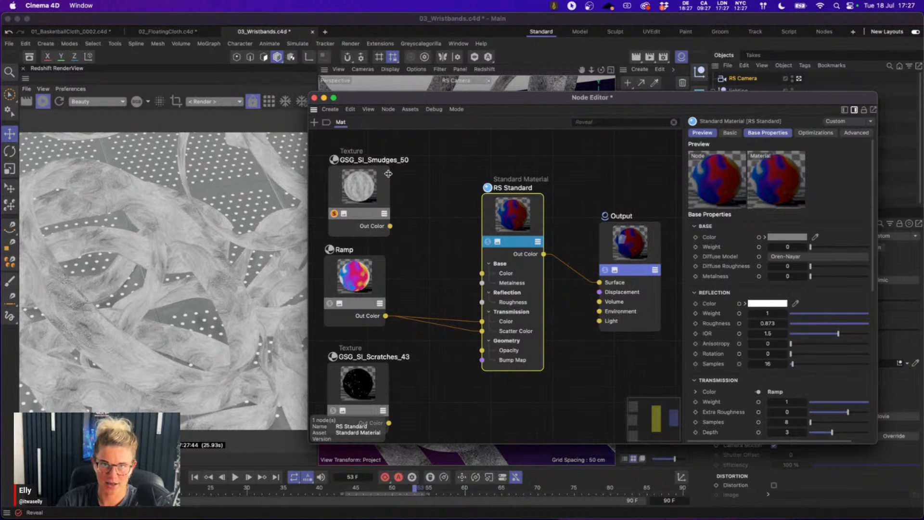
- Move the RS Standard and Output nodes away from the textures to leave space for a node after Smudges 50
left_click_drag(439, 207, 616, 320)
left_click_drag(512, 219, 569, 232)
left_click(490, 221)
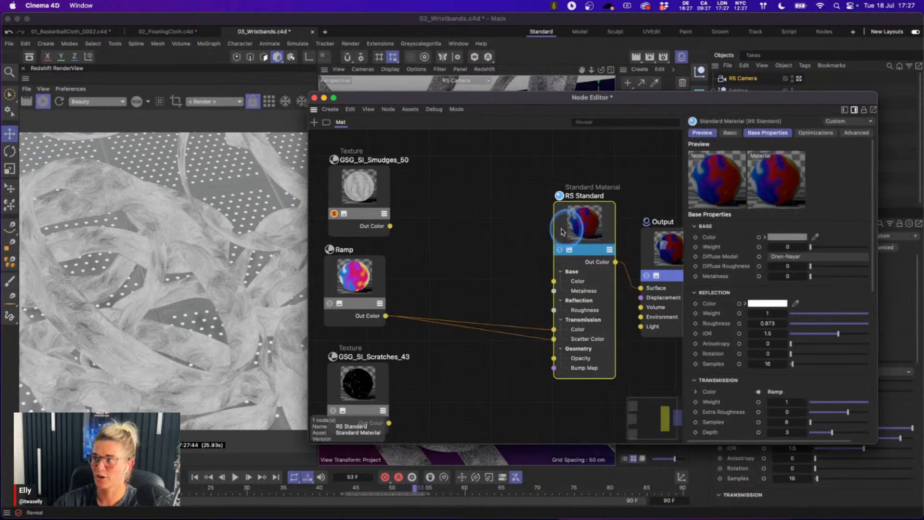
left_click(501, 203)
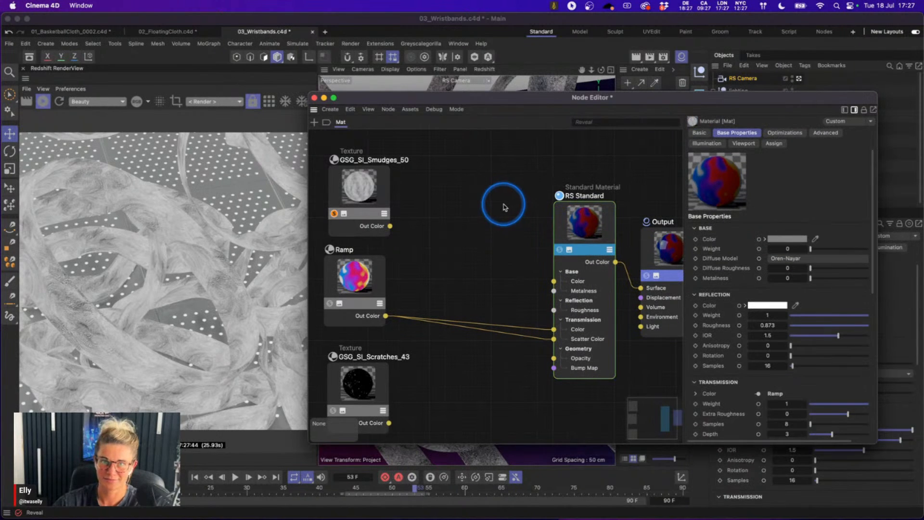
- Add a second Ramp node beside GSG_SI_Smudges_50, feed the texture into its Alt Input and solo the ramp
double_click(453, 195)
type("ramp")
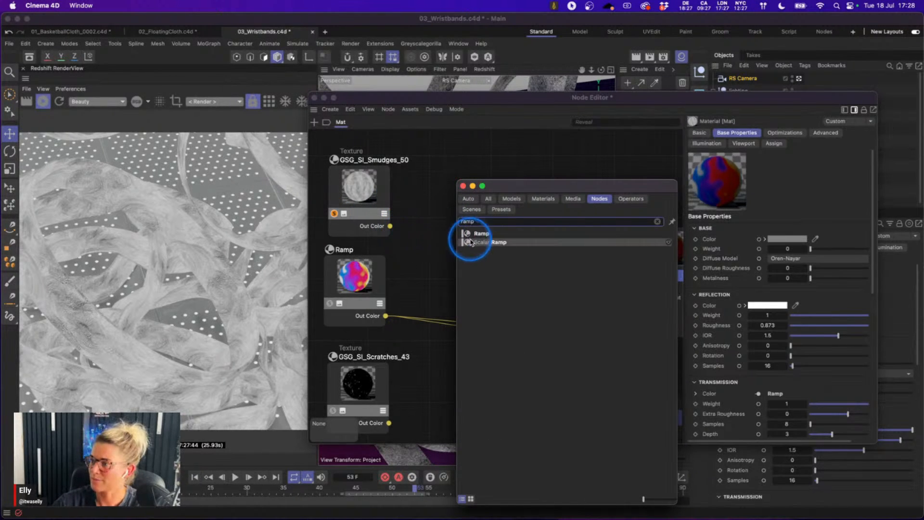
left_click_drag(476, 234, 468, 201)
left_click_drag(390, 226, 462, 196)
mouse_move(522, 213)
left_click(566, 230)
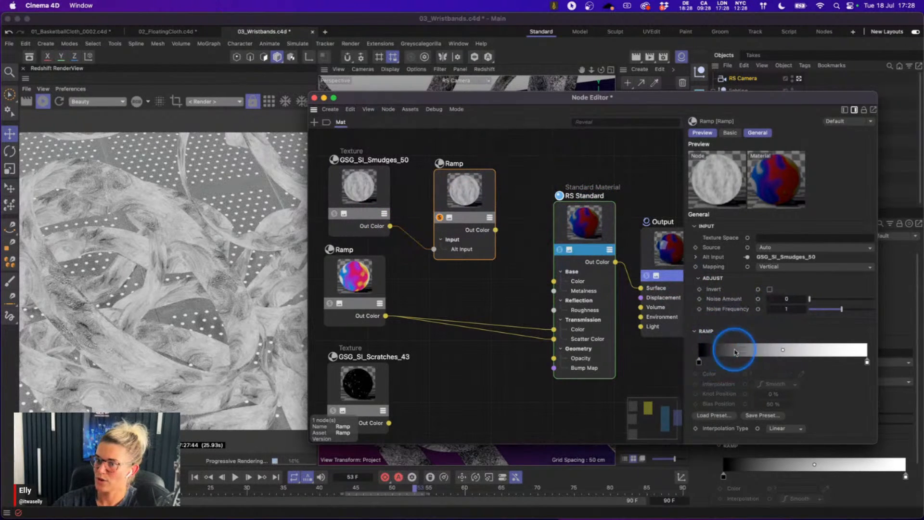
- Darken the smudge ramp with its black knot at about 27% and bias at 97.99%, and connect it to Reflection Roughness
left_click_drag(784, 355, 865, 356)
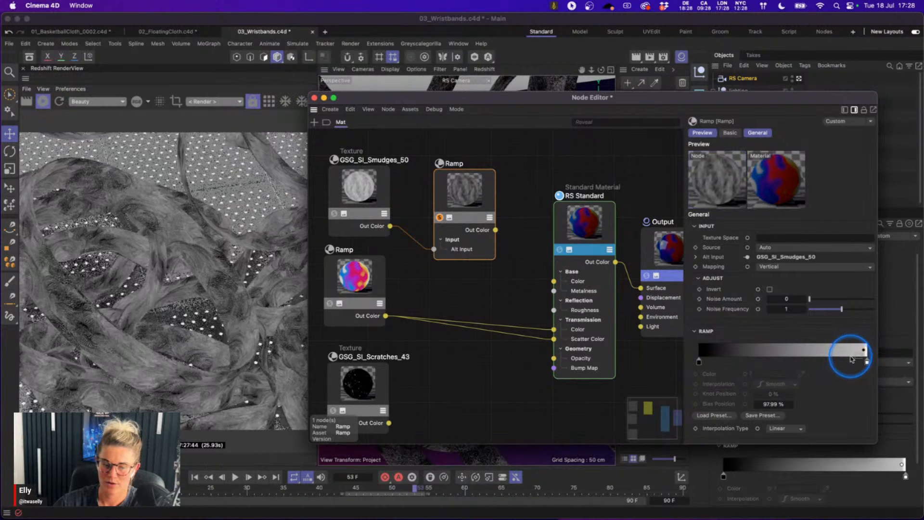
left_click_drag(700, 362, 752, 363, "ctrl")
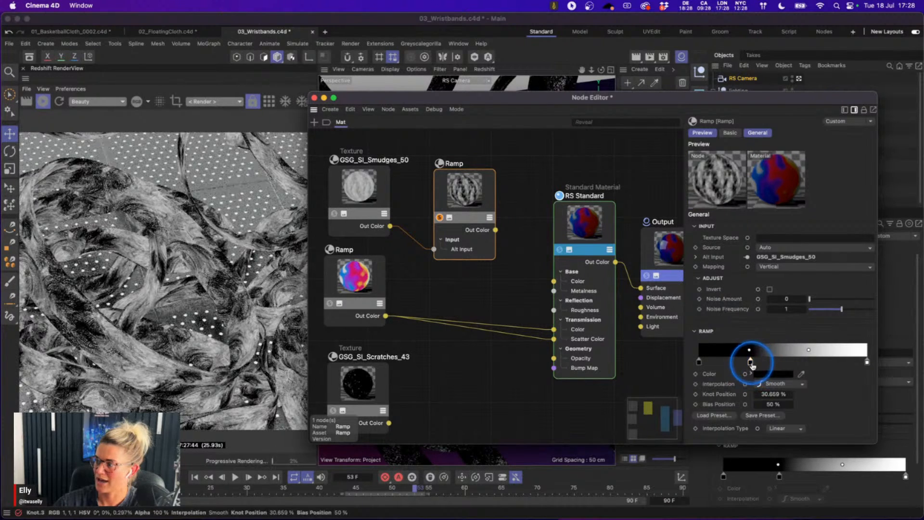
mouse_move(749, 362)
left_mouse_down()
mouse_move(705, 364)
mouse_move(771, 364)
mouse_move(745, 363)
left_mouse_up()
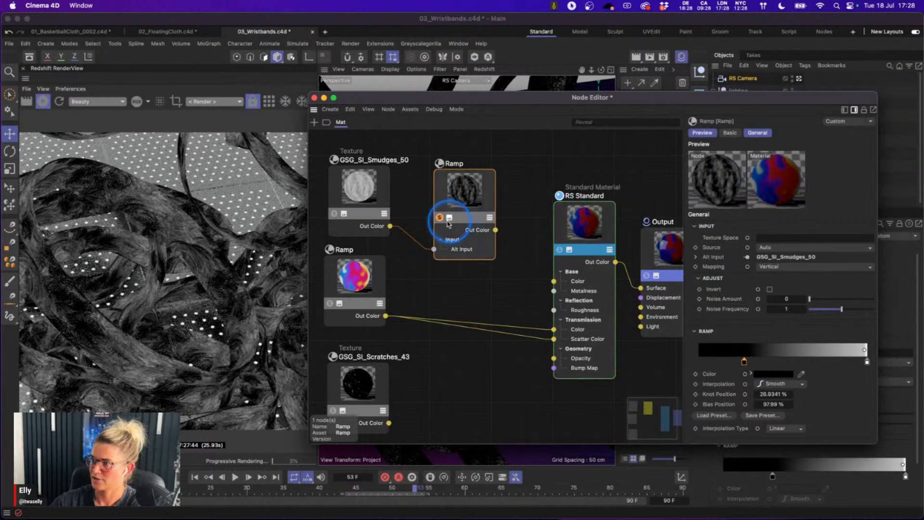
left_click_drag(496, 230, 554, 310)
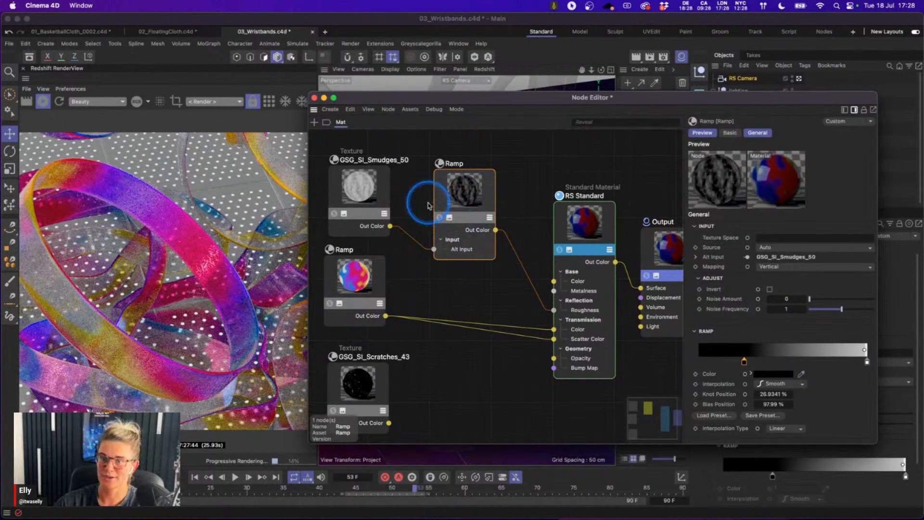
- Add a Bump Map node and place it beside the GSG_SI_Scratches_43 texture
left_click(467, 366)
middle_click_drag(466, 365, 422, 324)
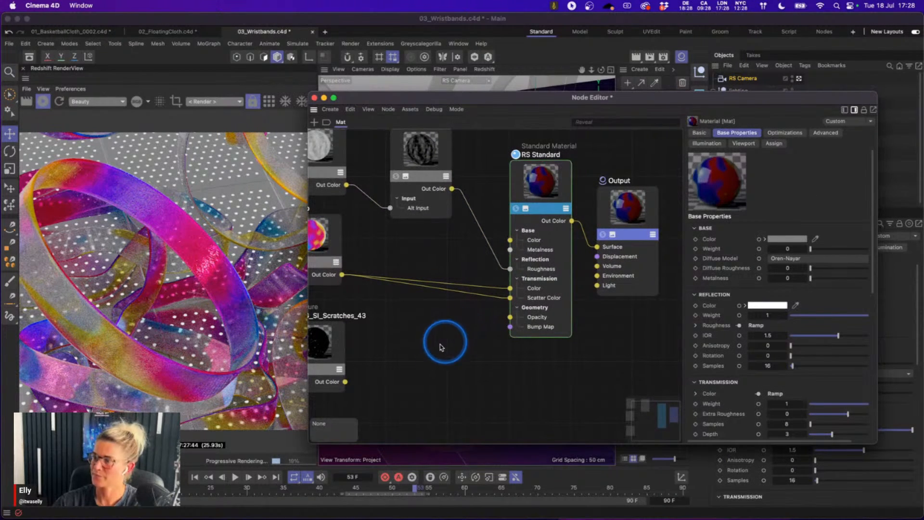
double_click(418, 355)
left_click(401, 355)
middle_click_drag(418, 350, 438, 348)
double_click(438, 349)
type("bump")
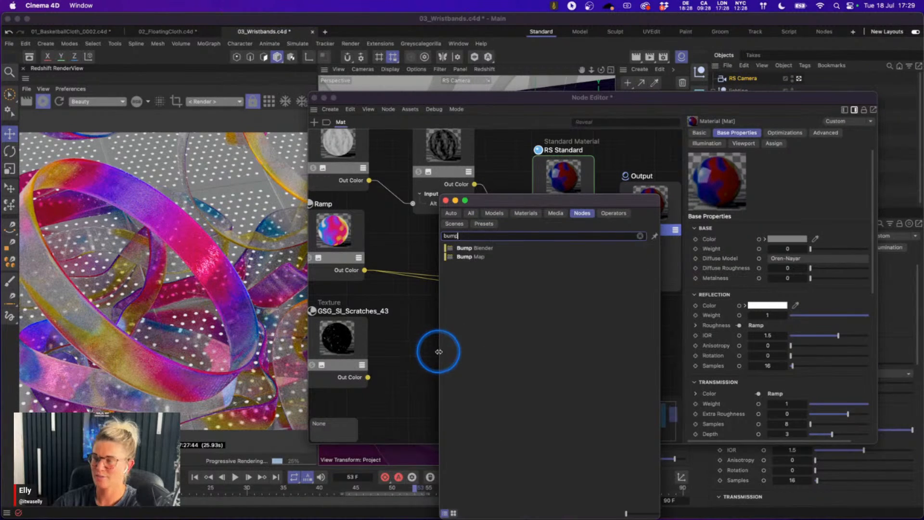
left_click_drag(471, 257, 411, 330)
left_click_drag(416, 318, 444, 351)
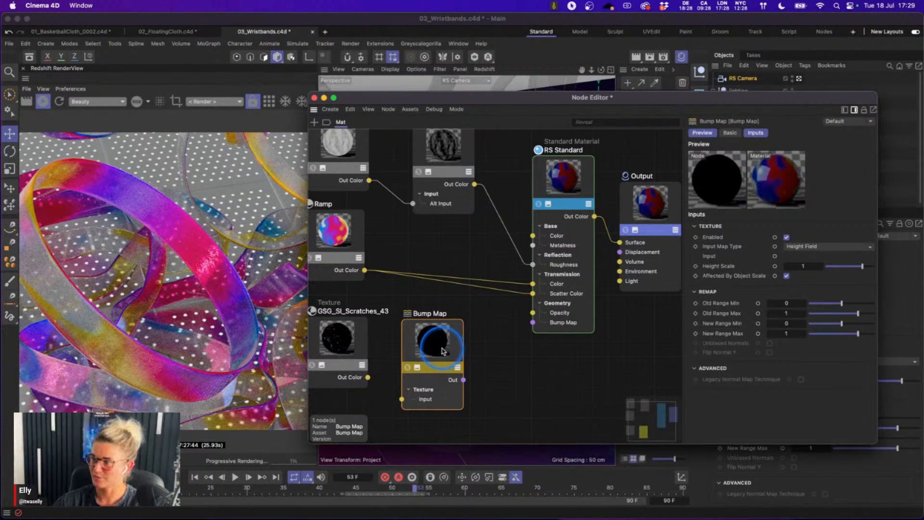
left_click_drag(444, 351, 444, 343)
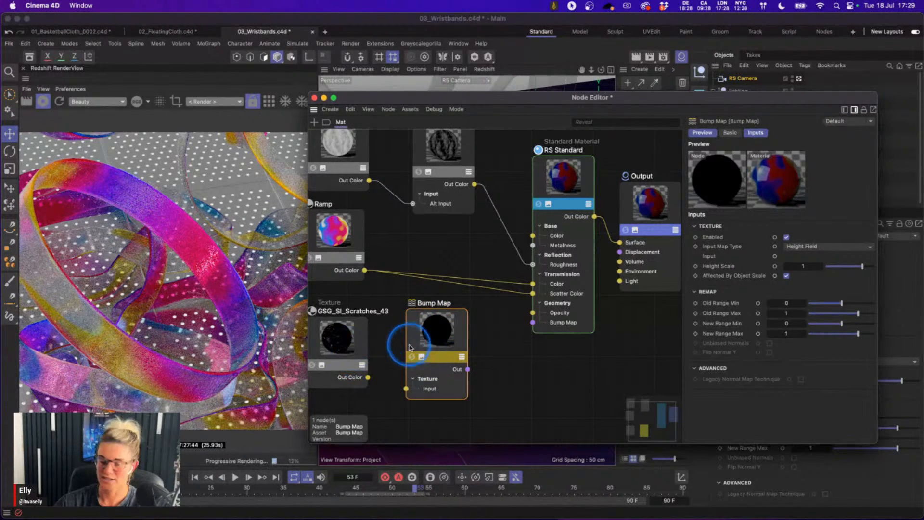
- Connect GSG_SI_Scratches_43 to the Bump Map node's Input and the node's output to the RS Standard Bump Map
middle_click_drag(397, 346, 423, 345)
left_click_drag(316, 302, 444, 390)
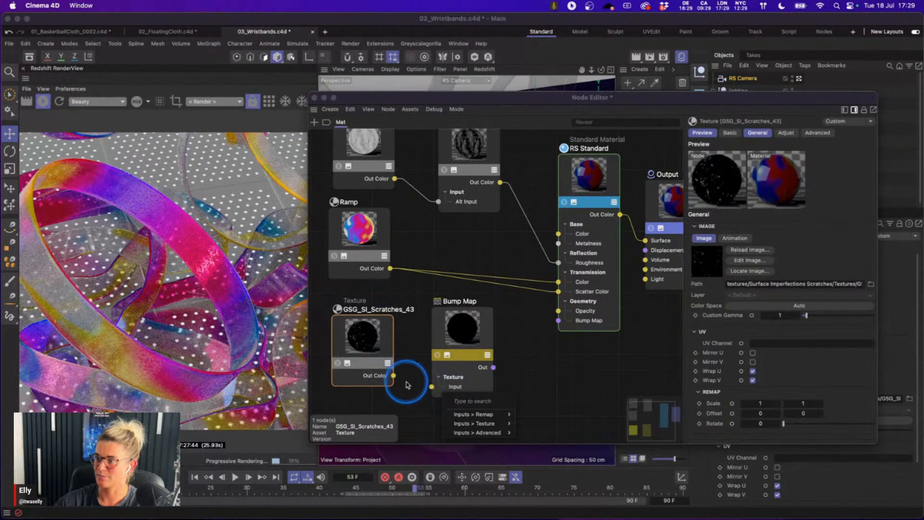
left_click_drag(394, 376, 432, 386)
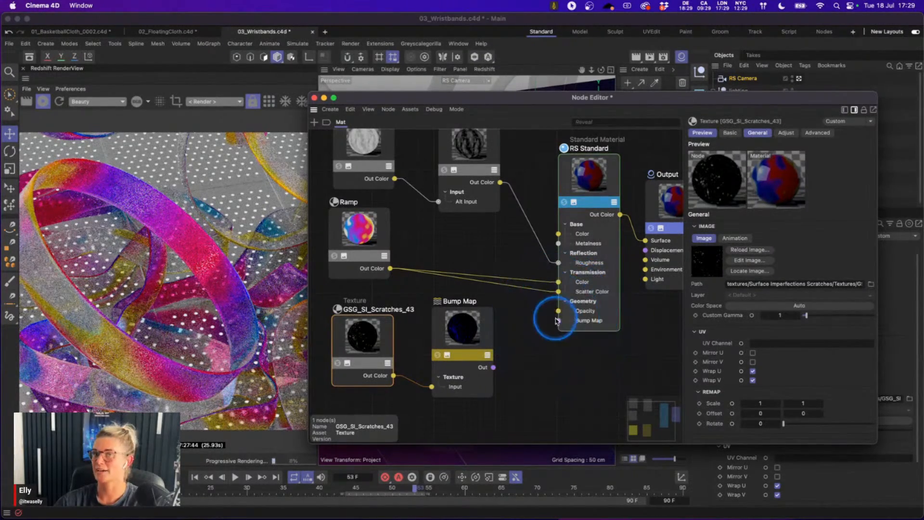
left_click_drag(491, 366, 558, 320)
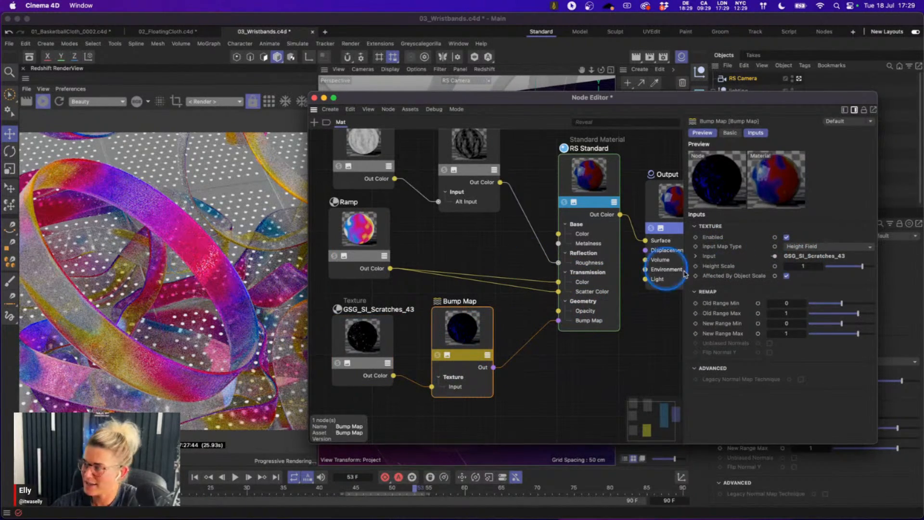
- Set the Bump Map height scale to -0.1 and close the Node Editor
left_click(803, 266)
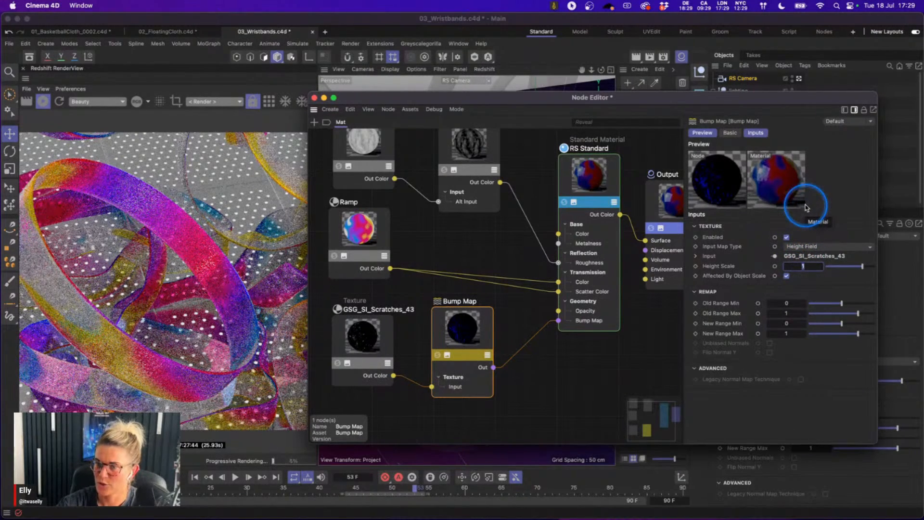
key("BackSpace")
type("-0.1")
key("Return")
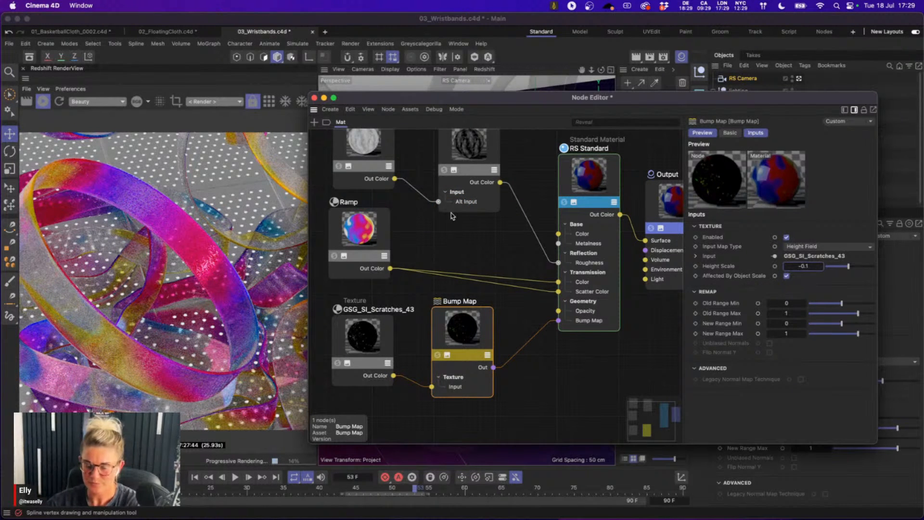
left_click(314, 98)
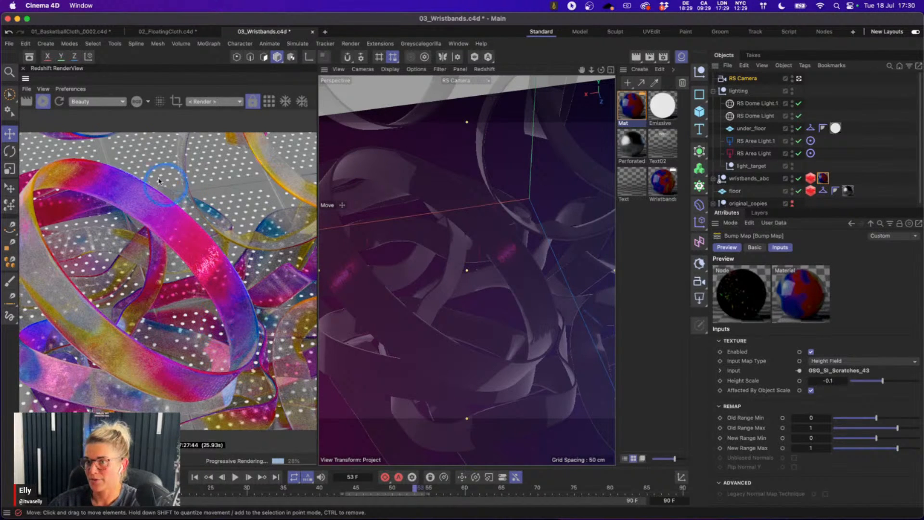
- Stop the live render and examine the Text02 material's node setup from texture through Color Splitter to Opacity
left_click(43, 101)
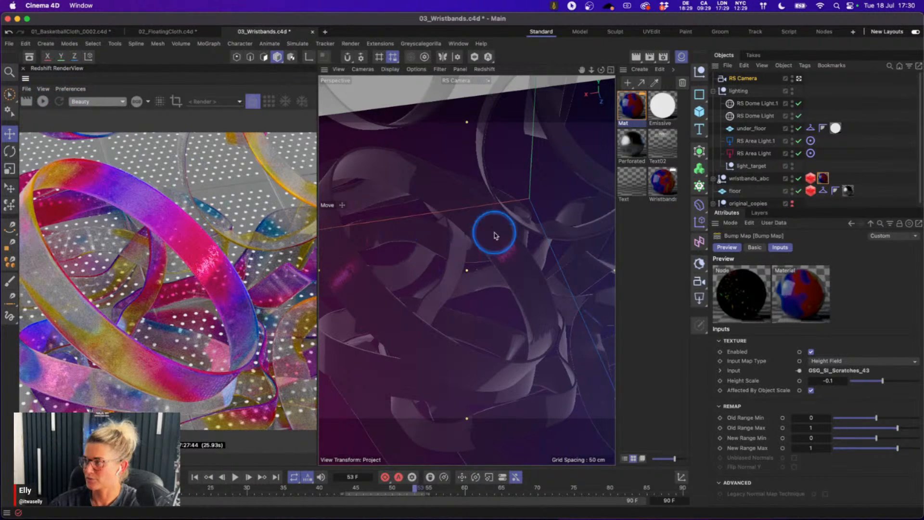
scroll(920, 152, "down", 1)
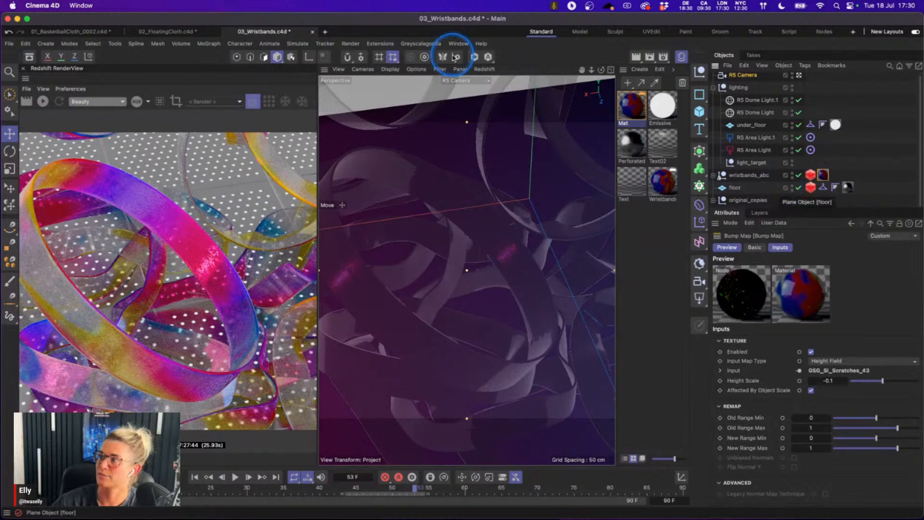
double_click(666, 143)
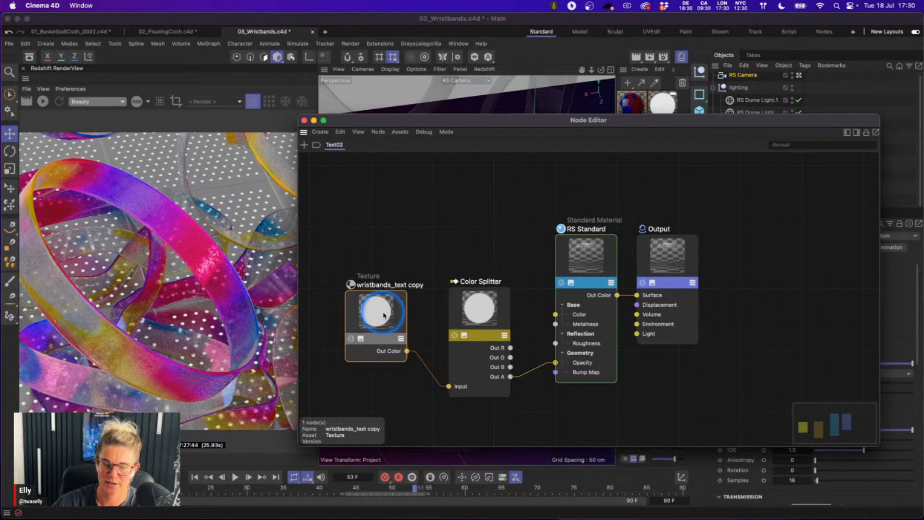
left_click(304, 119)
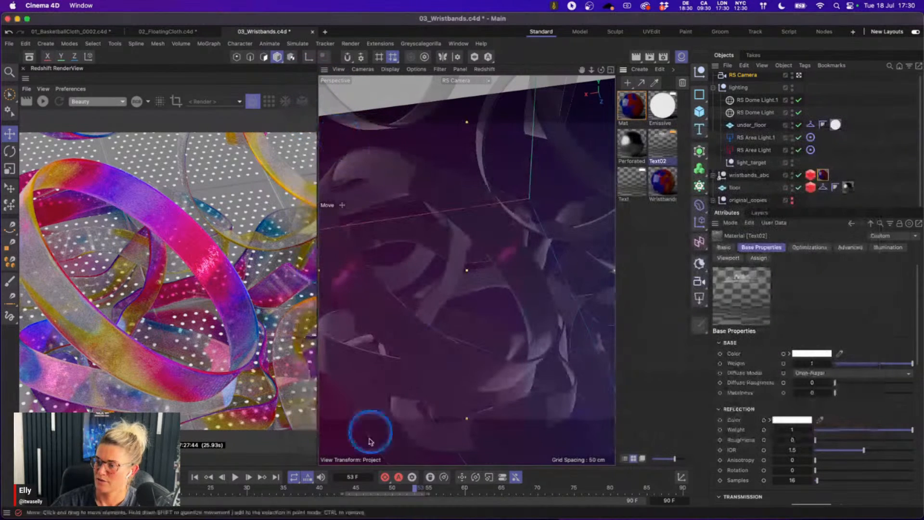
- Switch to Photoshop, hide the gradient Layer 2 in wristband_uv.psd to view the white artwork on transparency, and minimise the window
mouse_move(370, 515)
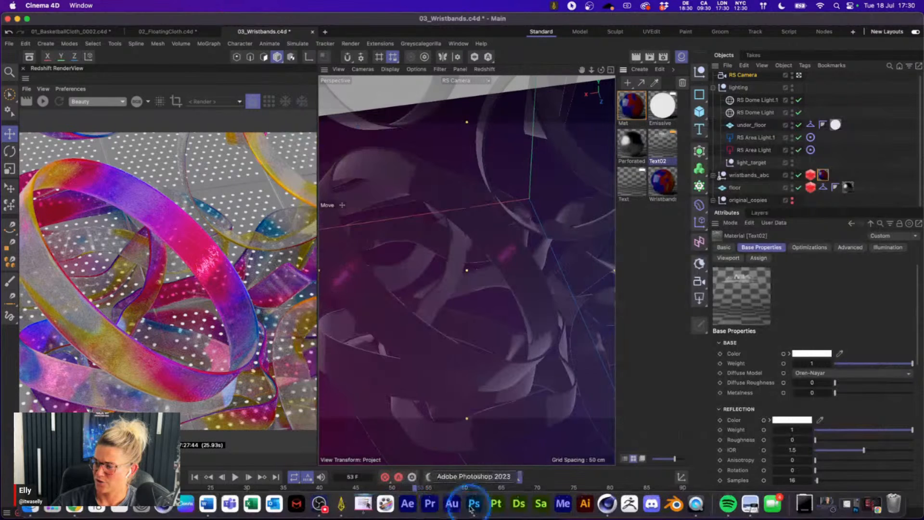
left_click(472, 505)
left_click(224, 51)
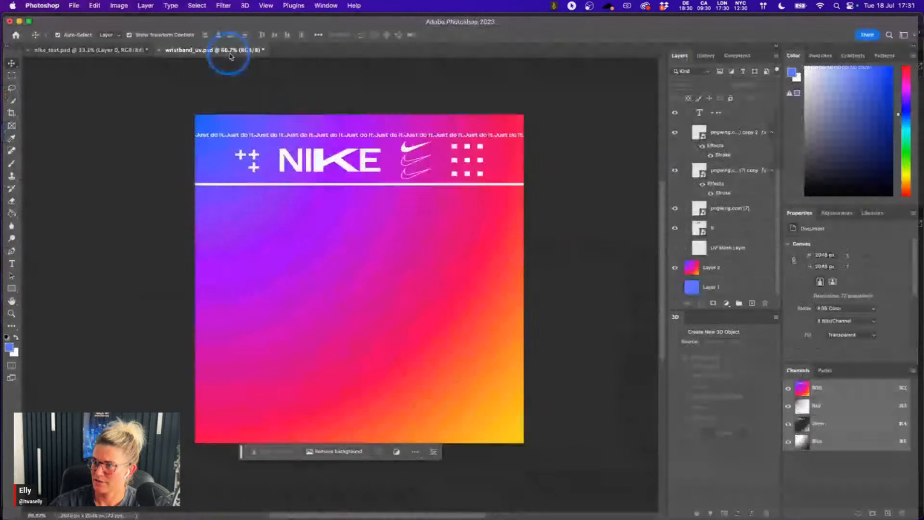
left_click(673, 269)
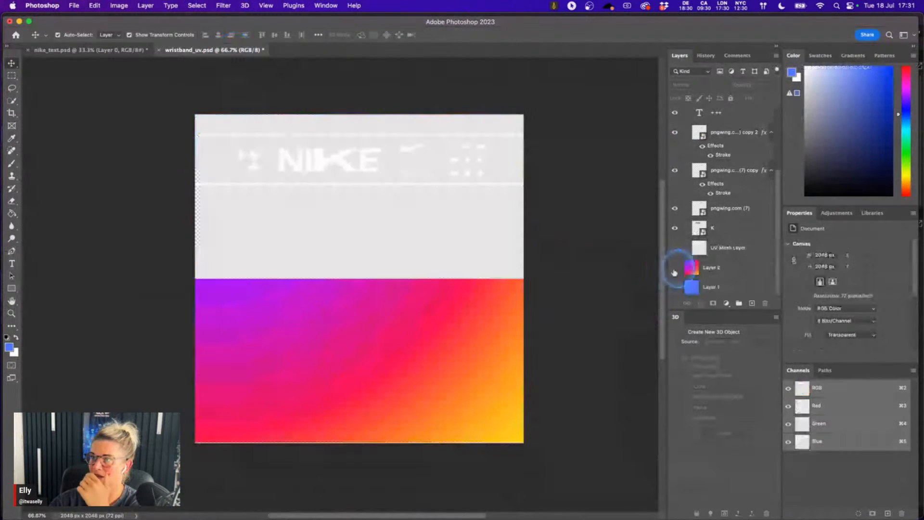
left_click(674, 268)
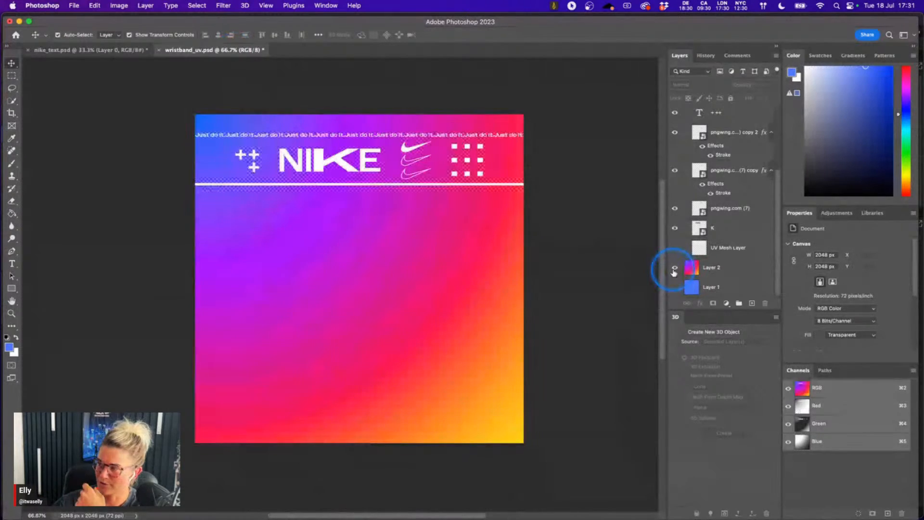
left_click(674, 270)
left_click(18, 22)
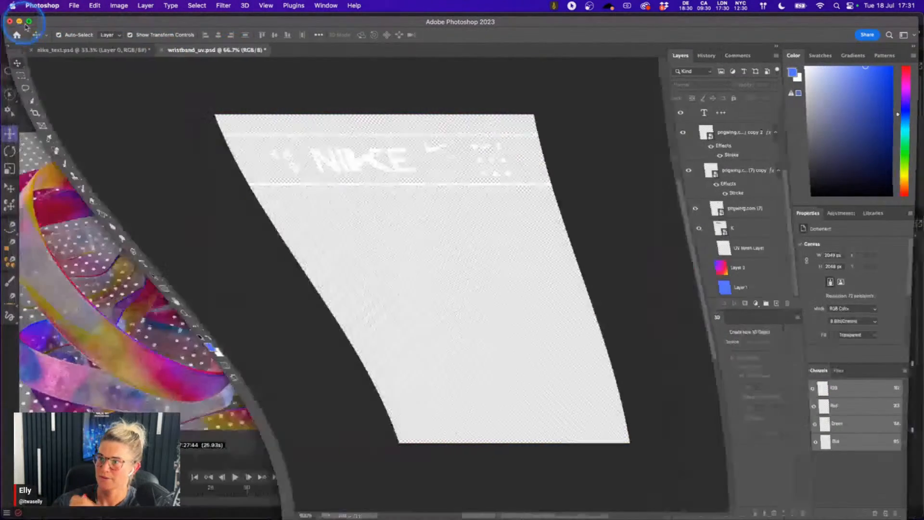
- Assign the Text02 material to wristbands_abc on top of the glass material and restart the live render
left_click(53, 97)
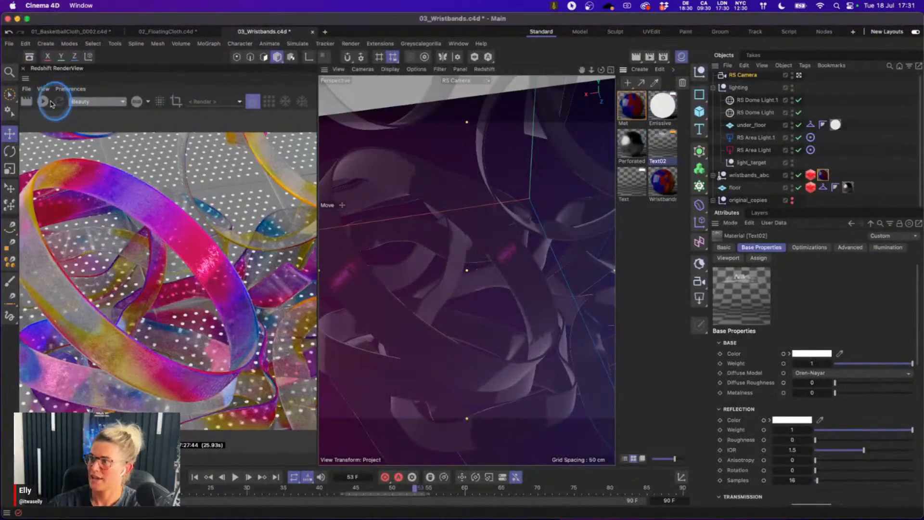
left_click_drag(660, 150, 750, 174)
left_click(42, 101)
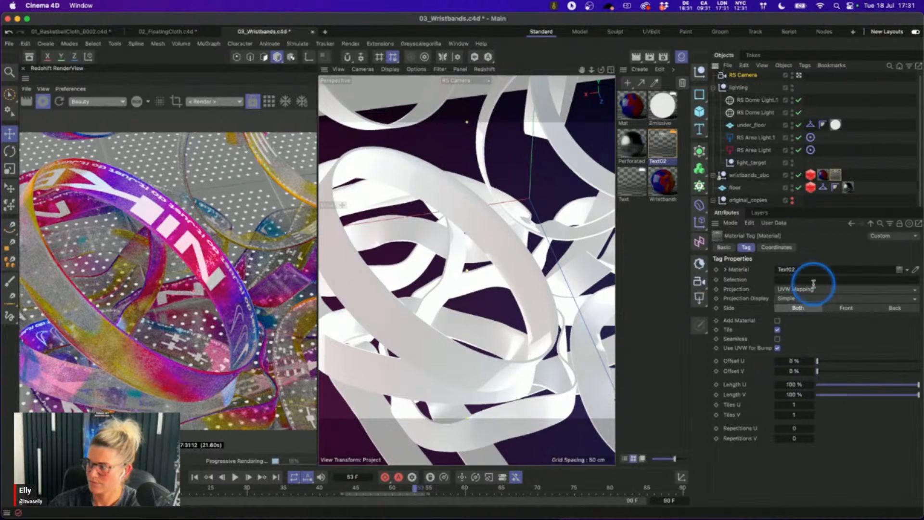
- Try the Text material in the text tag of wristbands_abc, and put Text02 back in its place
left_click_drag(642, 174, 834, 178)
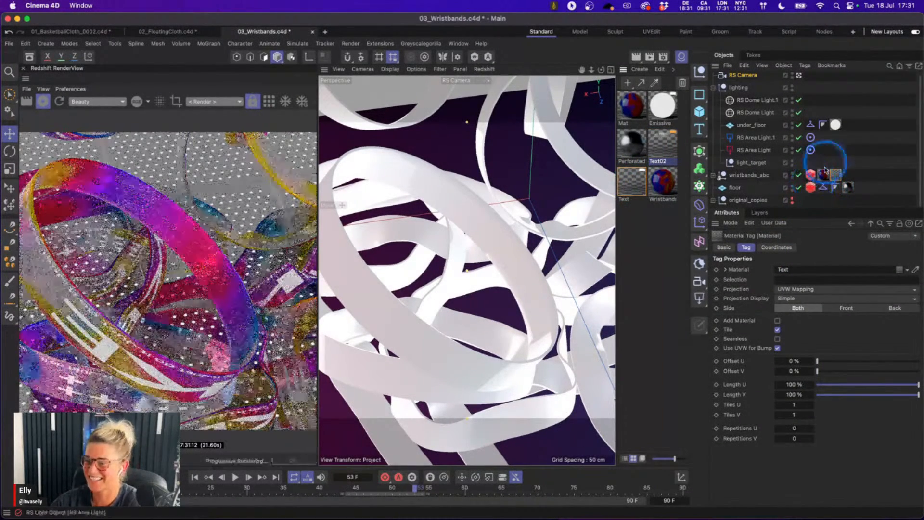
left_click_drag(668, 149, 835, 177)
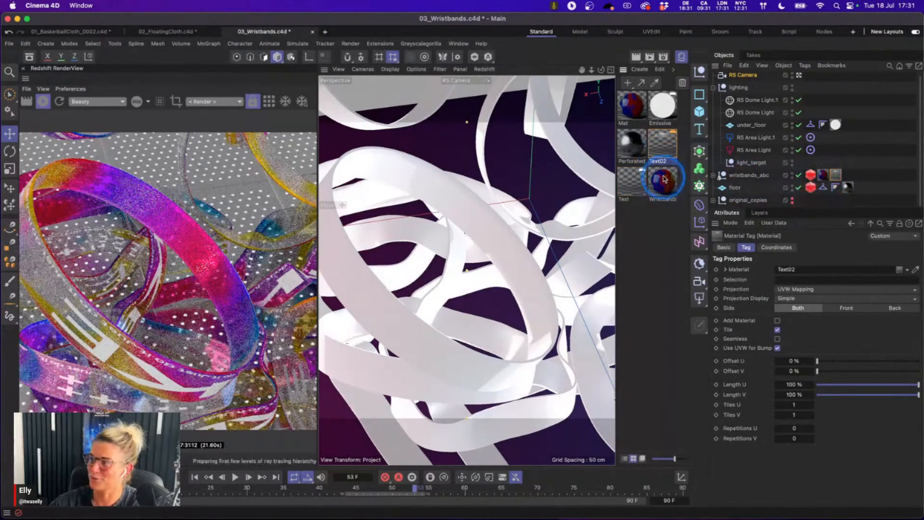
left_click(658, 156)
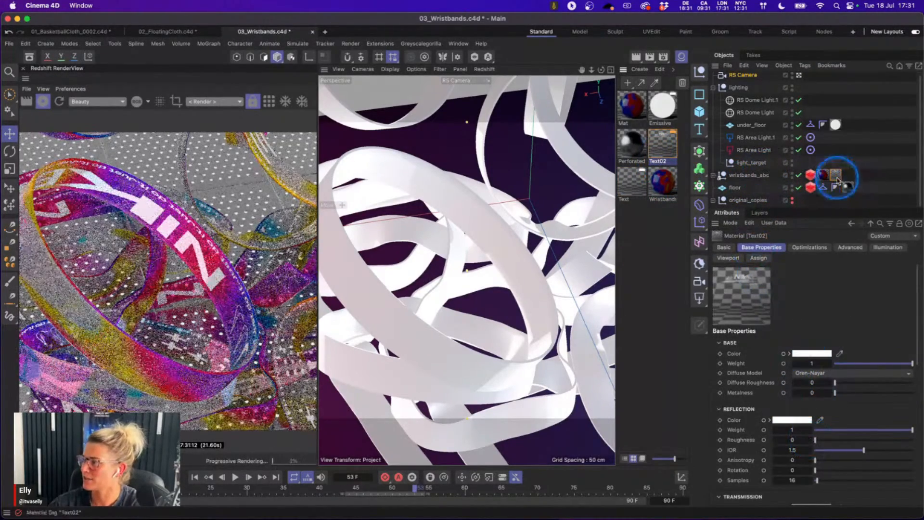
- Set Length U to 29% on the Text02 material tag of wristbands_abc
left_click(836, 180)
left_click_drag(818, 384, 848, 388)
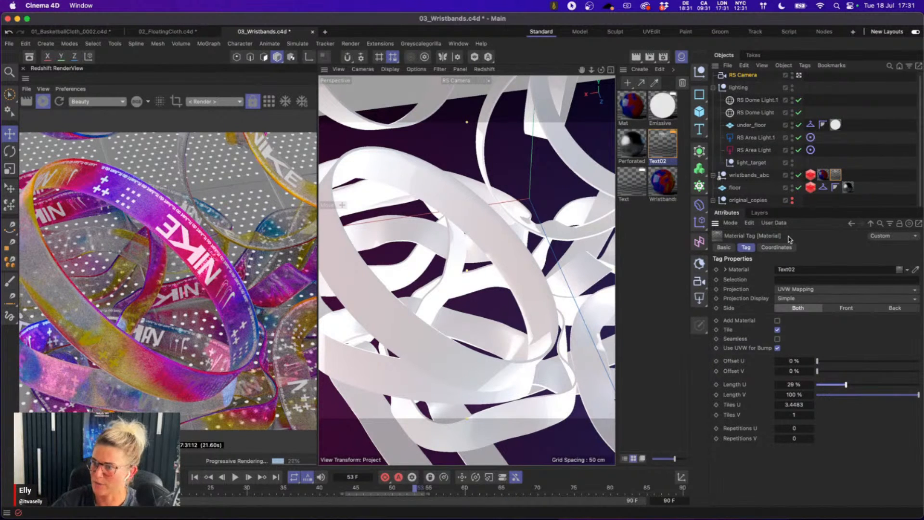
left_click(56, 230)
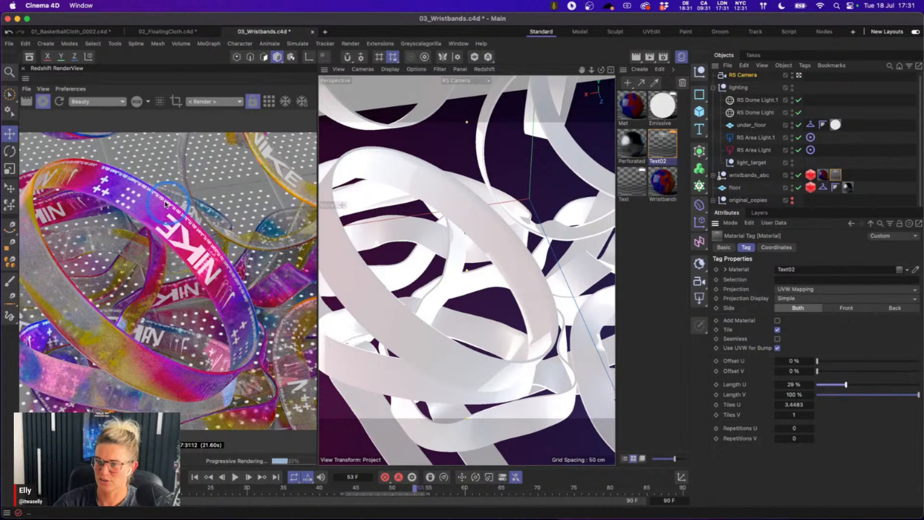
- Turn off Tile on the Text02 material tag of wristbands_abc
left_click_drag(631, 184, 657, 182)
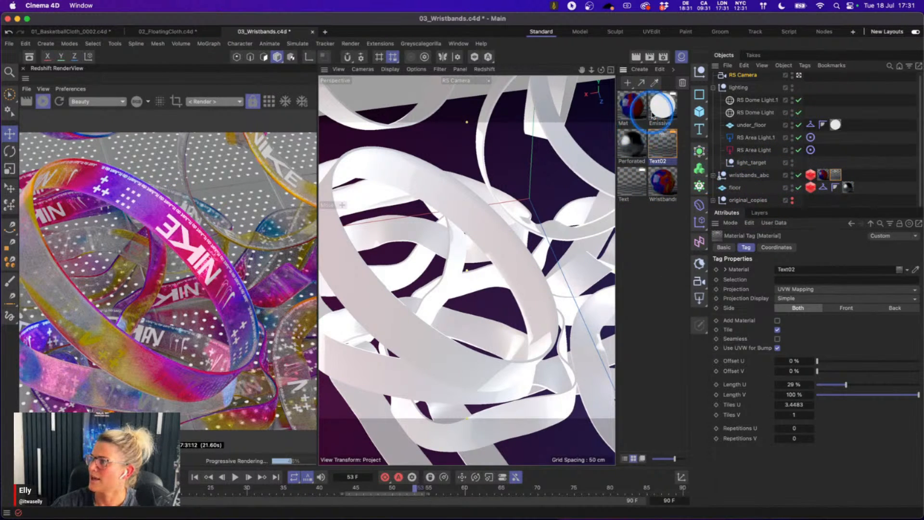
left_click(666, 147)
left_click(837, 176)
left_click(777, 320)
- Try different Wrap U and Wrap V combinations on Text02's wristbands_text copy texture, finishing with only Wrap U enabled, and close the Node Editor
left_click(665, 145)
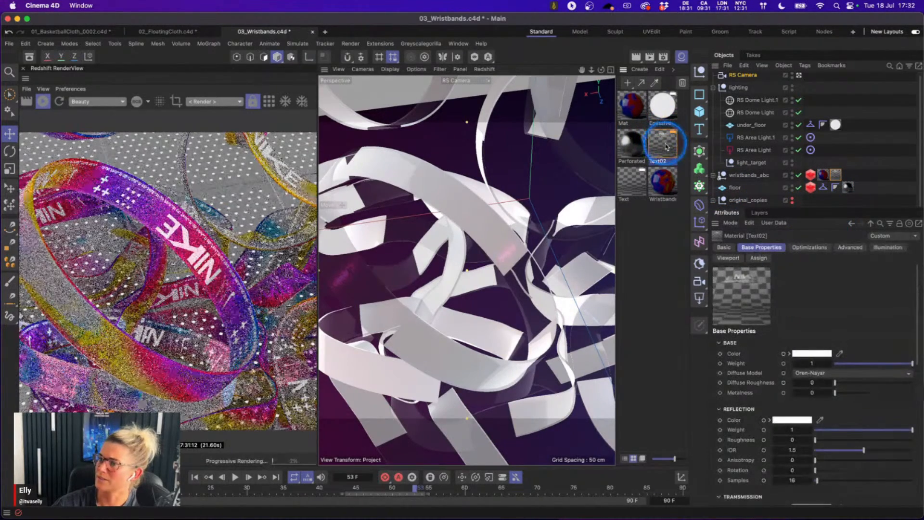
double_click(666, 146)
left_click(450, 312)
left_click(874, 164)
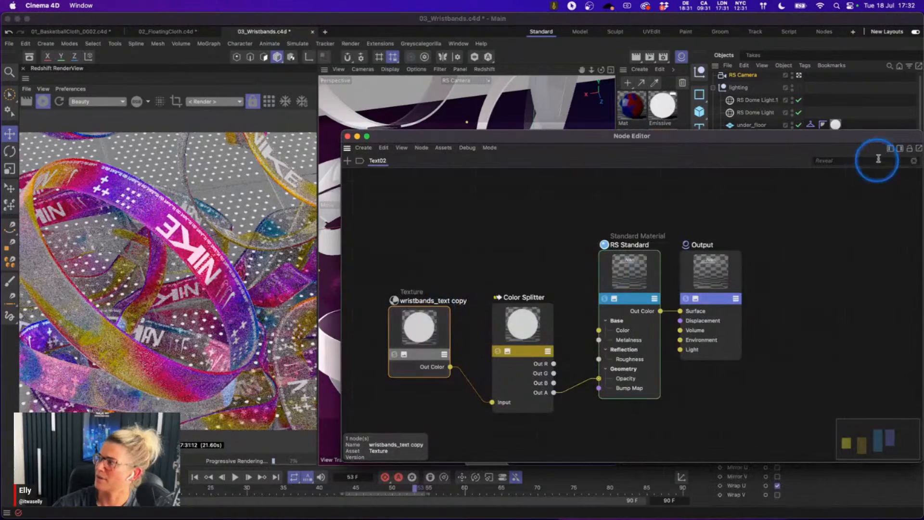
left_click(899, 148)
left_click(799, 410)
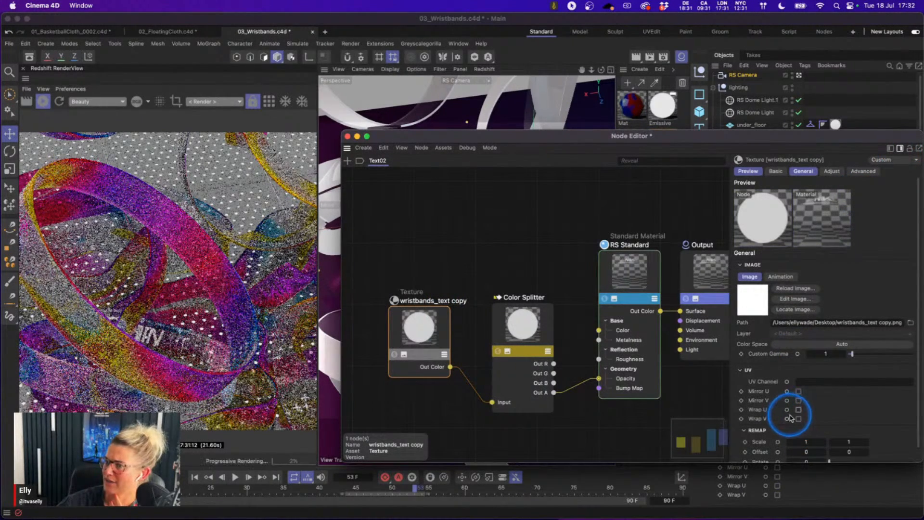
left_click(798, 409)
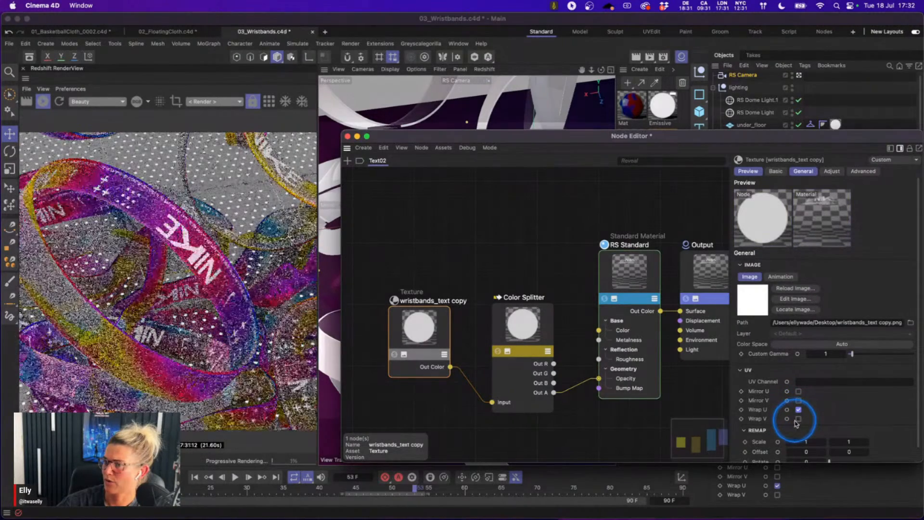
left_click(799, 410)
left_click(798, 419)
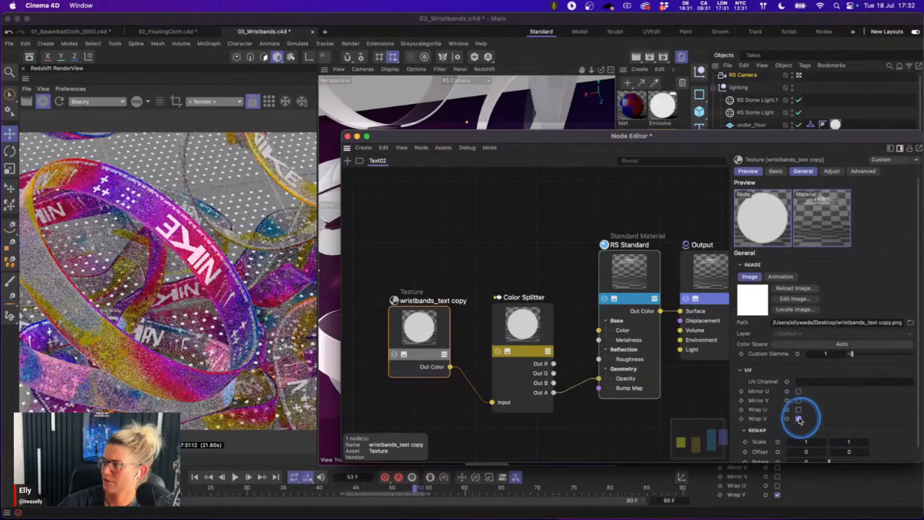
left_click(798, 410)
left_click(798, 418)
left_click(347, 136)
left_click(513, 145)
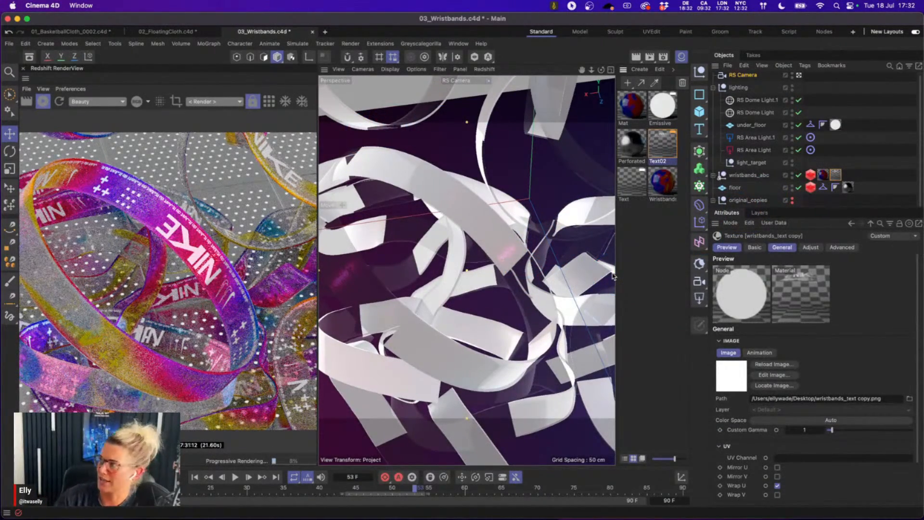
- Expand wristbands_abc, select its first sweep Alembic object and display its transform coordinates
left_click(657, 217)
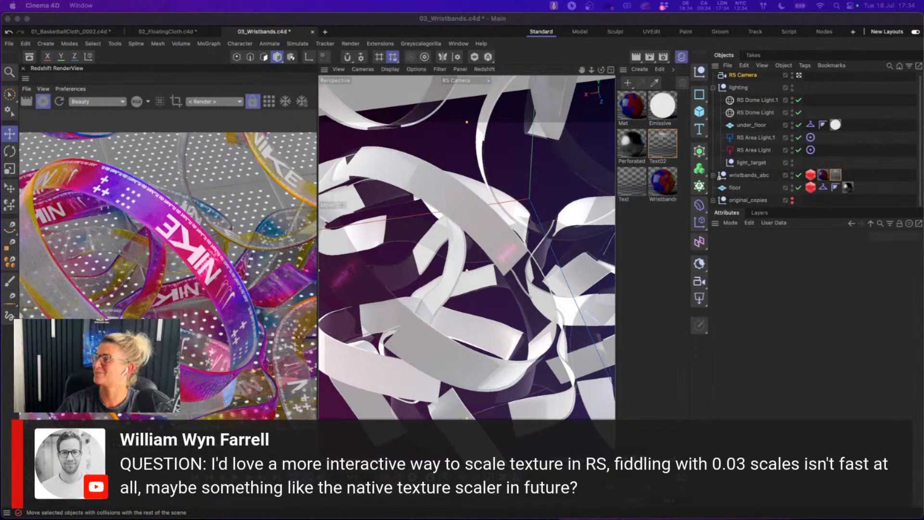
left_click(714, 175)
left_click(745, 188)
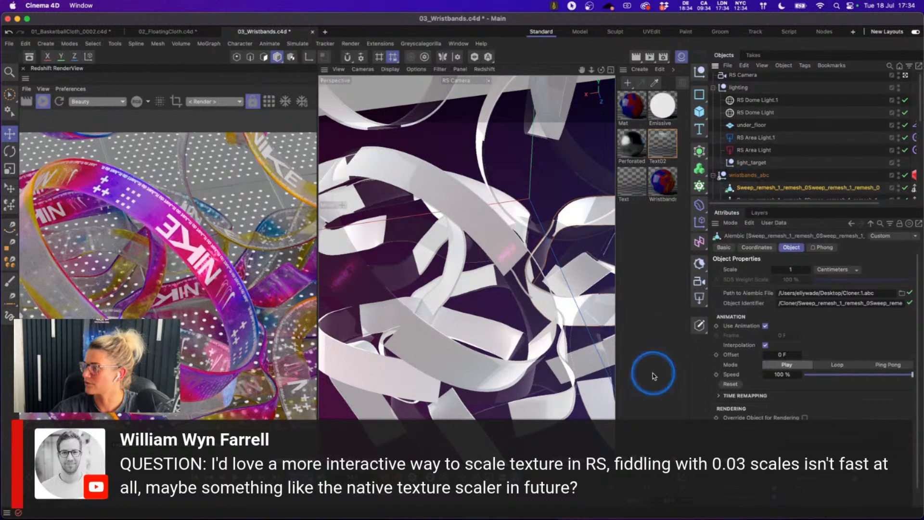
left_click(682, 477)
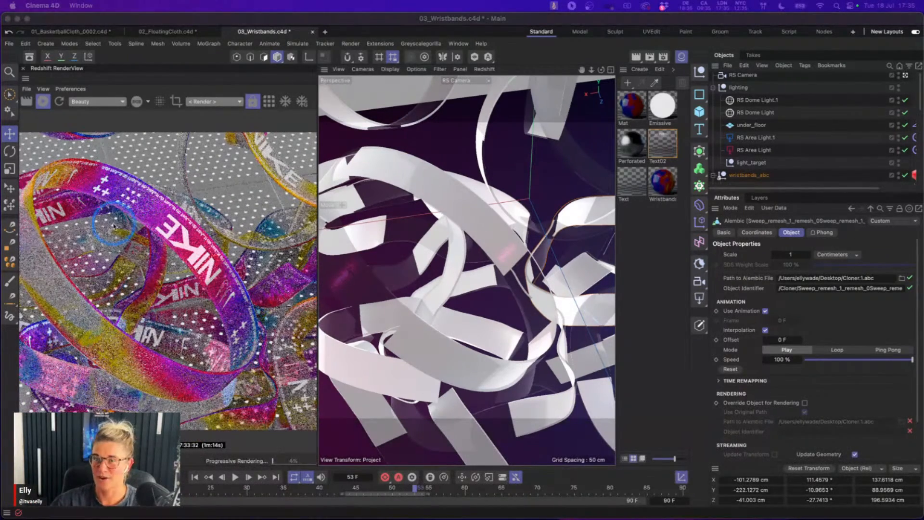
- Stop the live render and review the project's simulation scene settings
left_click(43, 101)
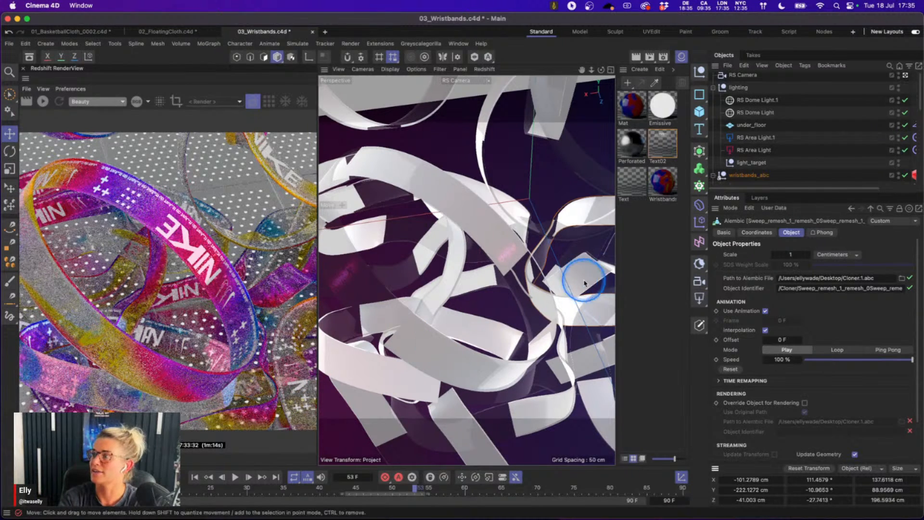
left_click(629, 270)
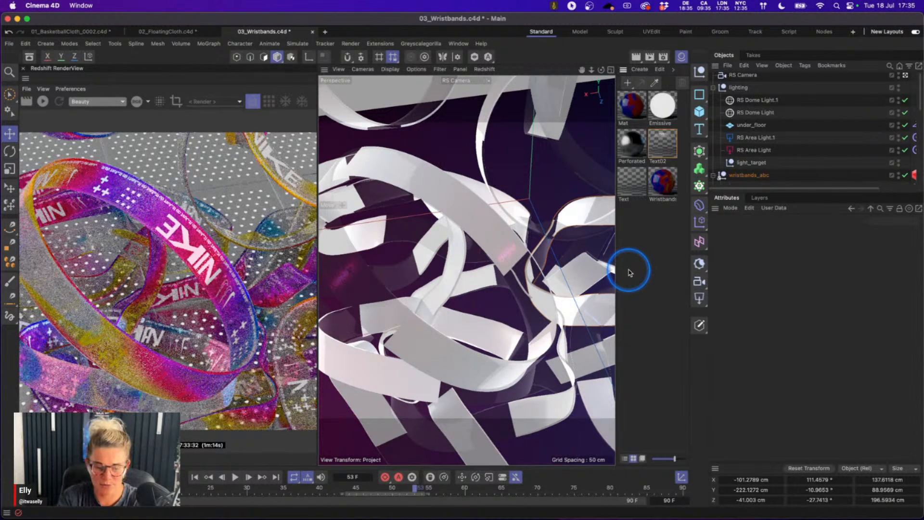
key("super+d")
left_click(731, 243)
left_click(756, 266)
left_click(724, 265)
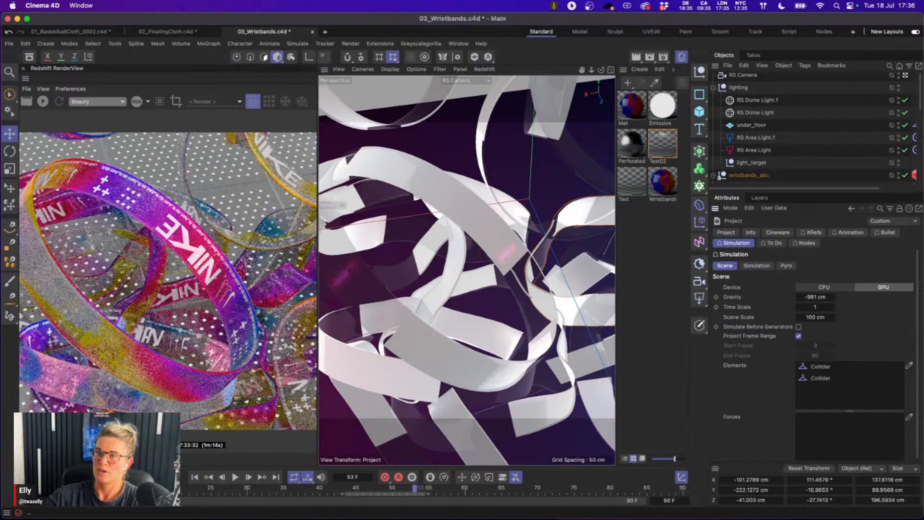
- Restart the live render and collapse the wristbands_abc hierarchy
left_click(43, 101)
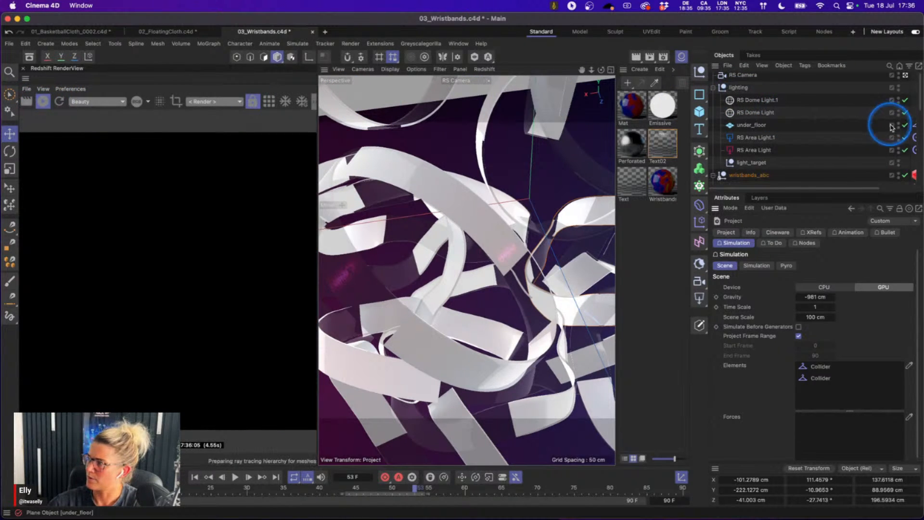
scroll(895, 120, "up", 1)
left_click(714, 178)
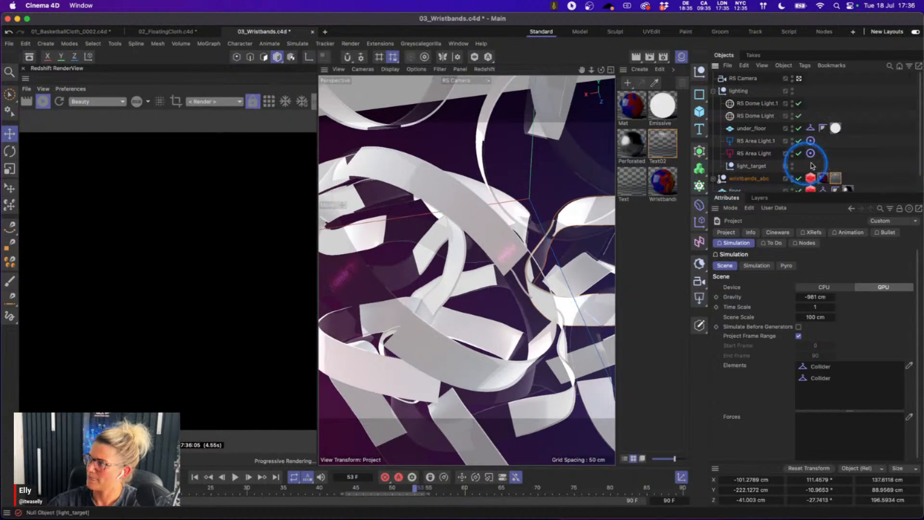
- Clear light_target as the RS Camera's focus object and pick a focus distance of 638.633 cm on a wristband in the viewport
left_click(743, 79)
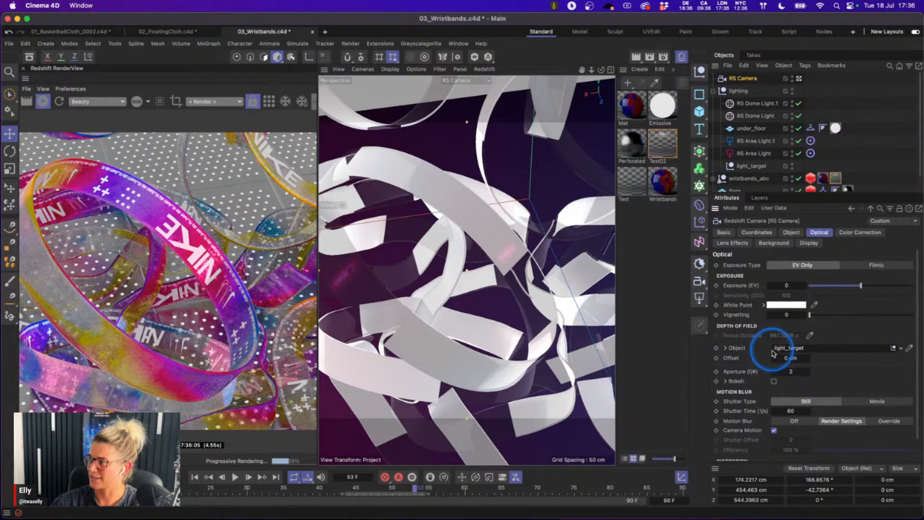
left_click(900, 348)
left_click(892, 361)
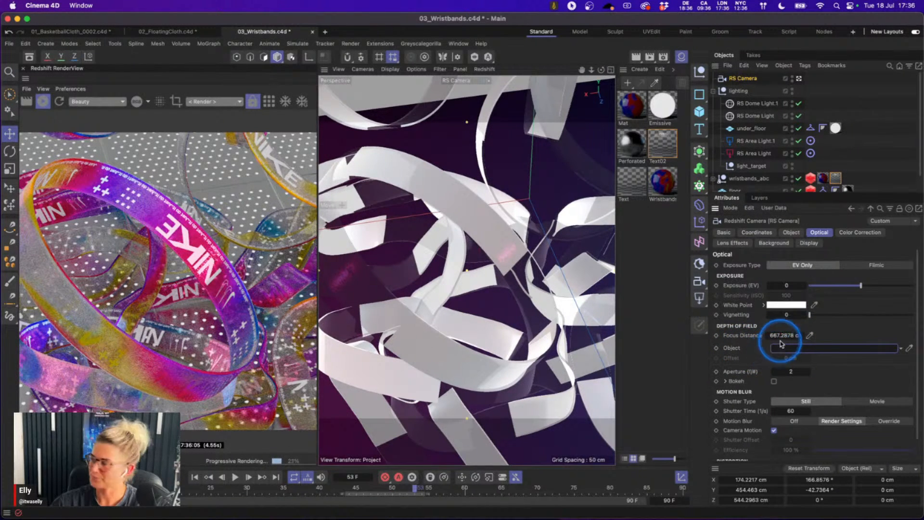
left_click(810, 336)
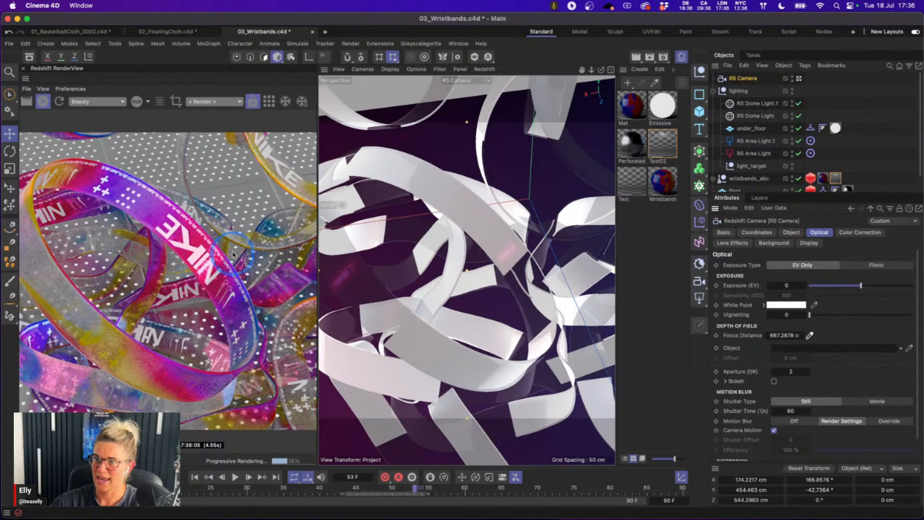
left_click(487, 233)
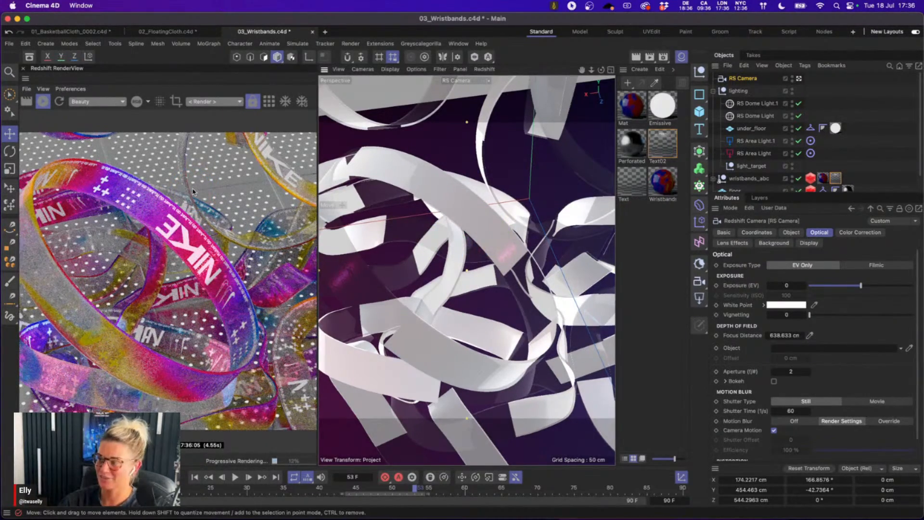
- Enable Bokeh on the RS Camera and set its aperture to 0.5
left_click(727, 380)
left_click(727, 380)
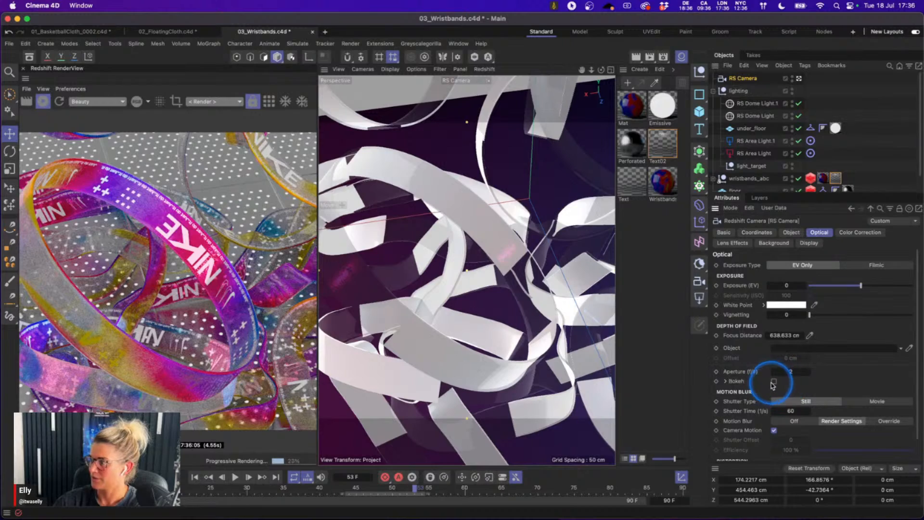
left_click(774, 381)
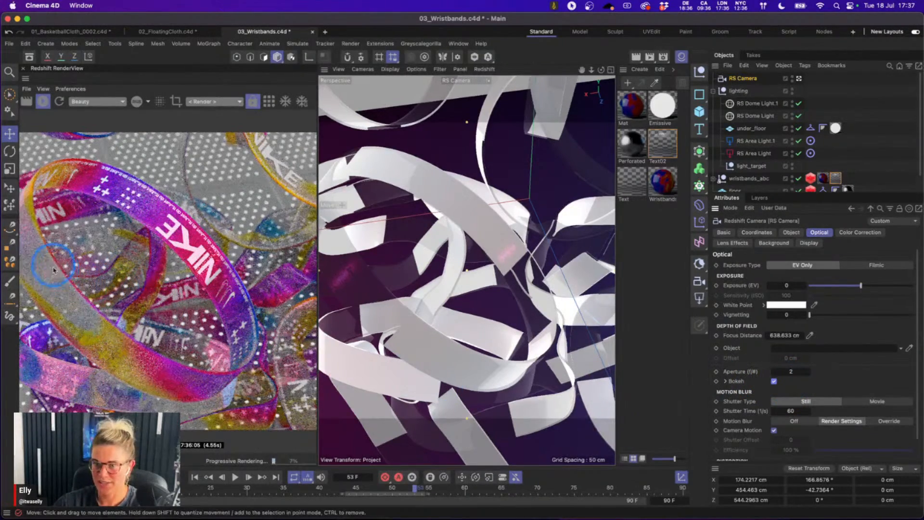
left_click(790, 371)
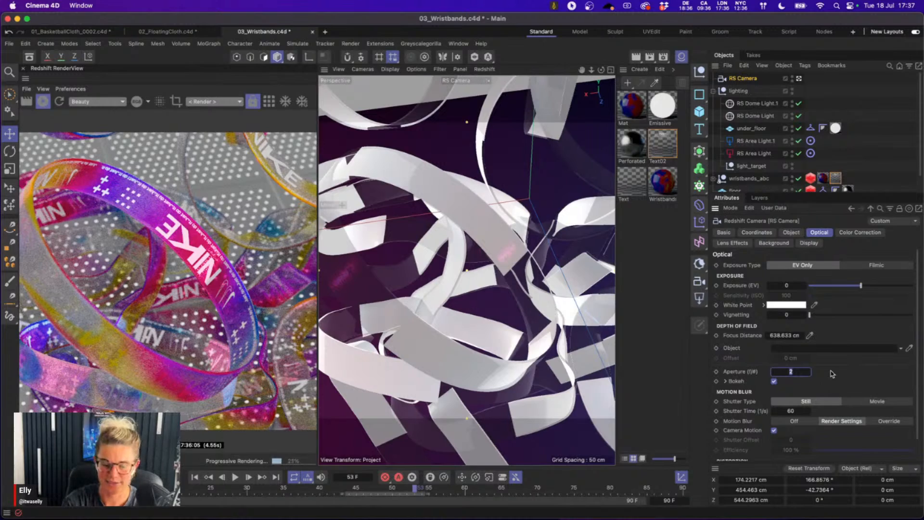
type("0.5")
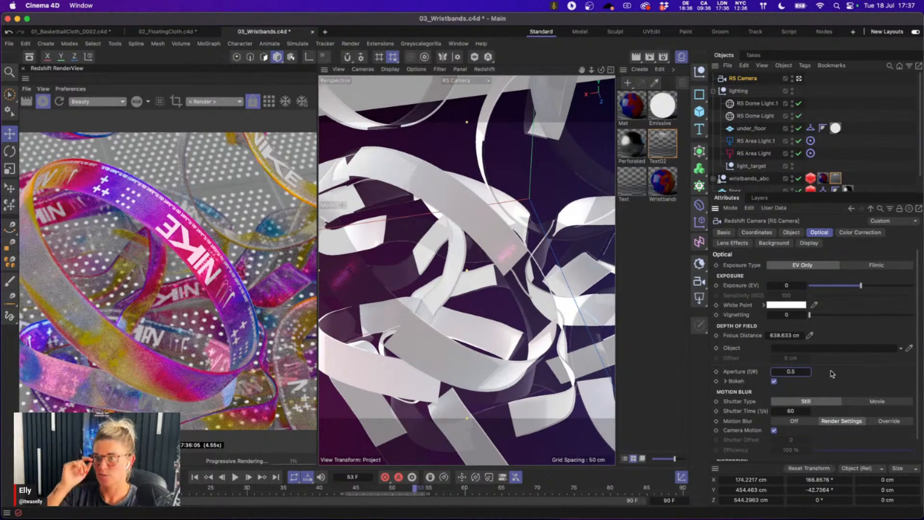
key("Return")
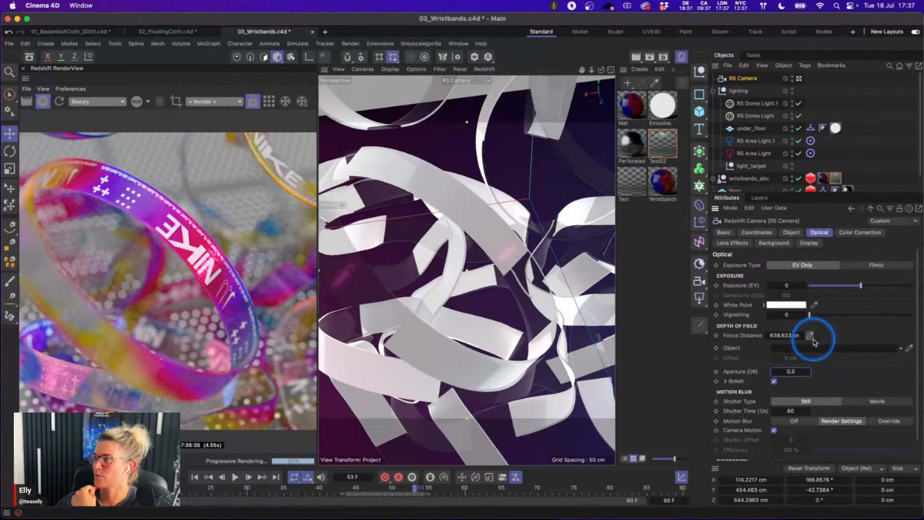
- Expand the Bokeh settings and pick a focus distance of 493.3687 cm on the lower wristband in the viewport
left_click(725, 381)
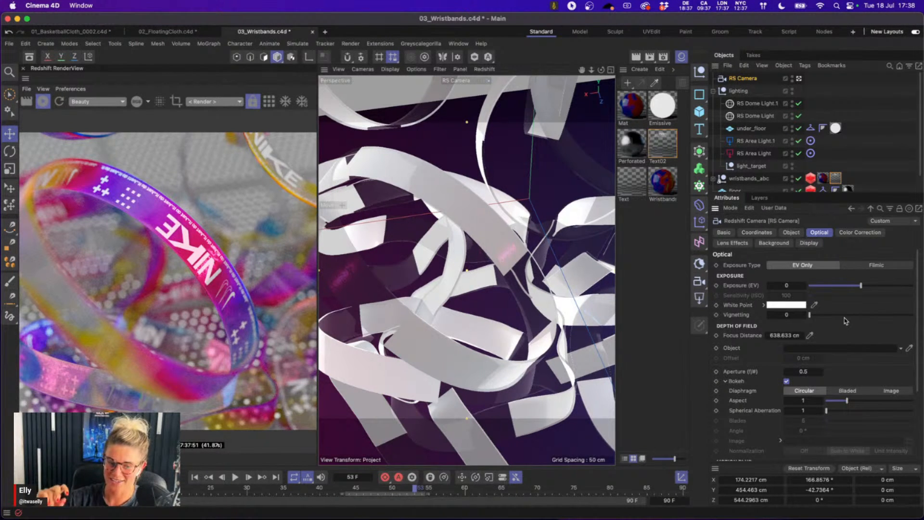
left_click(809, 335)
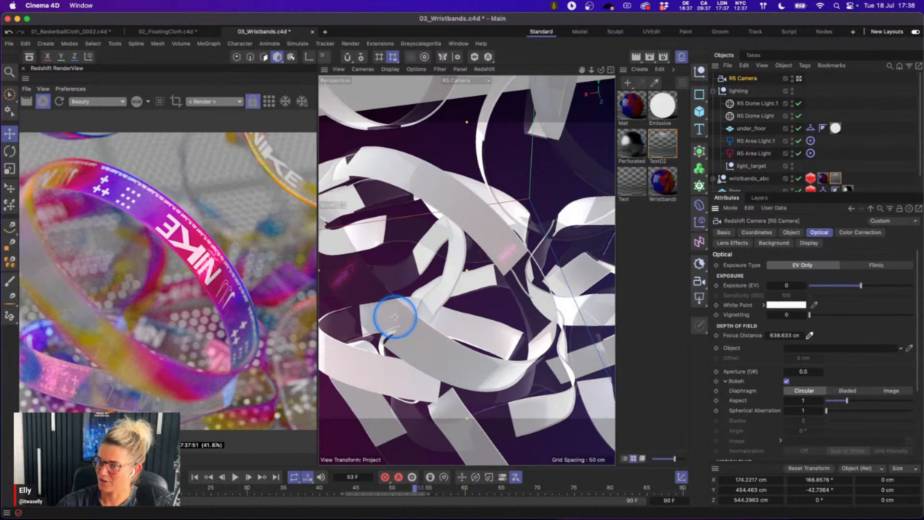
left_click(399, 317)
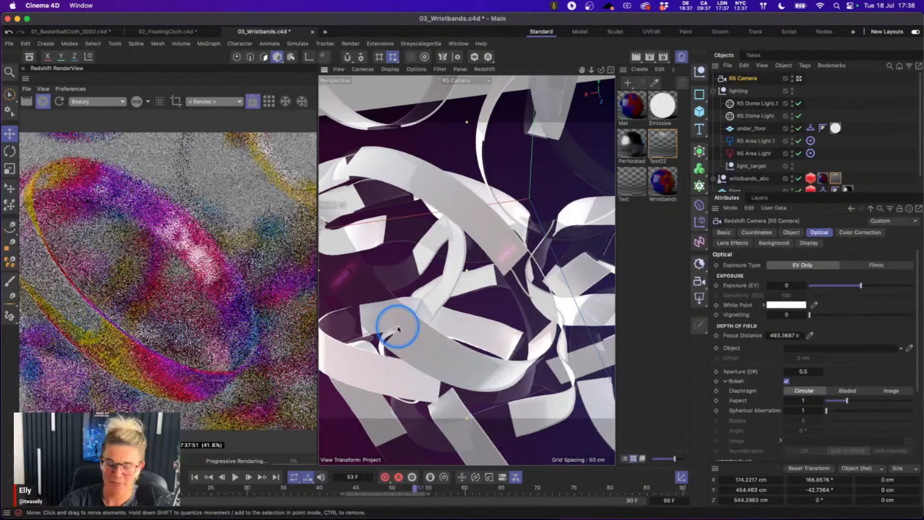
- Try a camera aperture of 1, and settle on an aperture of 3
left_click_drag(796, 372, 855, 371)
type("1")
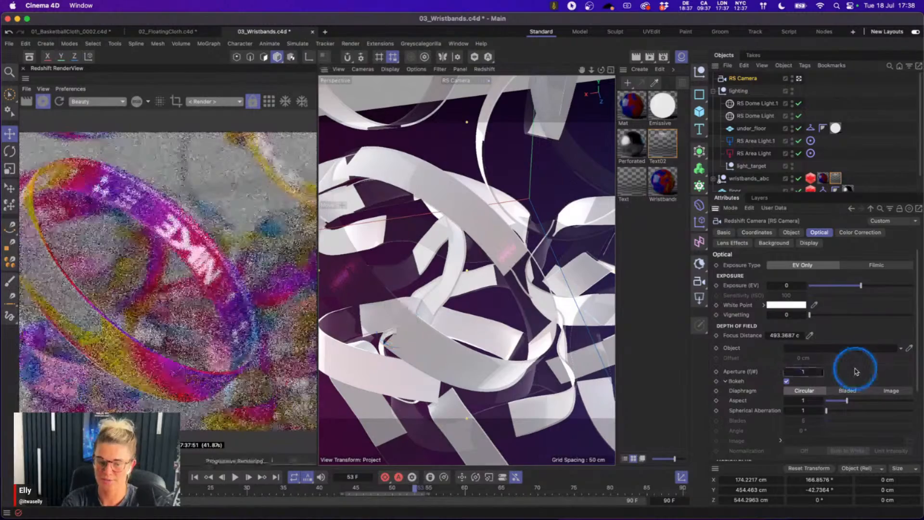
double_click(816, 371)
type("3")
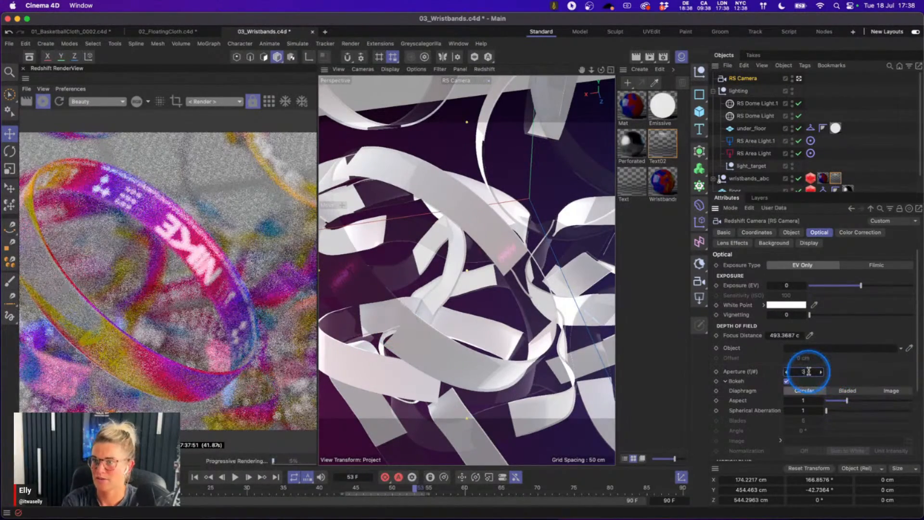
key("Return")
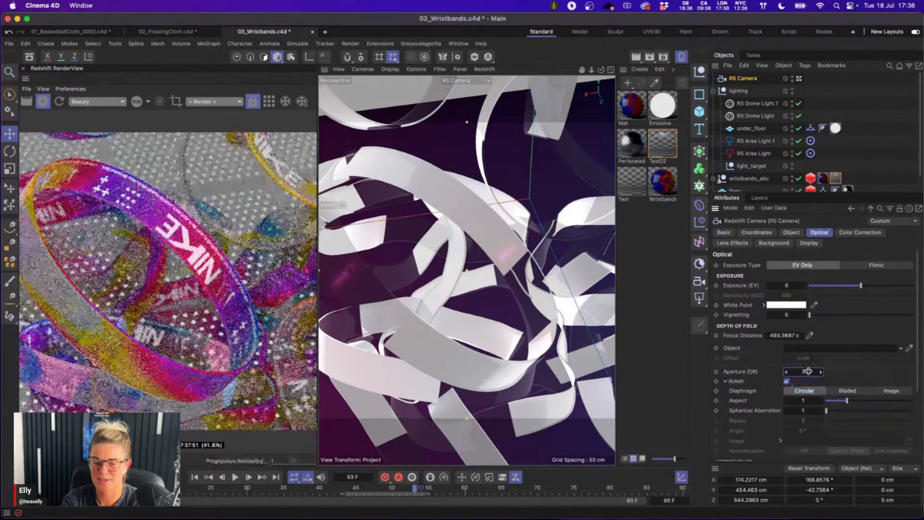
left_click(868, 377)
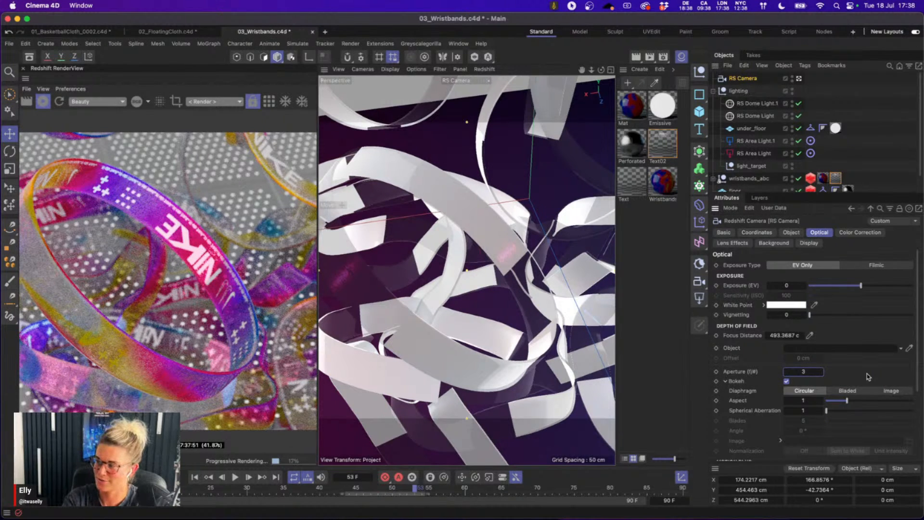
- Review the camera's motion blur and distortion settings and stop the live render
scroll(867, 377, "down", 5)
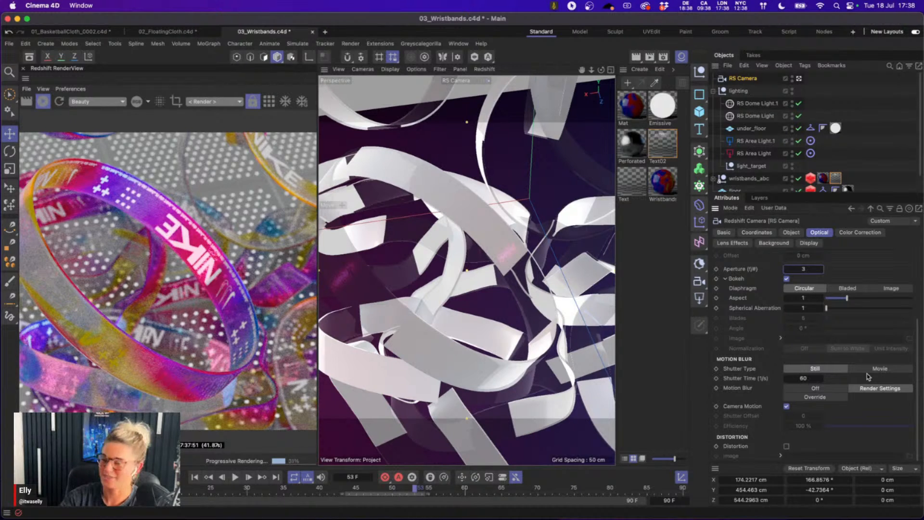
left_click(866, 415)
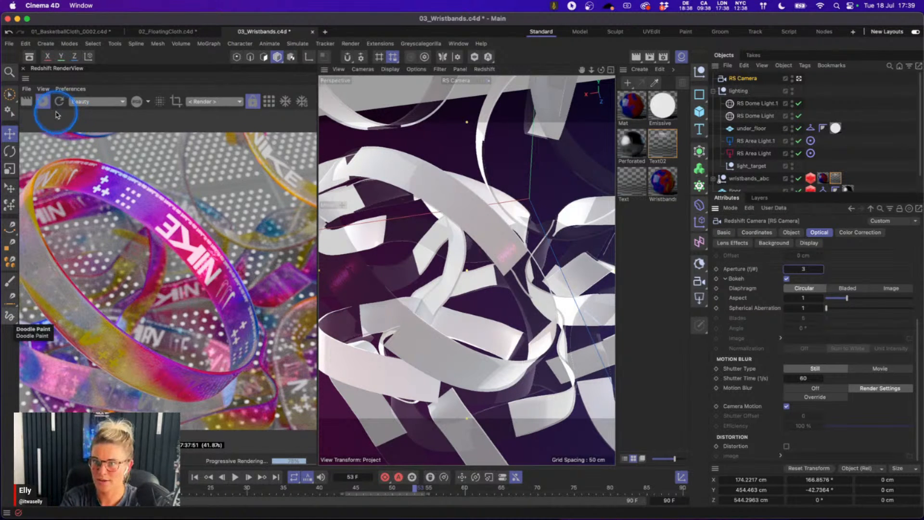
left_click(43, 102)
- Switch to Chrome and display the GlassGradientFX project folder in Dropbox
mouse_move(230, 516)
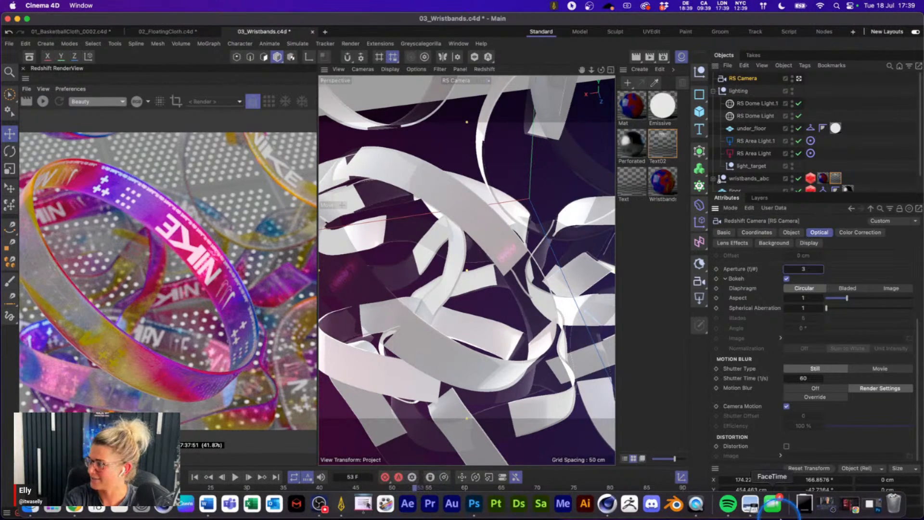
left_click(852, 509)
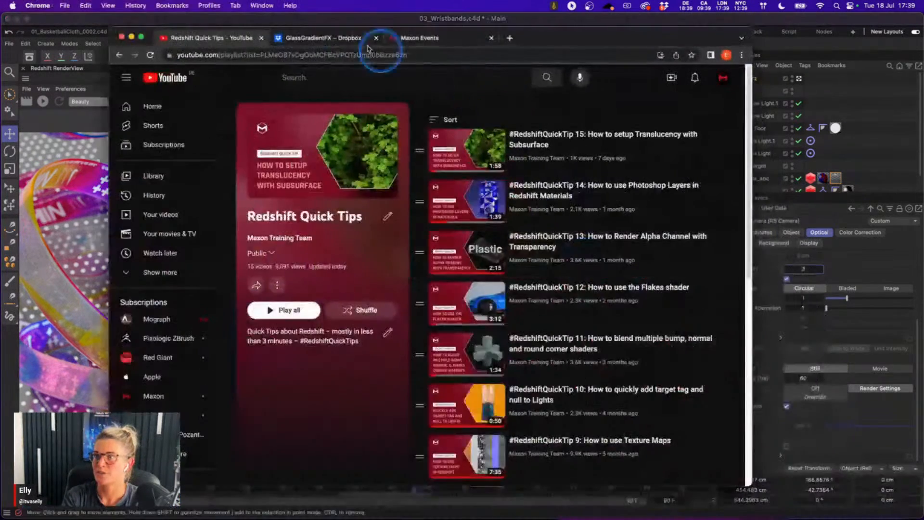
left_click(322, 37)
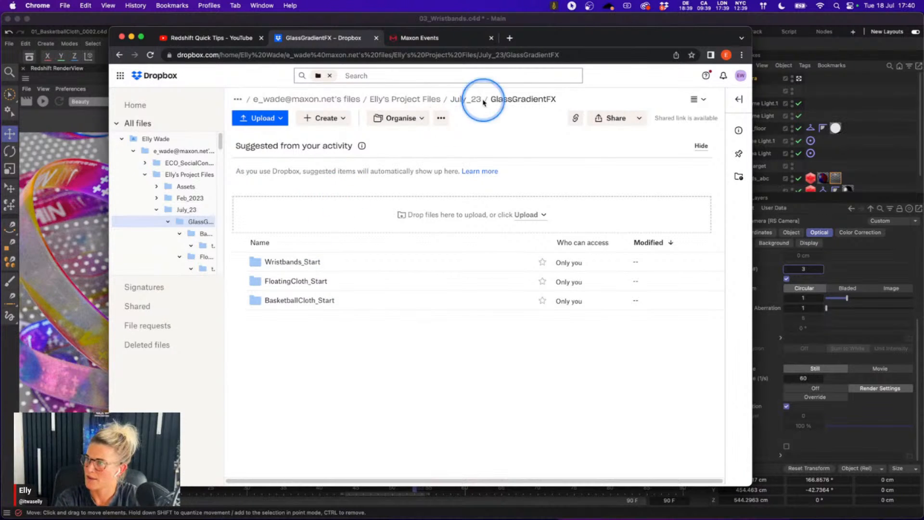
- Open the Maxon Training Team channel on YouTube from the account options and look over its home page
left_click(240, 42)
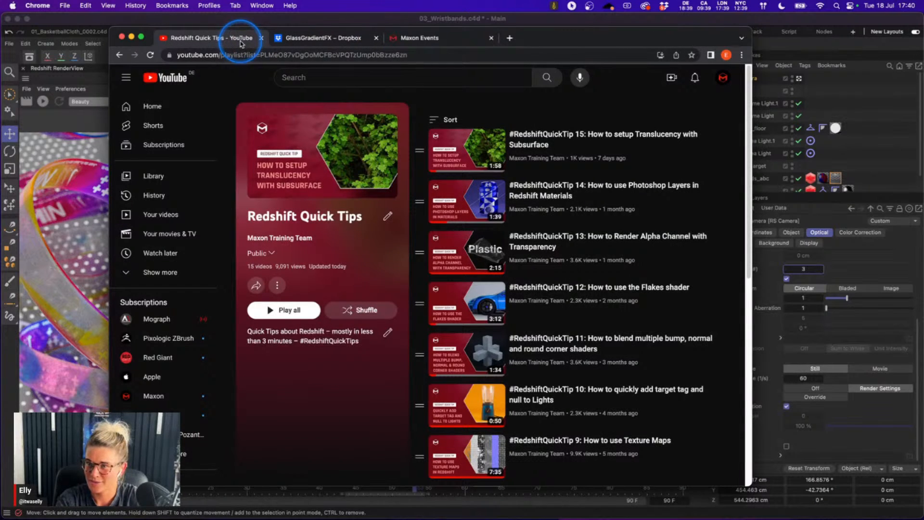
left_click(722, 84)
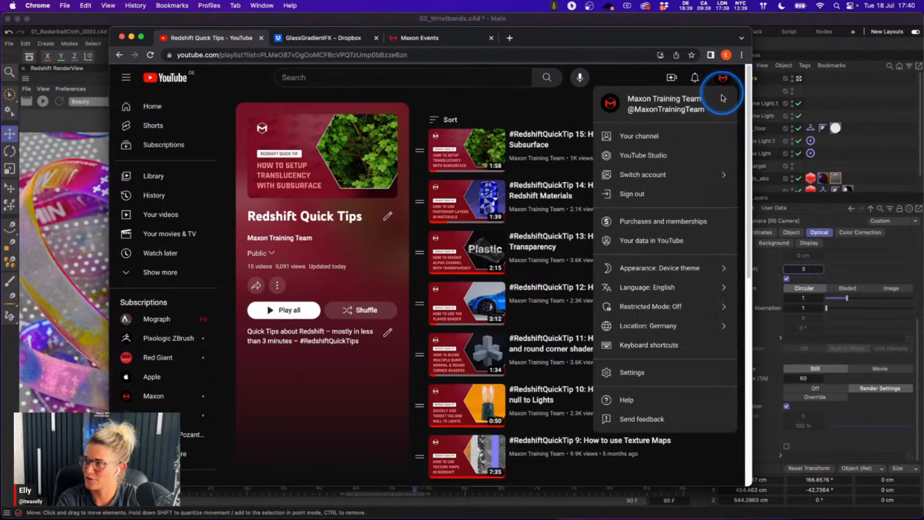
left_click(672, 144)
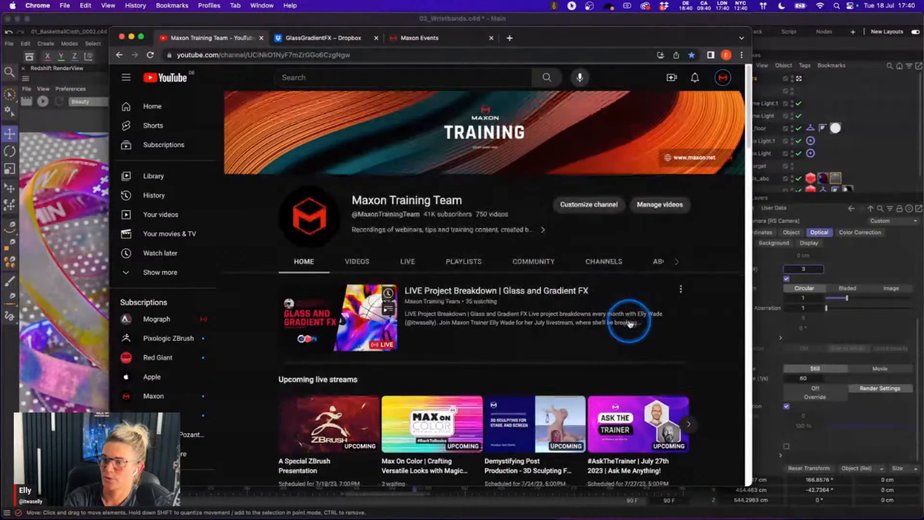
scroll(628, 324, "down", 2)
scroll(629, 324, "up", 2)
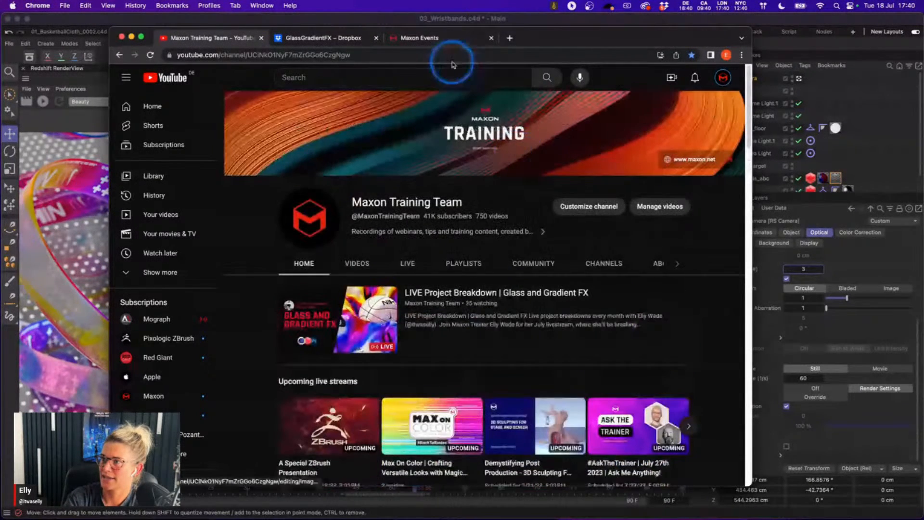
- Display the Maxon Events page and look over the listed July 2023 events
left_click(437, 40)
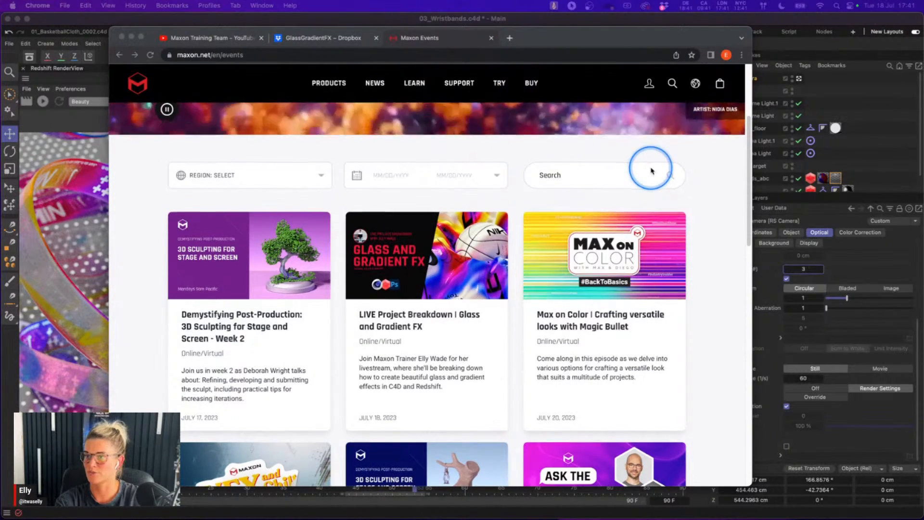
scroll(650, 171, "down", 1)
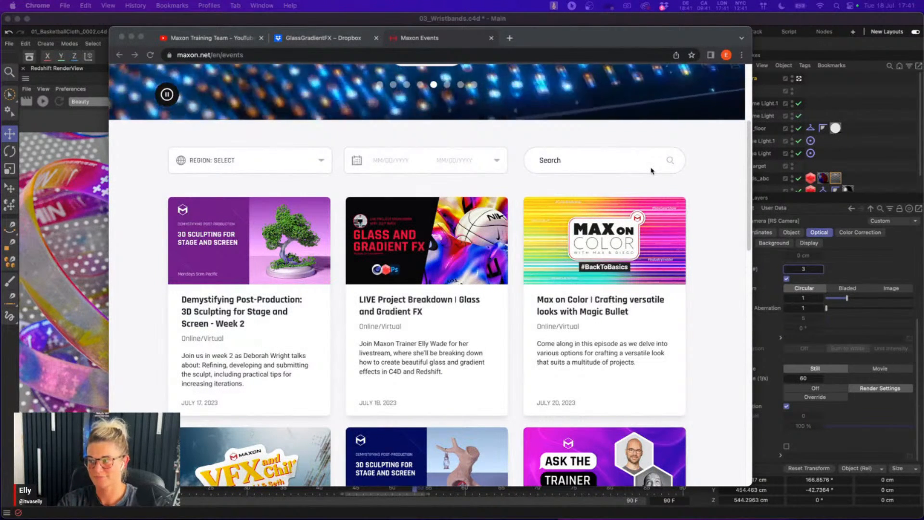
left_click(698, 183)
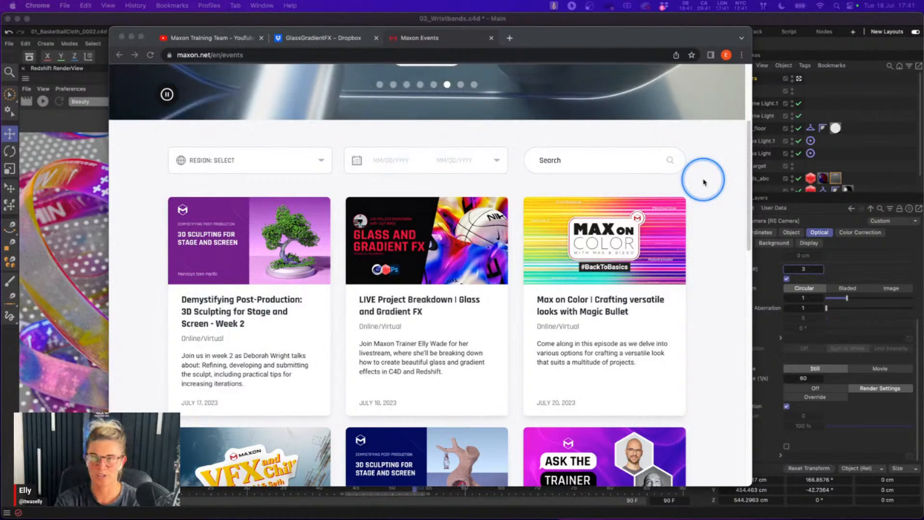